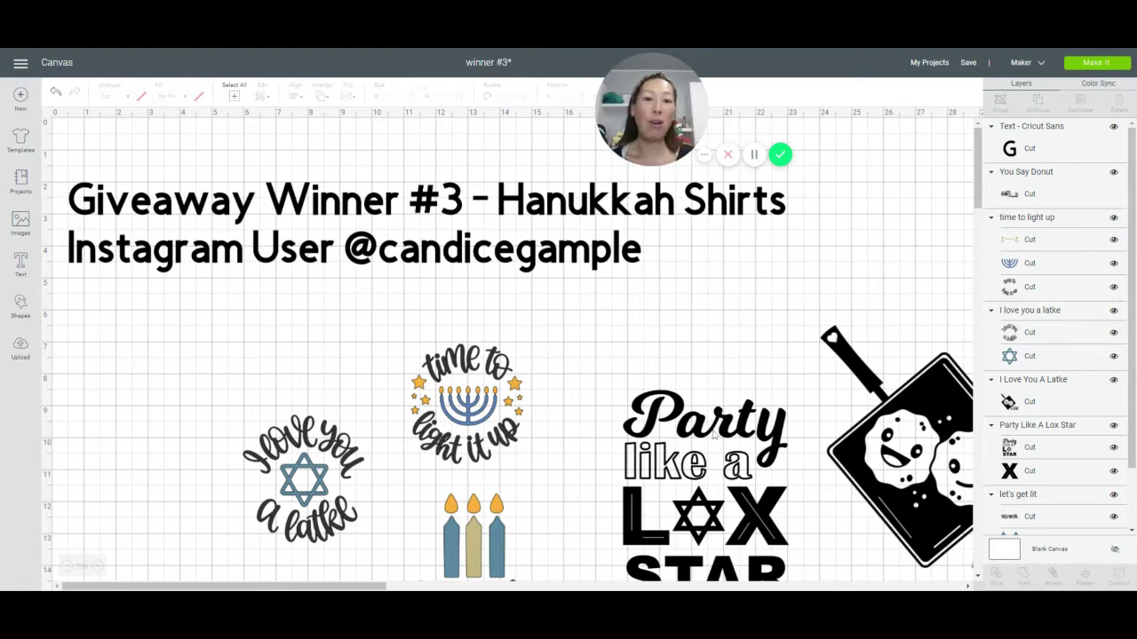
Step: Look over the Hanukkah shirt designs laid out below the giveaway title
left_click_drag(223, 325, 939, 569)
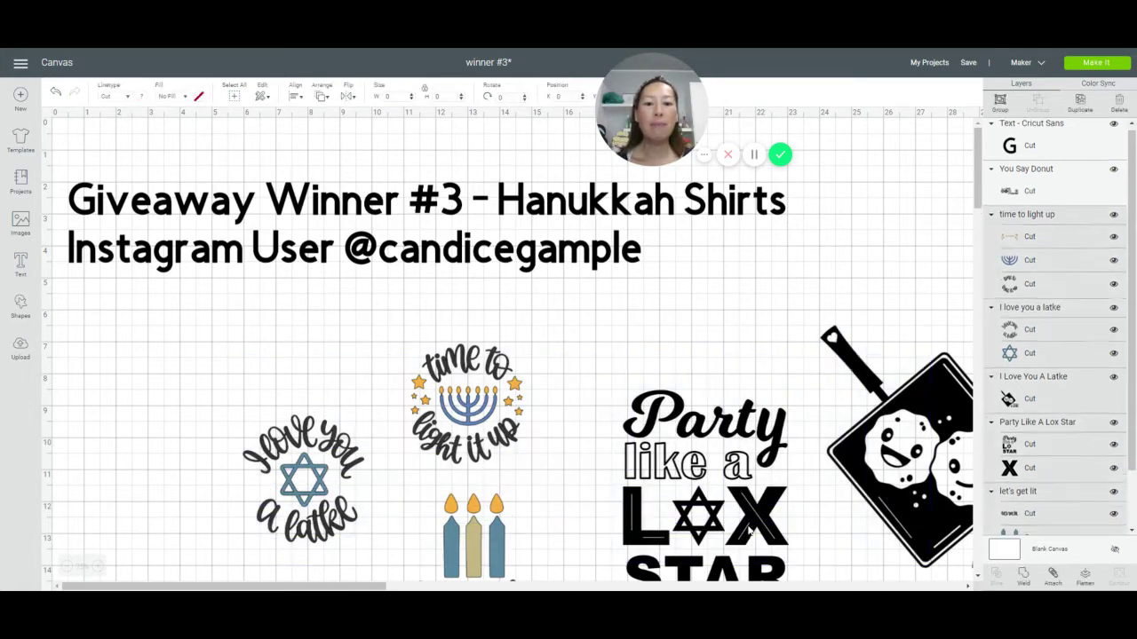
scroll(730, 521, "down", 5)
left_click_drag(349, 584, 293, 588)
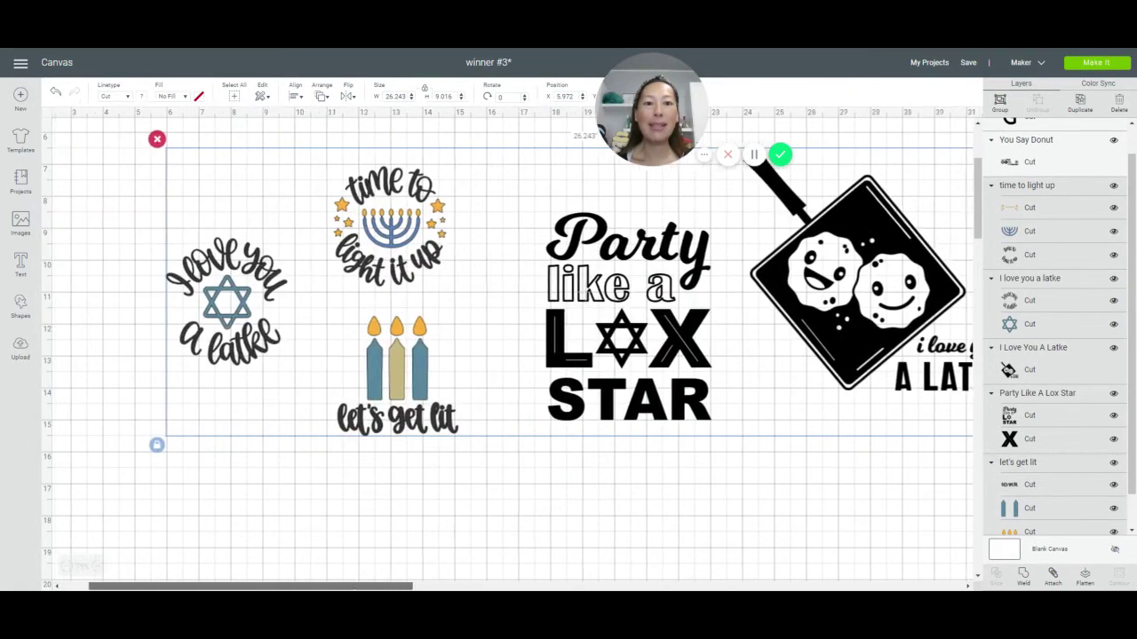
scroll(266, 373, "up", 5)
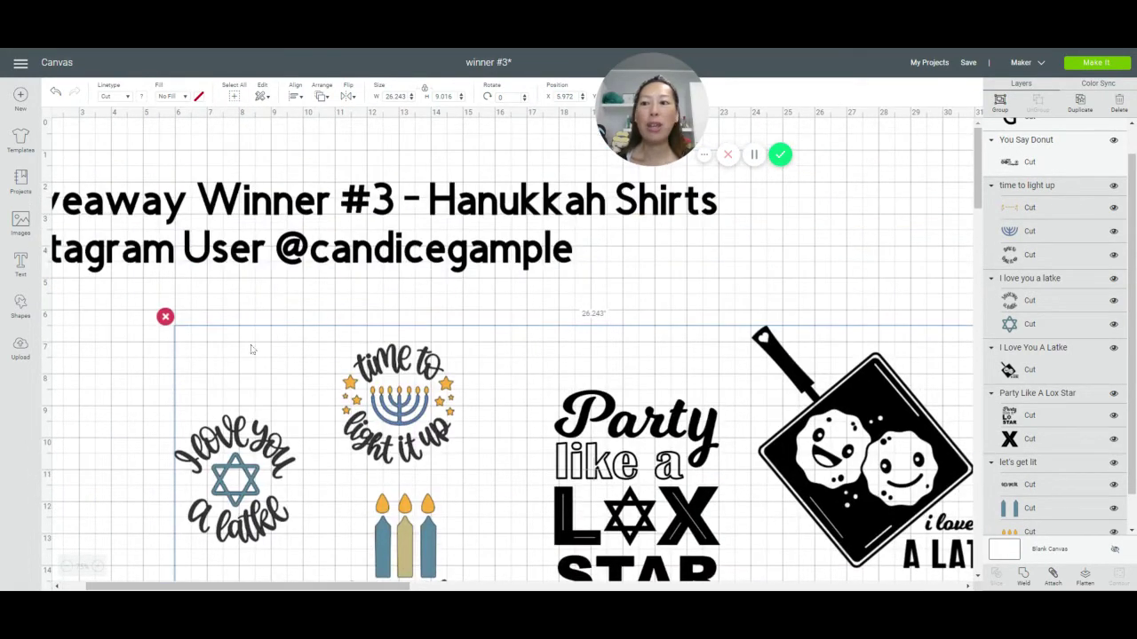
Step: Search the image library for hanukkah
left_click(21, 223)
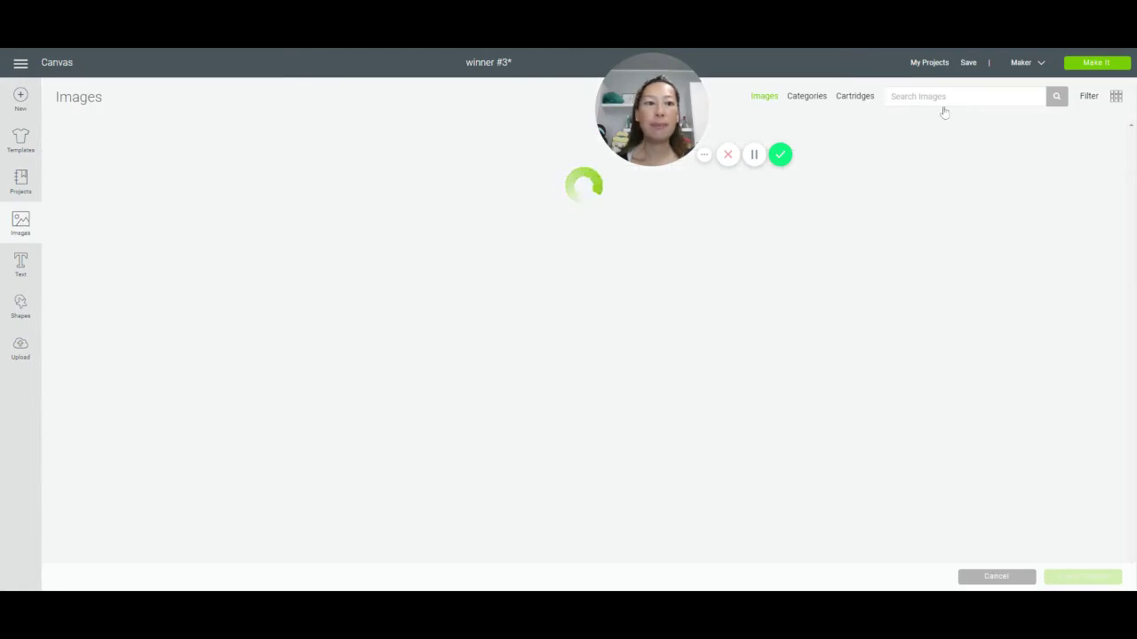
type("hanukkah")
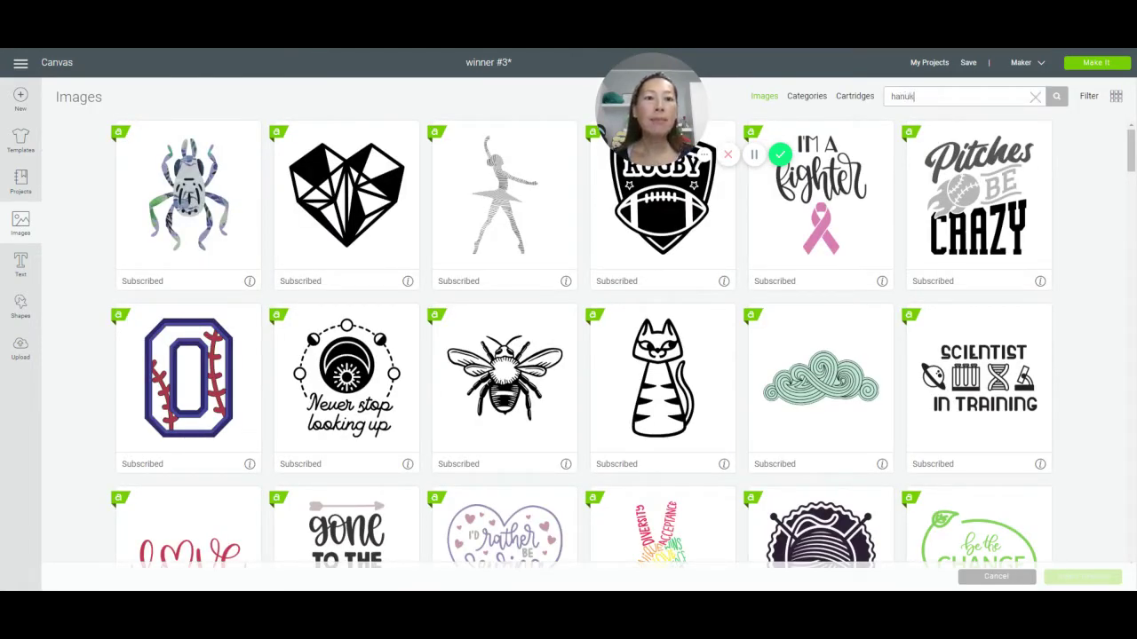
key("Return")
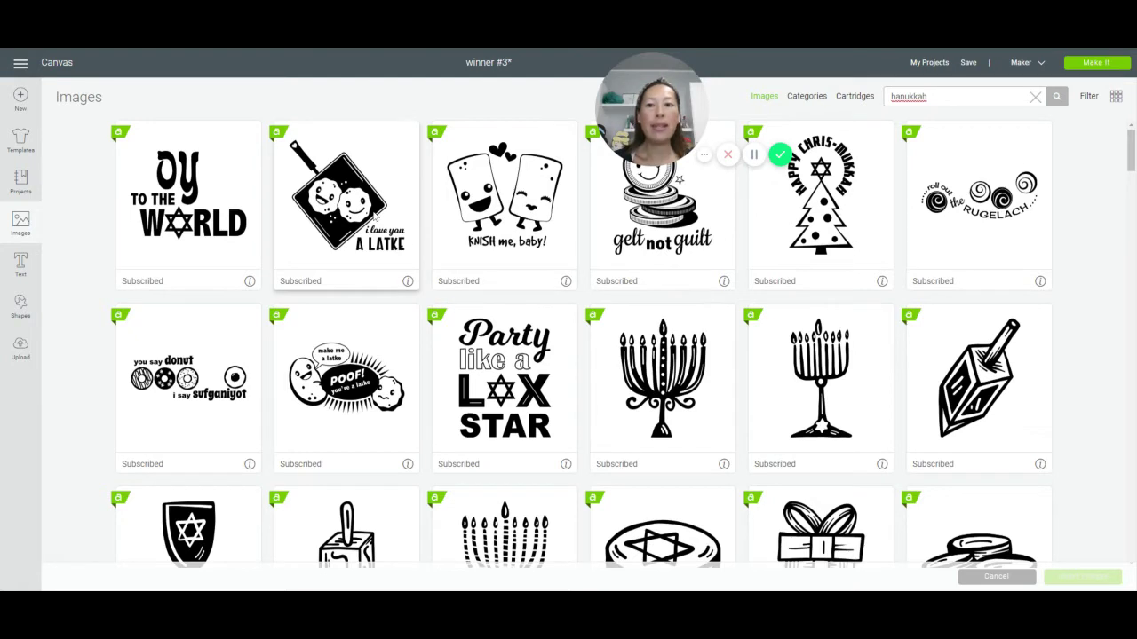
left_click(361, 191)
left_click(485, 214)
left_click(682, 222)
left_click(825, 222)
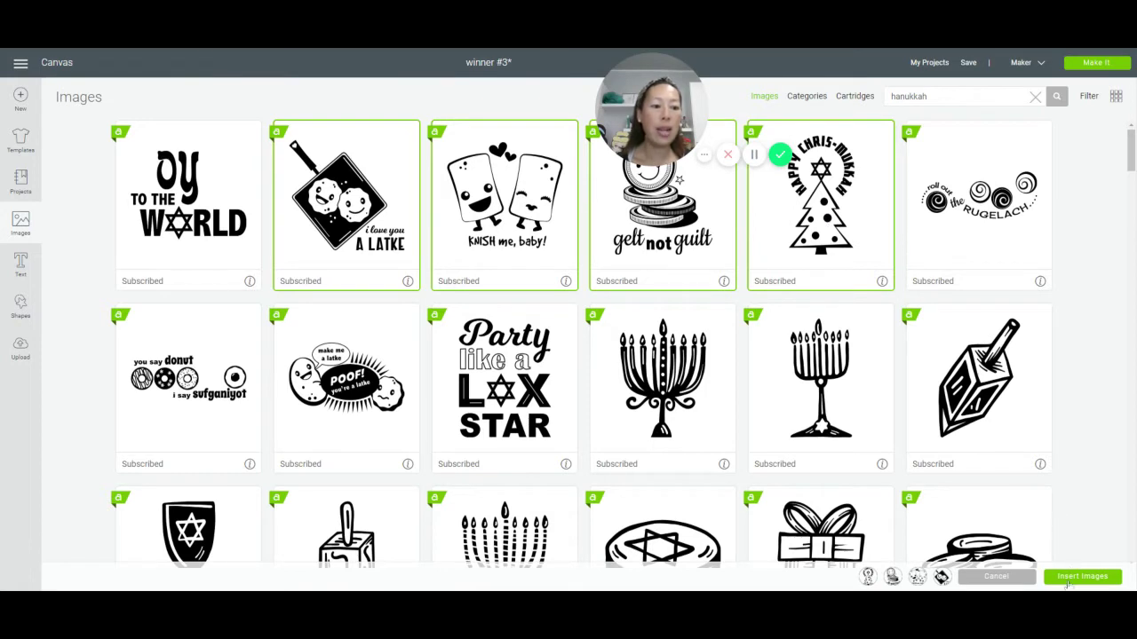
left_click(838, 219)
left_click(659, 236)
left_click(511, 236)
left_click(378, 241)
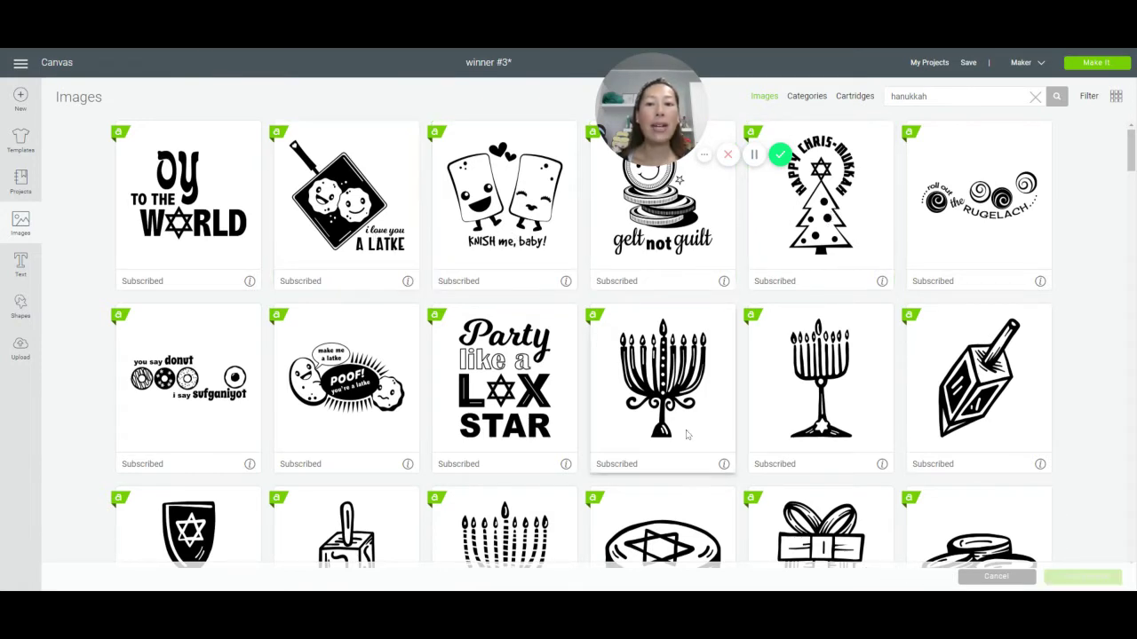
left_click(1011, 579)
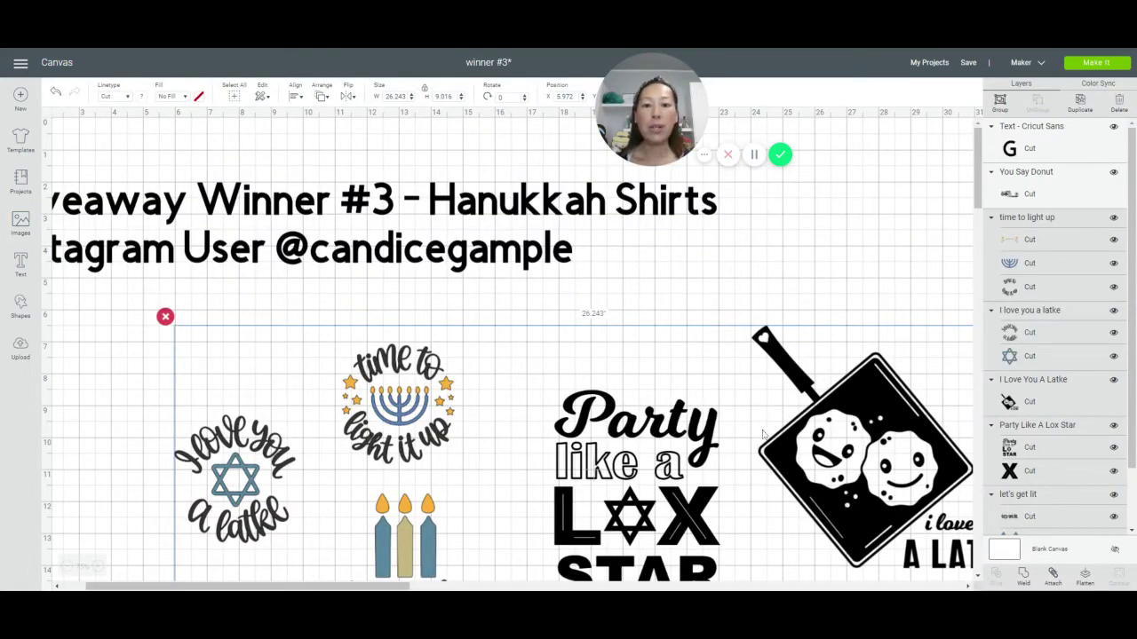
Step: Enlarge the round "I love you a latke" design with the star to about 6.18 inches wide and move it clear of its neighbours
left_click(80, 492)
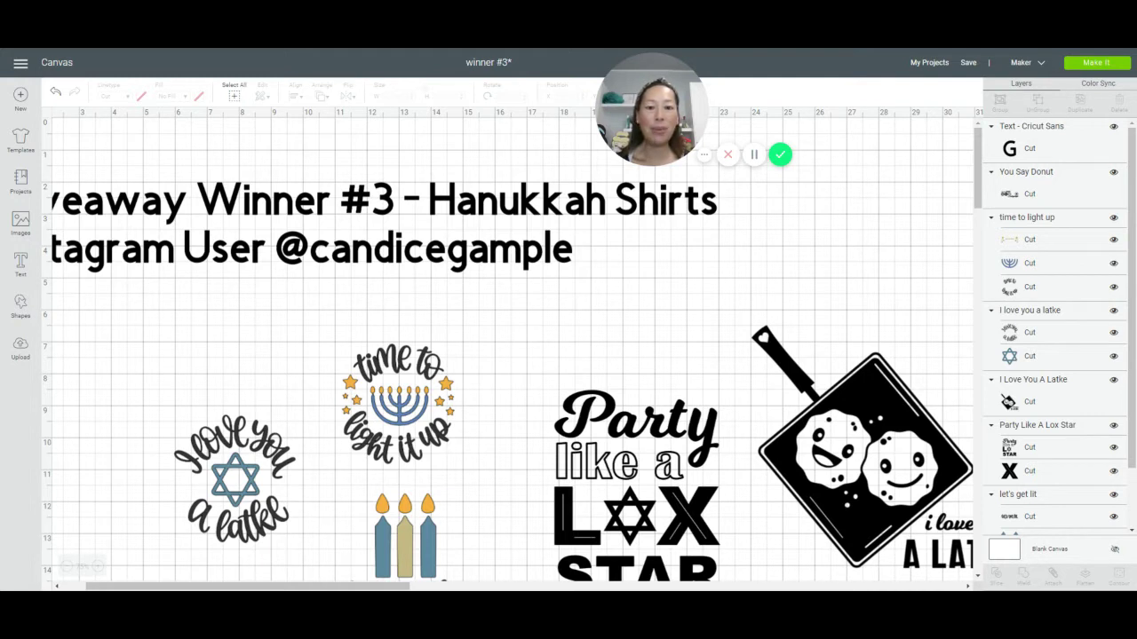
scroll(171, 425, "down", 3)
left_click(222, 327)
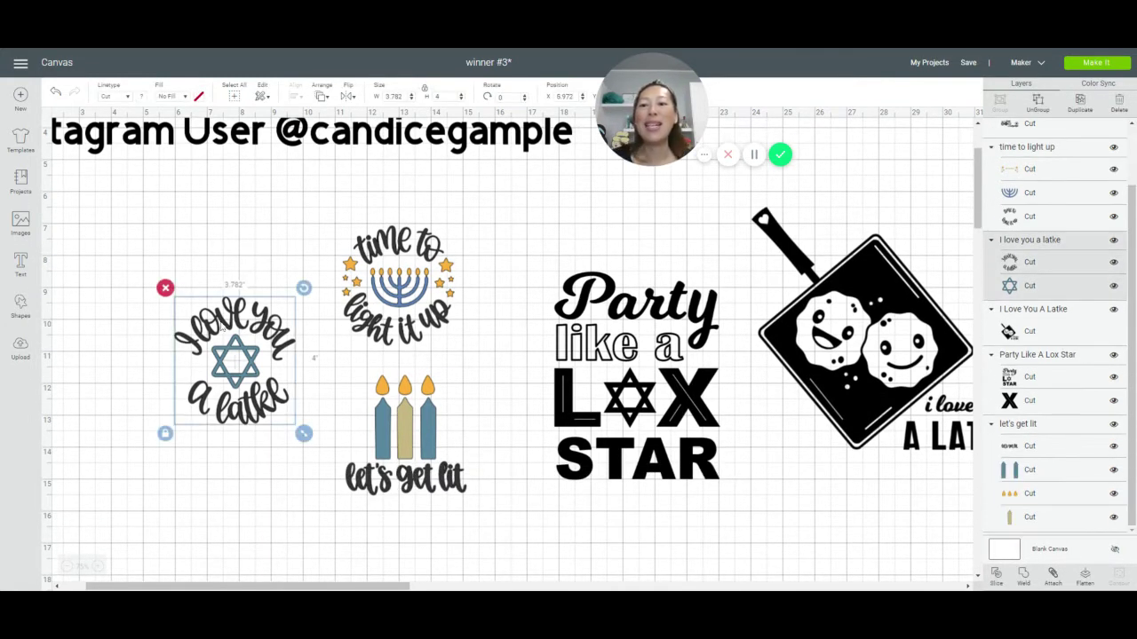
left_click_drag(223, 327, 193, 317)
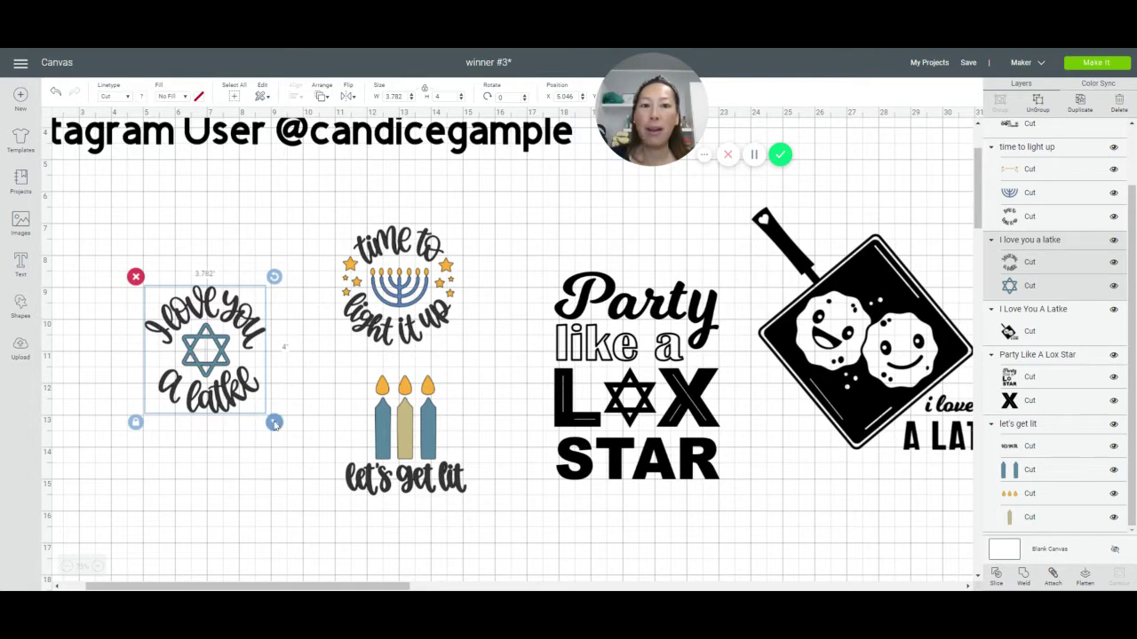
left_click_drag(274, 424, 351, 504)
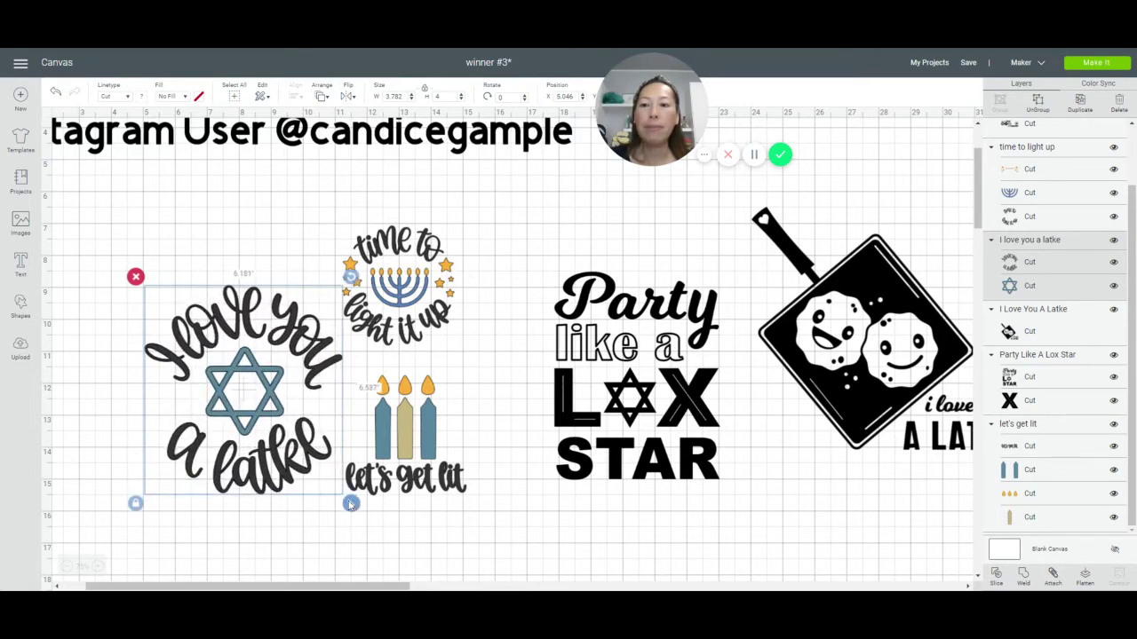
left_click_drag(292, 417, 228, 393)
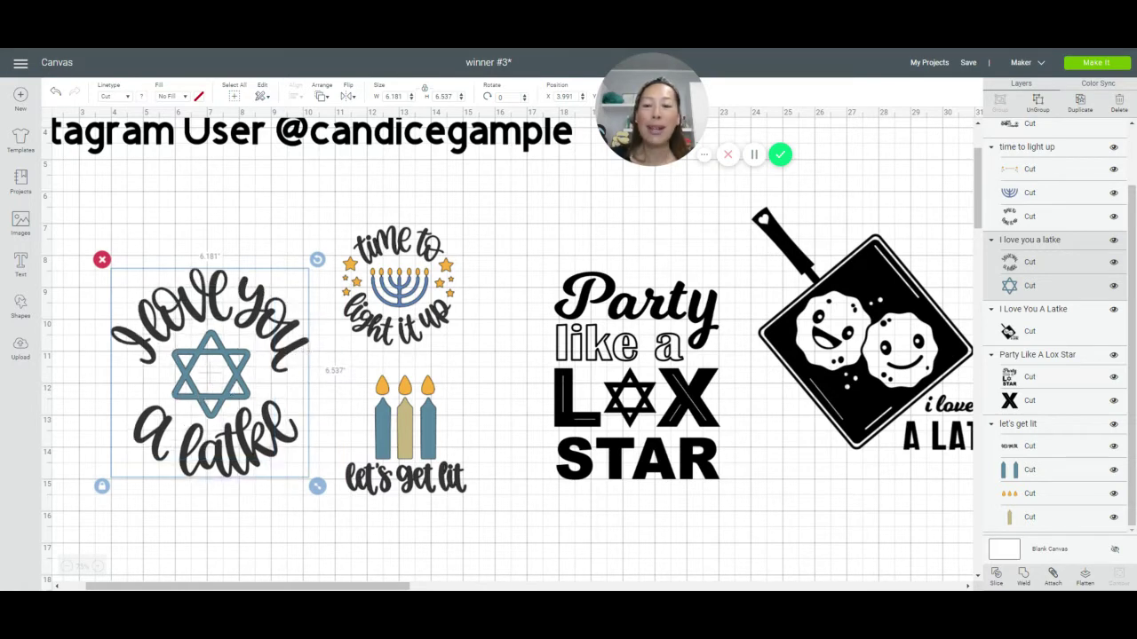
left_click_drag(240, 383, 227, 367)
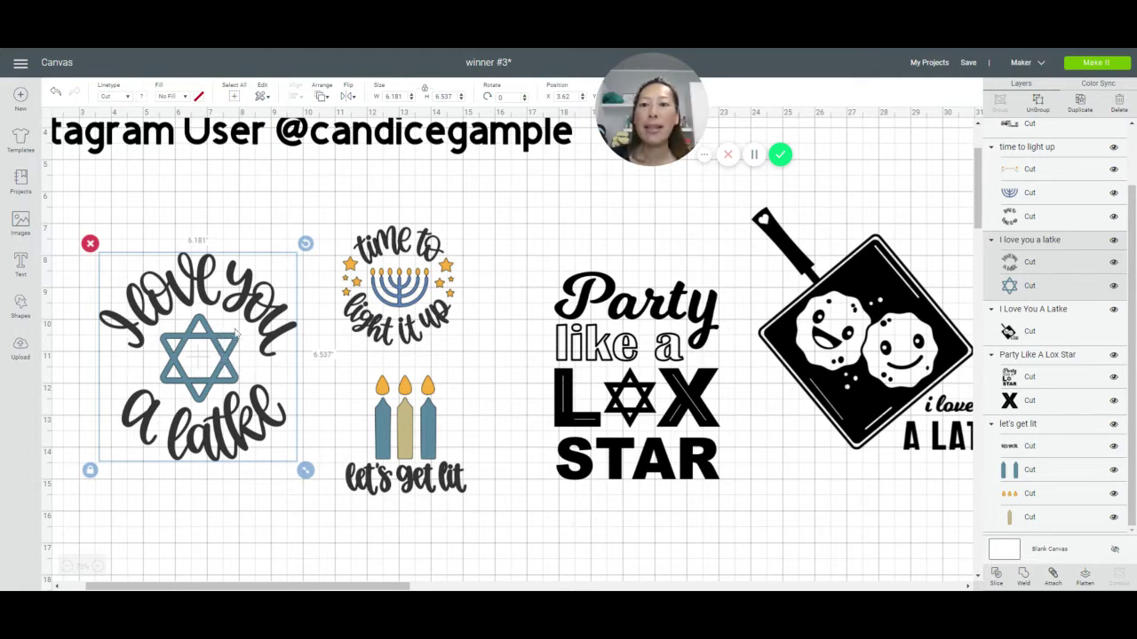
Step: Set the round "I love you a latke" design's width to 9 inches and reposition it so it no longer overlaps its neighbours
left_click_drag(273, 589, 248, 589)
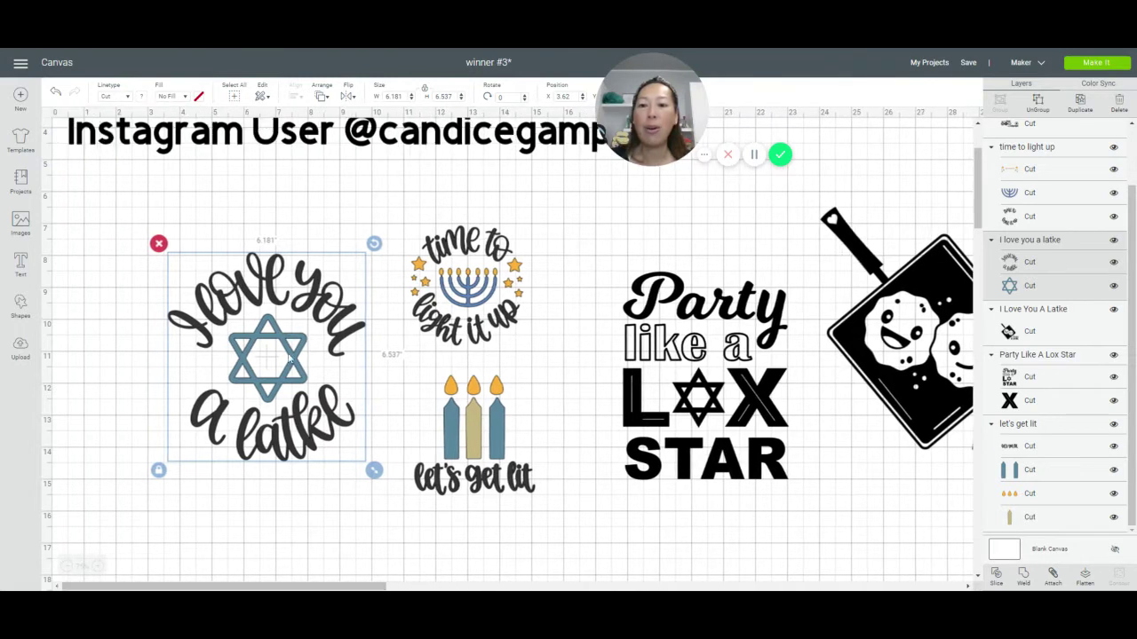
left_click_drag(248, 344, 242, 347)
left_click(393, 96)
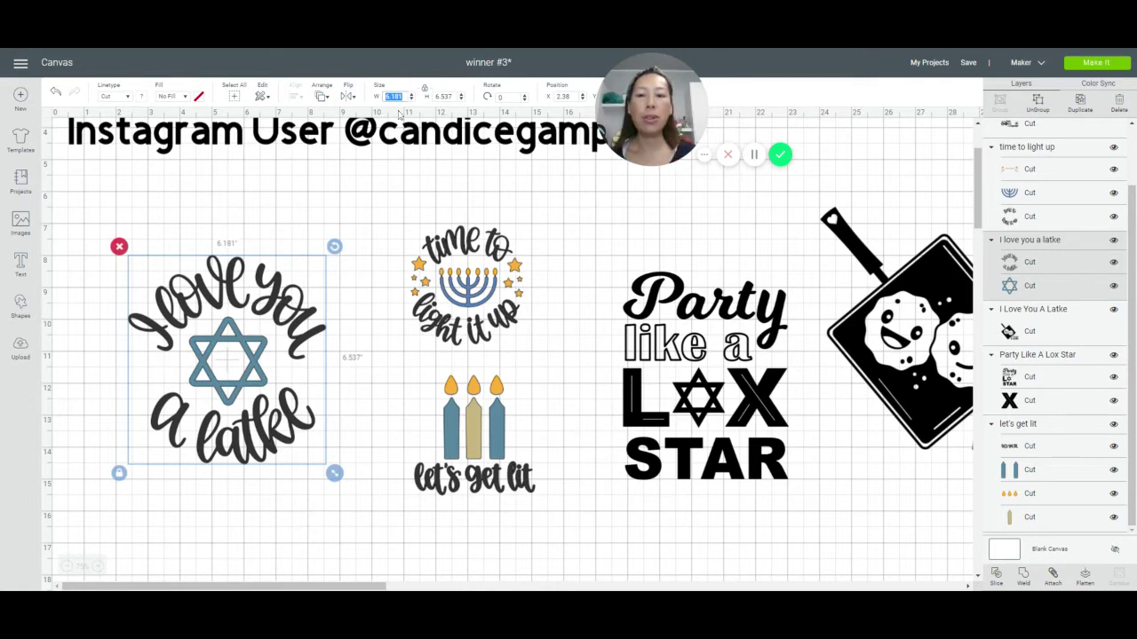
type("9")
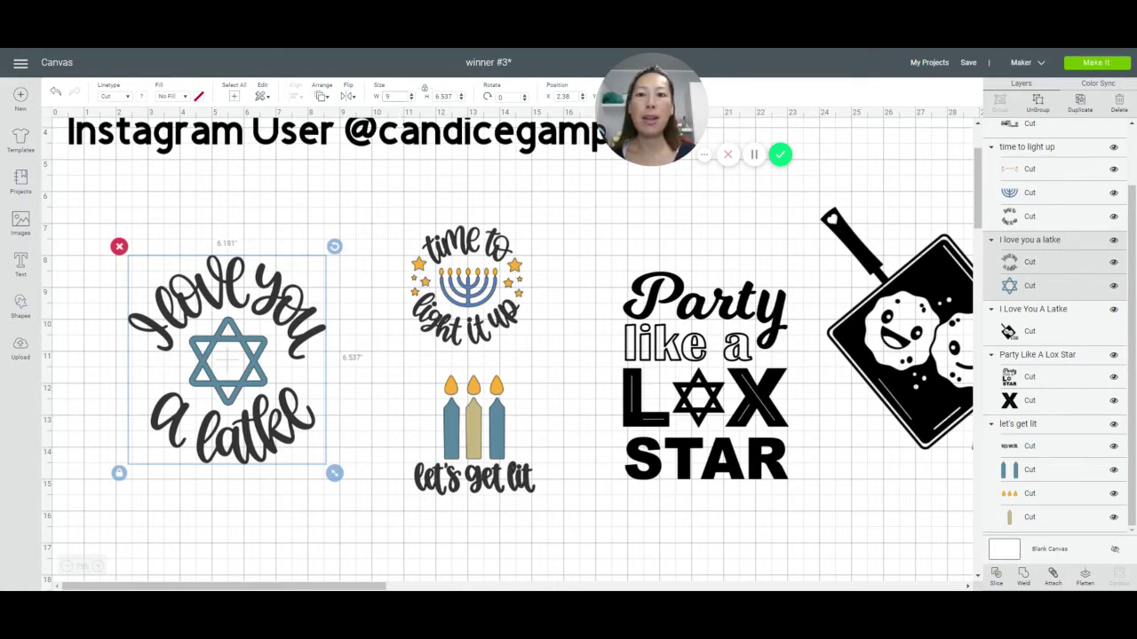
key("Tab")
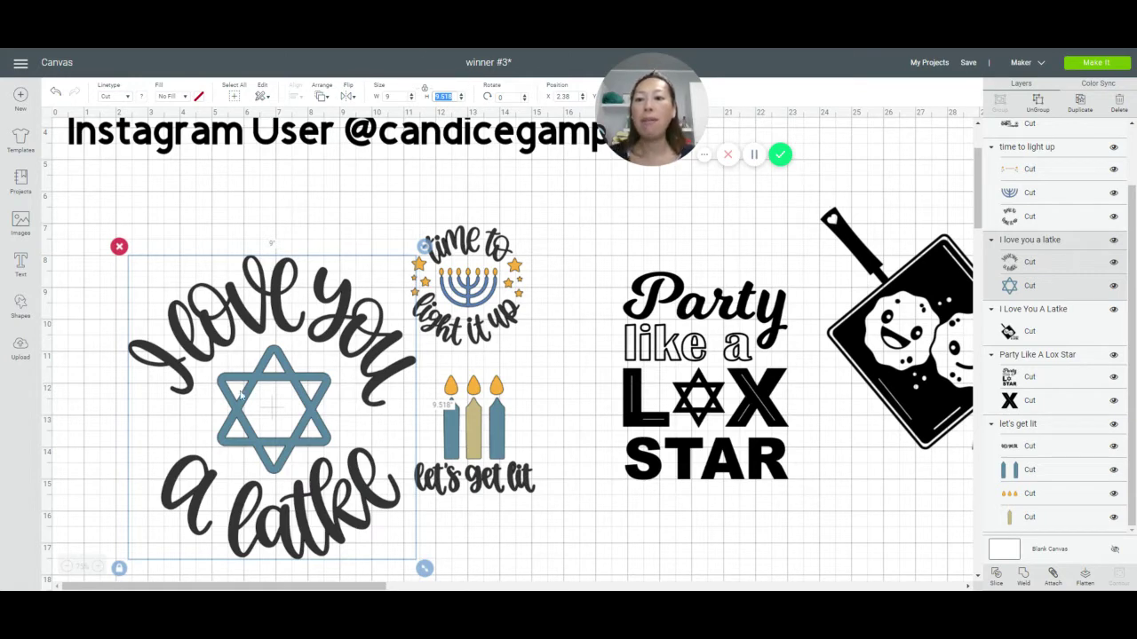
left_click_drag(279, 377, 242, 337)
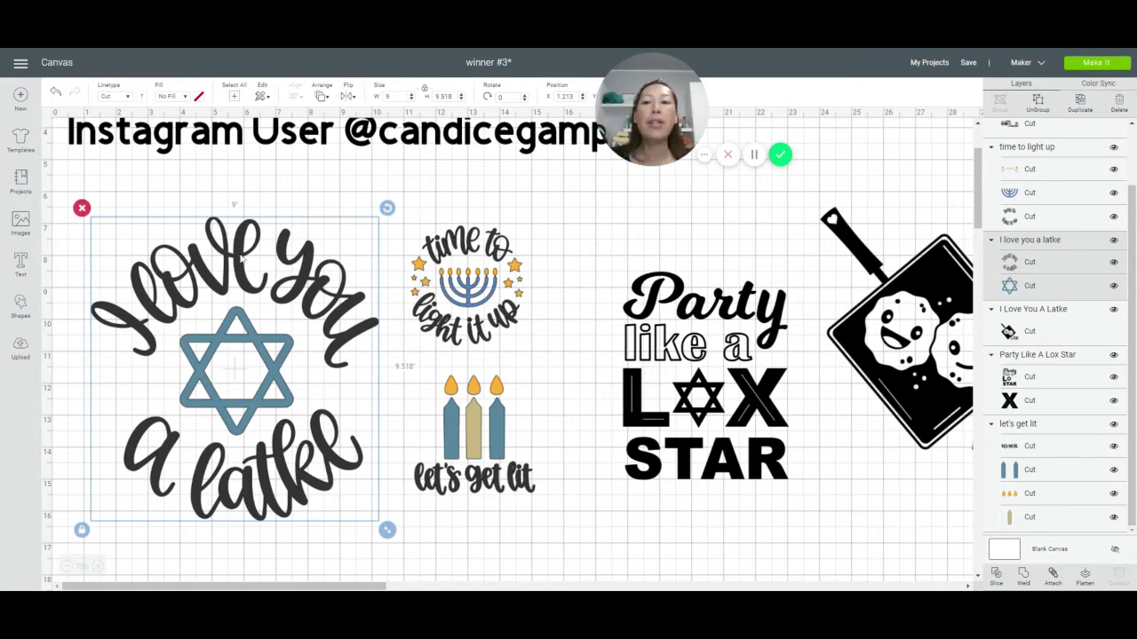
Step: Ungroup the round "I love you a latke" design and recolor its lettering light yellow
left_click(1038, 104)
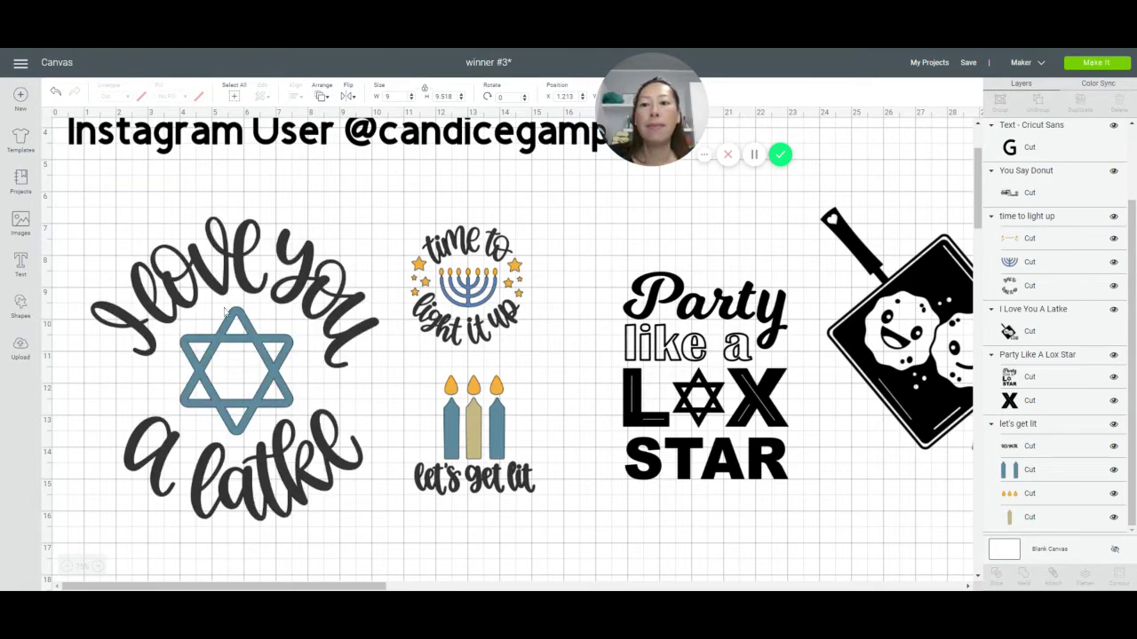
left_click(169, 284)
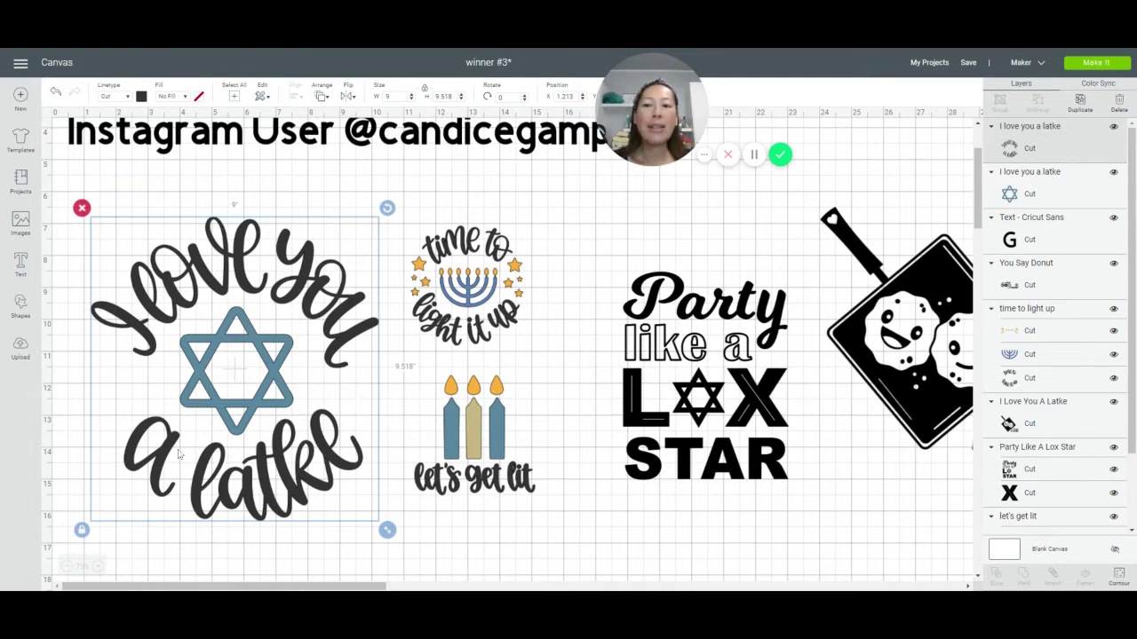
left_click(142, 97)
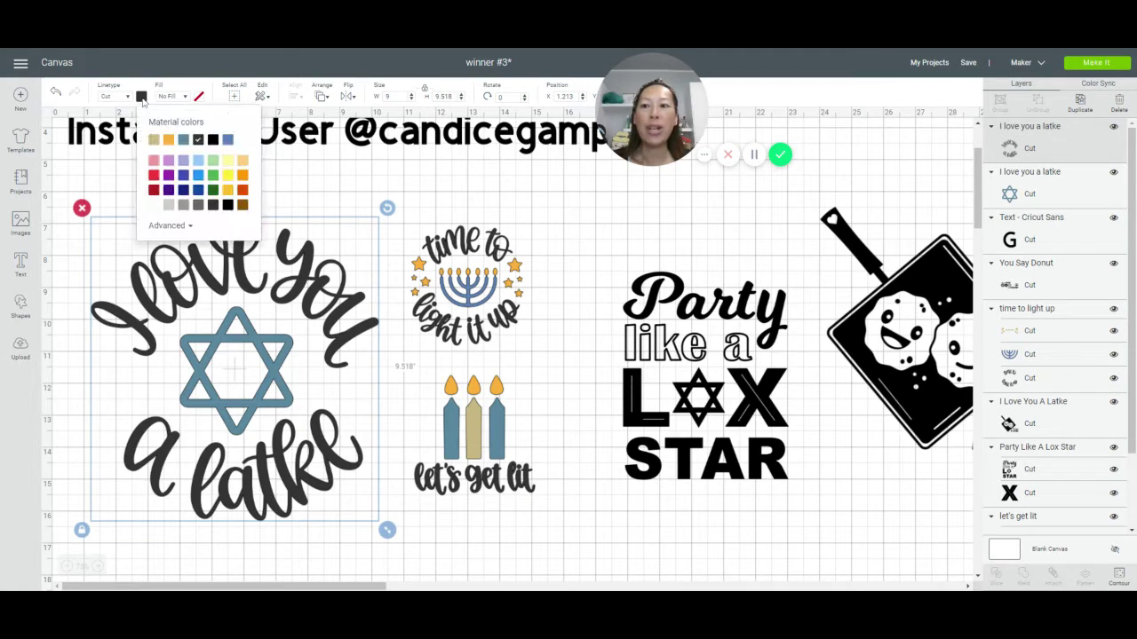
left_click(227, 161)
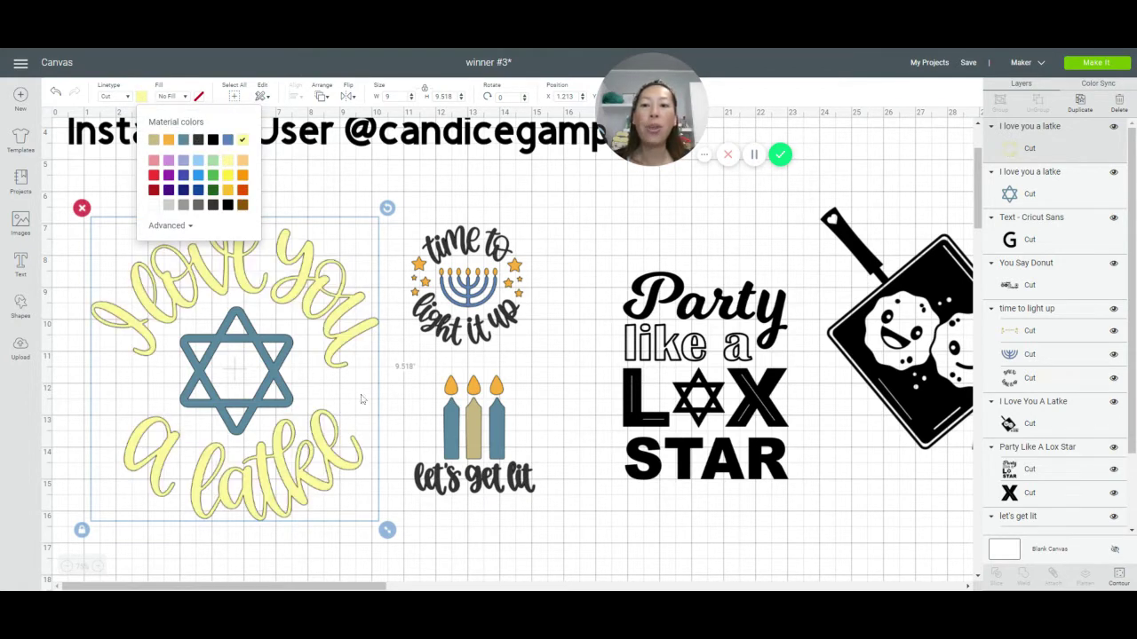
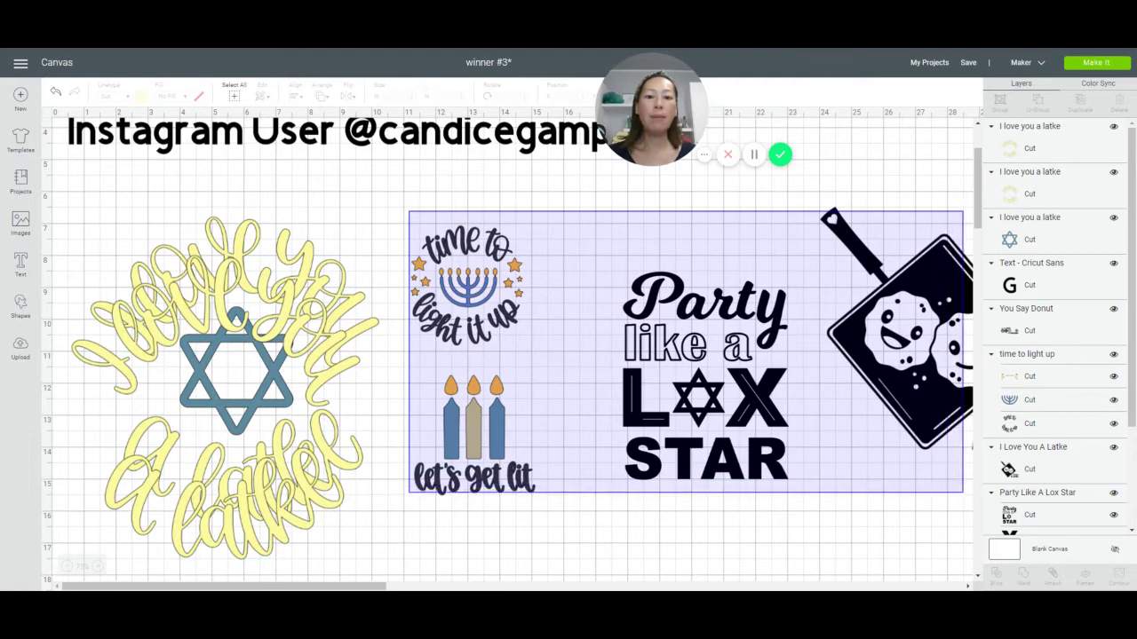
Step: Move the other selected designs farther right and place the duplicated yellow lettering beside the star design
left_click_drag(475, 292, 1024, 345)
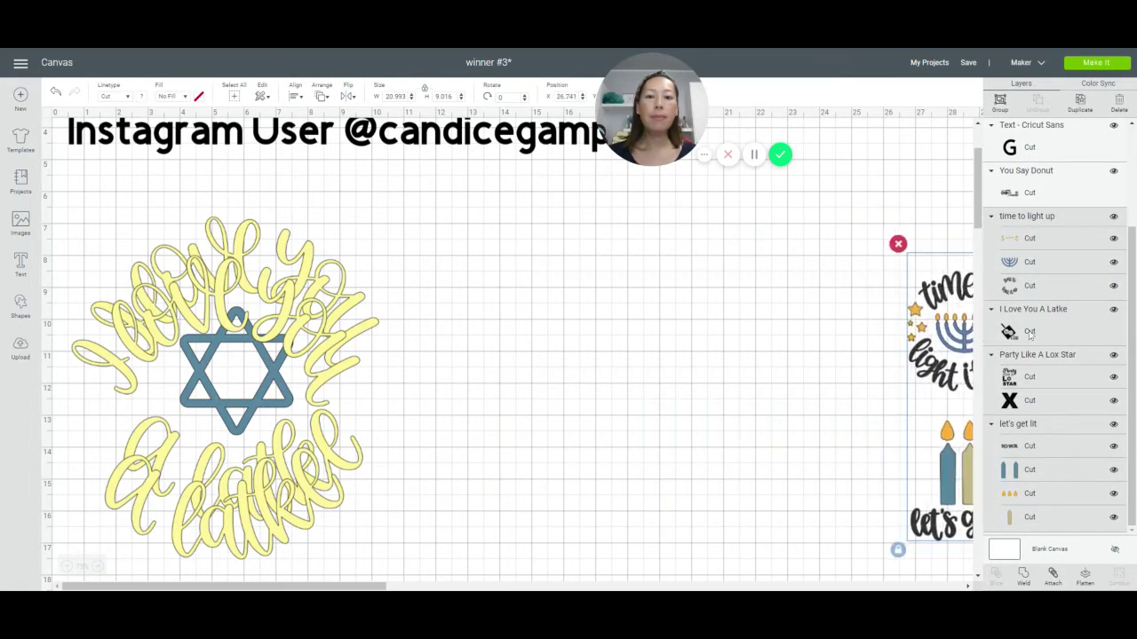
left_click_drag(227, 300, 810, 271)
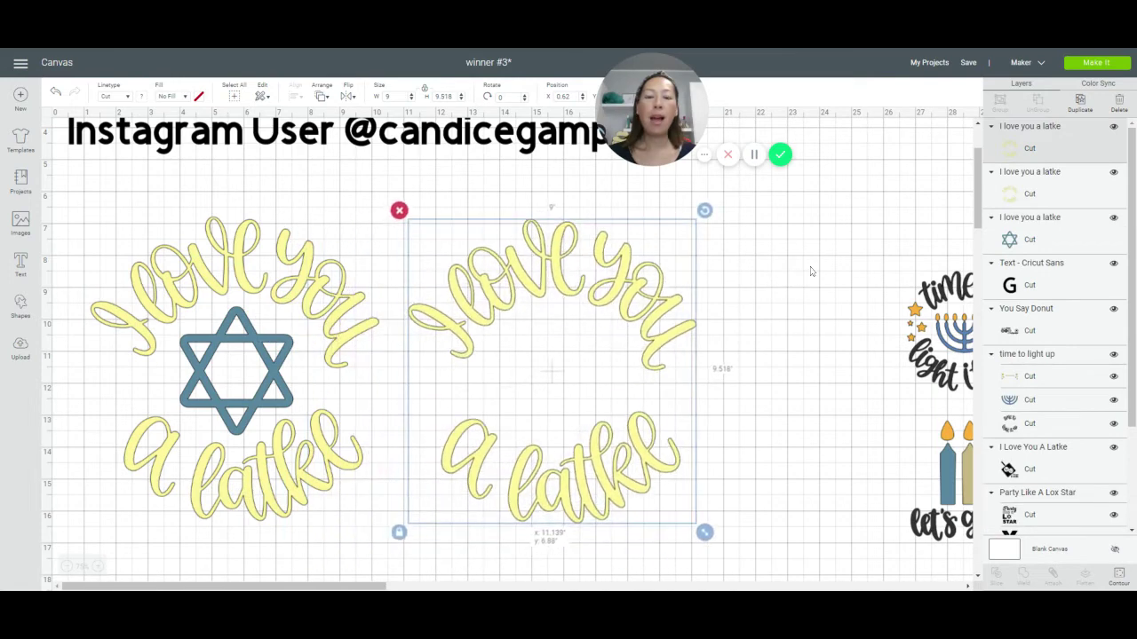
Step: Start a Contour edit on the copied lettering and hide the outlines of the words "I" and "you"
left_click(1121, 576)
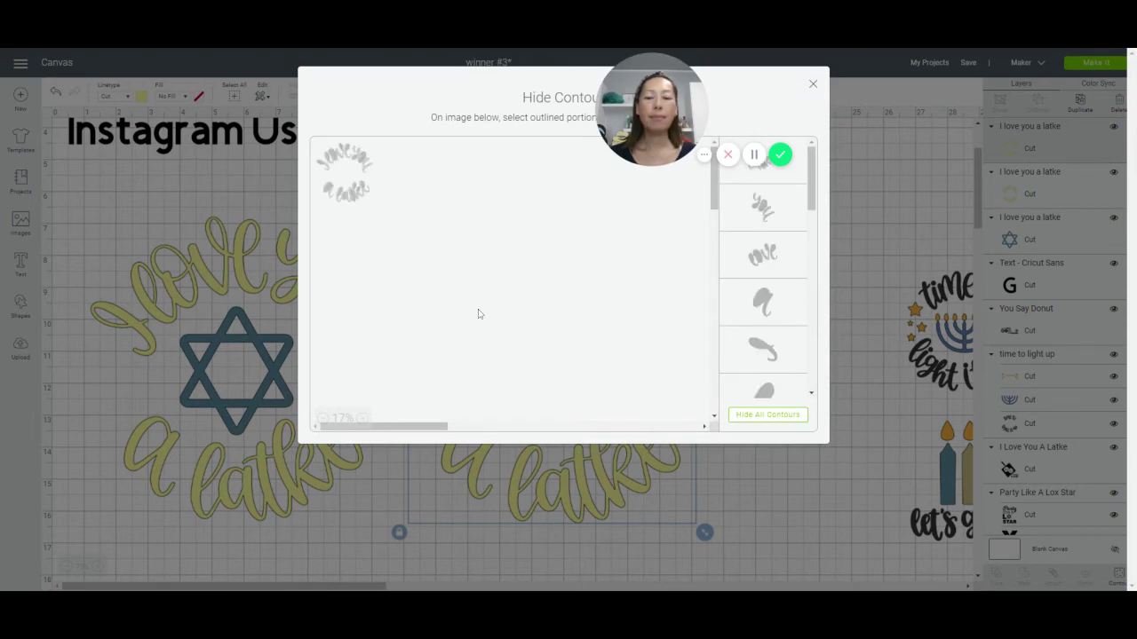
left_click(364, 419)
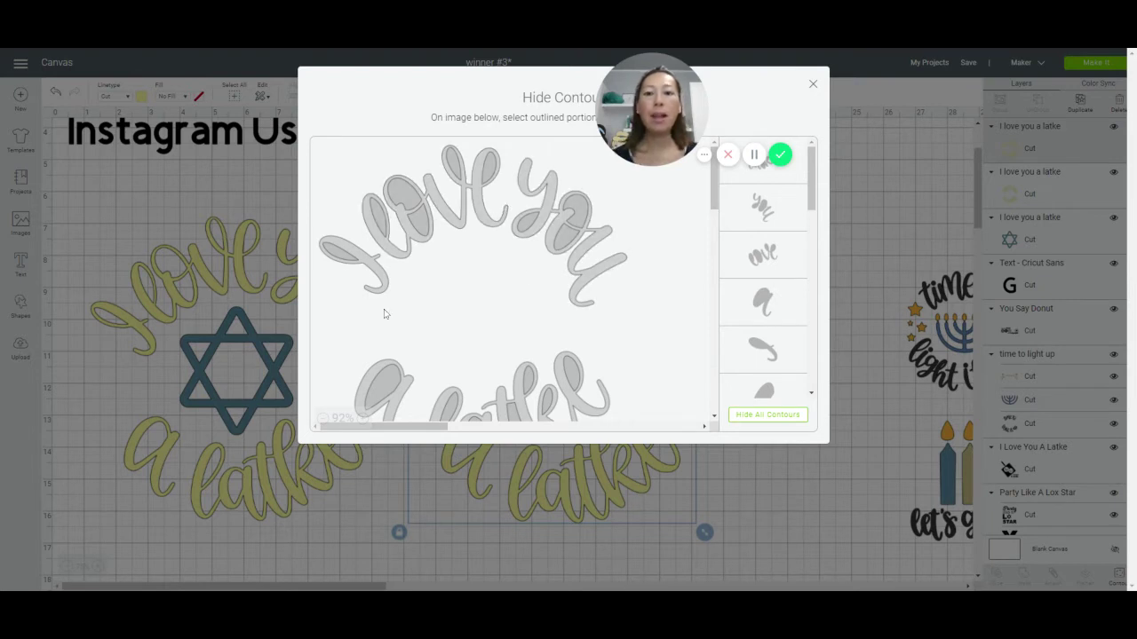
left_click(377, 273)
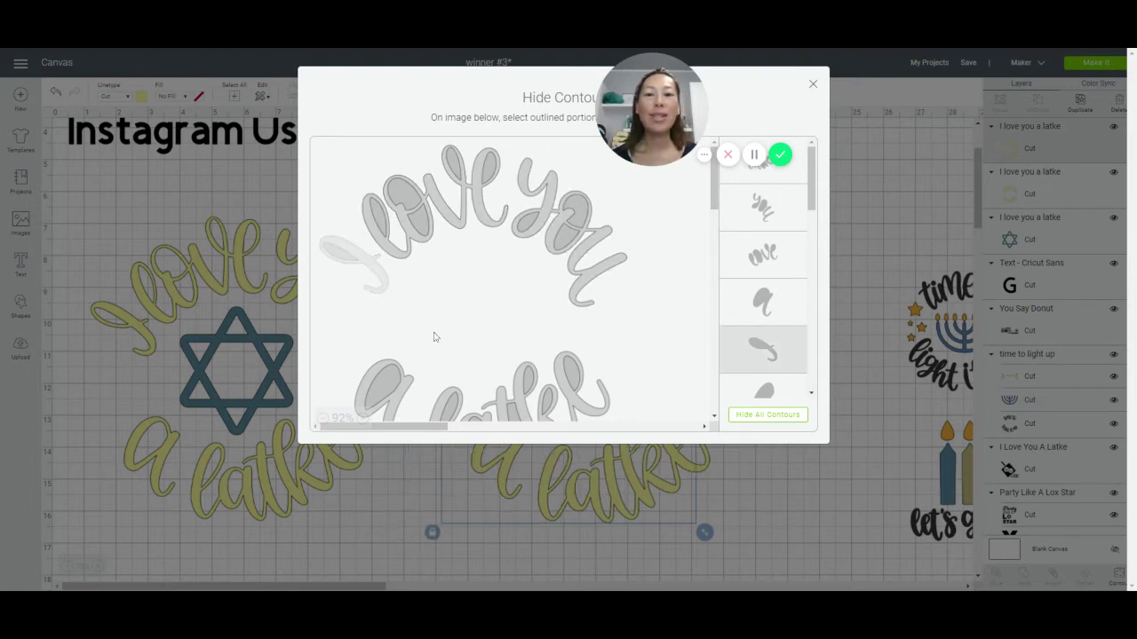
left_click(549, 189)
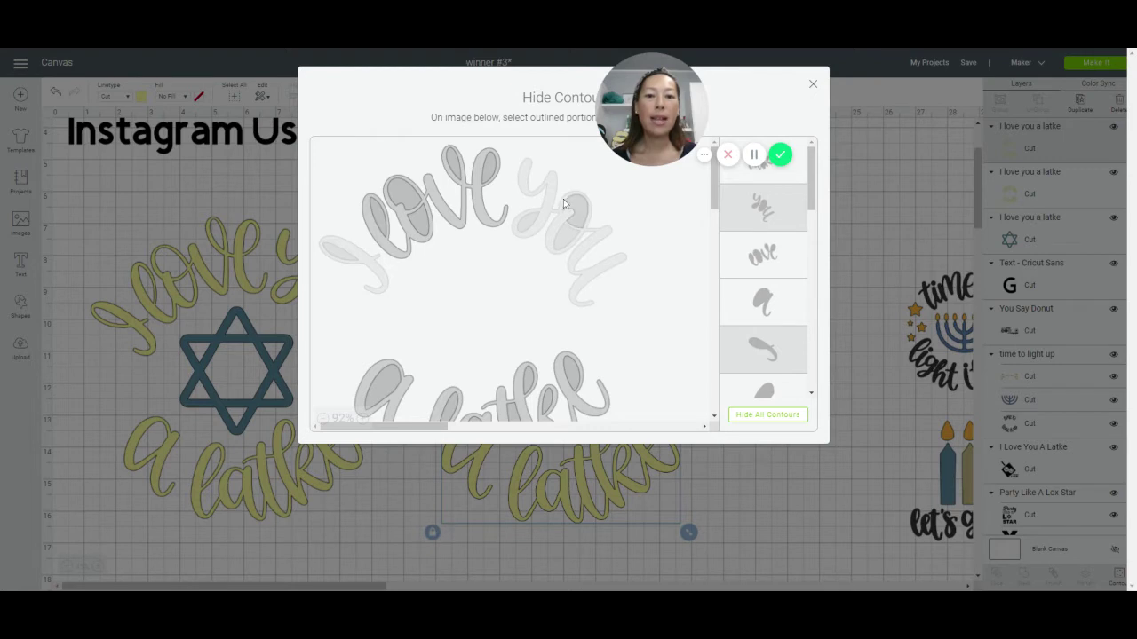
Step: Hide the word "latke" and all its inner loop shapes in the copied lettering, and finish the Contour edit
scroll(484, 314, "down", 1)
scroll(484, 313, "down", 3)
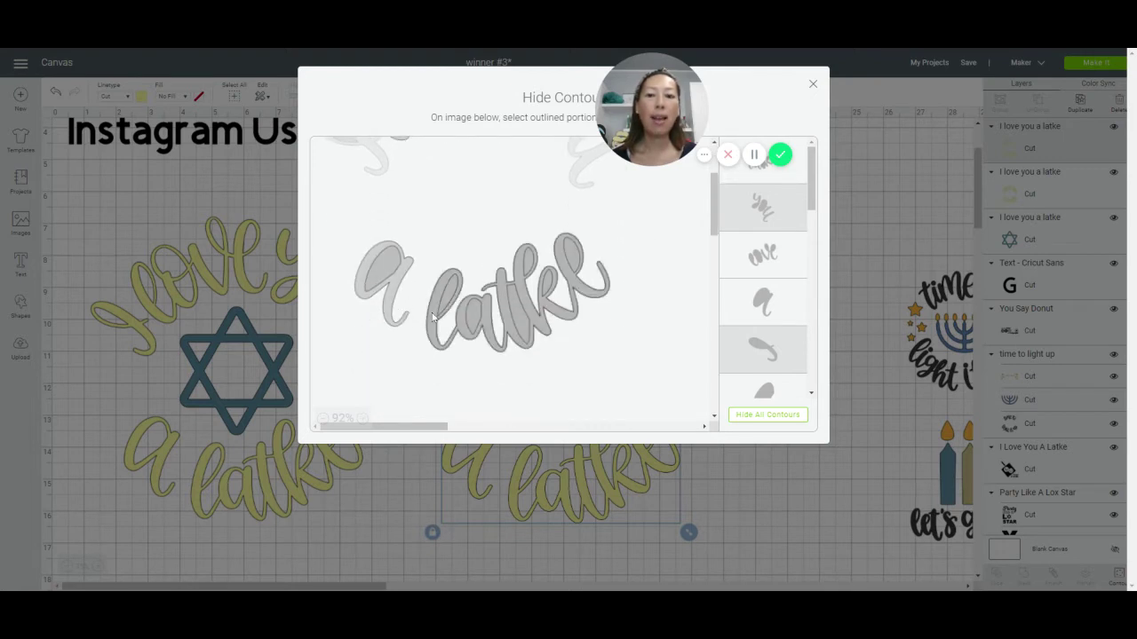
left_click(443, 307)
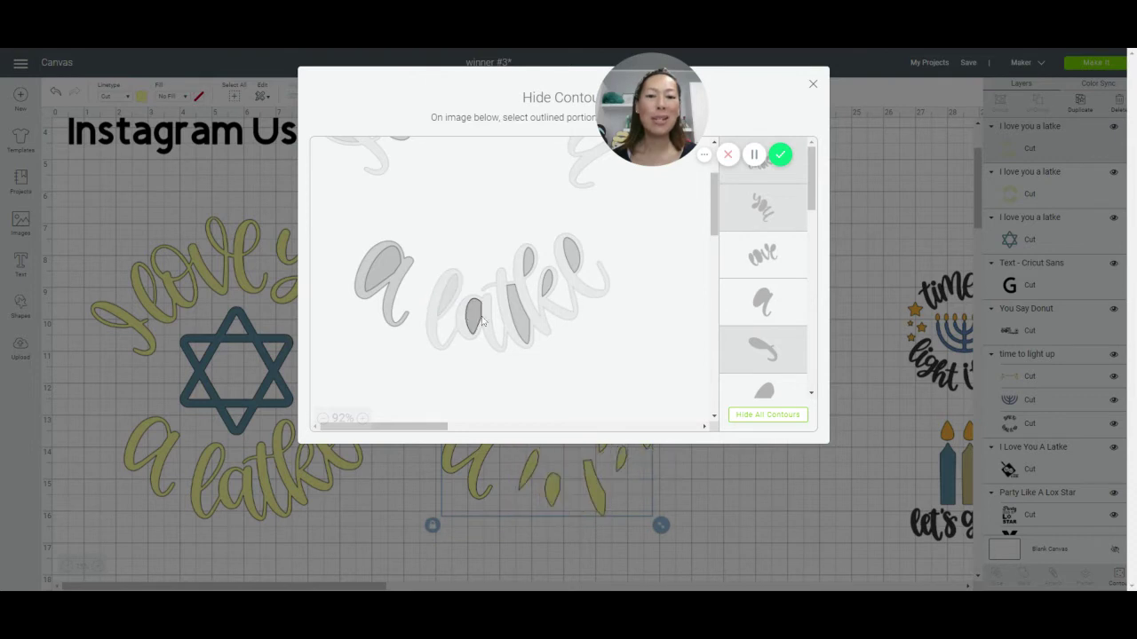
left_click(481, 318)
left_click(520, 311)
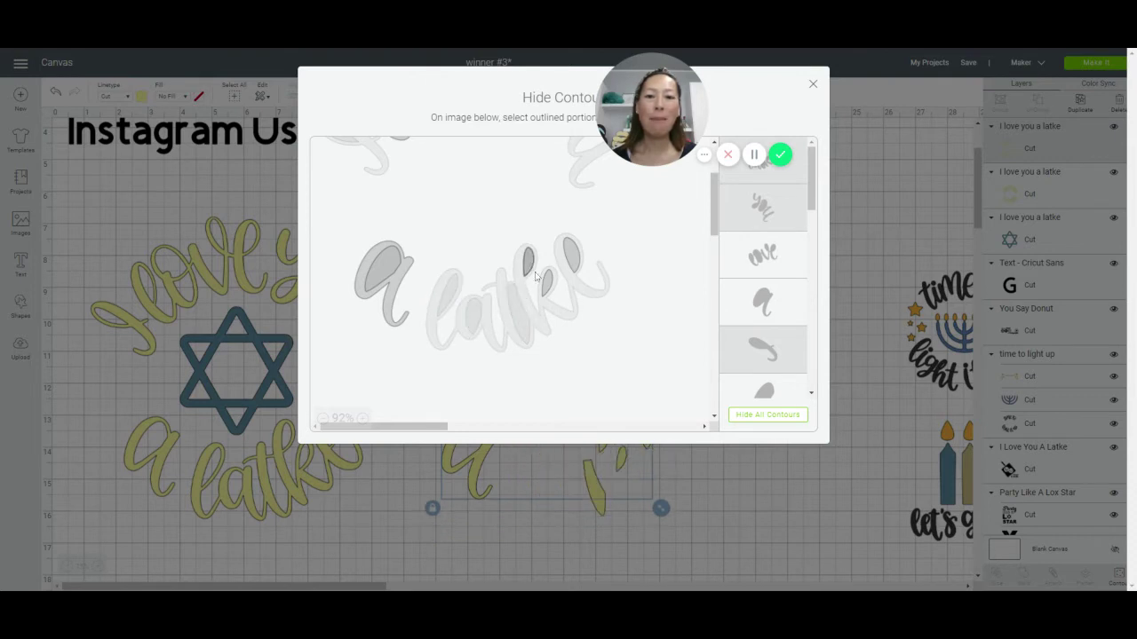
left_click(534, 276)
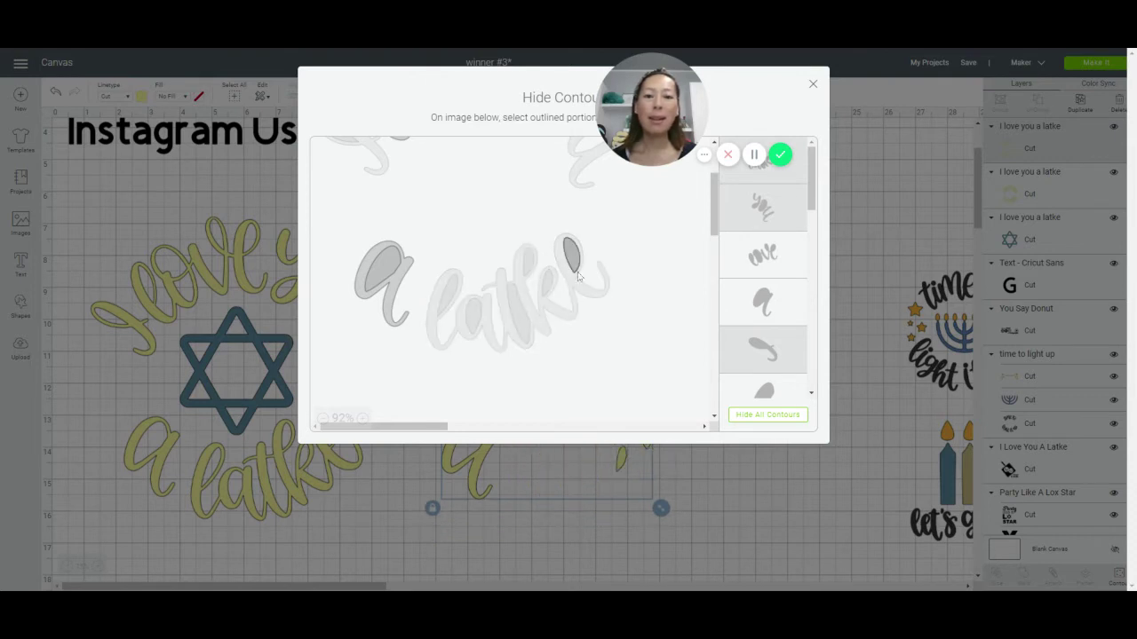
left_click(577, 277)
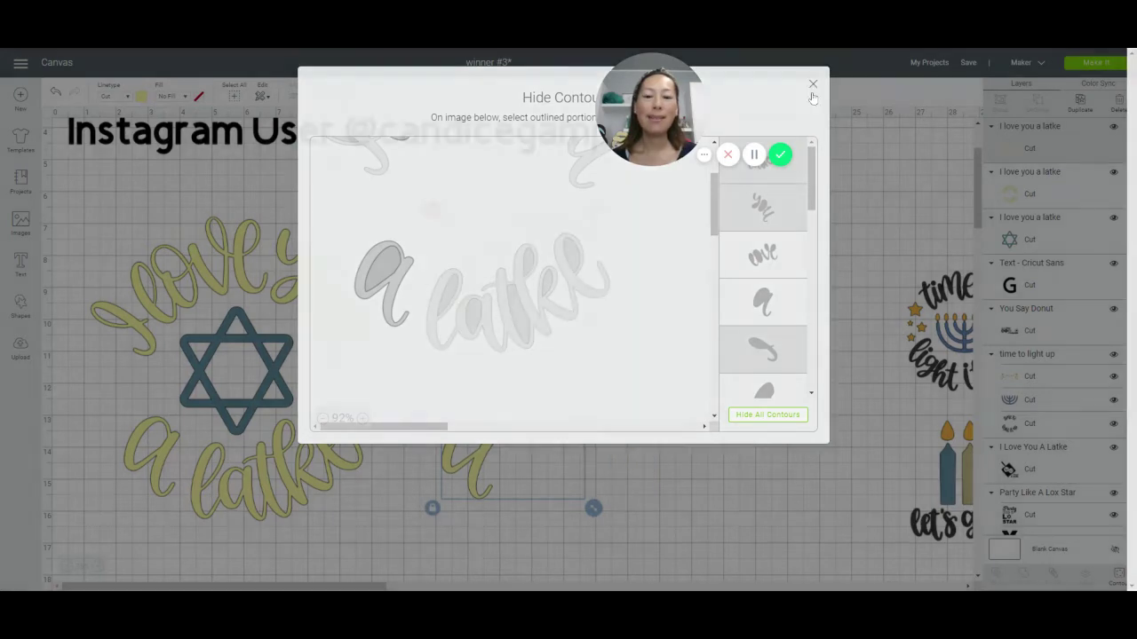
left_click(813, 86)
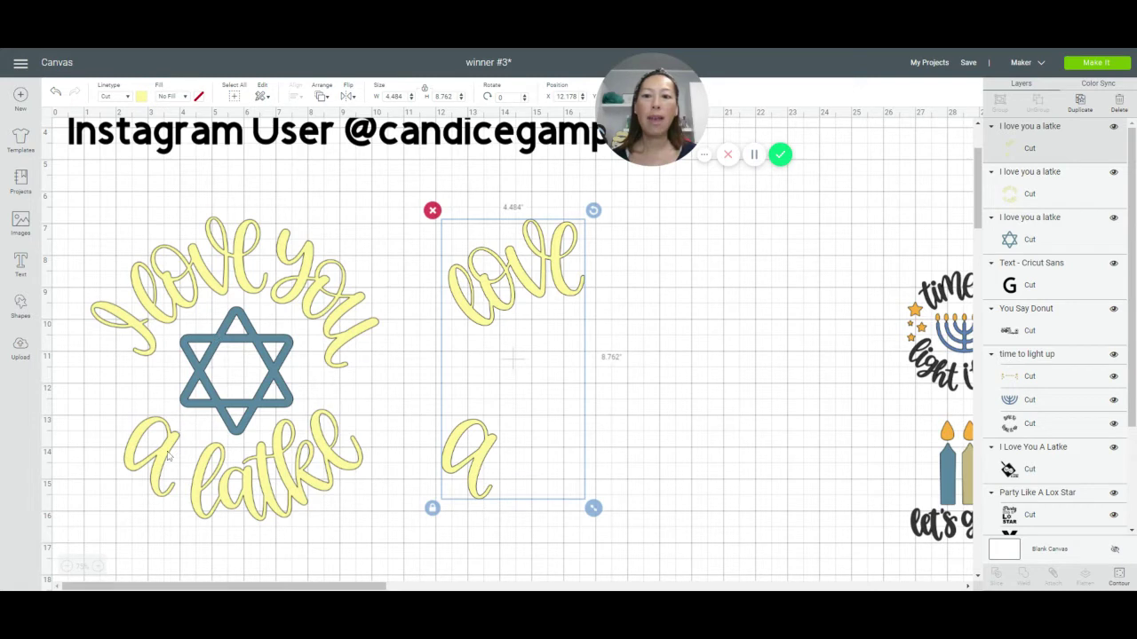
Step: Recolor the original lettering around the star light gray
left_click(311, 281)
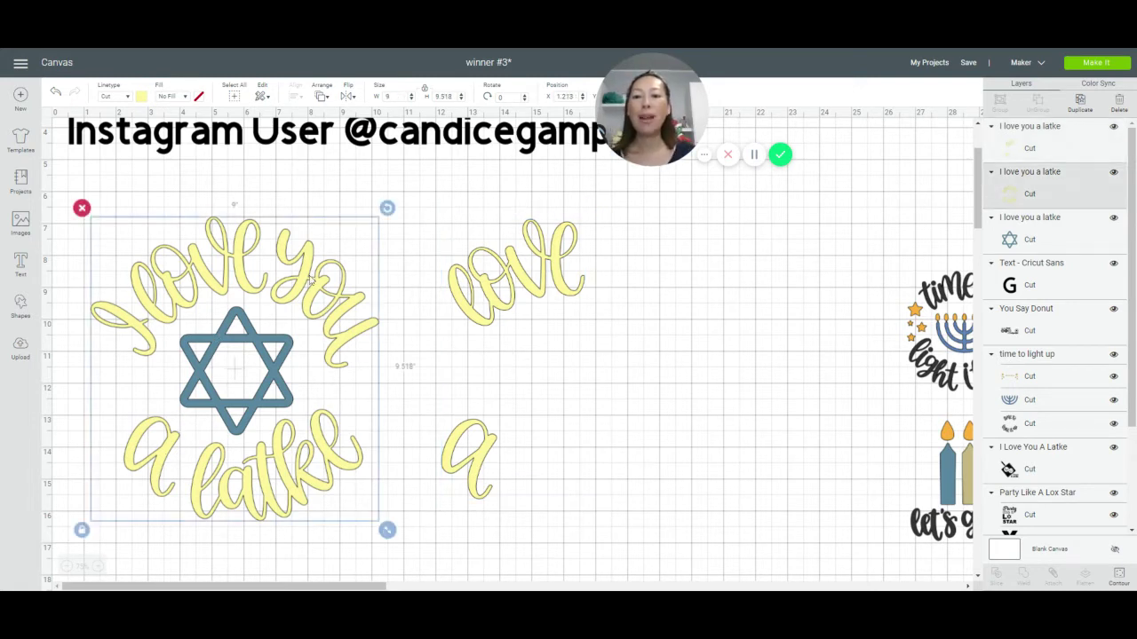
left_click(141, 97)
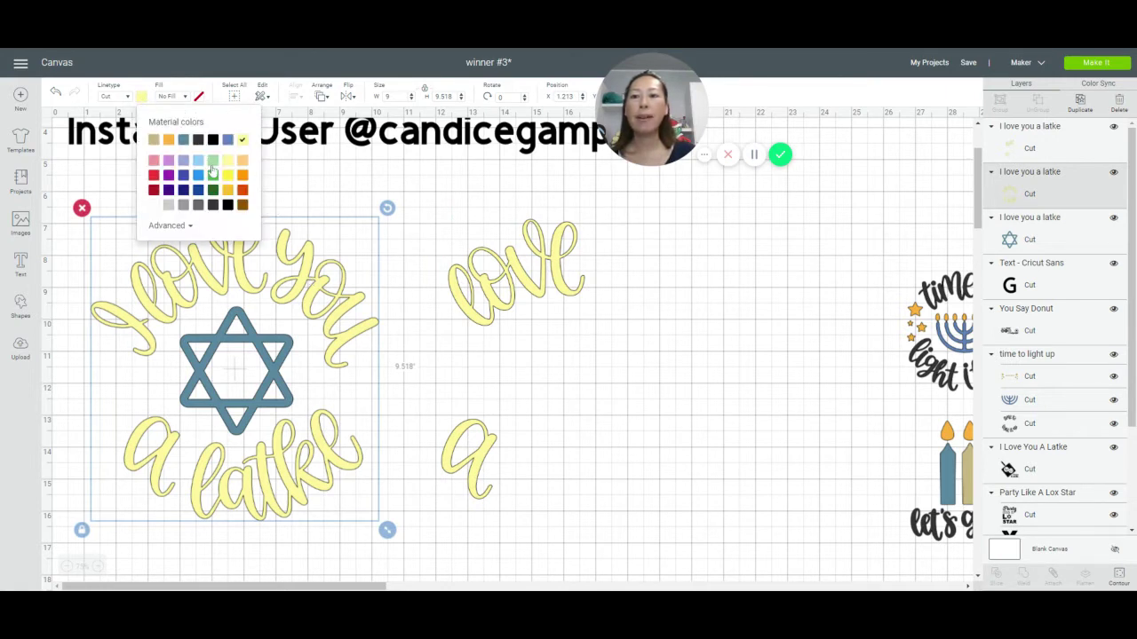
left_click(168, 209)
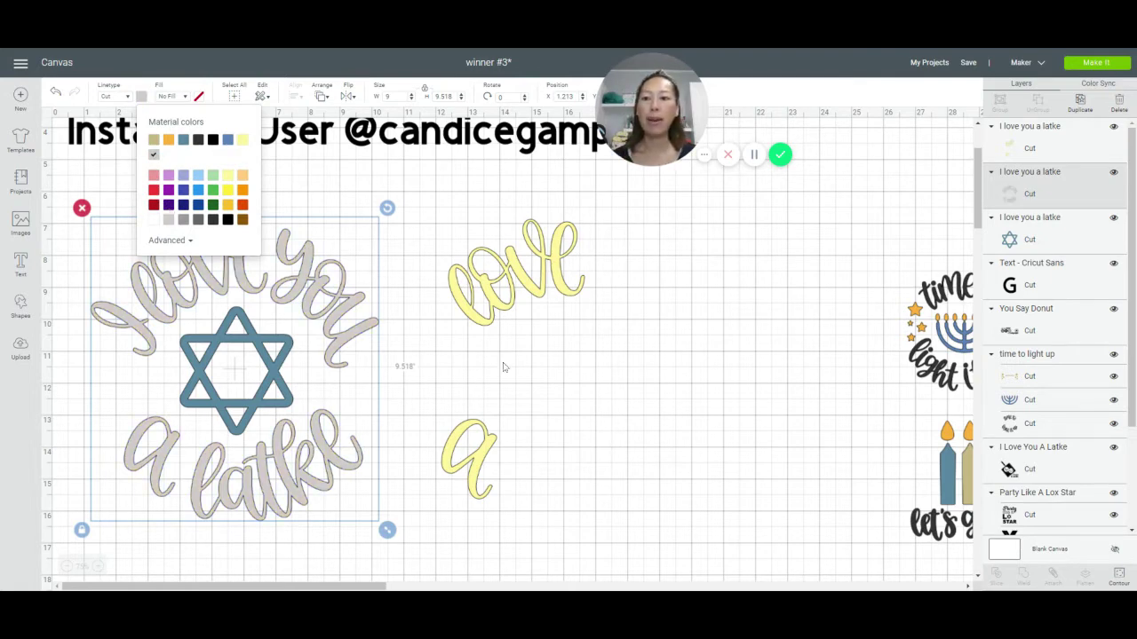
Step: Start a Contour edit on the gray lettering and hide the word "love" with its inner loops, keeping the "I" visible
left_click(1119, 580)
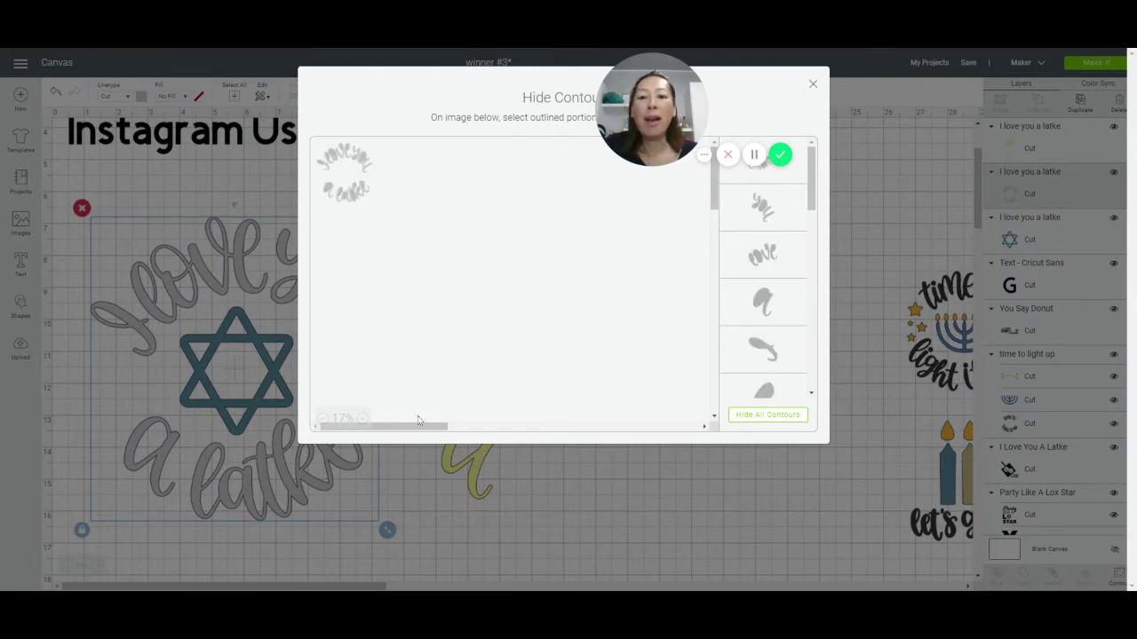
left_click(364, 421)
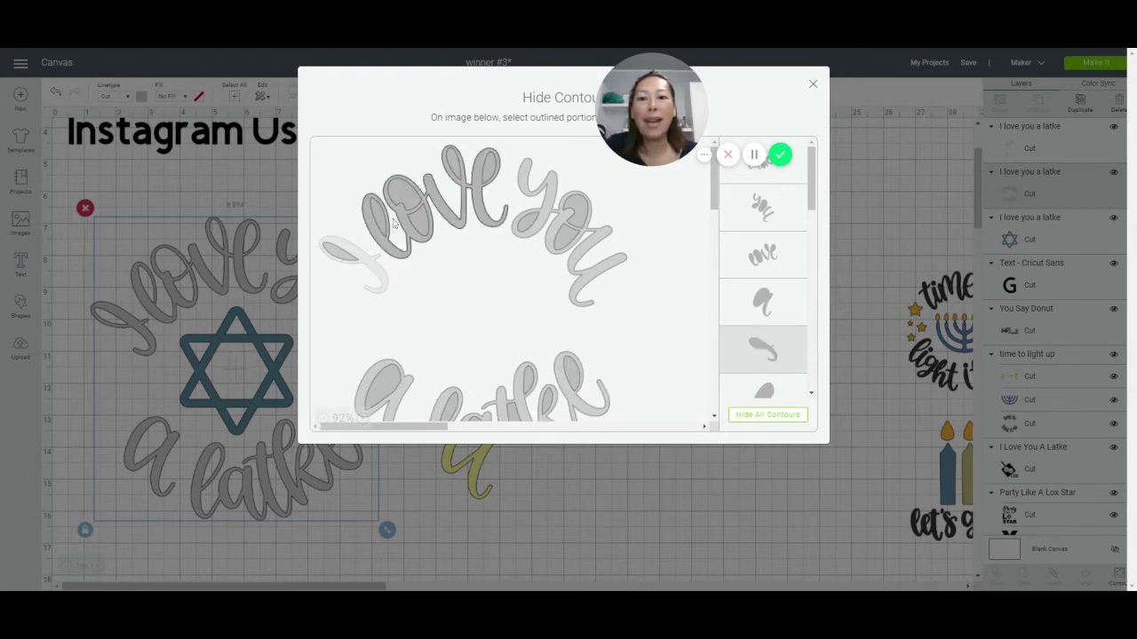
left_click(373, 262)
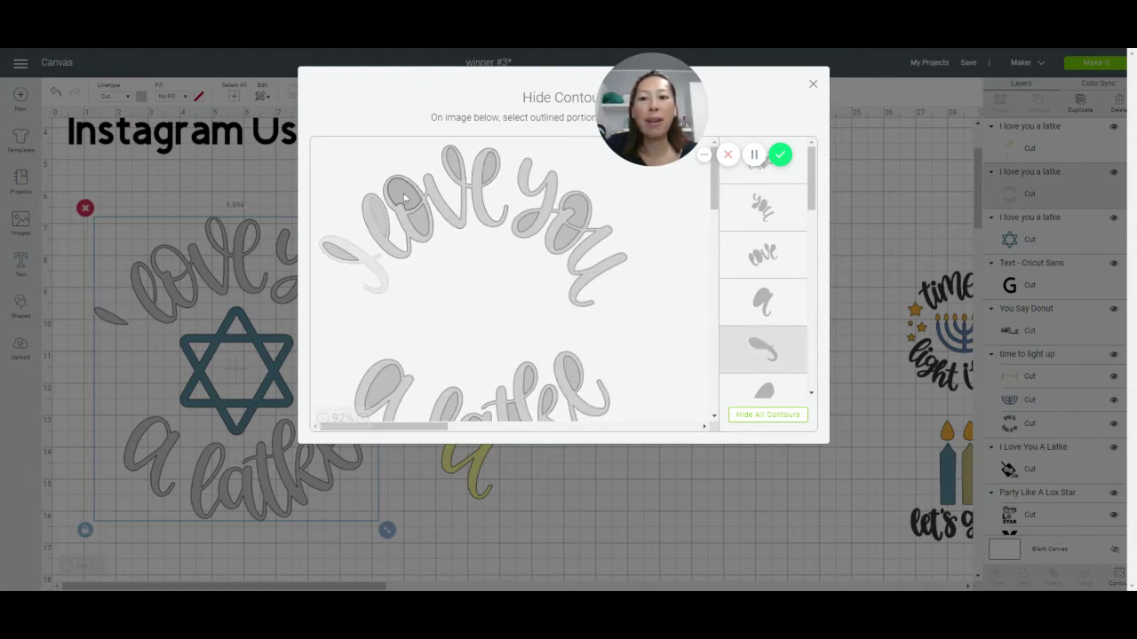
left_click(404, 198)
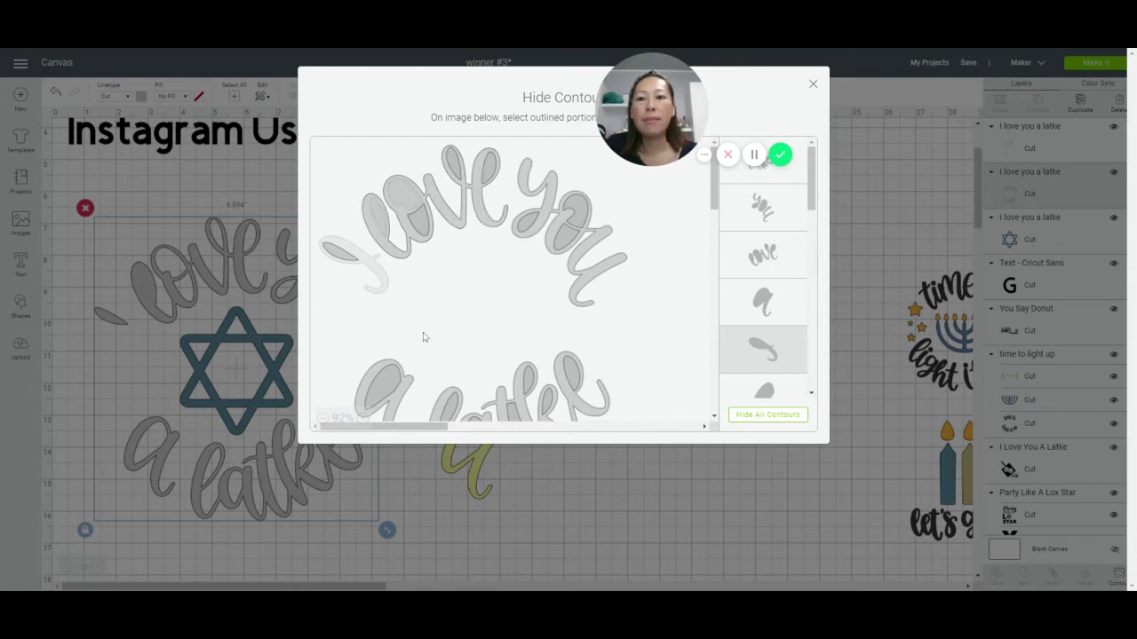
left_click(383, 292)
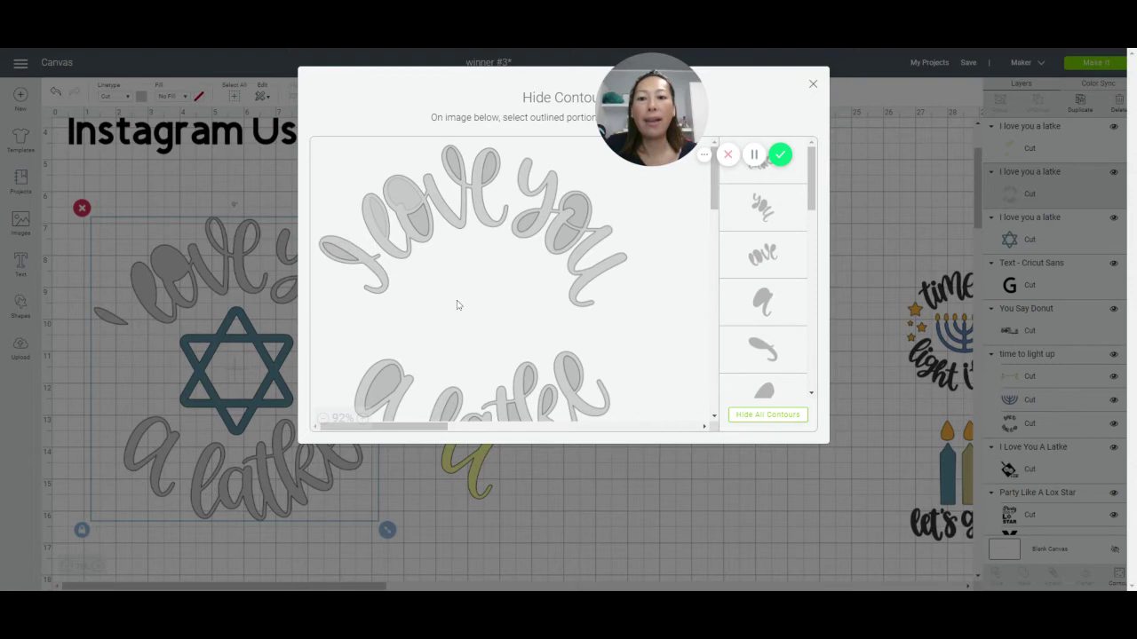
left_click(458, 224)
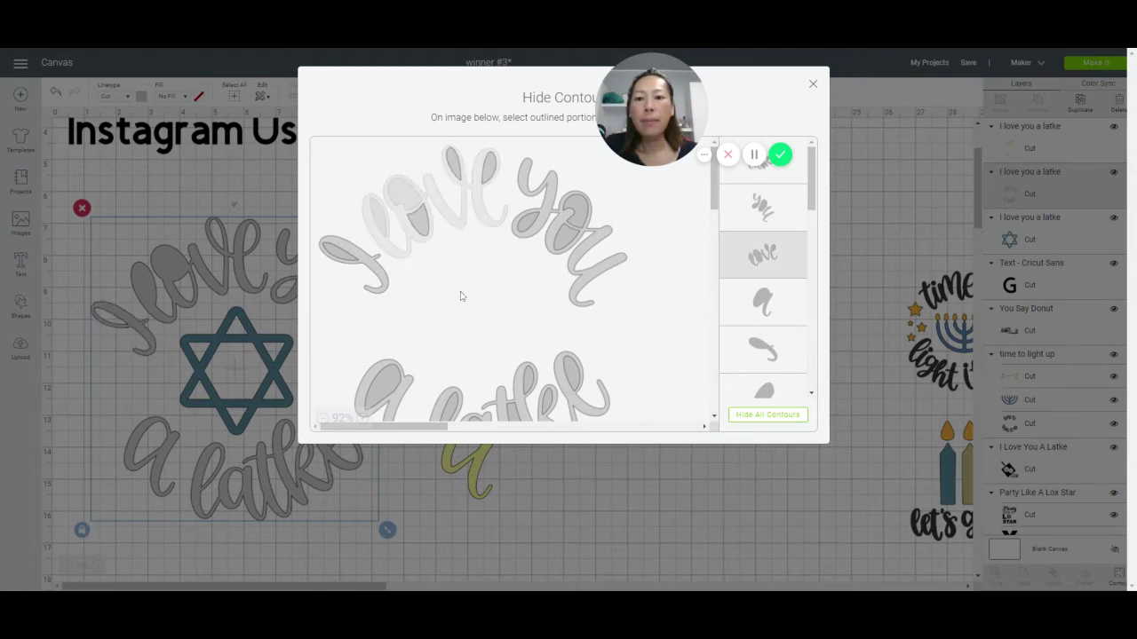
left_click(427, 224)
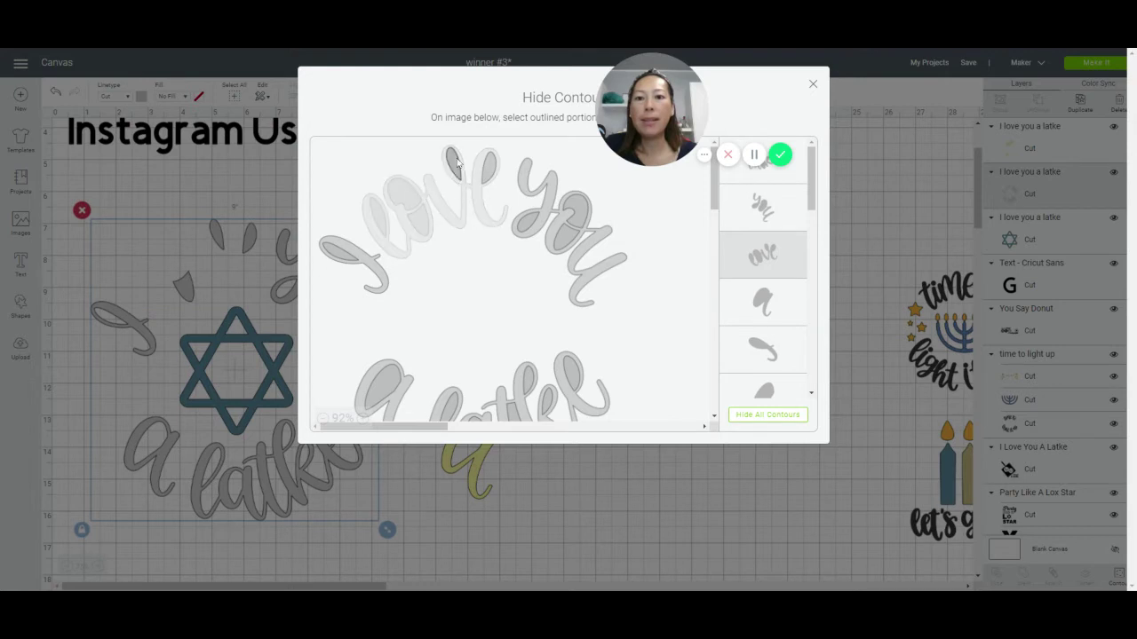
left_click(484, 196)
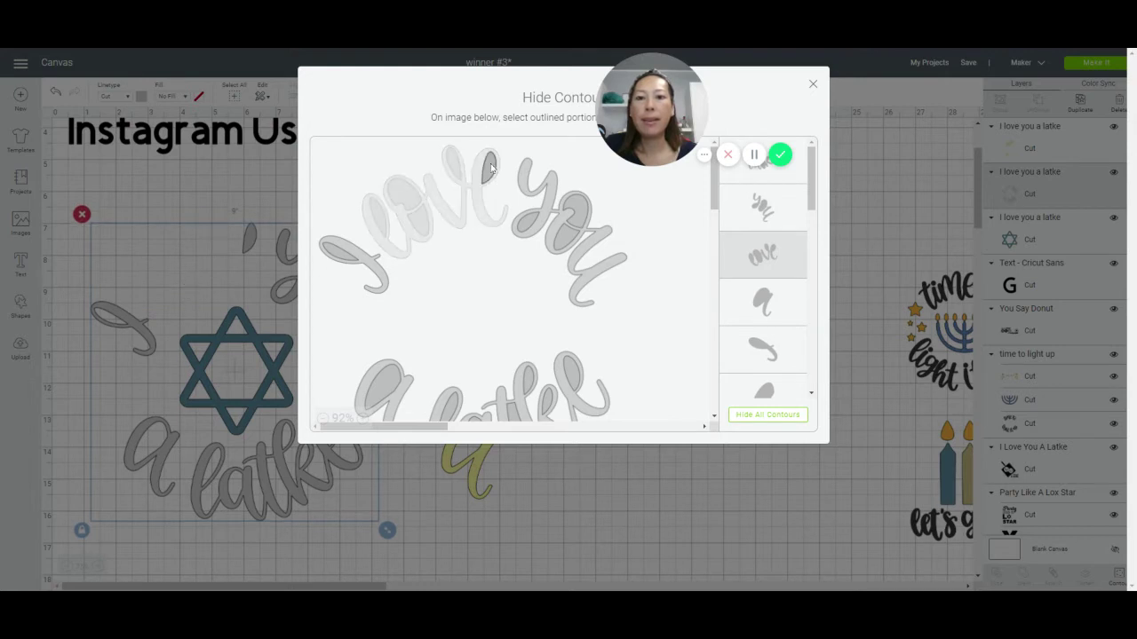
Step: Hide the word "a" and its inner loop in the gray lettering, and finish the Contour edit
scroll(510, 310, "down", 3)
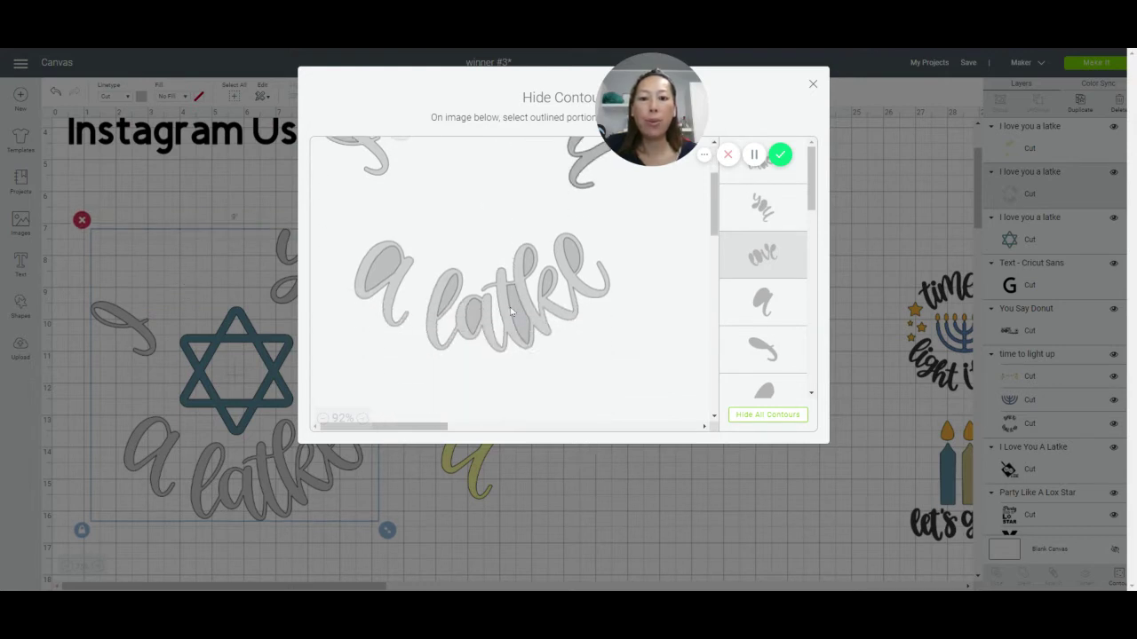
left_click(399, 269)
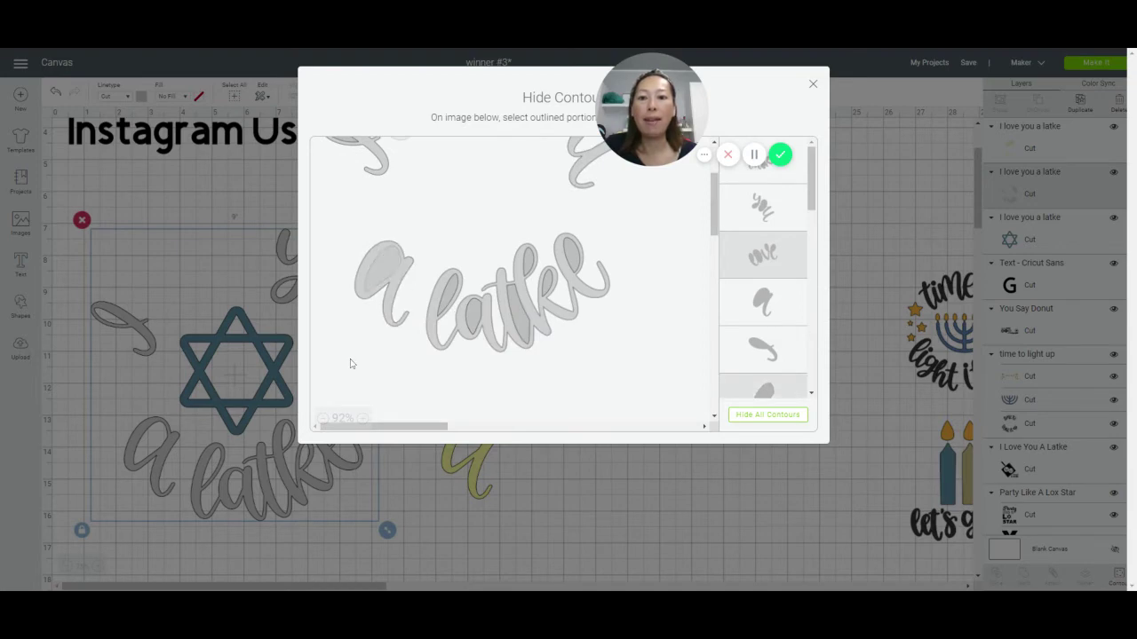
left_click(402, 327)
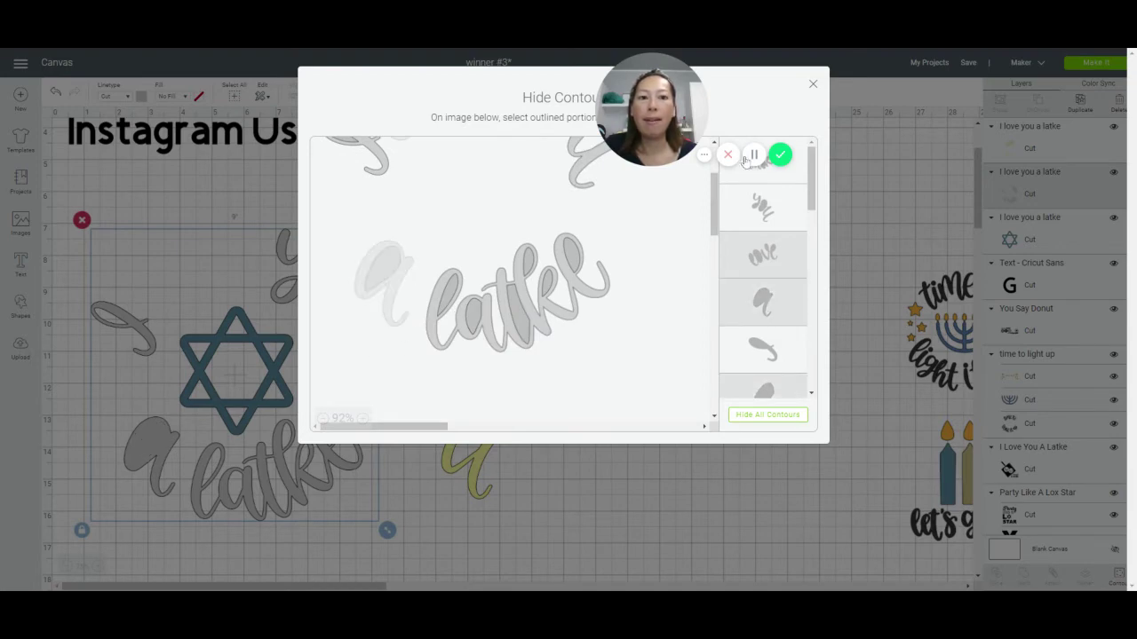
left_click(812, 86)
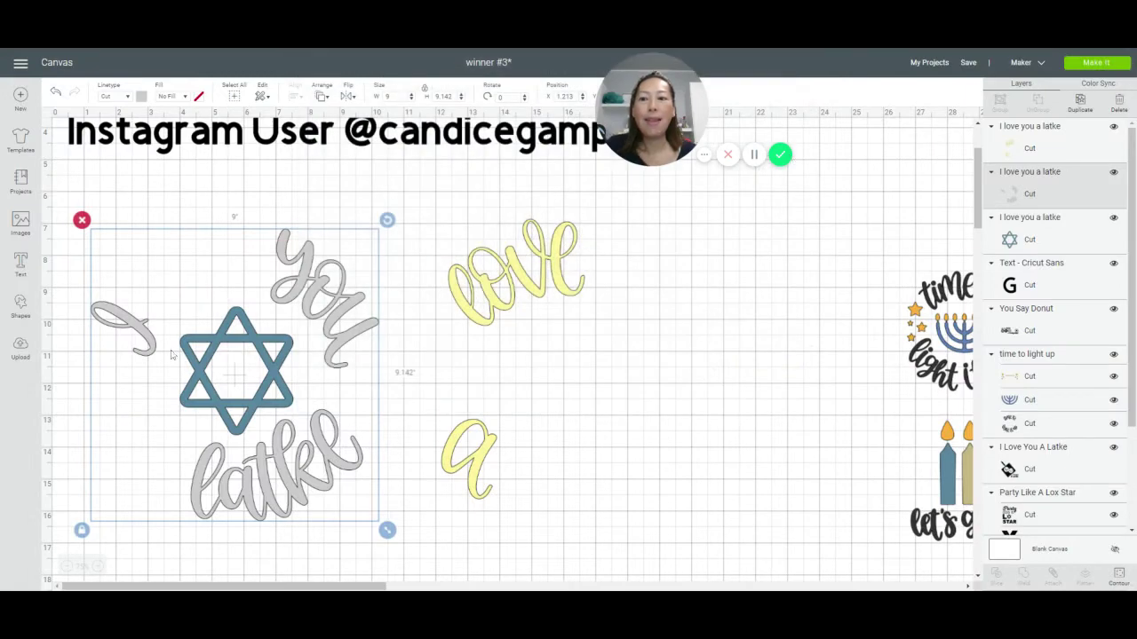
Step: Move the yellow "love" and "a" into the gaps of the gray lettering around the star
left_click(519, 315)
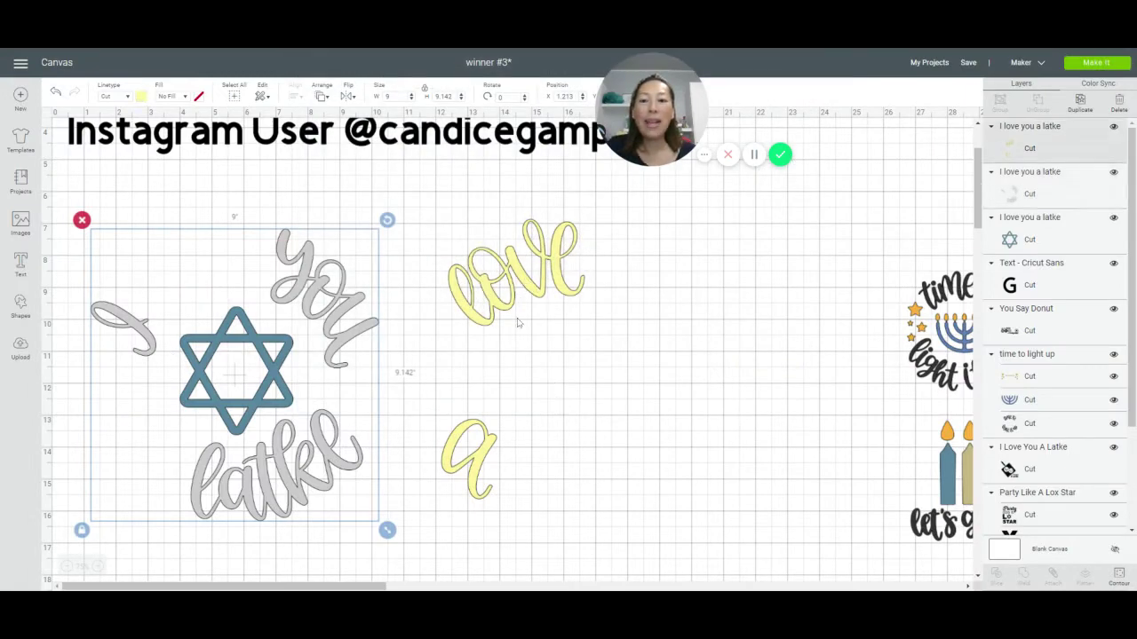
left_click_drag(524, 286, 210, 287)
left_click(611, 381)
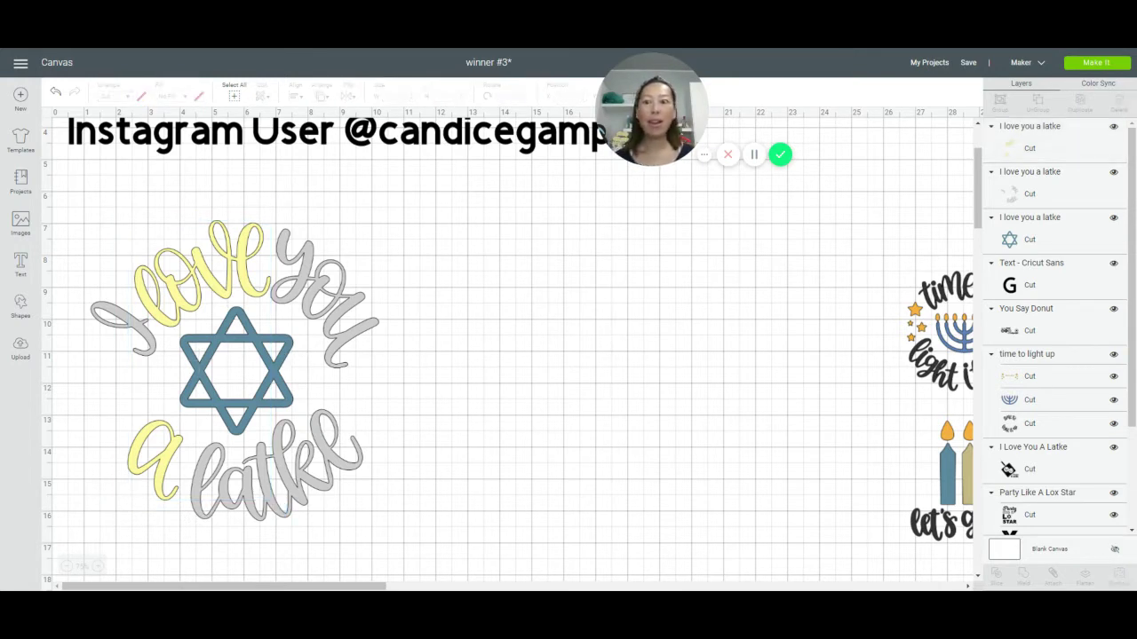
Step: Try to drag the blue star out of the lettering ring, and undo the move
left_click_drag(75, 243, 414, 525)
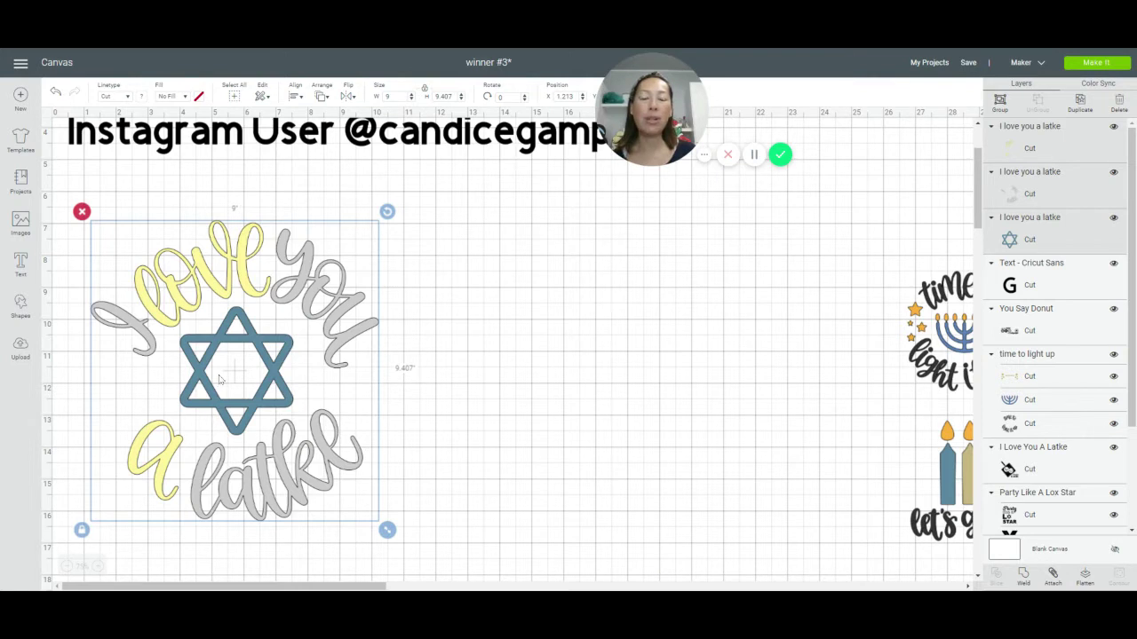
left_click(539, 378)
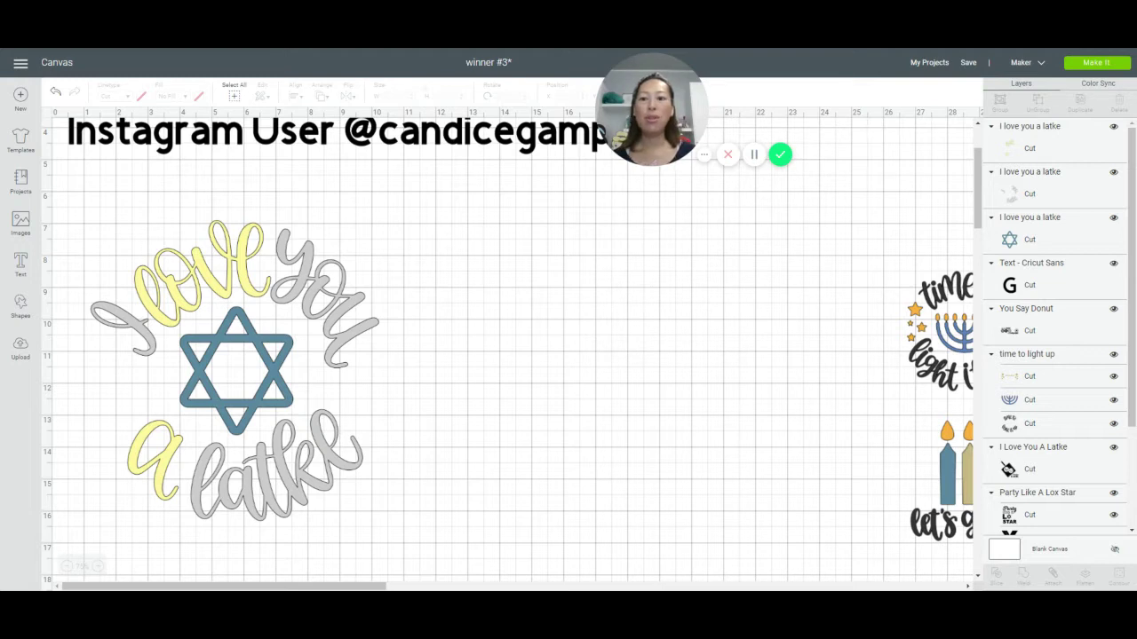
left_click(278, 380)
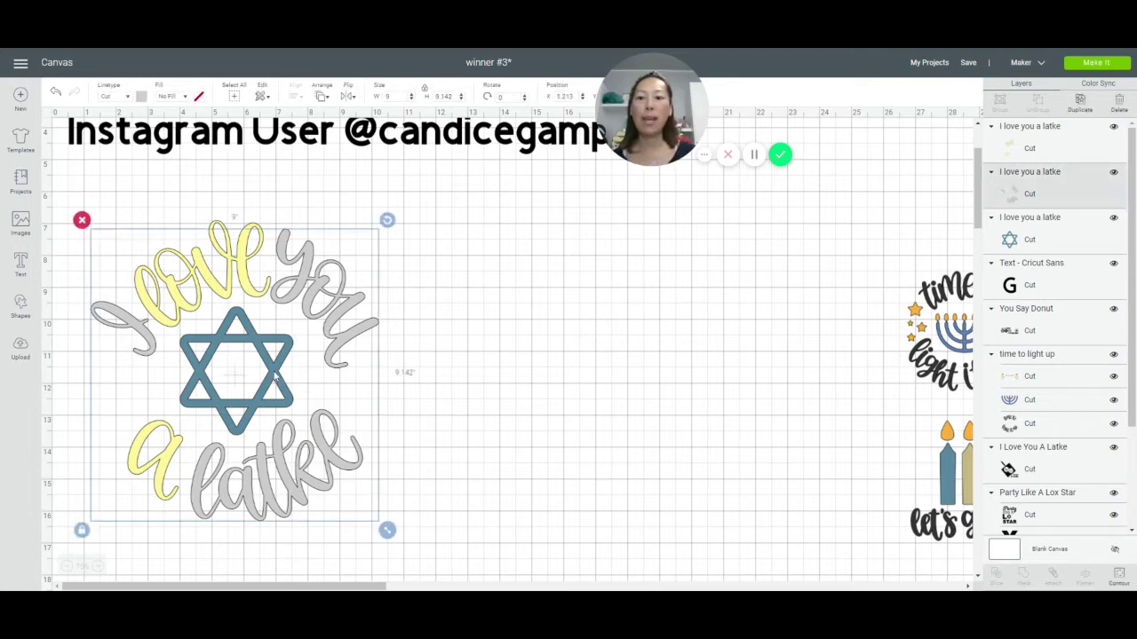
left_click(1033, 245)
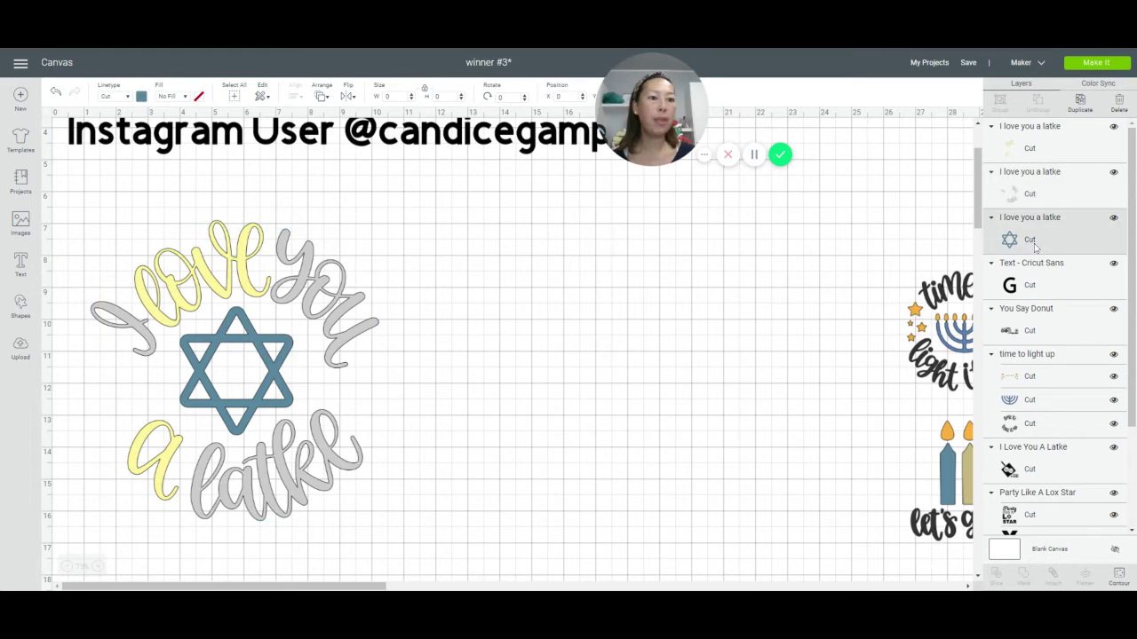
left_click(270, 359)
left_click_drag(270, 360, 636, 361)
left_click(55, 95)
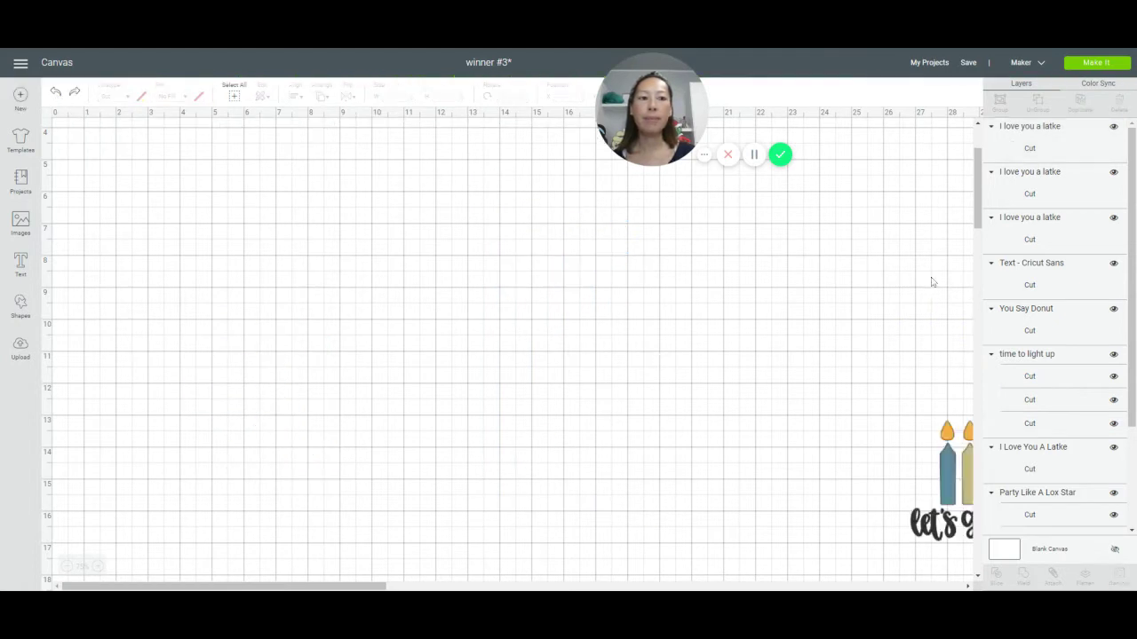
left_click(1010, 248)
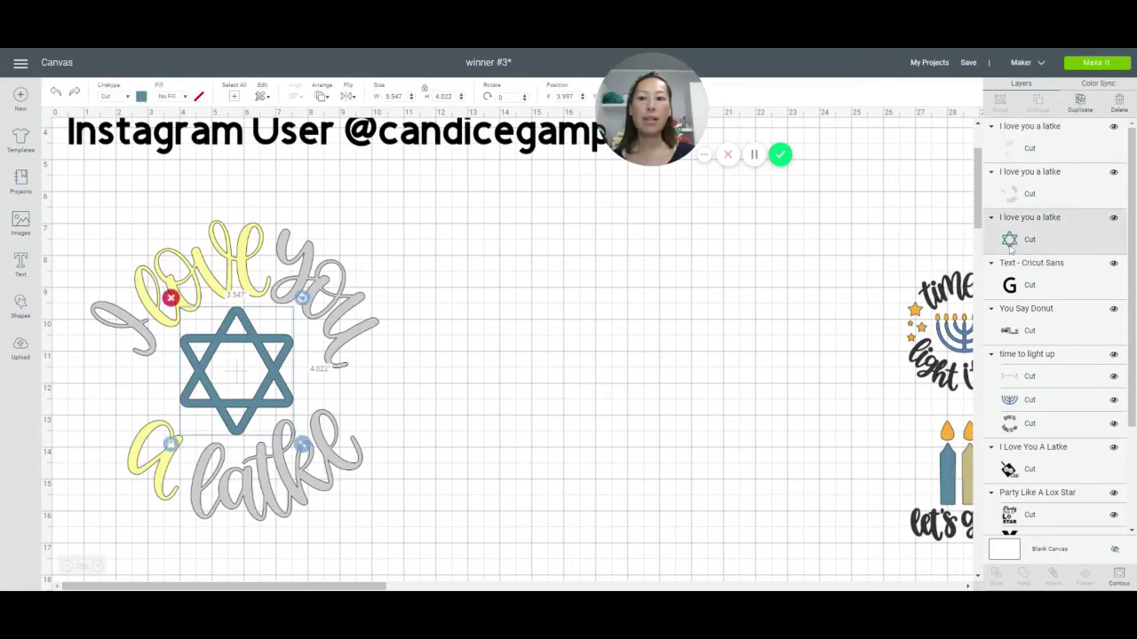
left_click(251, 342)
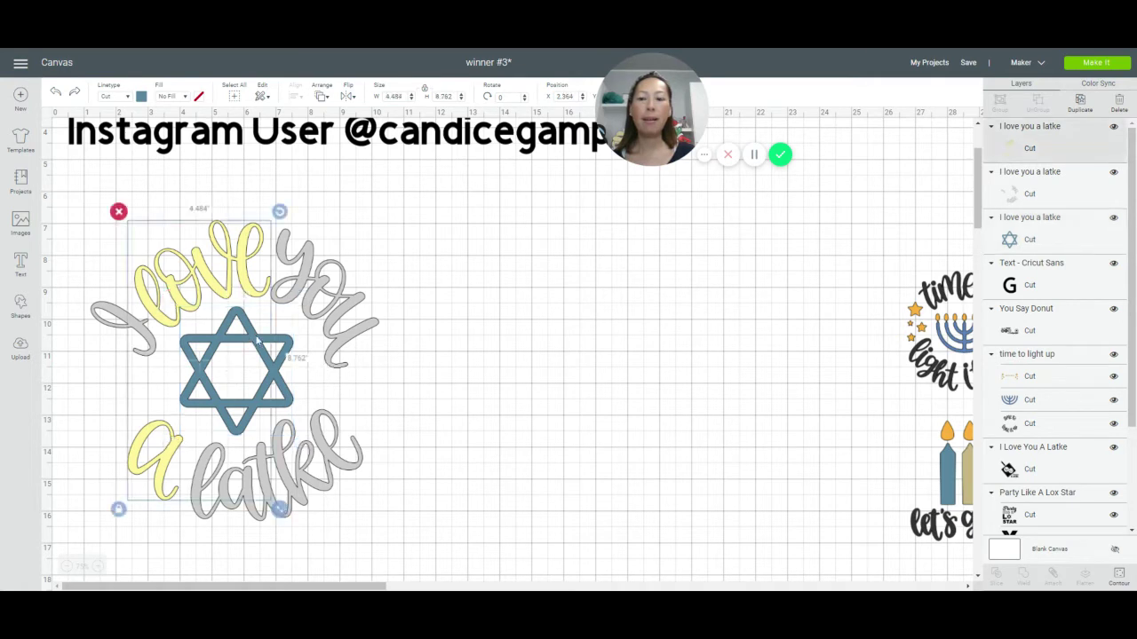
left_click(286, 348, "shift")
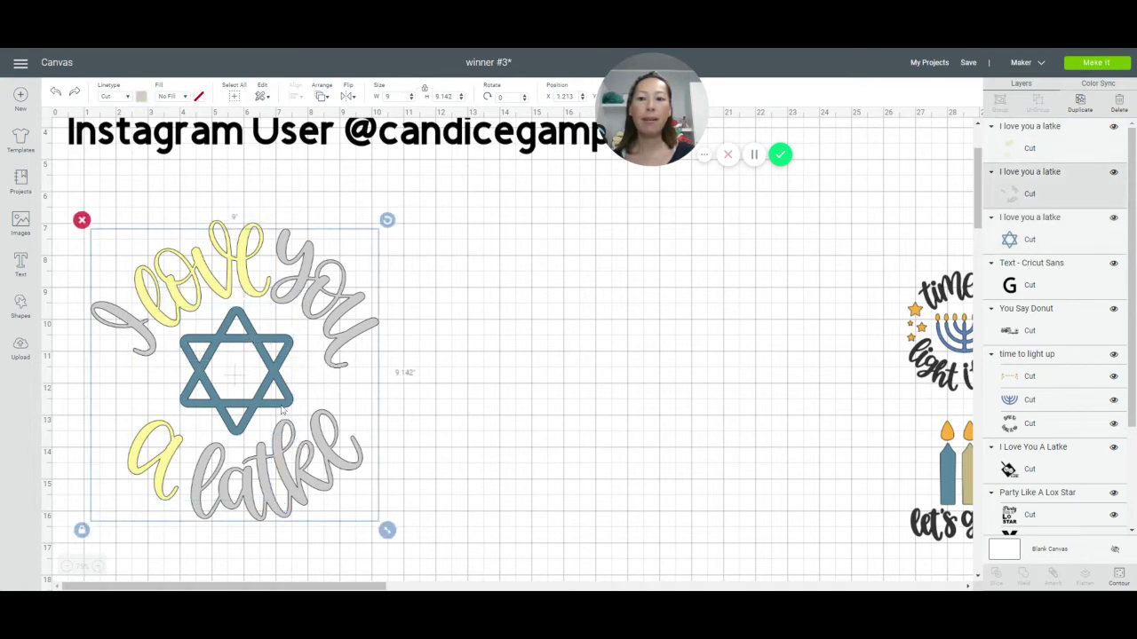
Step: Select the blue star's layer and nudge the star right to an X position of about 9.5 inches
left_click(1030, 241)
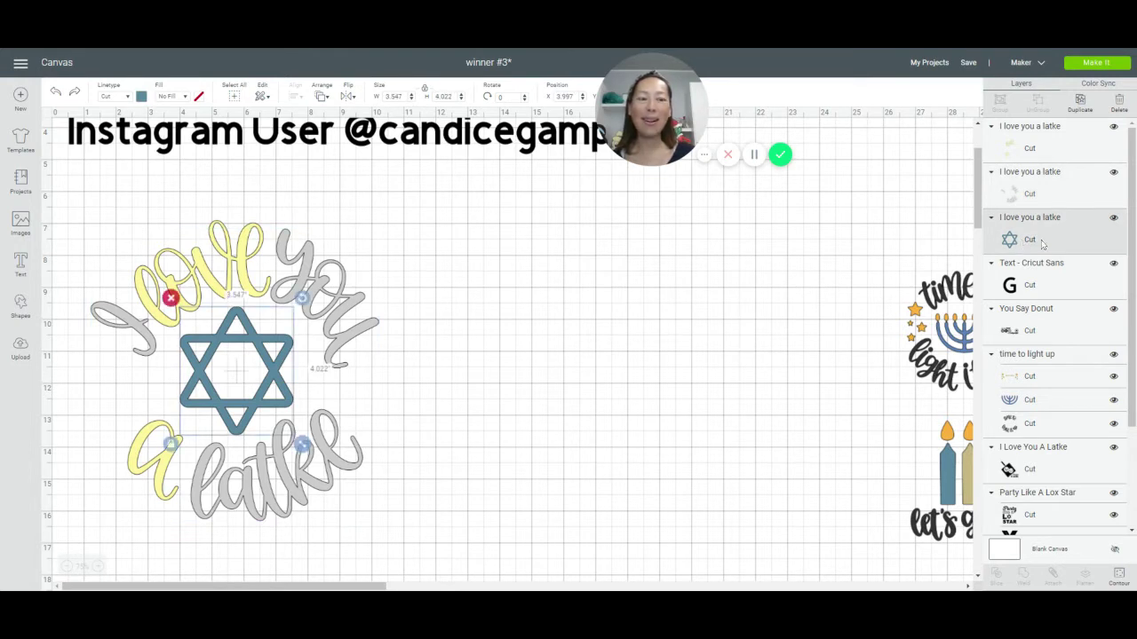
key("Right")
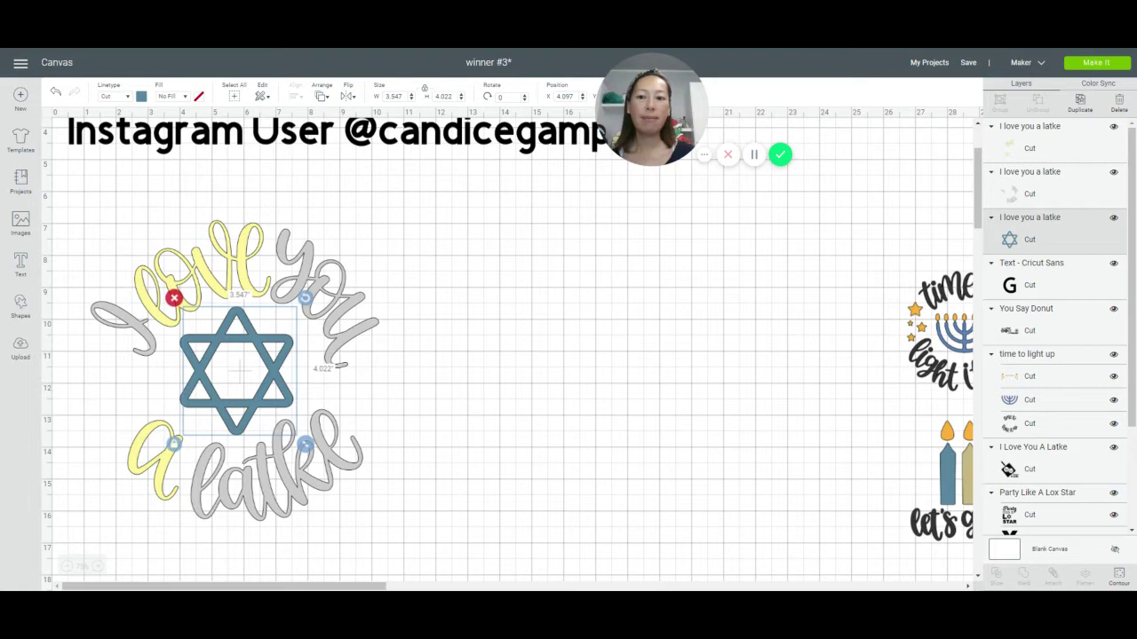
key("Right")
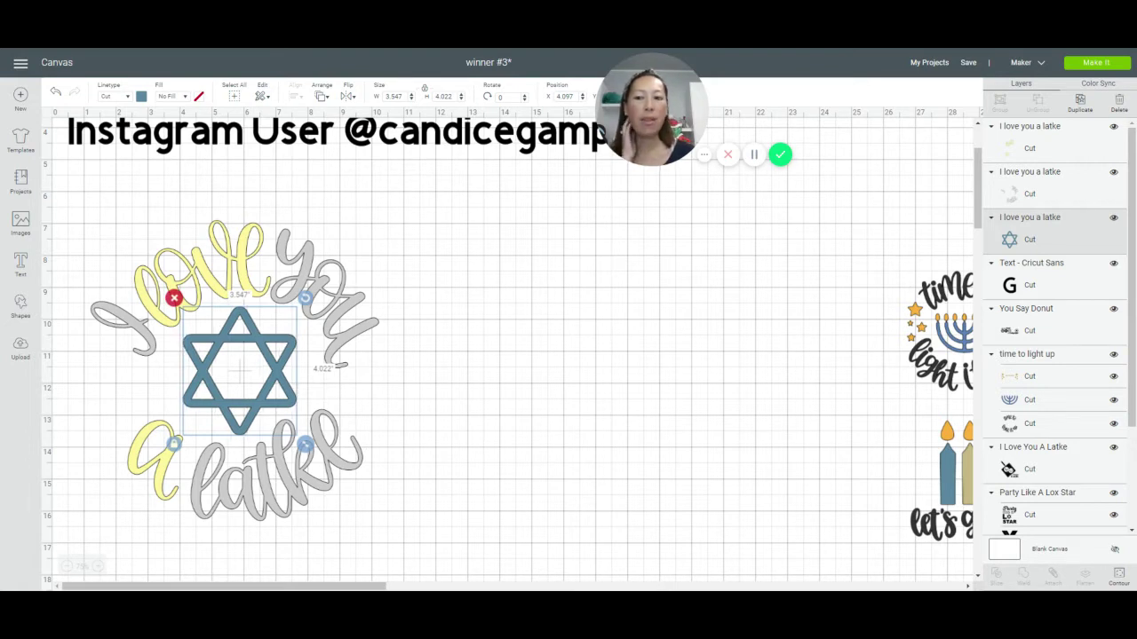
key("Right")
key("Right")
key("Right")
key("Right")
key("Right")
key("Right")
key("Right")
key("Right")
key("Right")
key("Right")
key("Right")
key("Right")
key("Right")
key("Right")
key("Right")
key("Right")
key("Right")
key("Right")
key("Right")
key("Right")
key("Right")
key("Right")
key("Right")
key("Right")
key("Right")
key("Right")
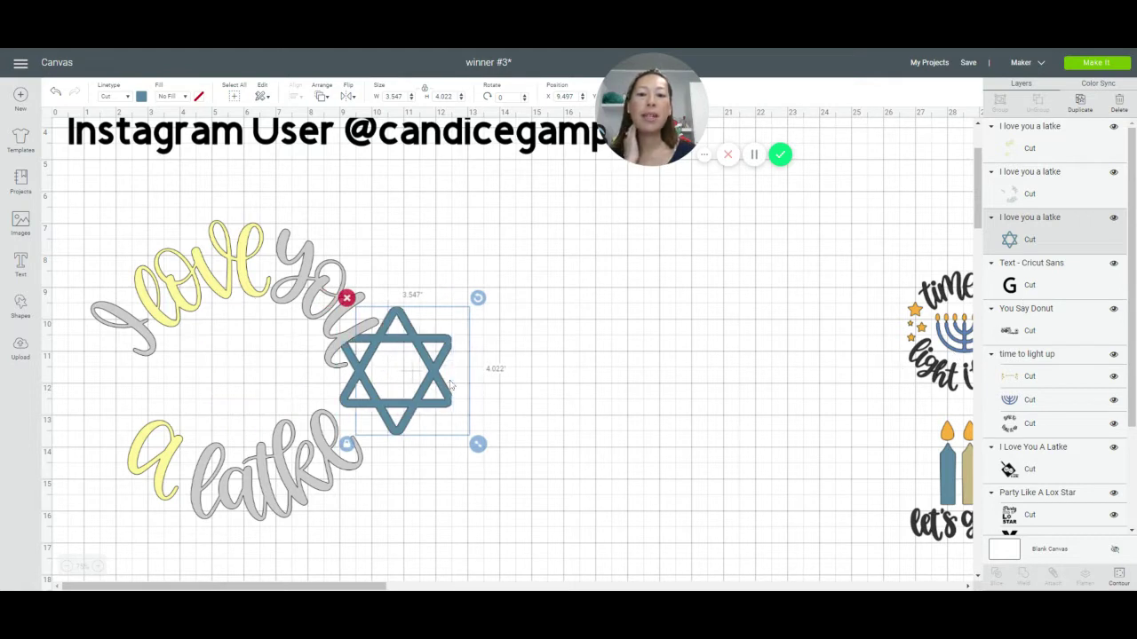
Step: Move the blue star clear of the lettering and try a heart shape in the middle of the ring
left_click_drag(435, 377, 548, 382)
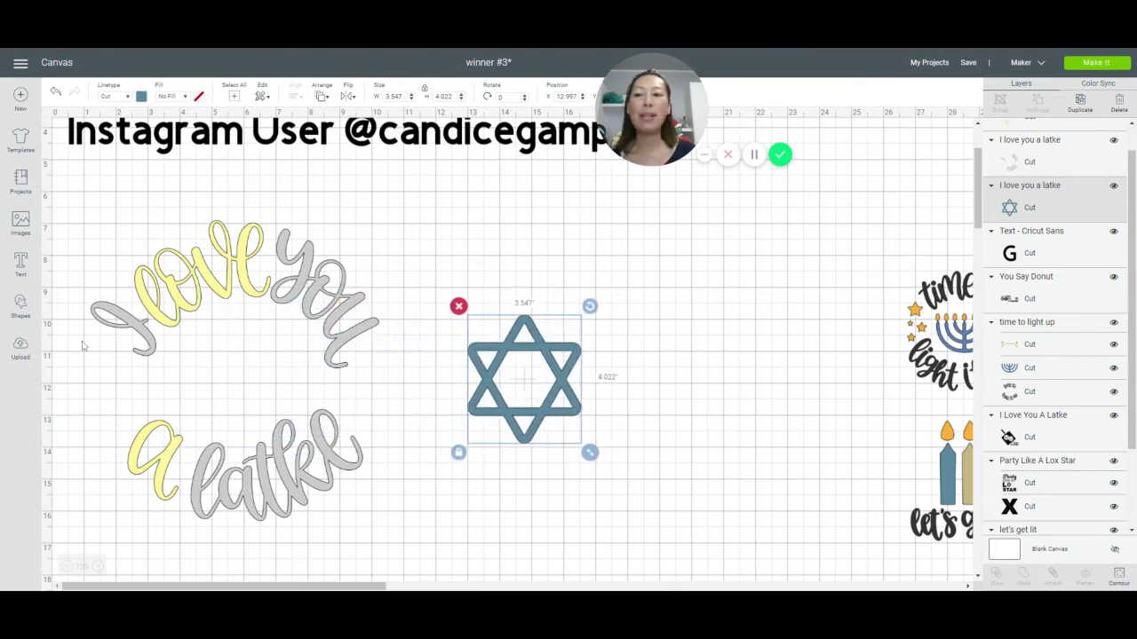
left_click(20, 307)
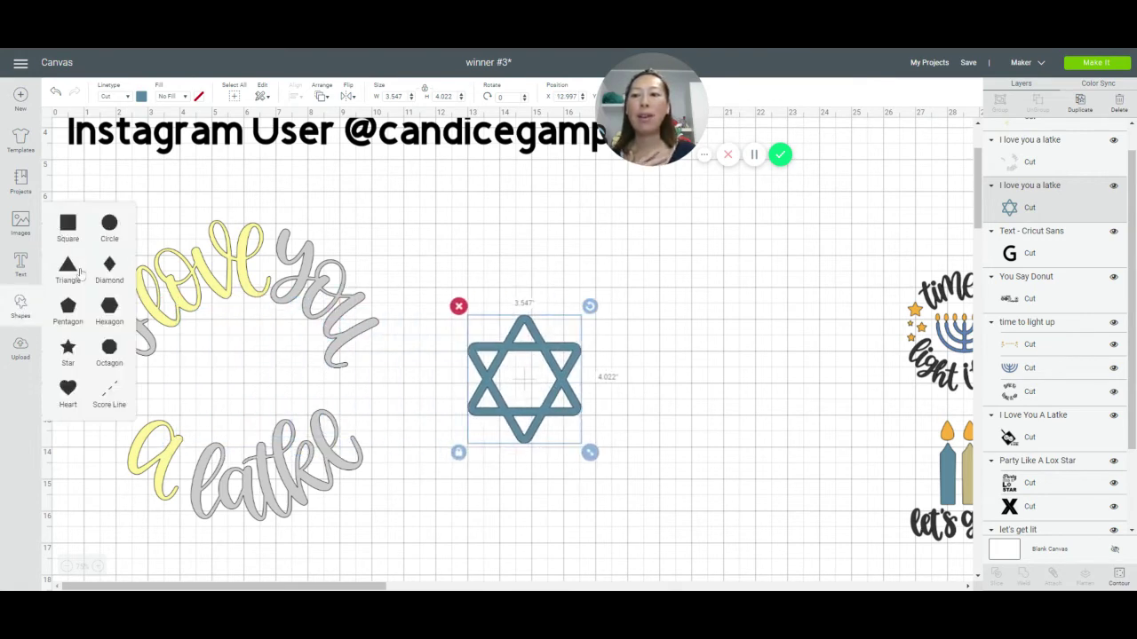
left_click(69, 388)
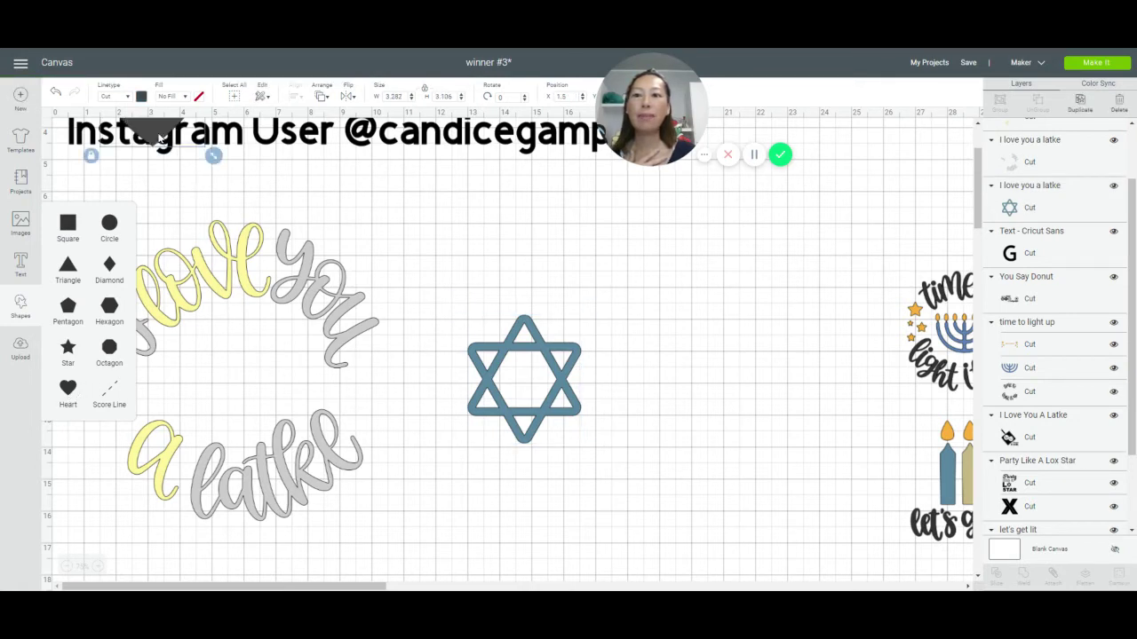
left_click_drag(158, 139, 262, 392)
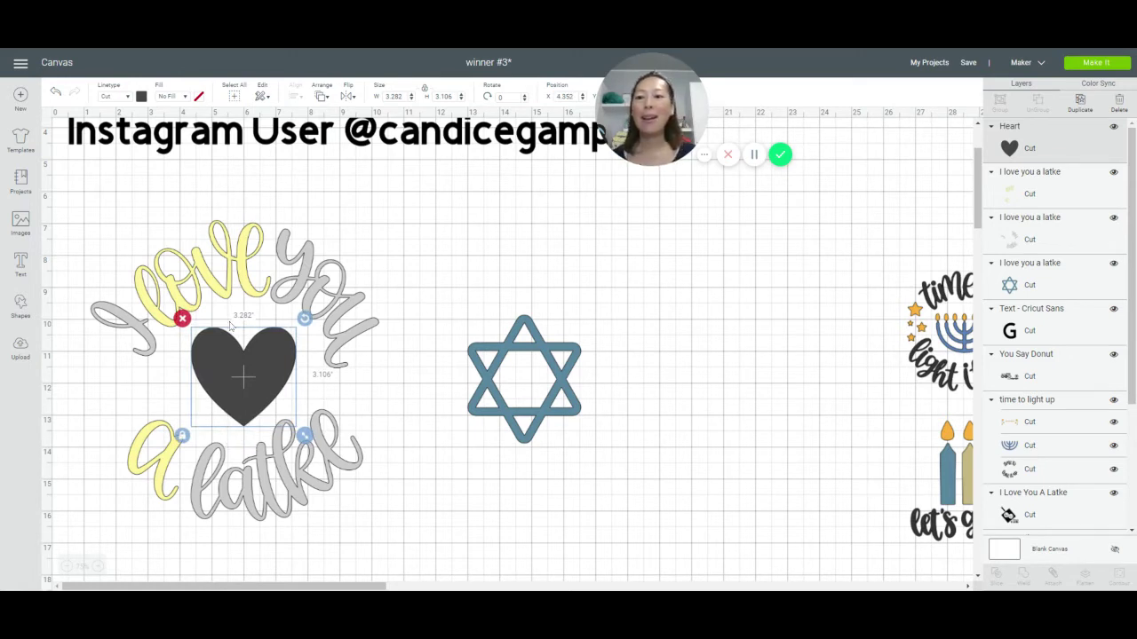
Step: Delete the heart and move the blue star into the centre of the lettering ring, at an X position of about 4.1 inches
left_click(182, 318)
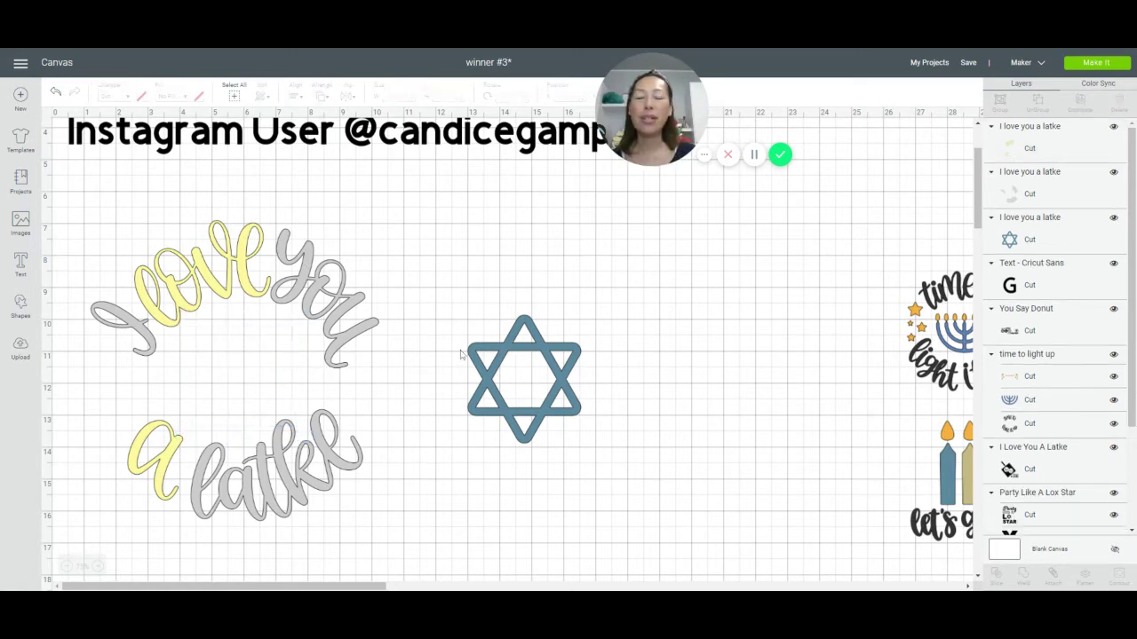
left_click_drag(463, 351, 168, 349)
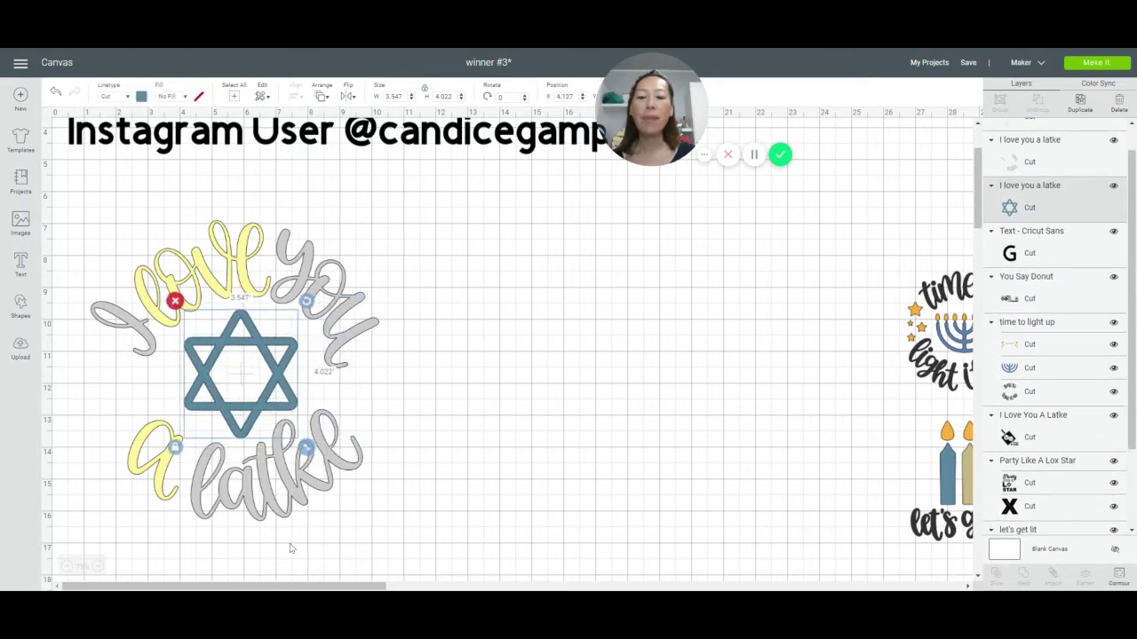
Step: Spread the designs apart, moving "time to light it up" and "let's get lit" left and the overlapping black designs right
left_click_drag(293, 587, 471, 587)
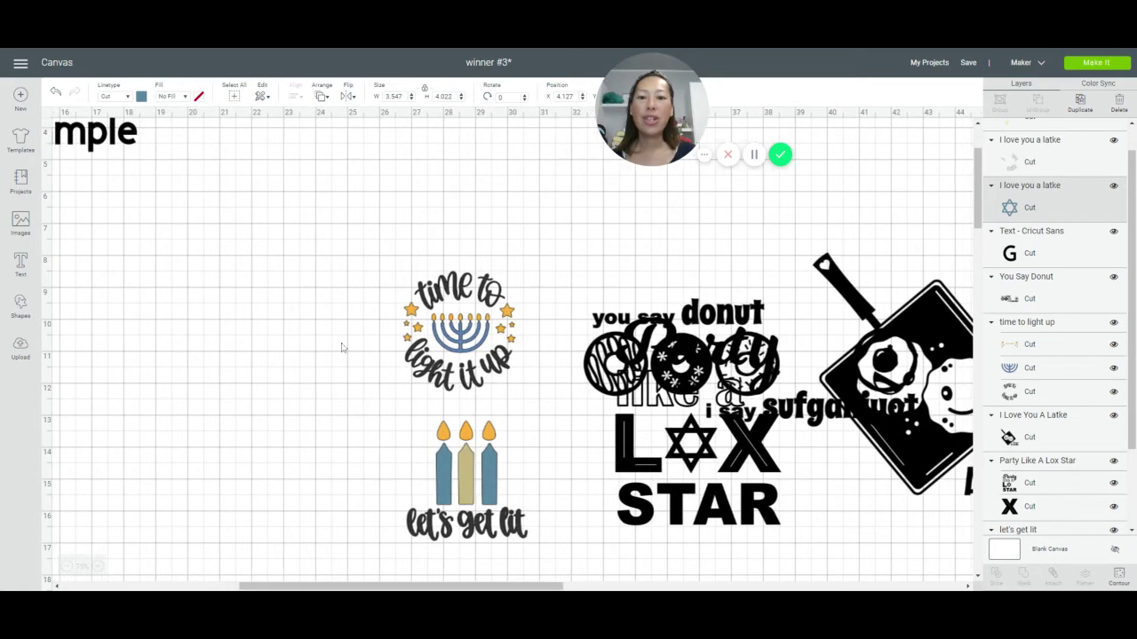
left_click_drag(347, 242, 529, 551)
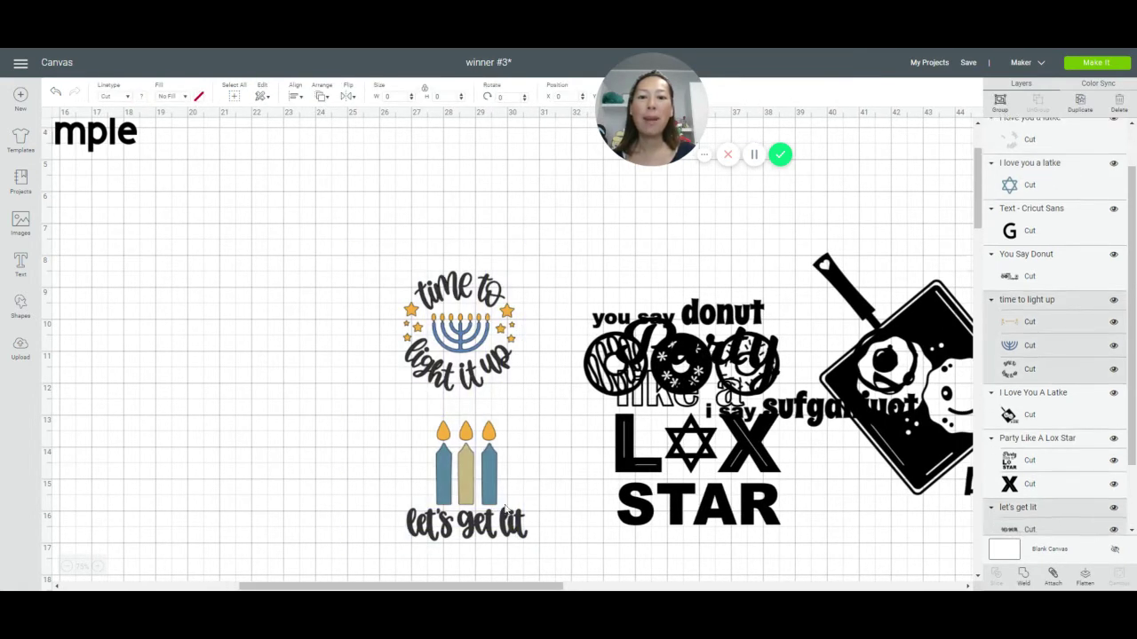
left_click_drag(423, 380, 305, 360)
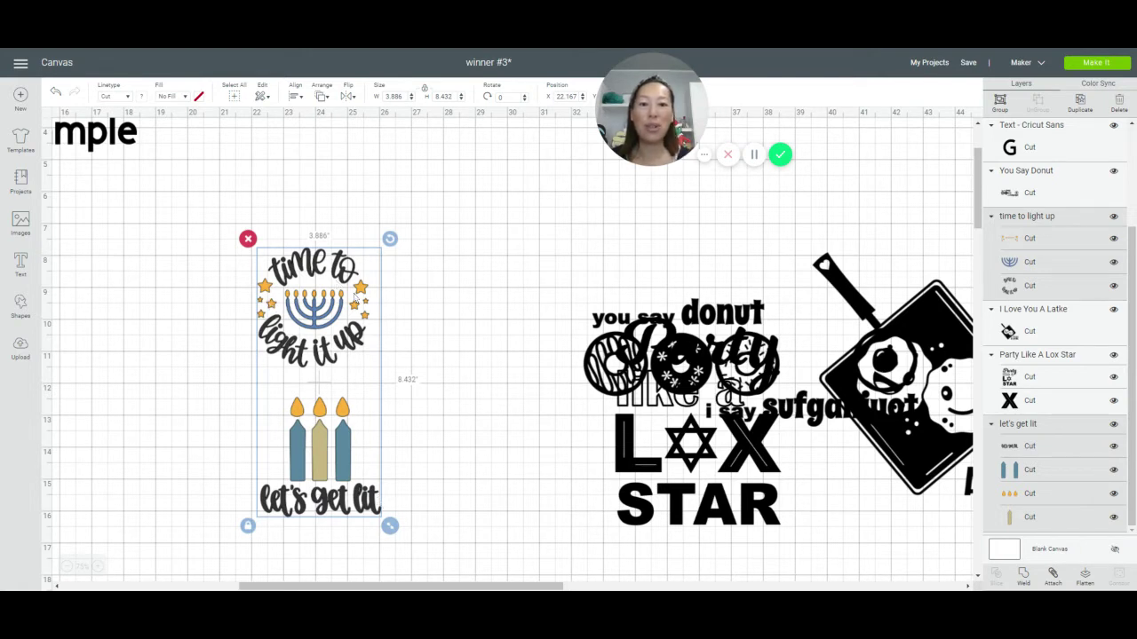
left_click_drag(563, 272, 940, 553)
left_click_drag(771, 430, 1004, 383)
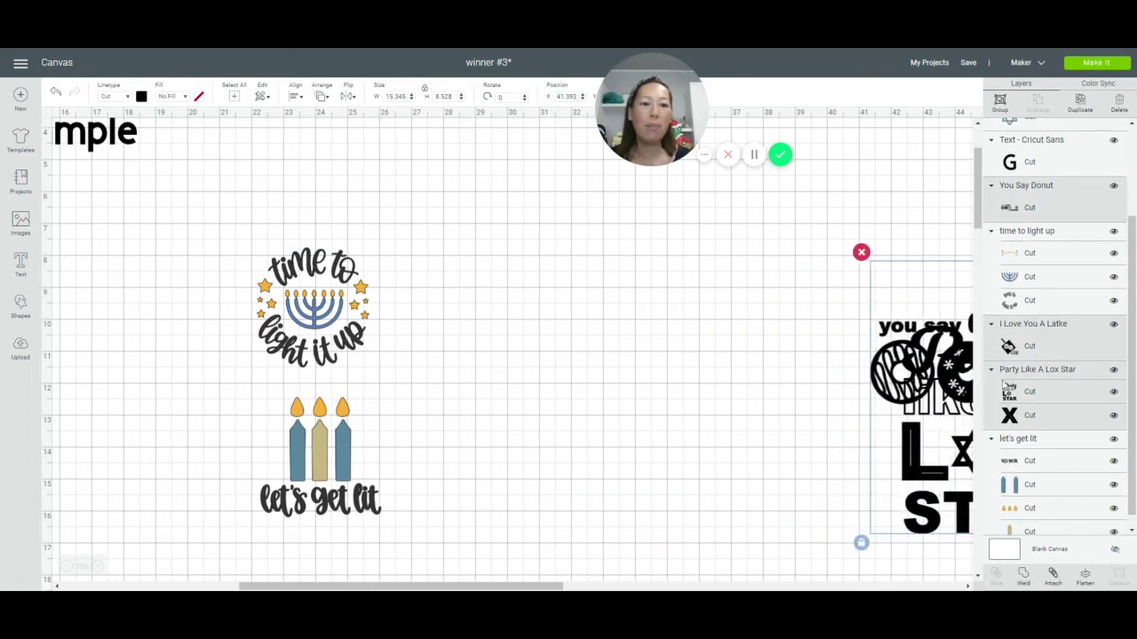
left_click(575, 370)
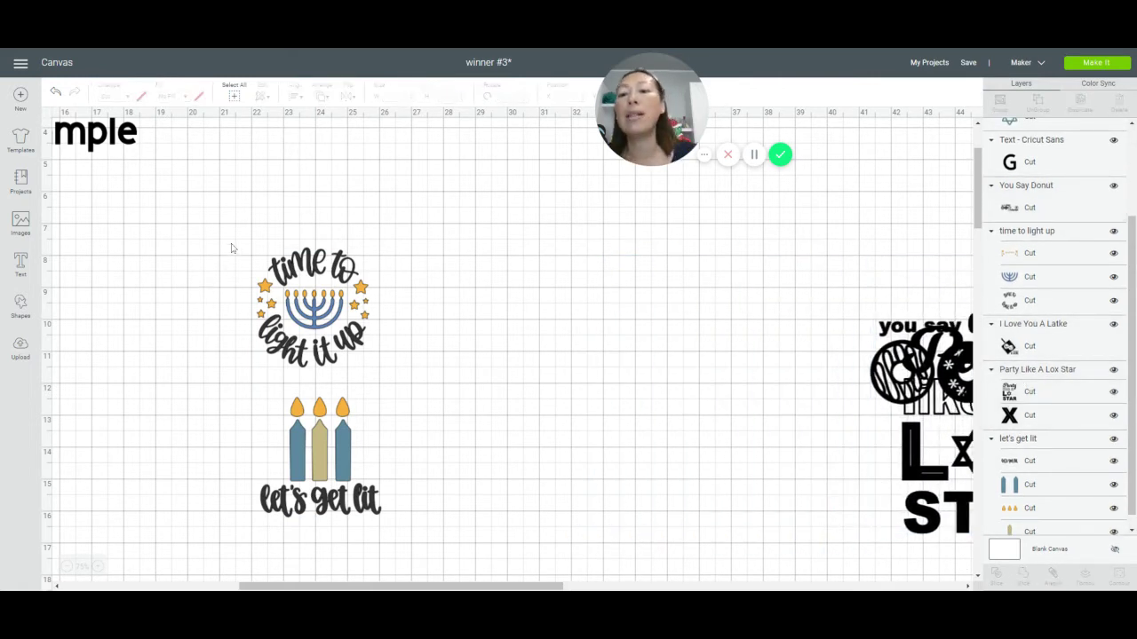
Step: Move and enlarge the menorah and candle designs together until the candle design is about 5.5 inches wide
left_click_drag(231, 248, 409, 570)
left_click_drag(394, 496, 432, 390)
left_click_drag(448, 465, 485, 545)
left_click(587, 414)
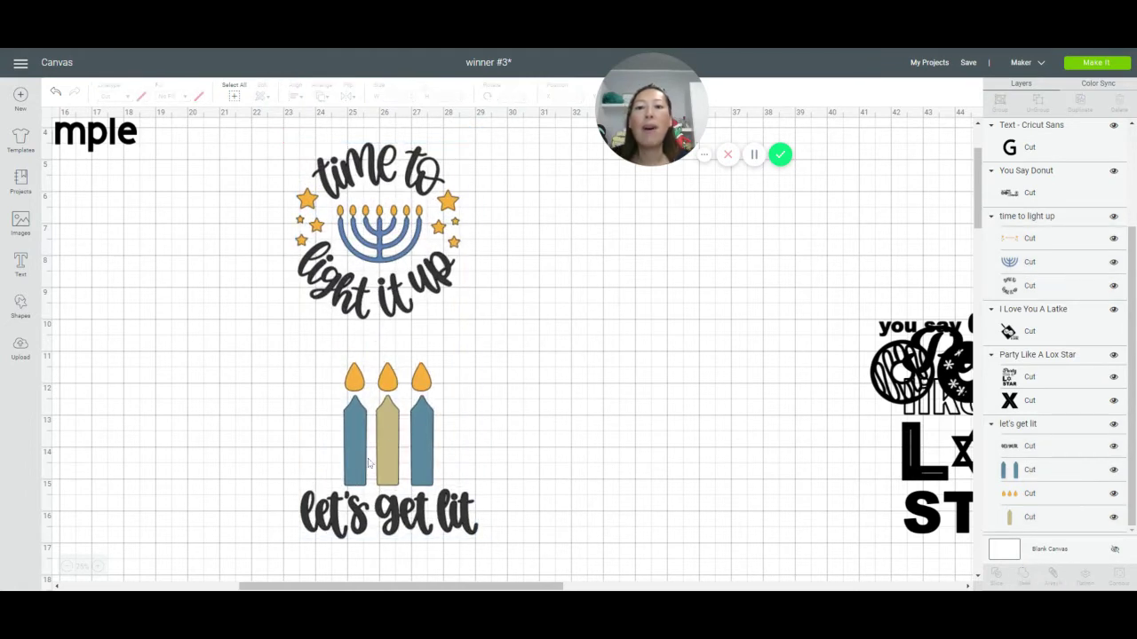
Step: Ungroup the candle design, delete its candles and flames, and move the "let's get lit" lettering up
left_click(405, 424)
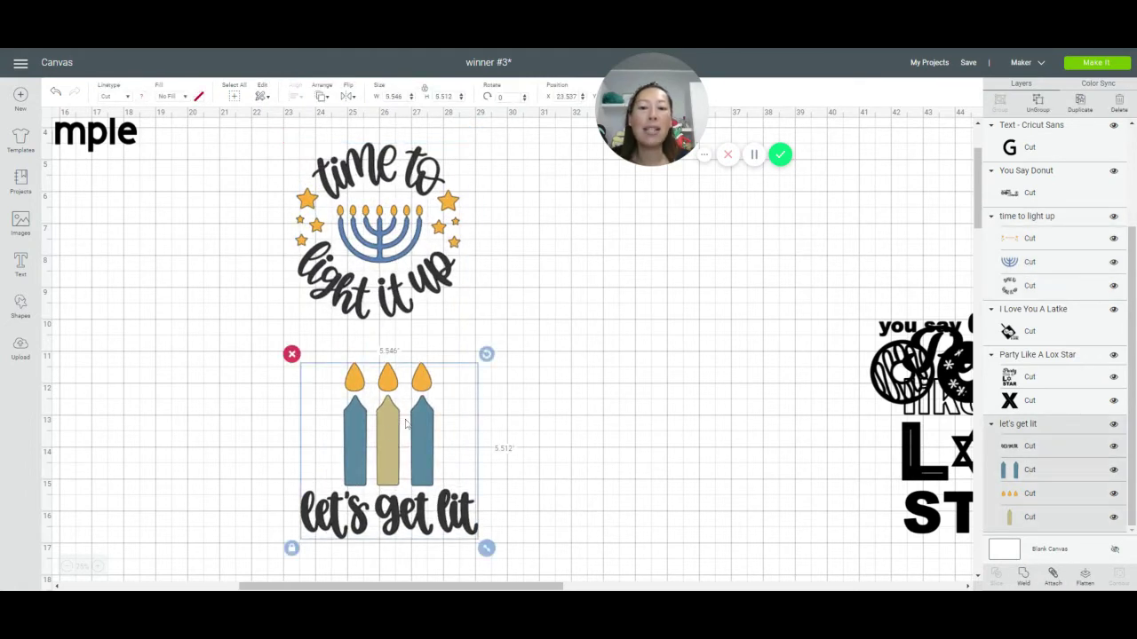
left_click(1048, 107)
left_click_drag(289, 386, 480, 432)
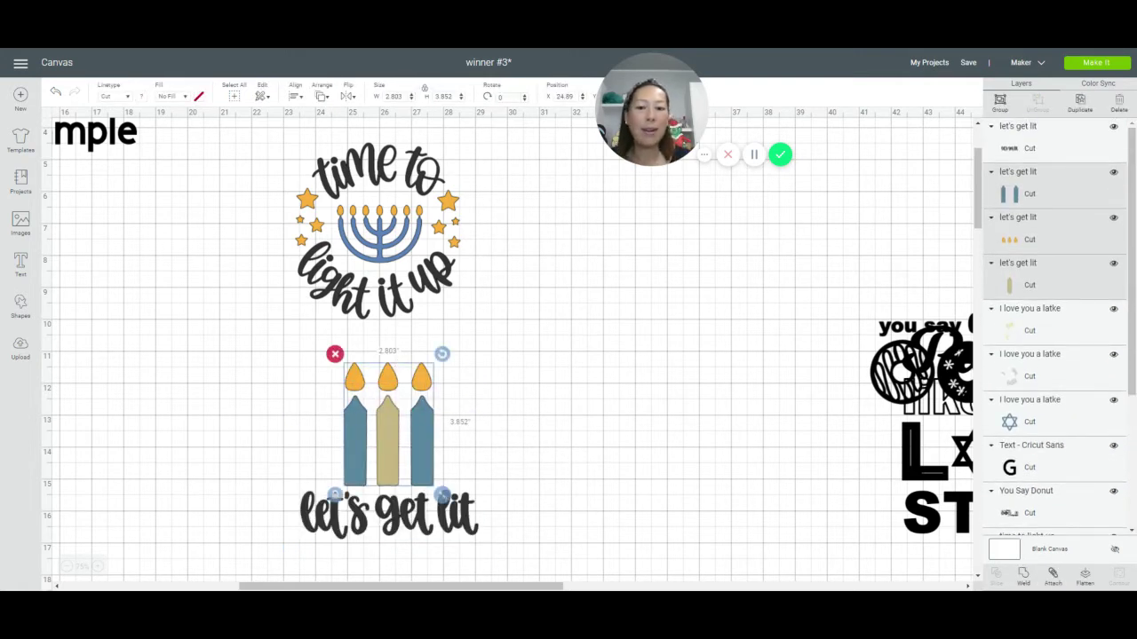
key("Delete")
left_click_drag(382, 517, 376, 397)
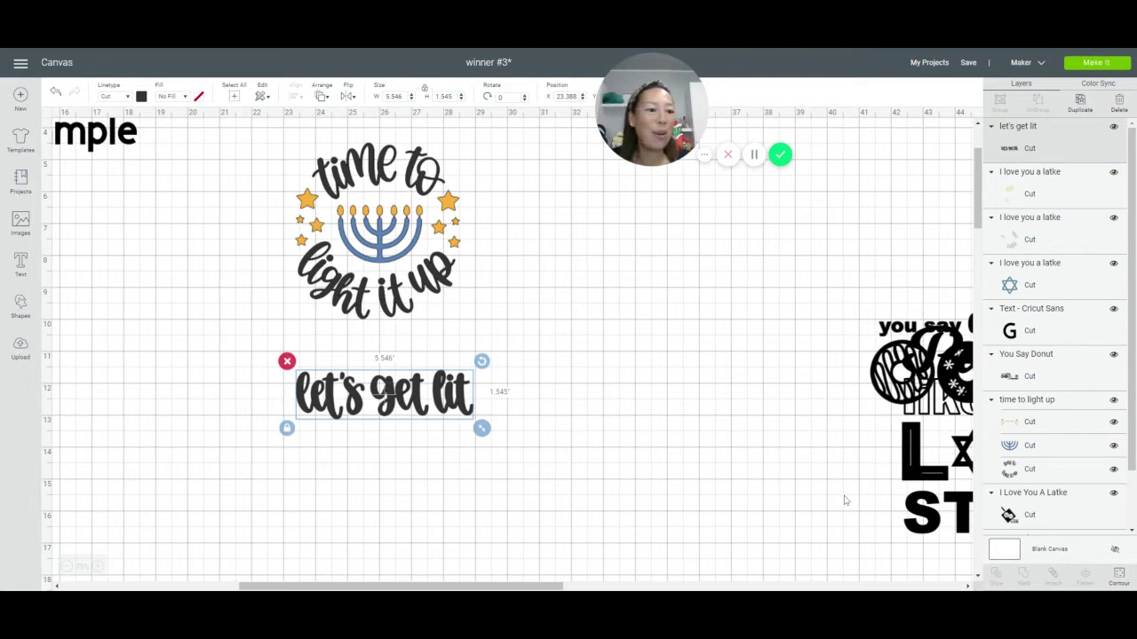
Step: Try hiding the word "let's" and then all contours of the "let's get lit" lettering, restore them and leave Contour
left_click(1123, 575)
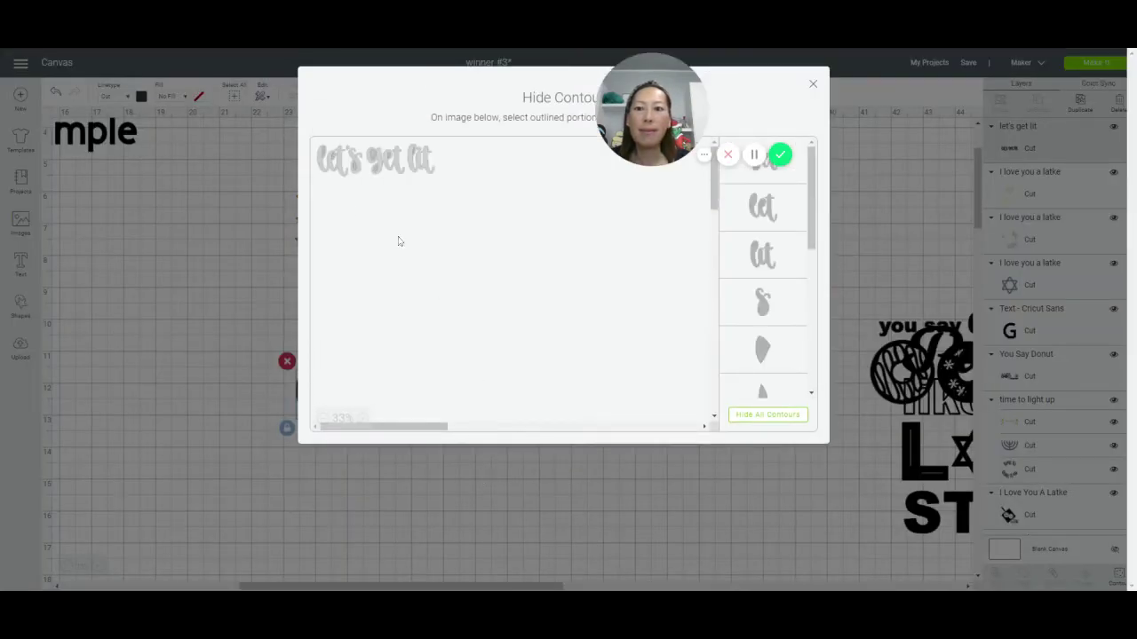
left_click(328, 173)
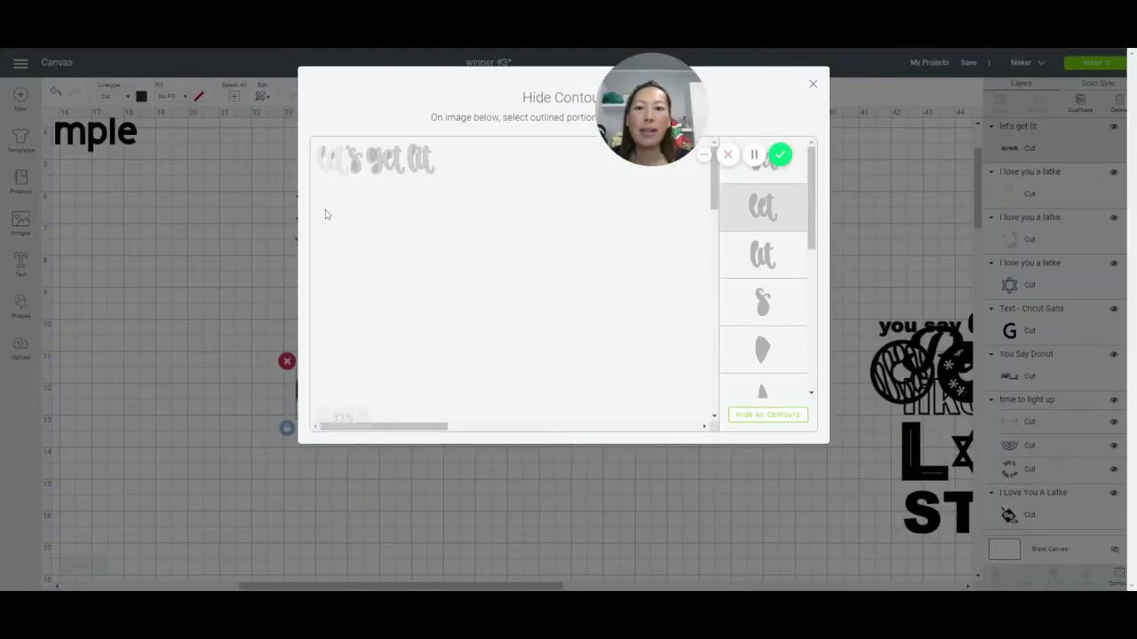
left_click(360, 166)
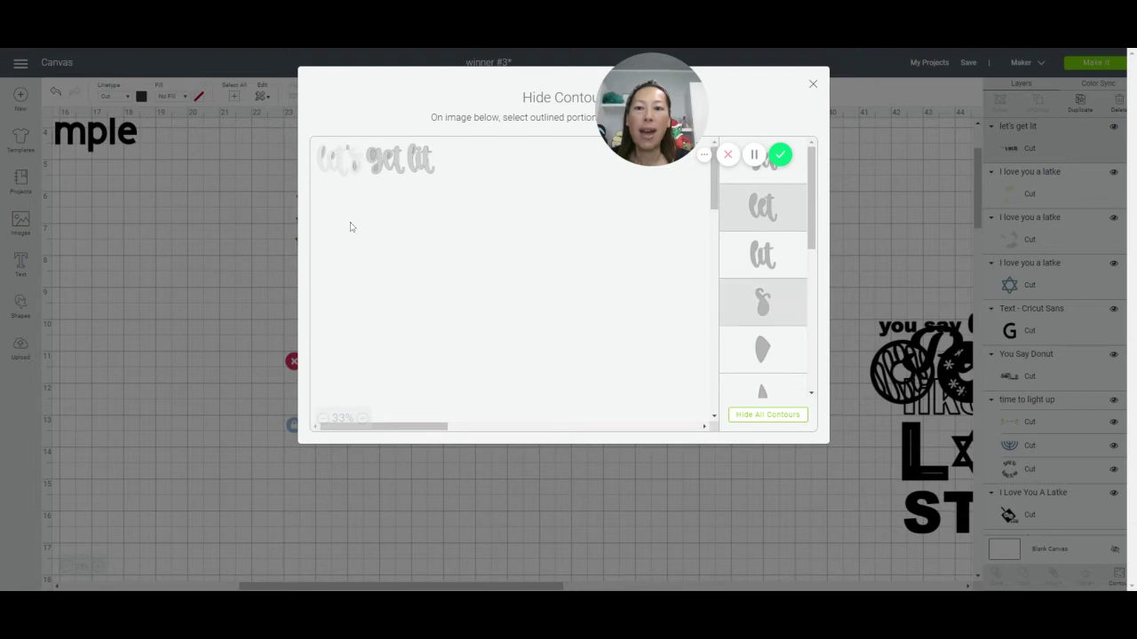
left_click(769, 415)
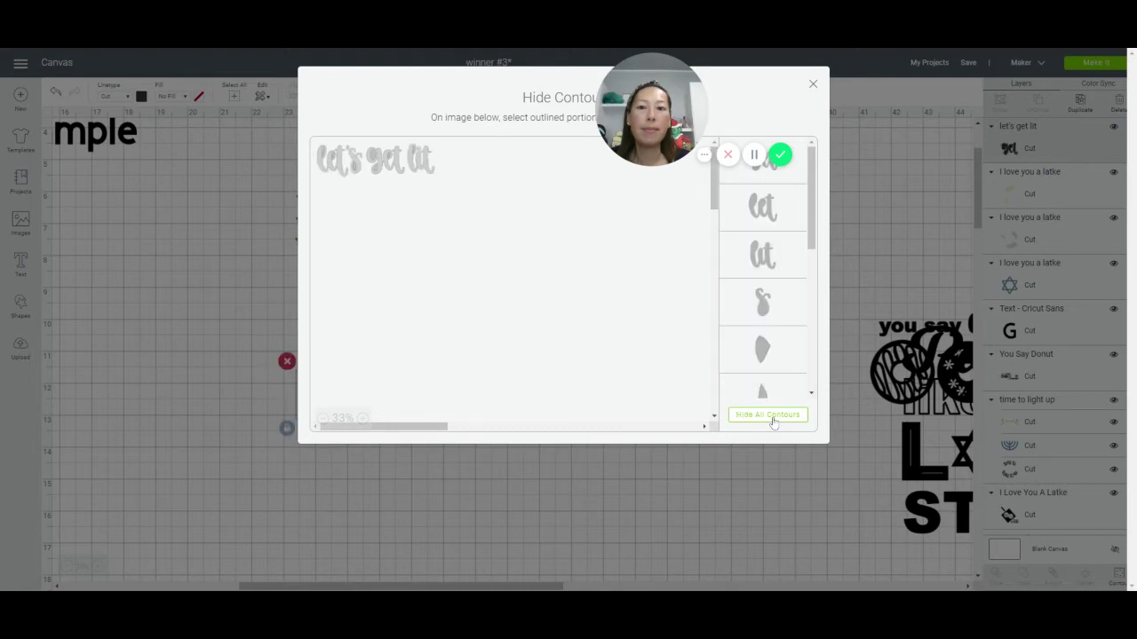
left_click(769, 415)
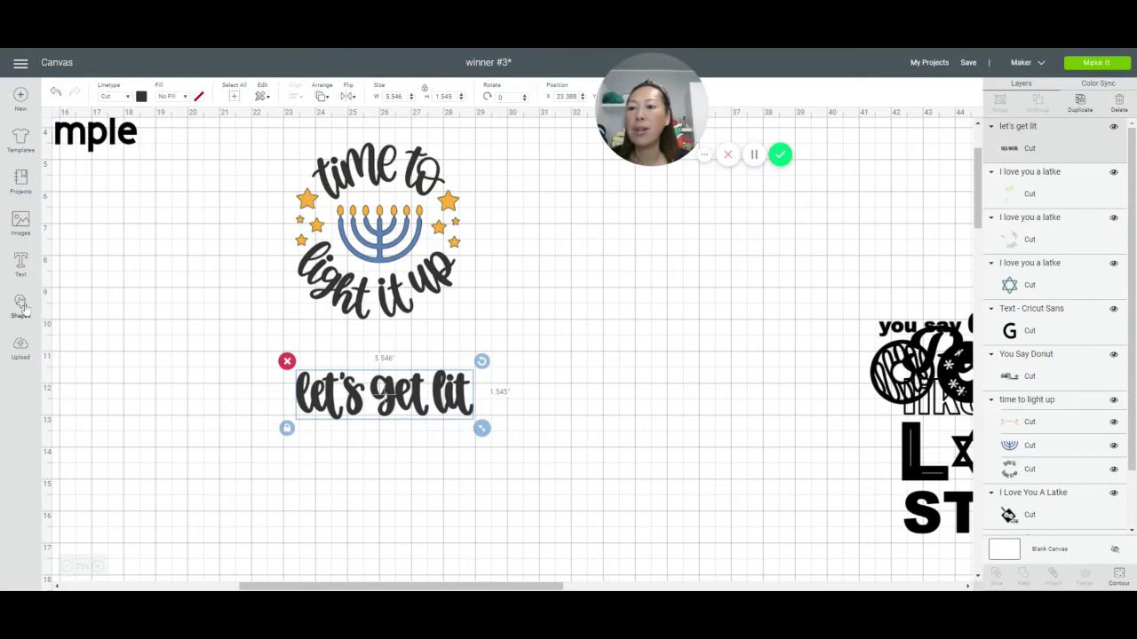
Step: Insert a square and place it so it covers only the word "let's", at an X position of about 22.5 inches
left_click(21, 306)
left_click(69, 226)
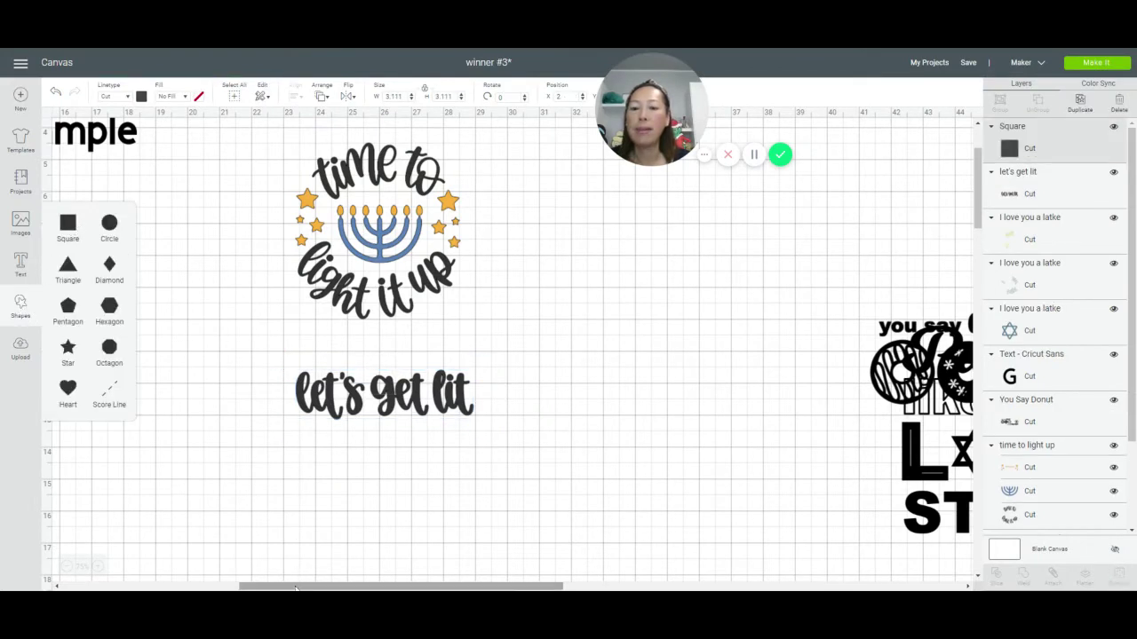
left_click_drag(276, 587, 96, 589)
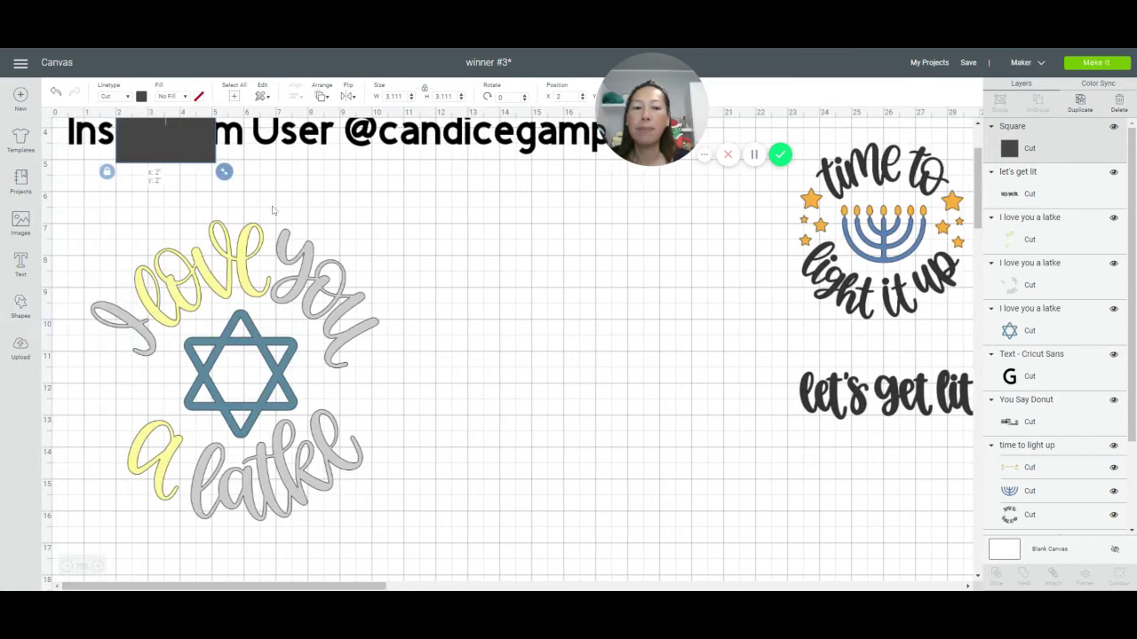
left_click_drag(214, 161, 849, 442)
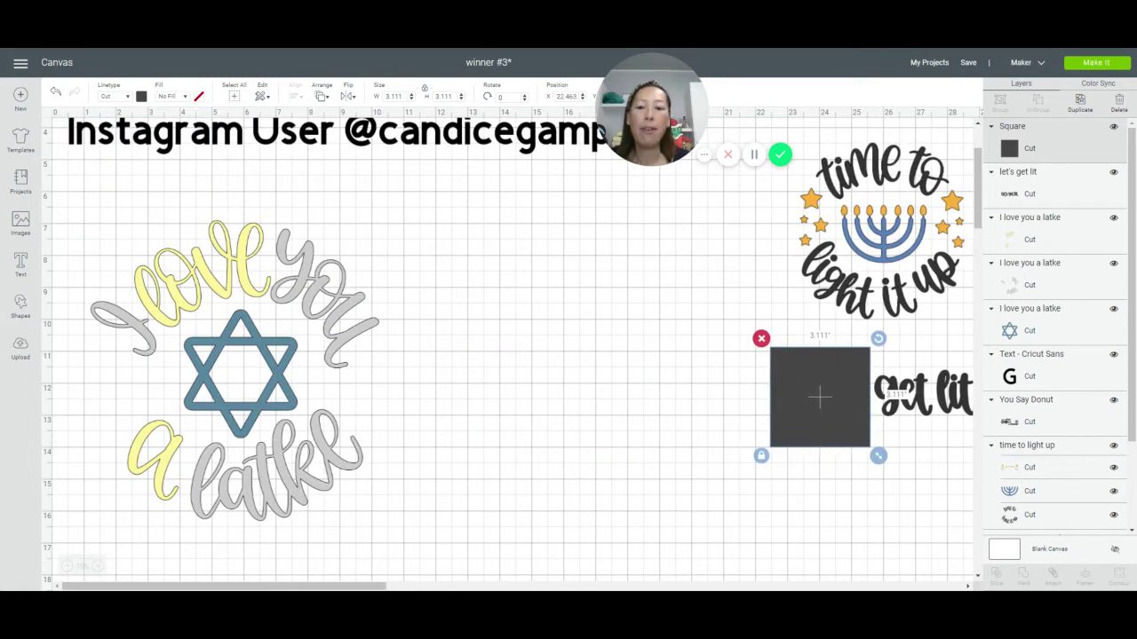
scroll(475, 396, "right", 5)
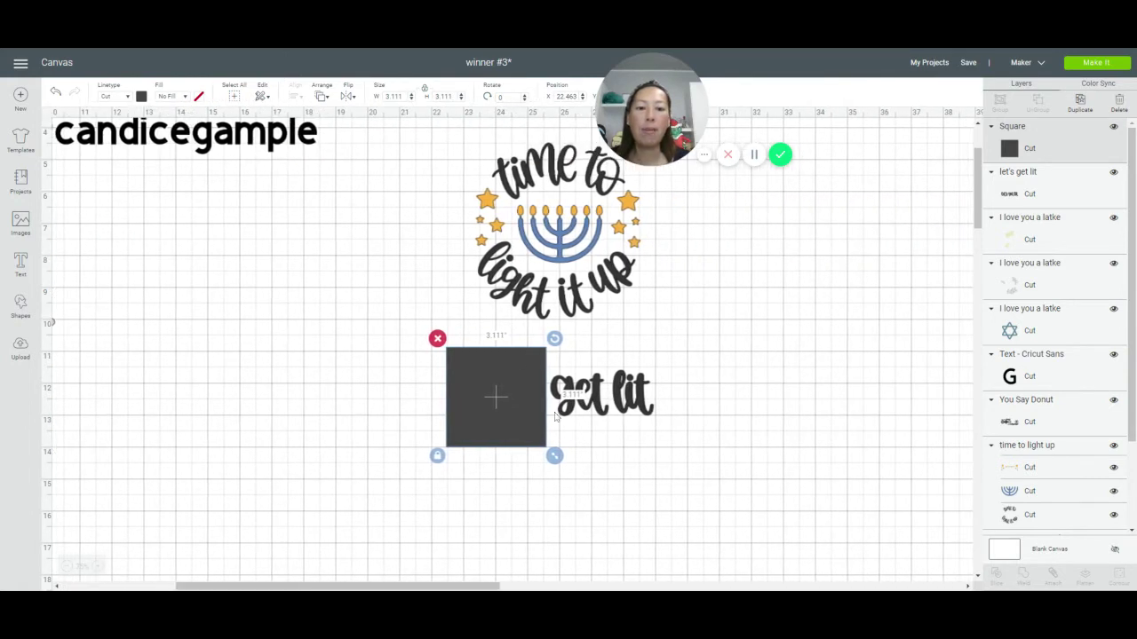
Step: Slice the "let's get lit" lettering with the square
left_click(455, 506)
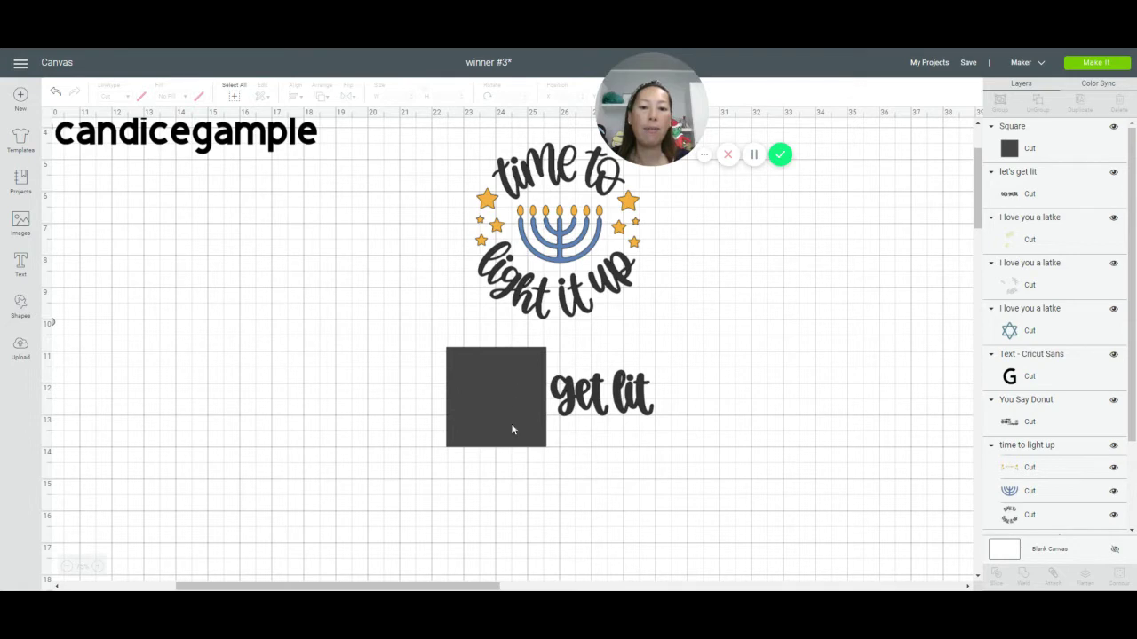
left_click_drag(401, 353, 697, 455)
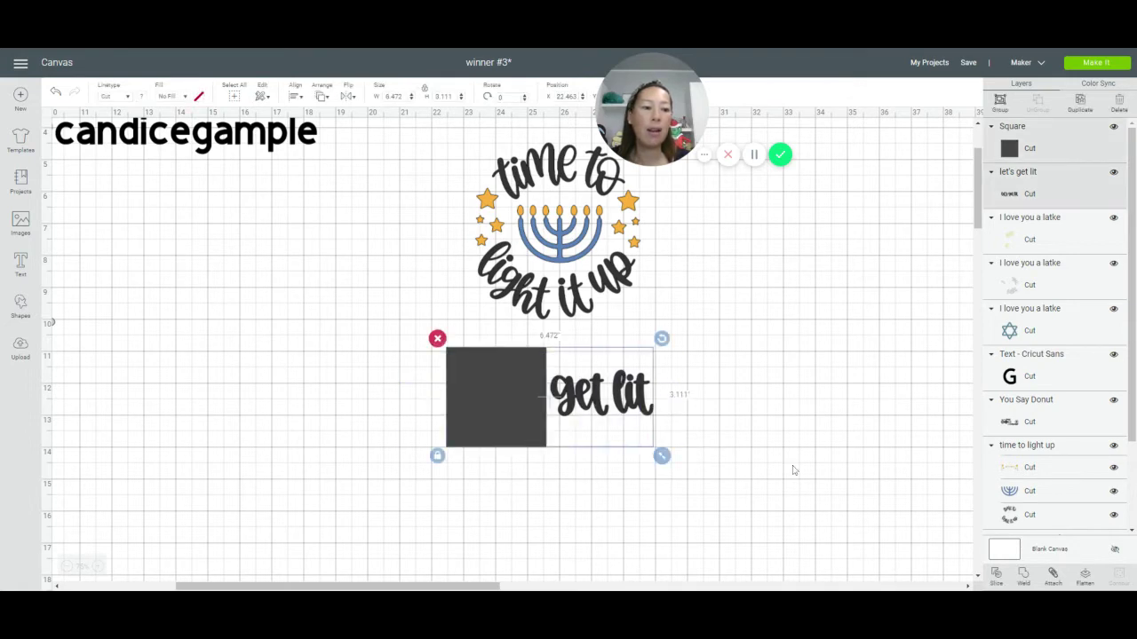
left_click(995, 575)
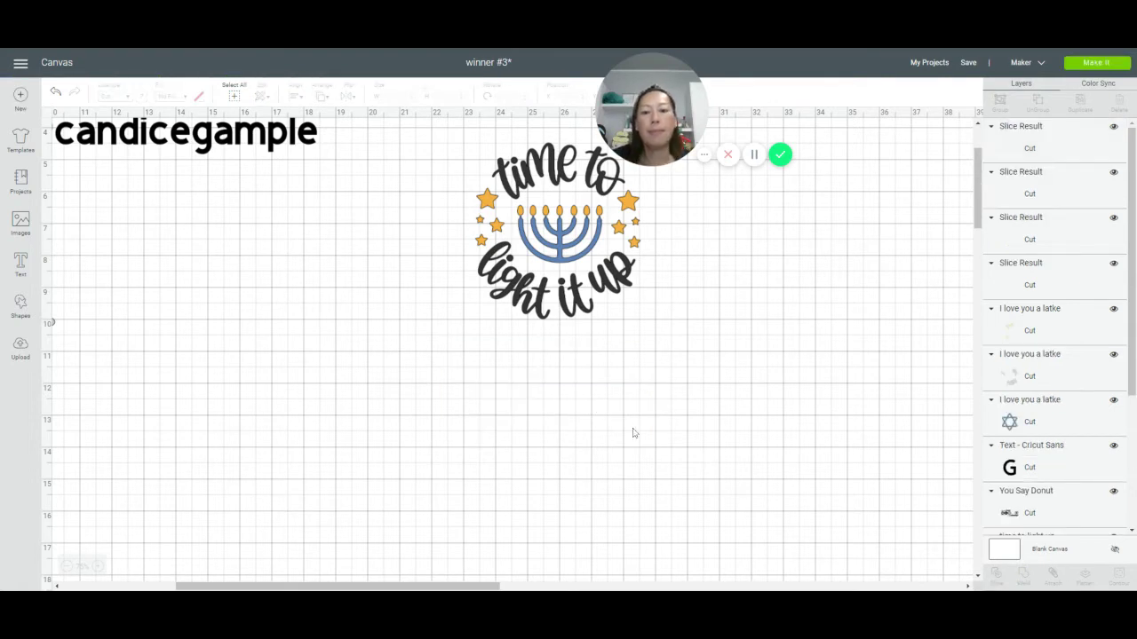
Step: Pull the cut square and both sliced "let's" pieces away from "get lit" and delete all three
left_click_drag(524, 391, 358, 390)
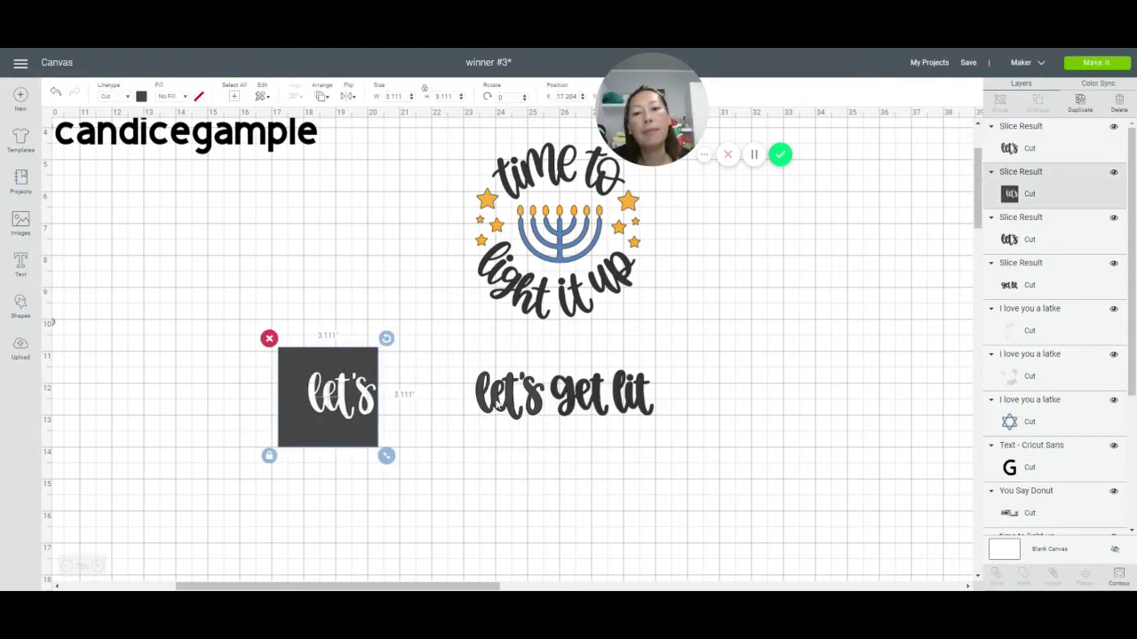
left_click_drag(508, 407, 342, 404)
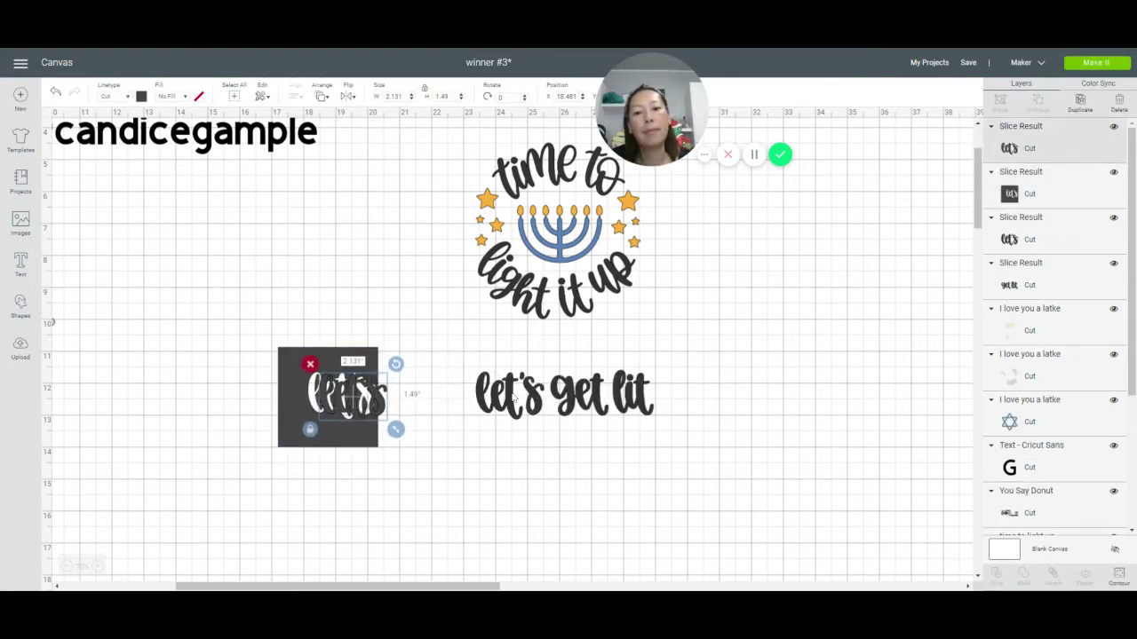
left_click_drag(514, 397, 305, 397)
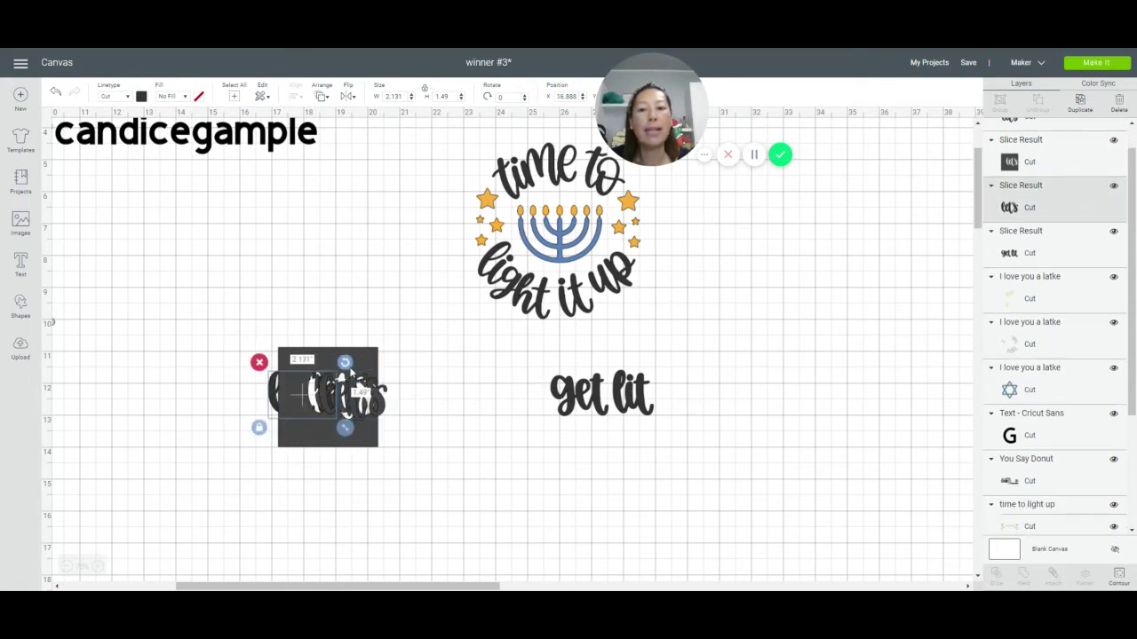
left_click_drag(238, 324, 241, 348)
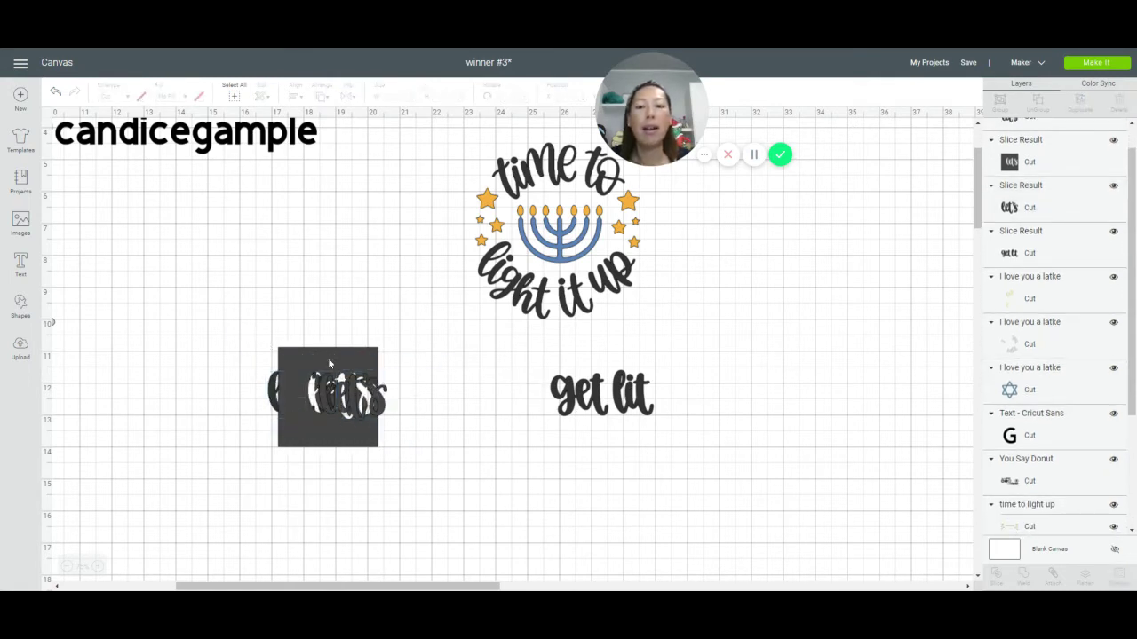
left_click_drag(327, 358, 290, 395)
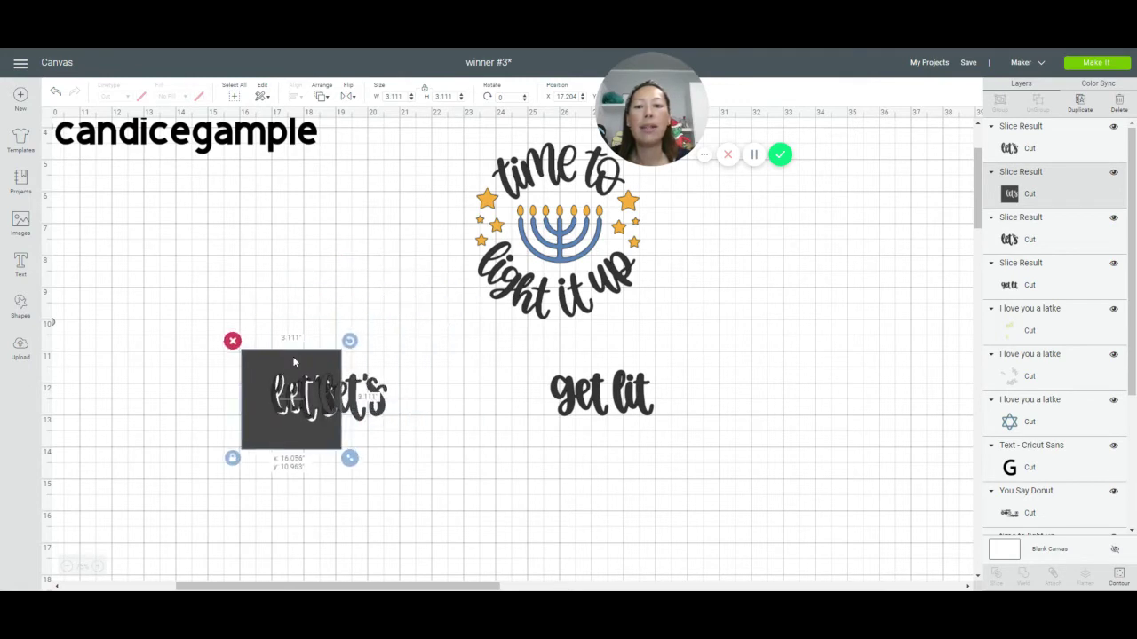
left_click_drag(184, 301, 430, 466)
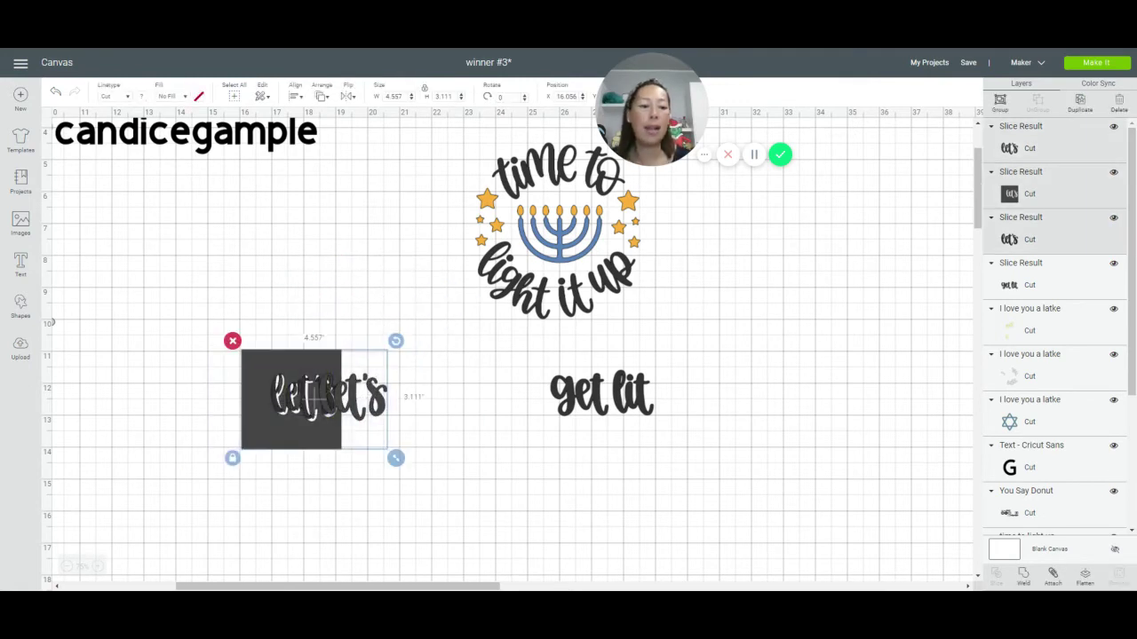
key("Delete")
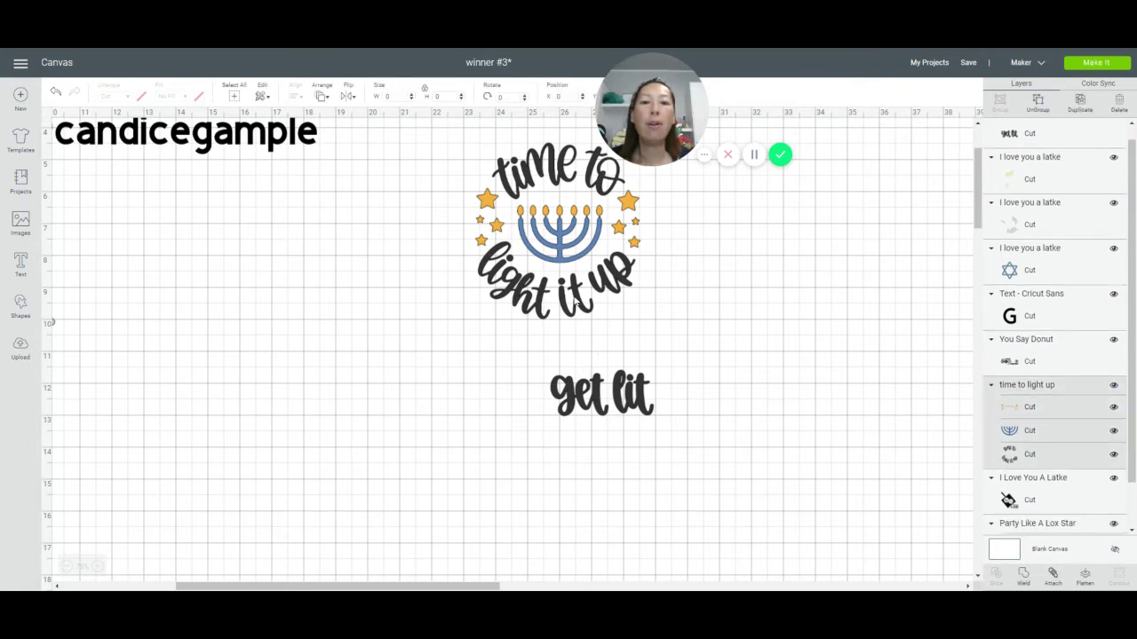
Step: Move the "time to light it up" design away from "get lit", ungroup it and pull its lettering out to an X position of about 31 inches
left_click_drag(573, 305, 414, 373)
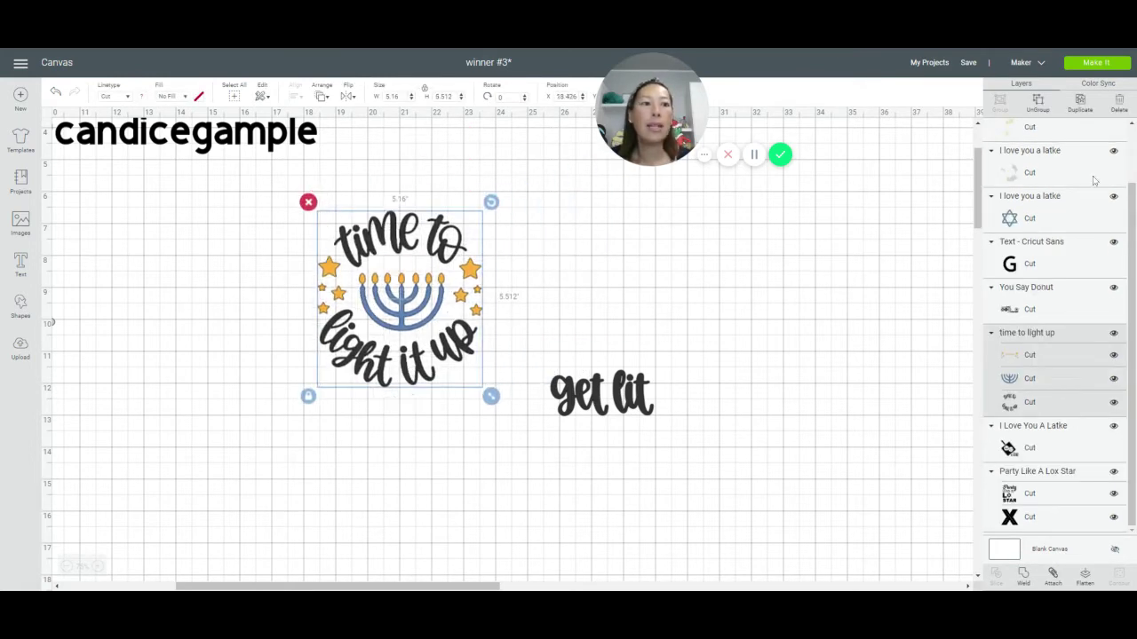
key("Delete")
key("ctrl+z")
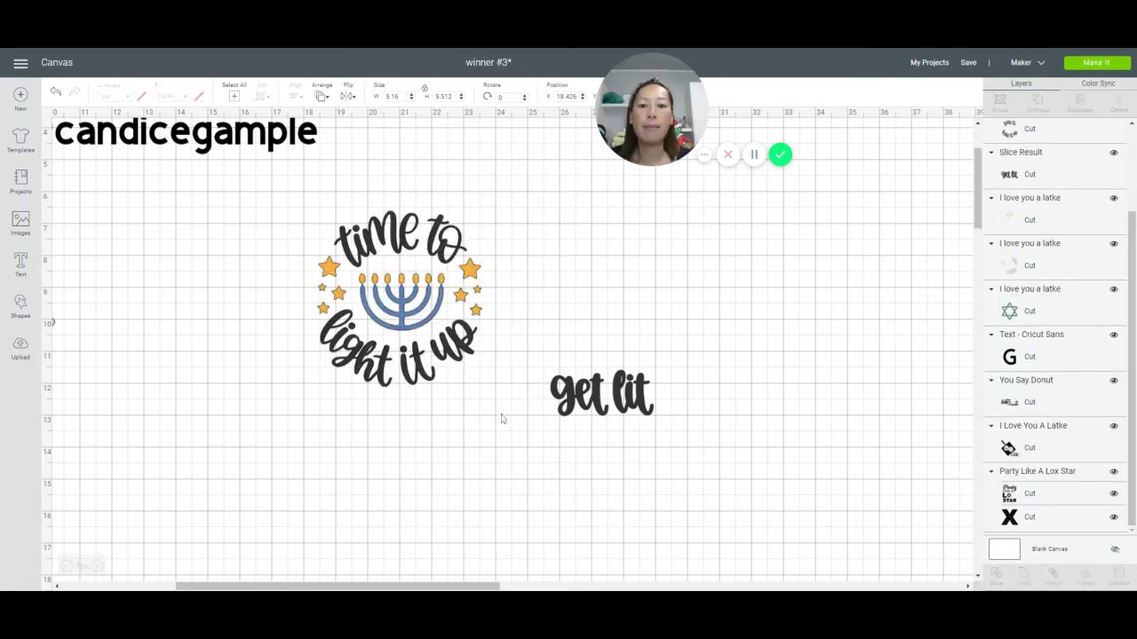
left_click(378, 376)
left_click_drag(379, 377, 776, 391)
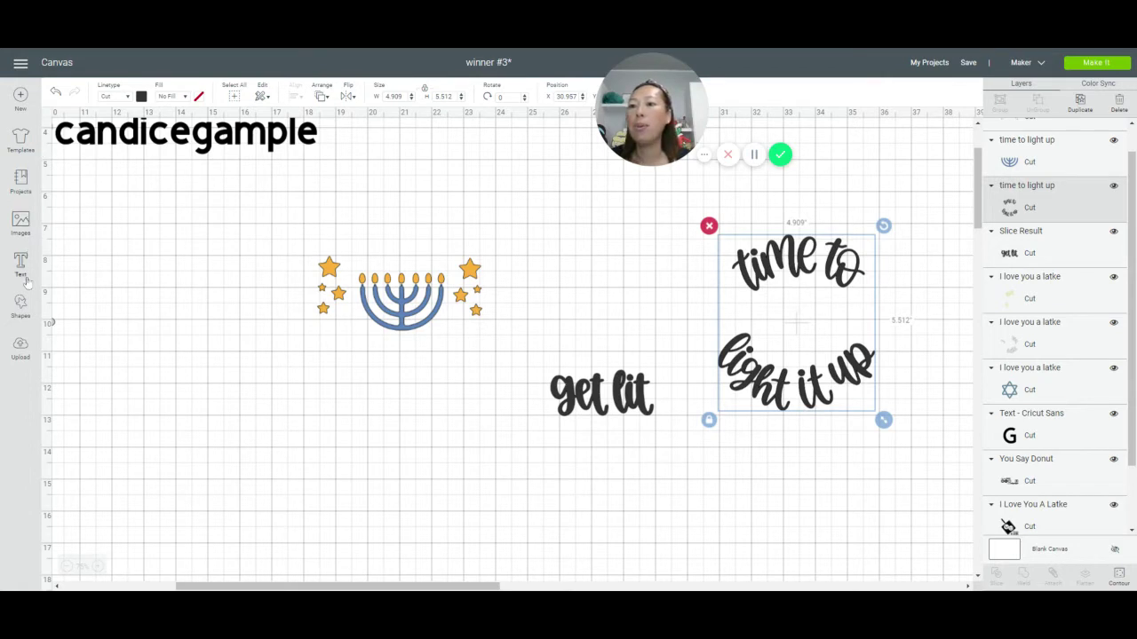
Step: Insert a square, enlarge it to about 7 inches so it covers only "light it up", and slice the "time to light it up" lettering with it
left_click(20, 305)
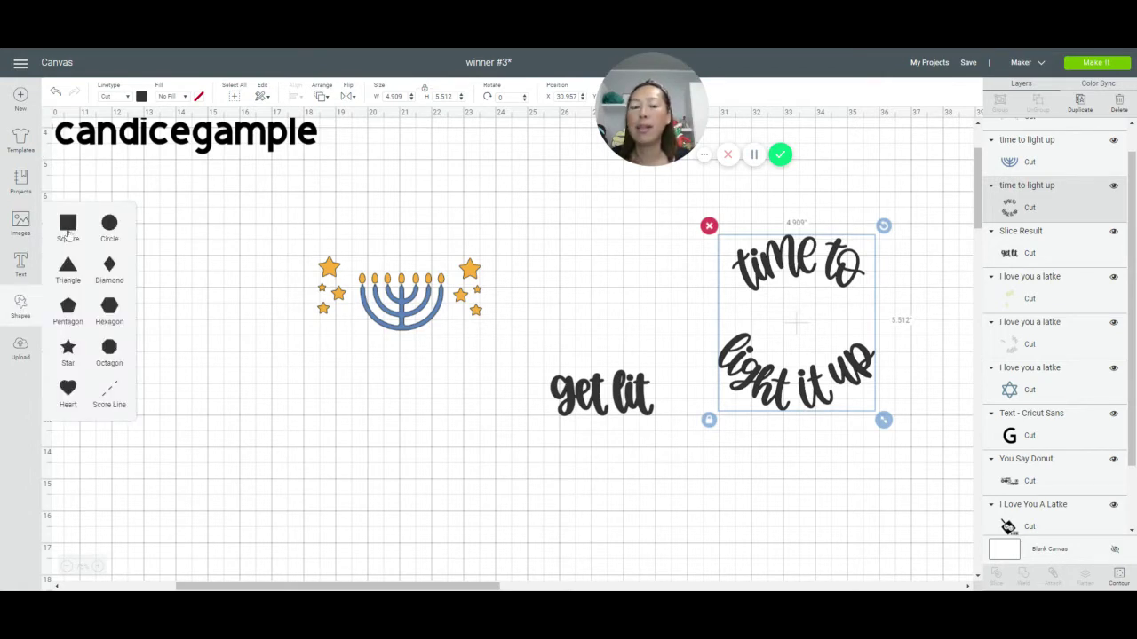
left_click(248, 510)
left_click_drag(188, 587, 69, 587)
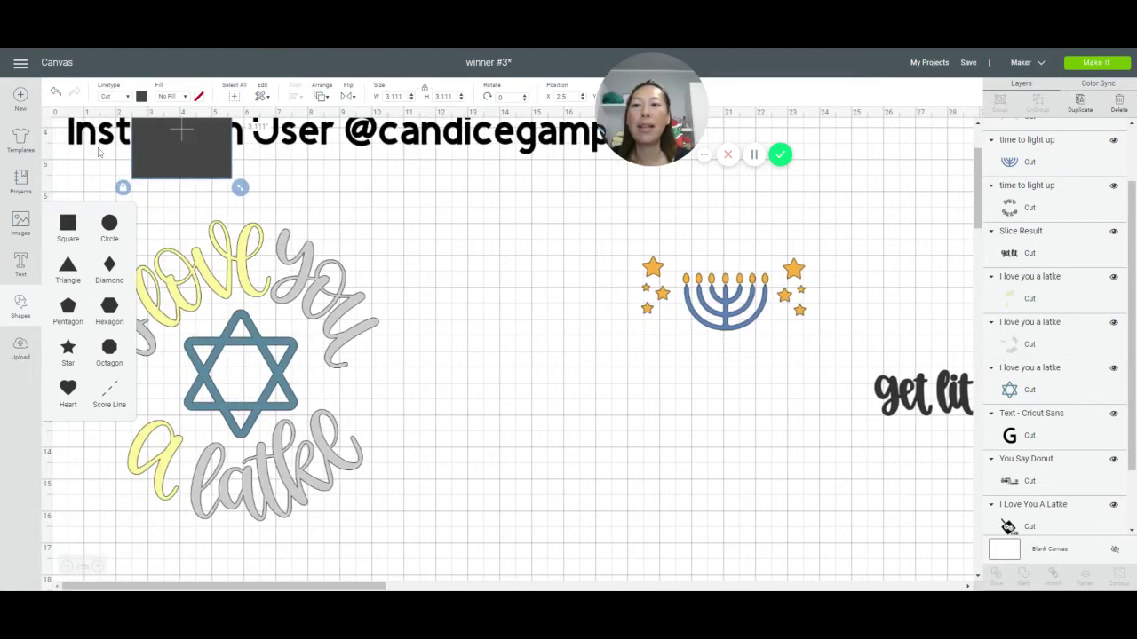
left_click_drag(169, 142, 787, 427)
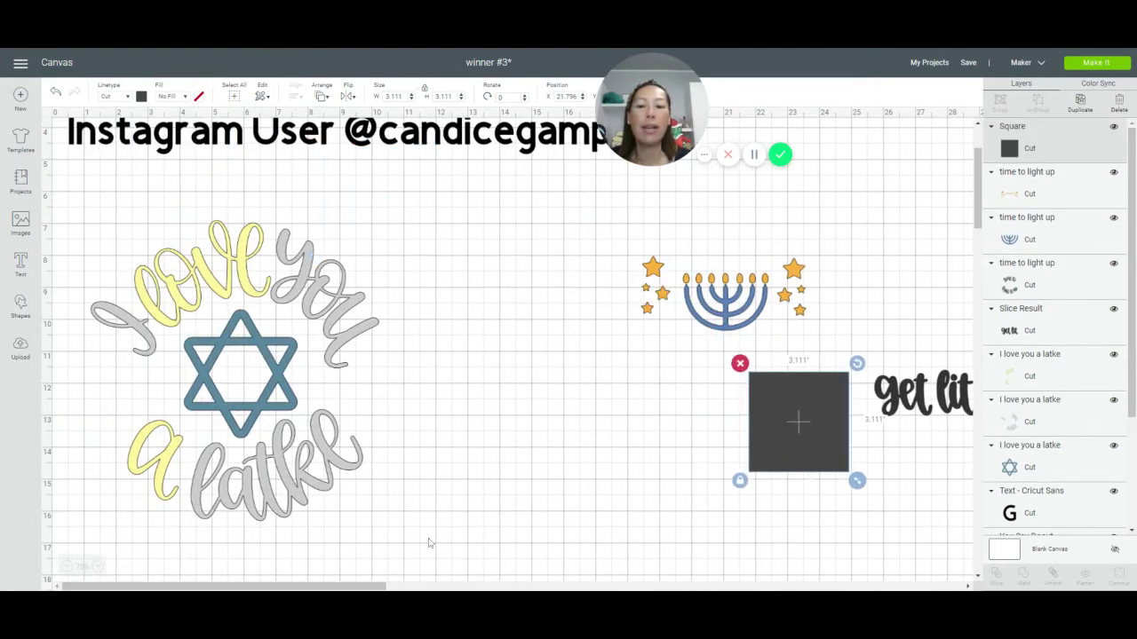
left_click_drag(324, 588, 525, 588)
left_click_drag(267, 440, 548, 355)
left_click_drag(626, 418, 752, 490)
left_click(528, 205)
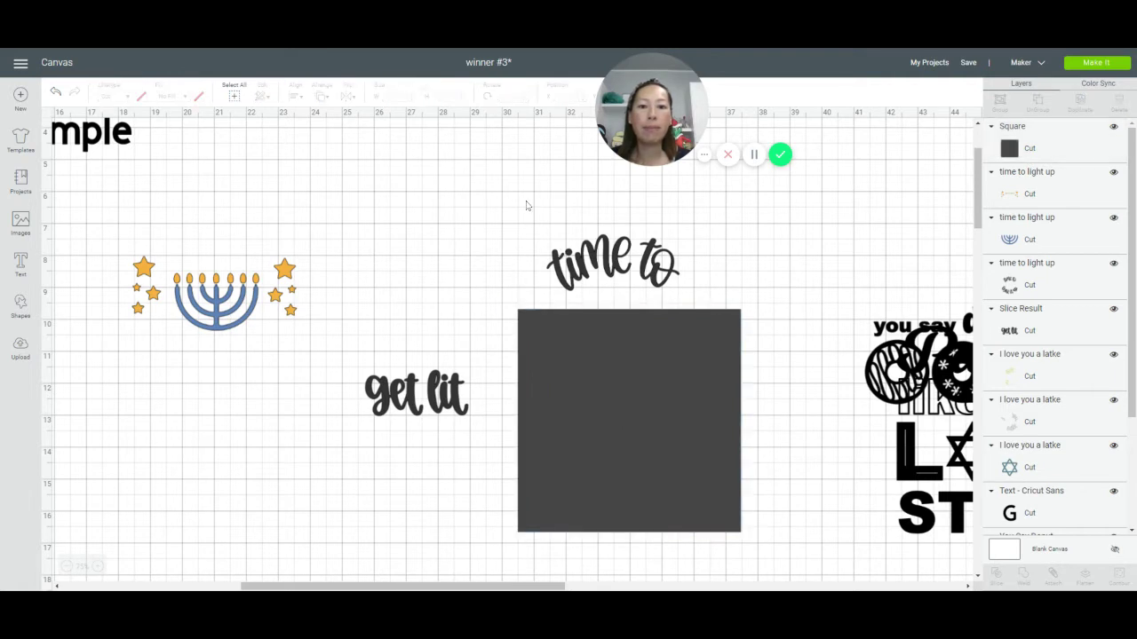
left_click_drag(527, 199, 653, 407)
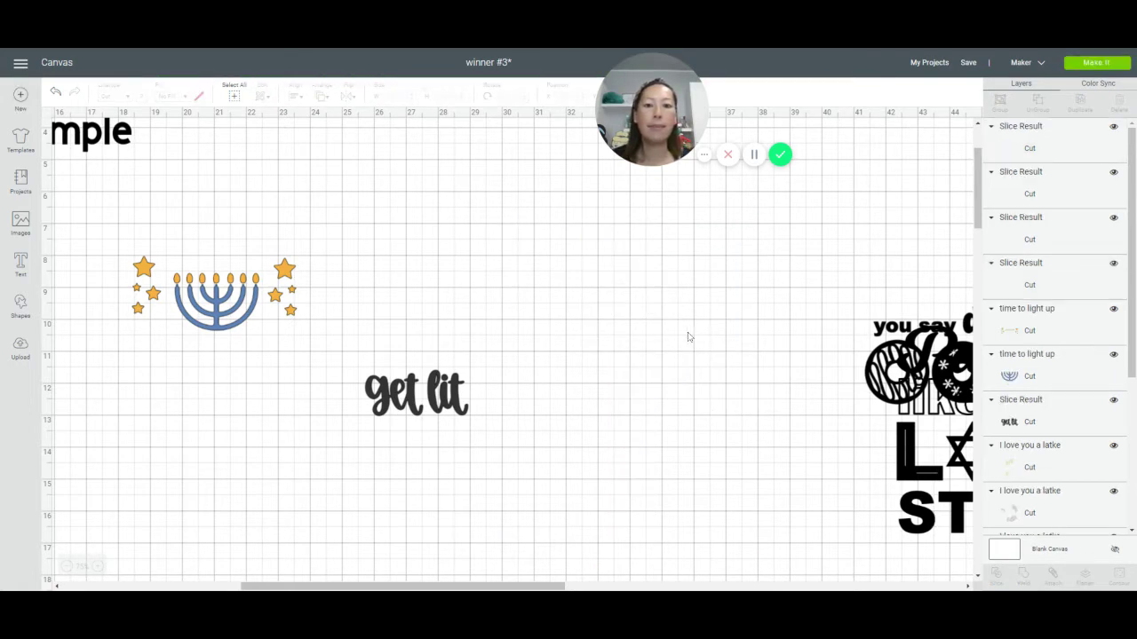
Step: Place "time to" above the menorah and "get lit" below it, and delete the leftover square and "light it up" pieces
left_click_drag(626, 261, 228, 230)
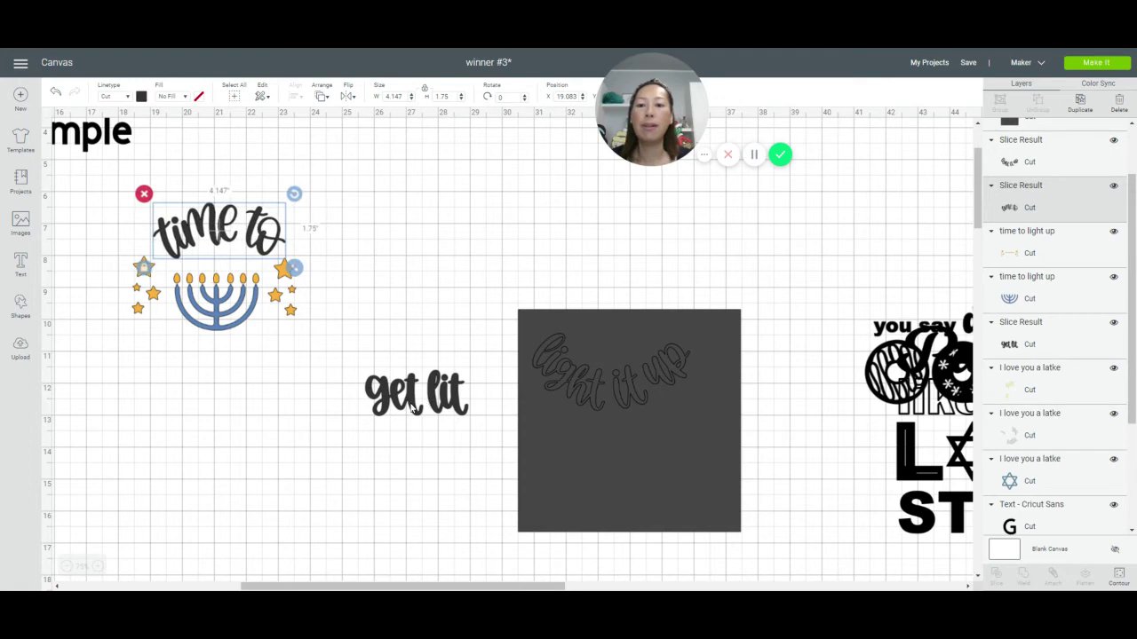
left_click_drag(413, 409, 209, 372)
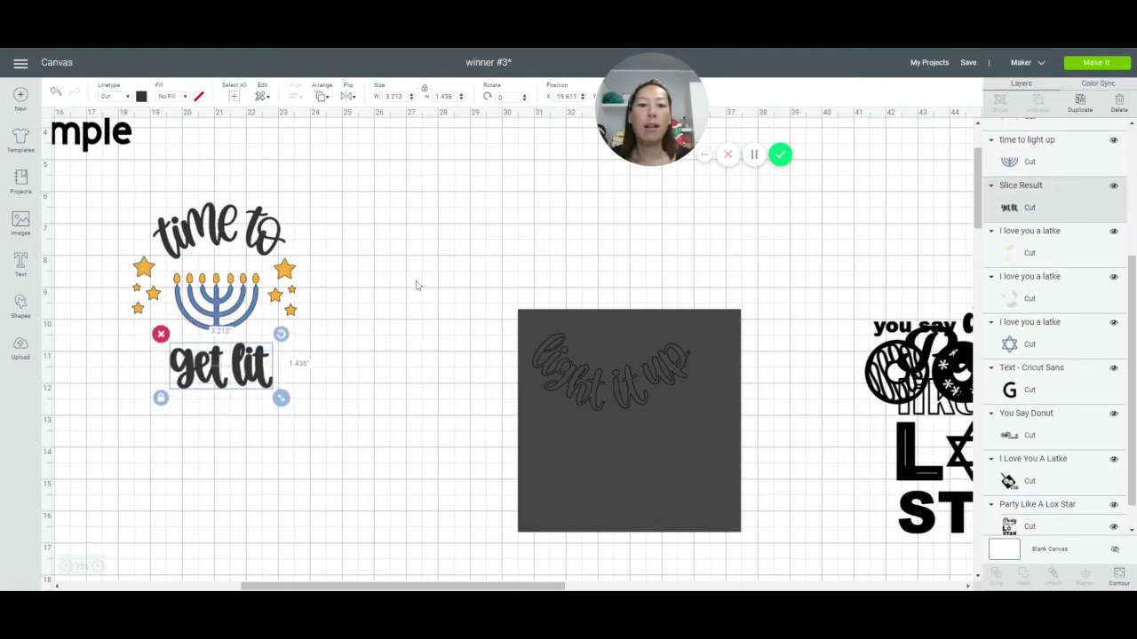
left_click_drag(465, 275, 756, 554)
key("Delete")
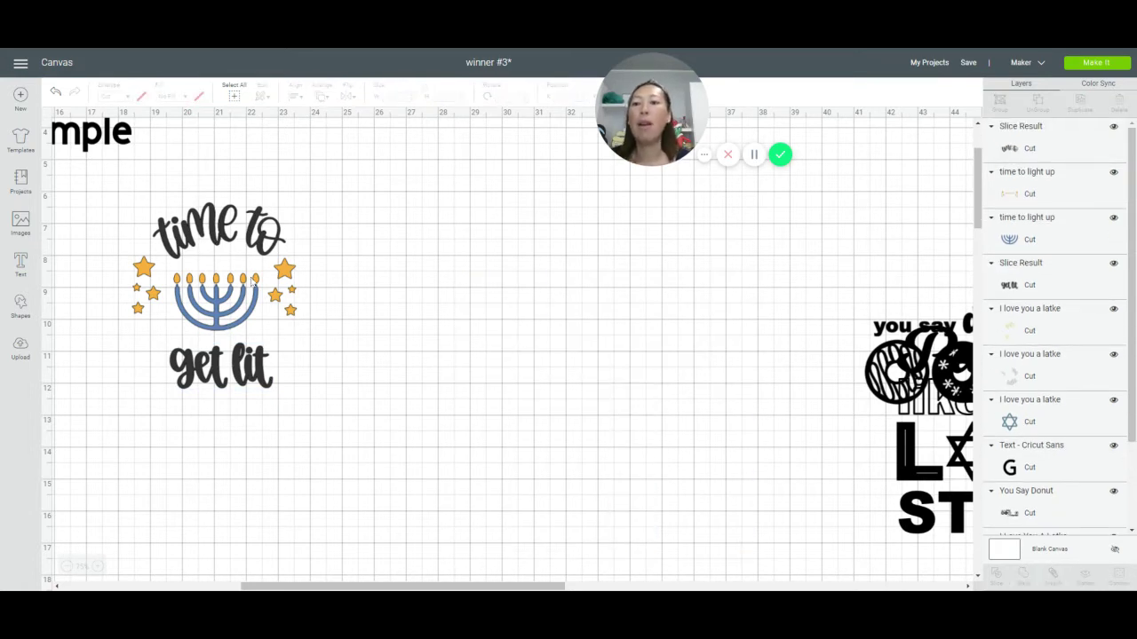
Step: Tighten the design by nudging "time to" down, "get lit" up and the blue menorah slightly down below its flames
left_click(222, 229)
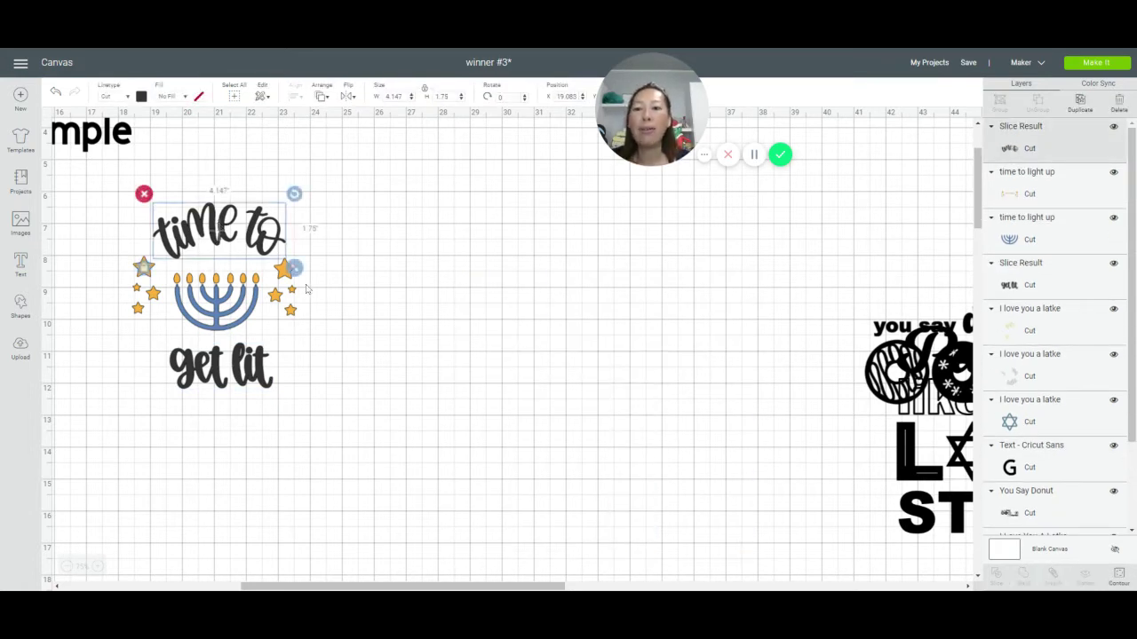
left_click(263, 378)
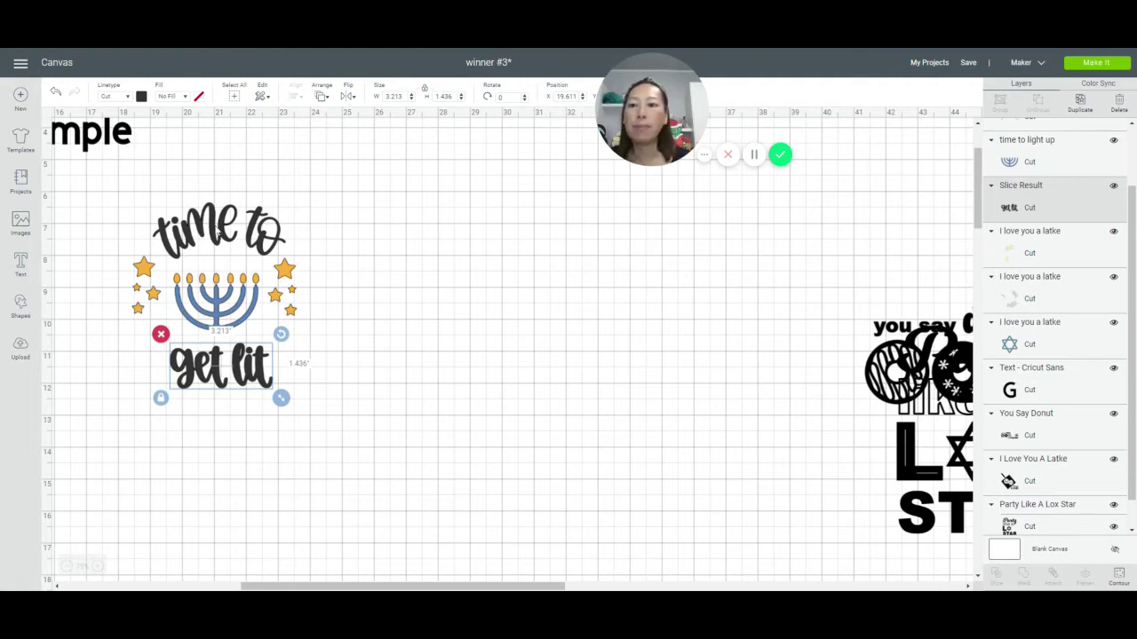
left_click_drag(217, 229, 213, 239)
left_click(217, 382)
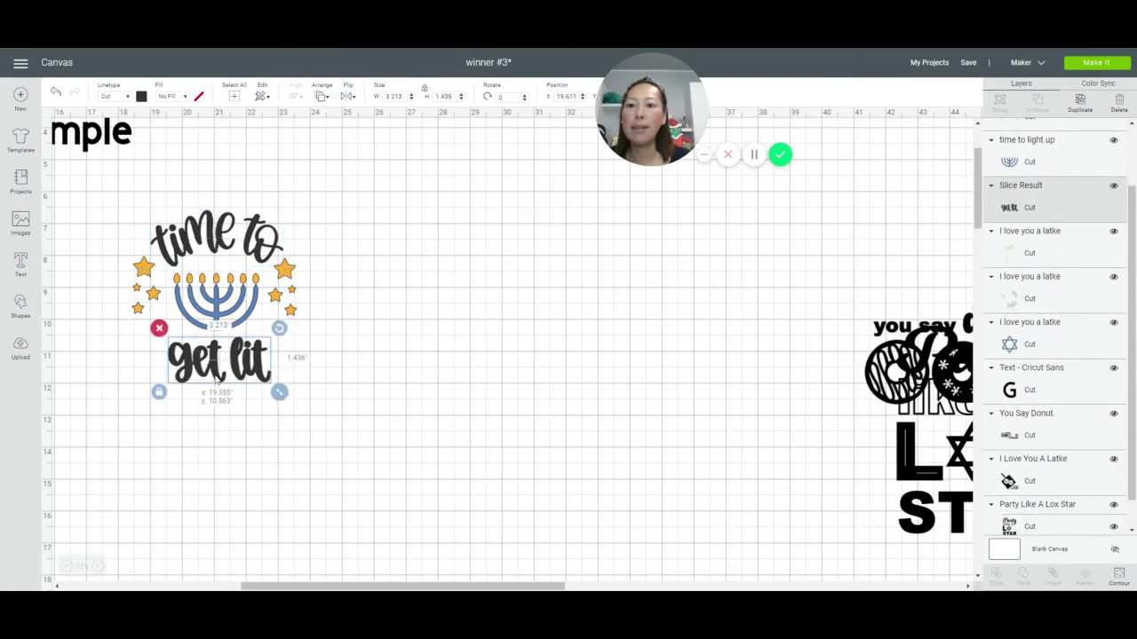
left_click(369, 366)
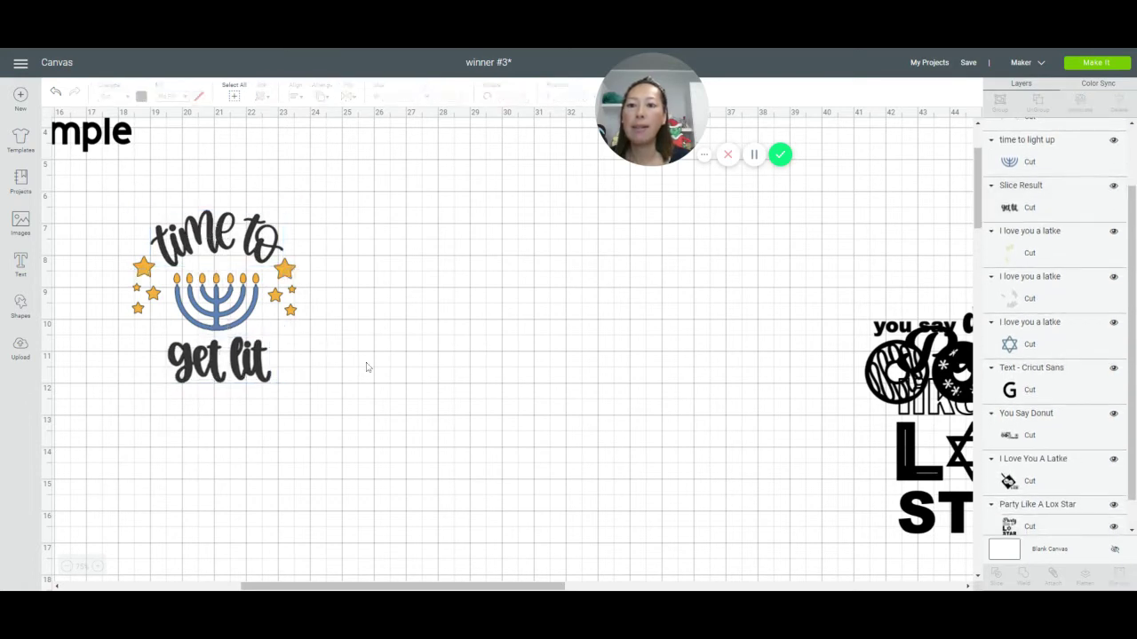
left_click(222, 309)
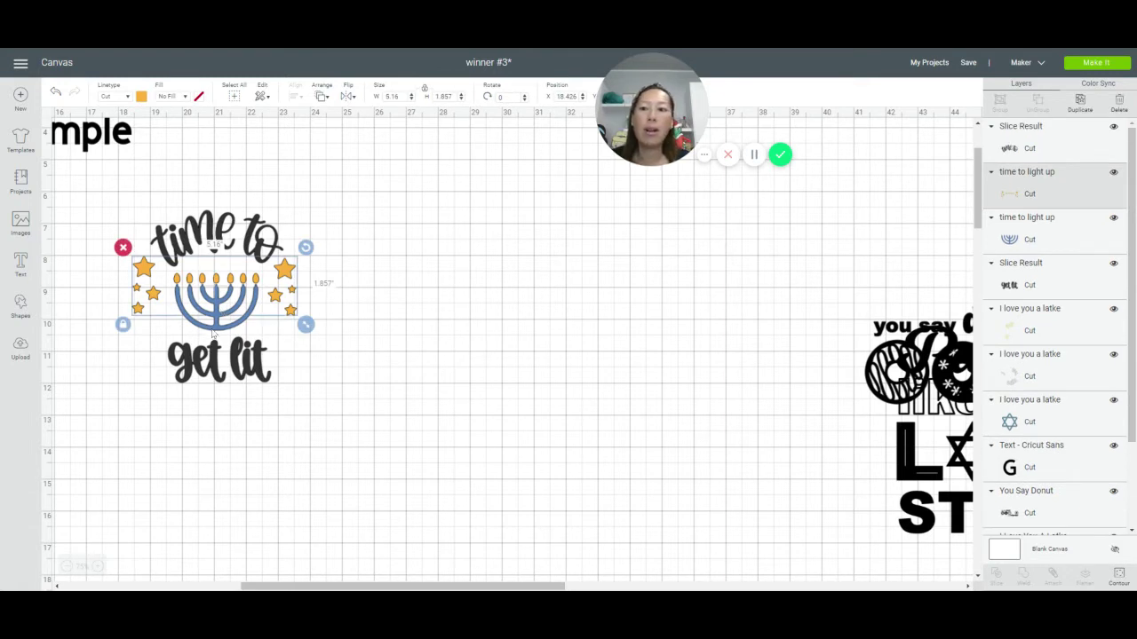
mouse_move(214, 334)
left_mouse_down()
mouse_move(217, 353)
mouse_move(216, 341)
left_mouse_up()
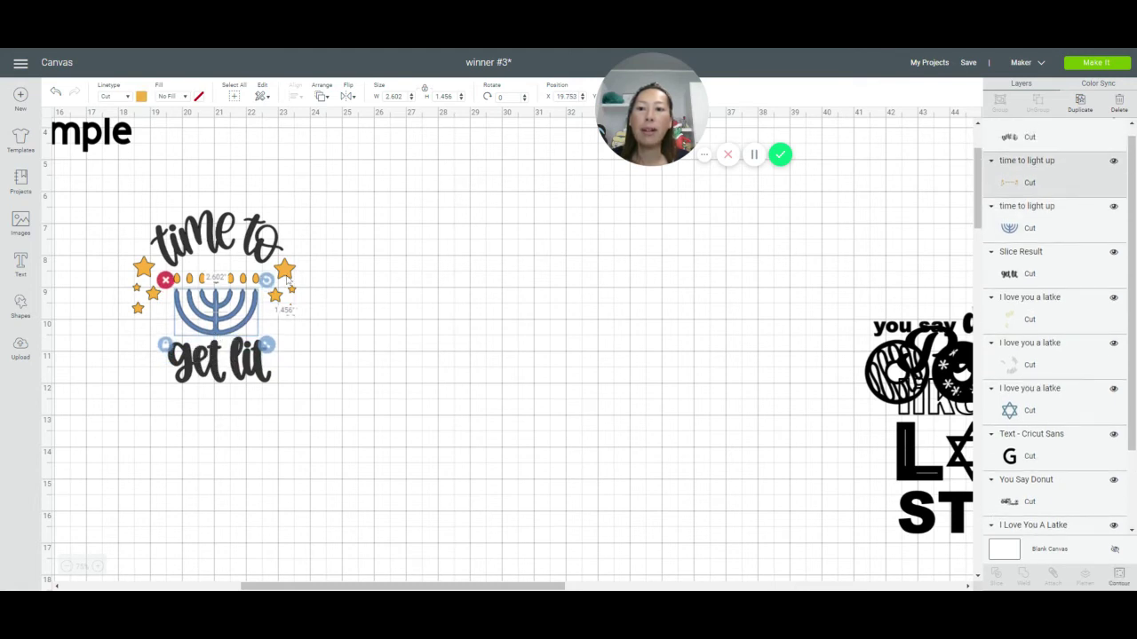
Step: Duplicate the orange flames-and-stars layer and move the copy clear of the design, to an X position of about 27.3 inches
left_click(288, 280)
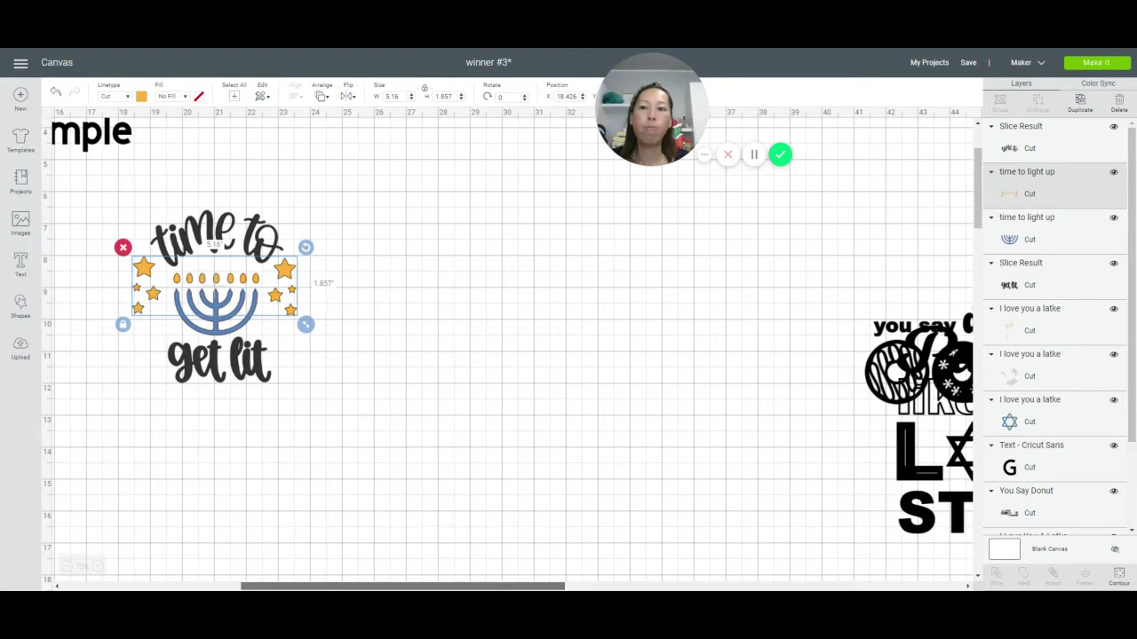
left_click(1080, 99)
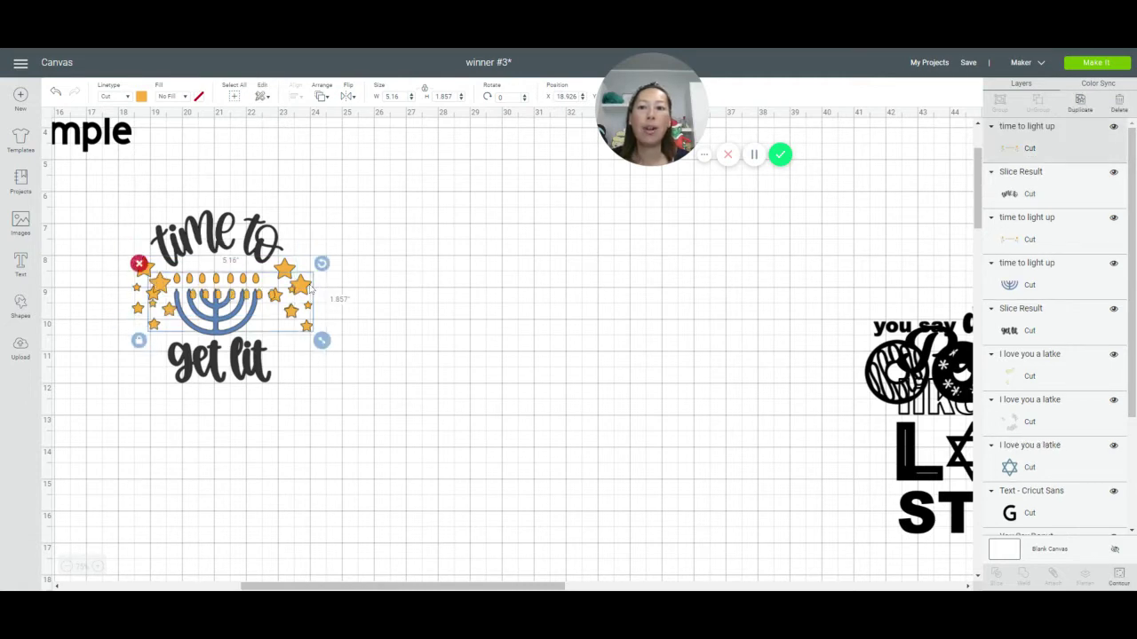
left_click_drag(316, 293, 585, 306)
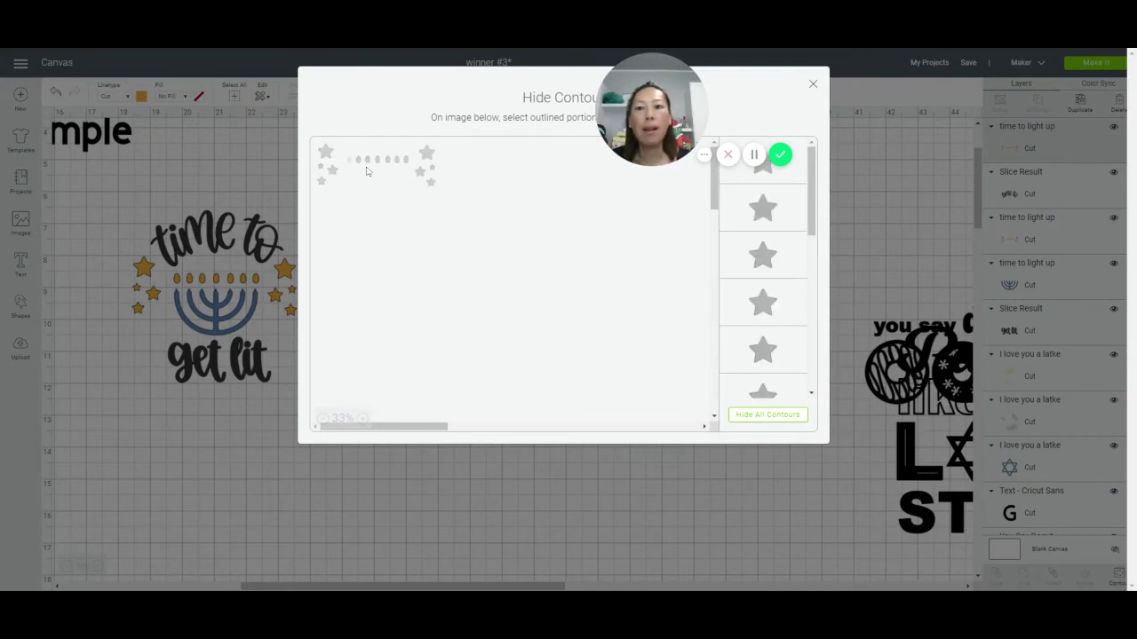
Step: Hide the contours of all seven flames in the duplicated layer, keeping only its stars
left_click(366, 164)
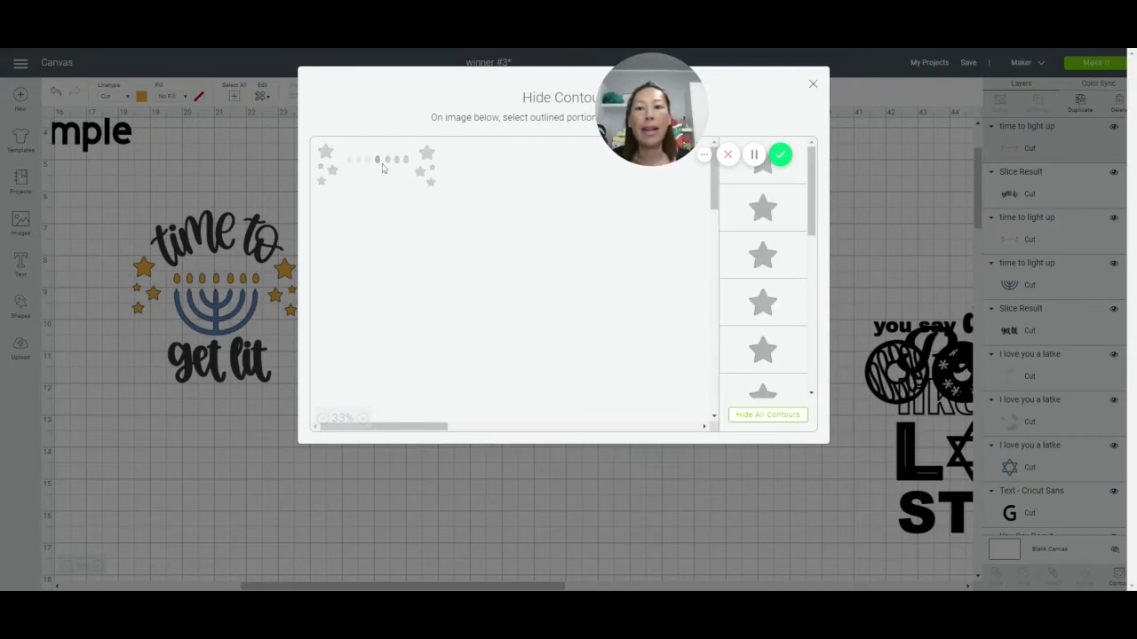
left_click(377, 164)
left_click(388, 163)
left_click(397, 164)
left_click(406, 163)
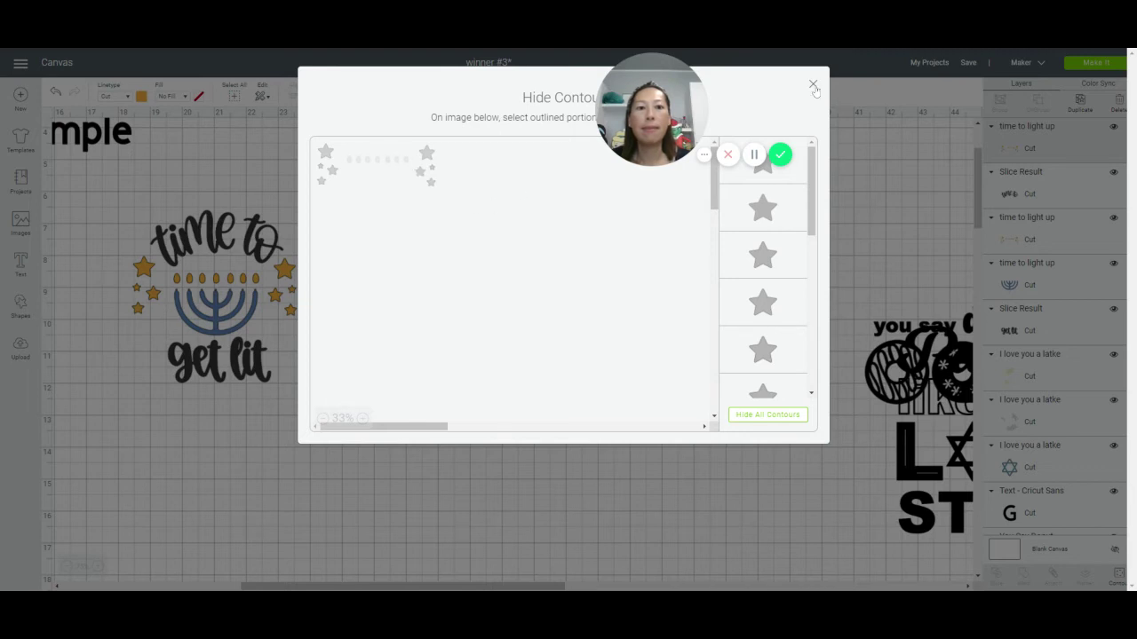
left_click(812, 86)
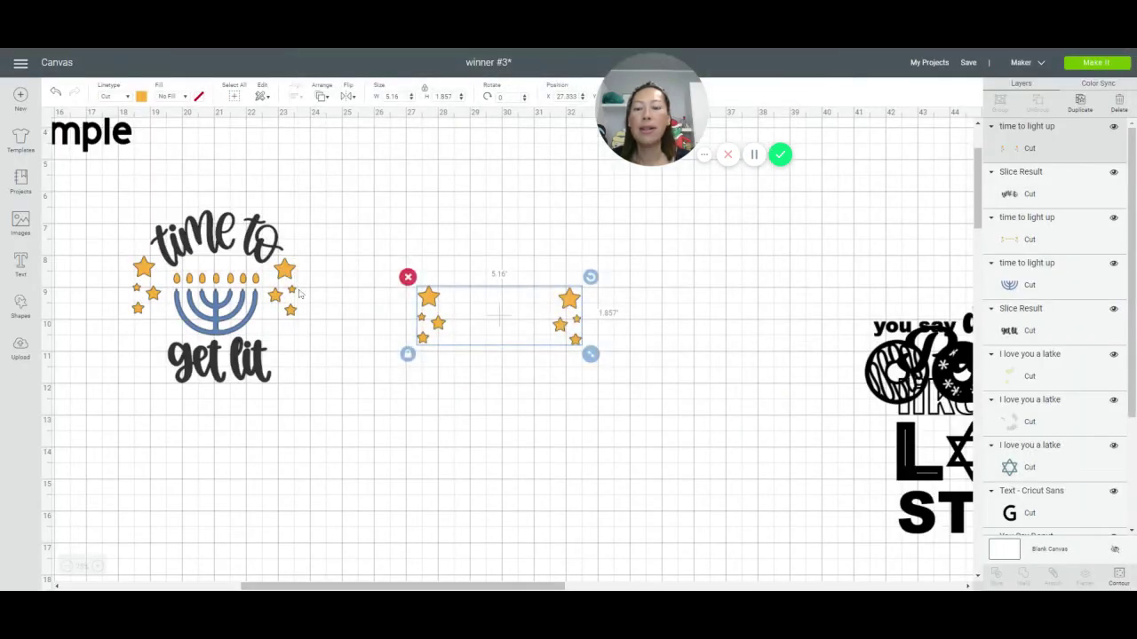
Step: Hide the contours of all the stars in the original orange layer, keeping only the seven menorah flames
left_click(303, 299)
left_click(288, 274)
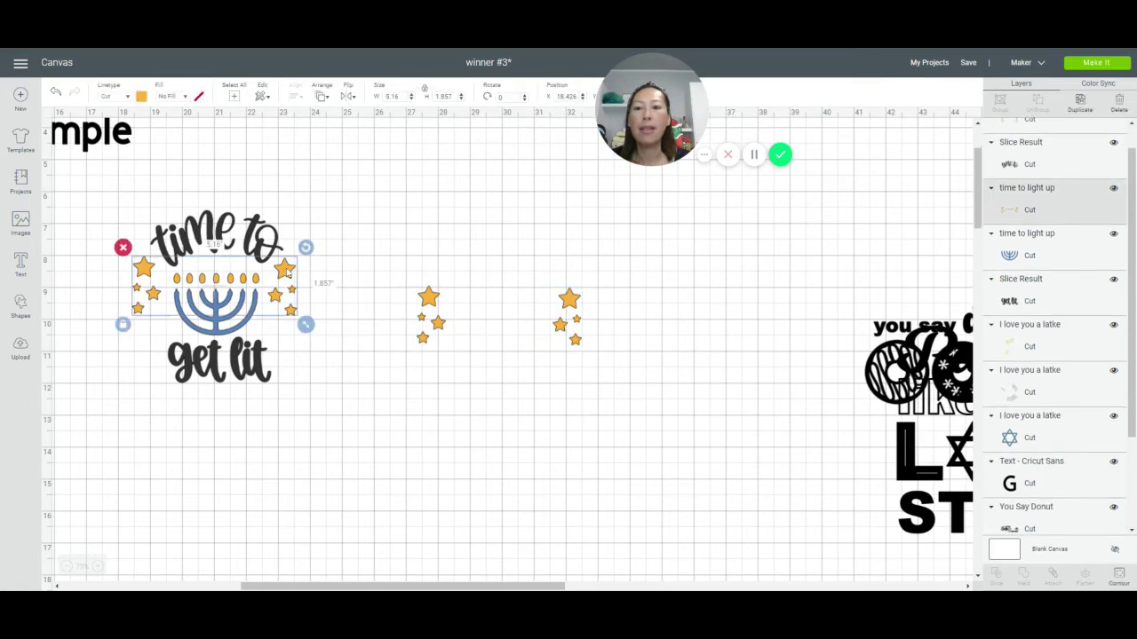
left_click(1117, 575)
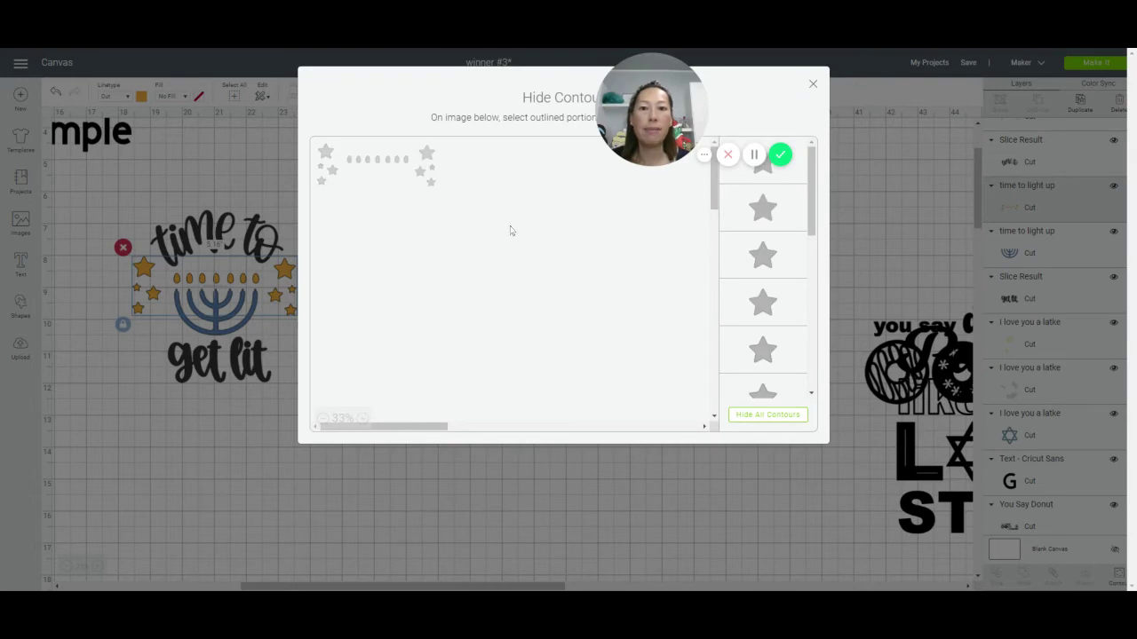
left_click(326, 154)
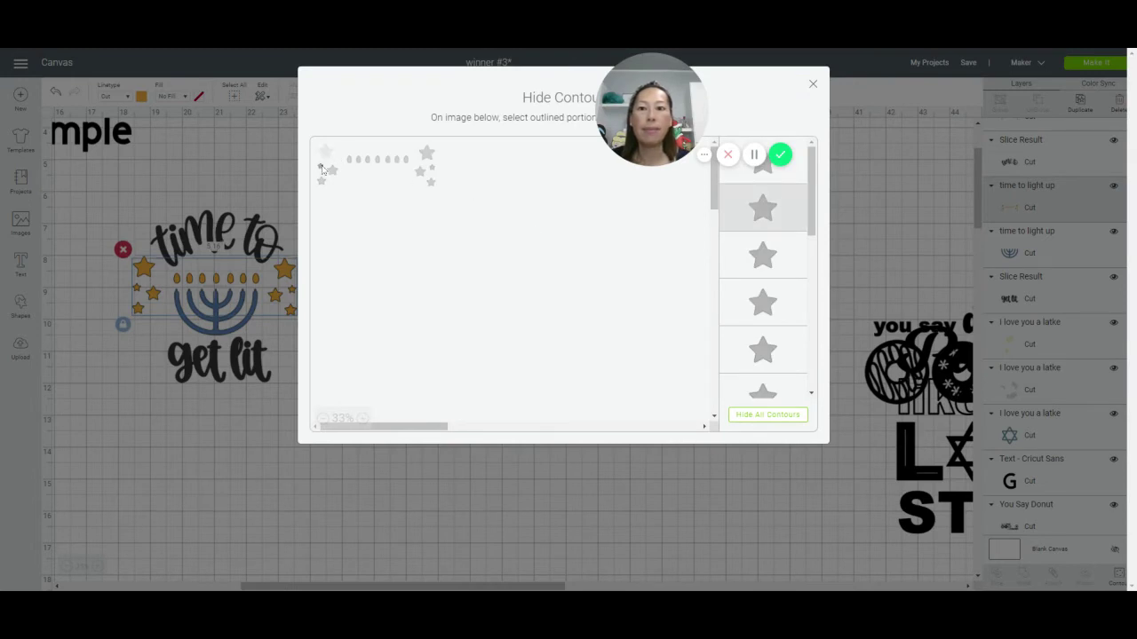
left_click(327, 182)
left_click(427, 154)
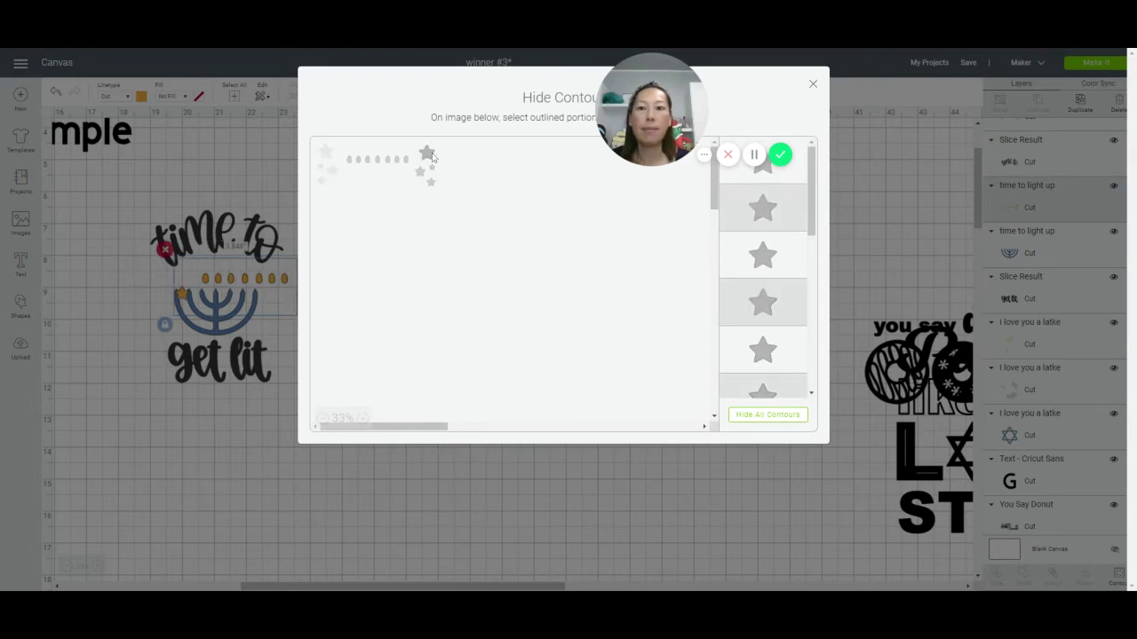
left_click(421, 170)
left_click(433, 170)
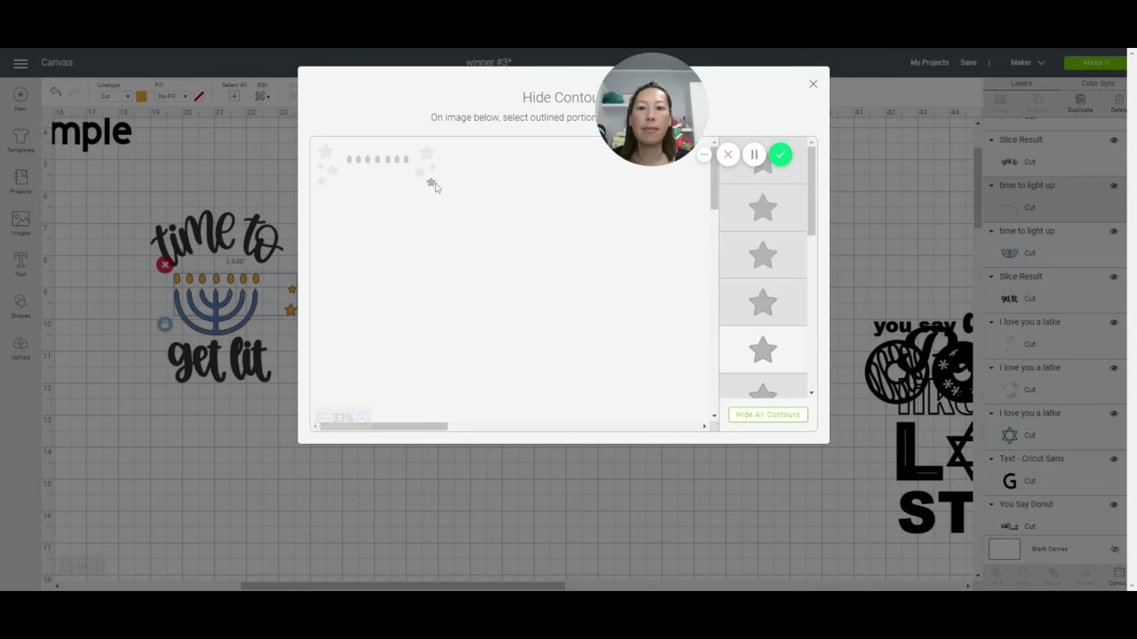
left_click(434, 185)
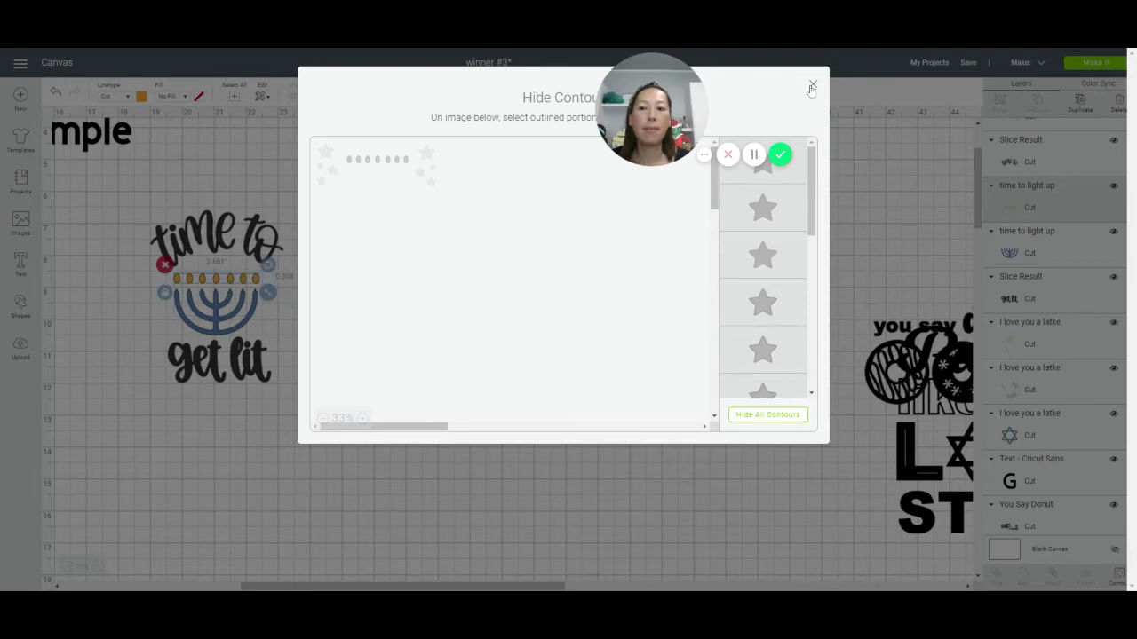
left_click(812, 85)
Step: Recolor the separated stars layer dark blue
left_click(573, 299)
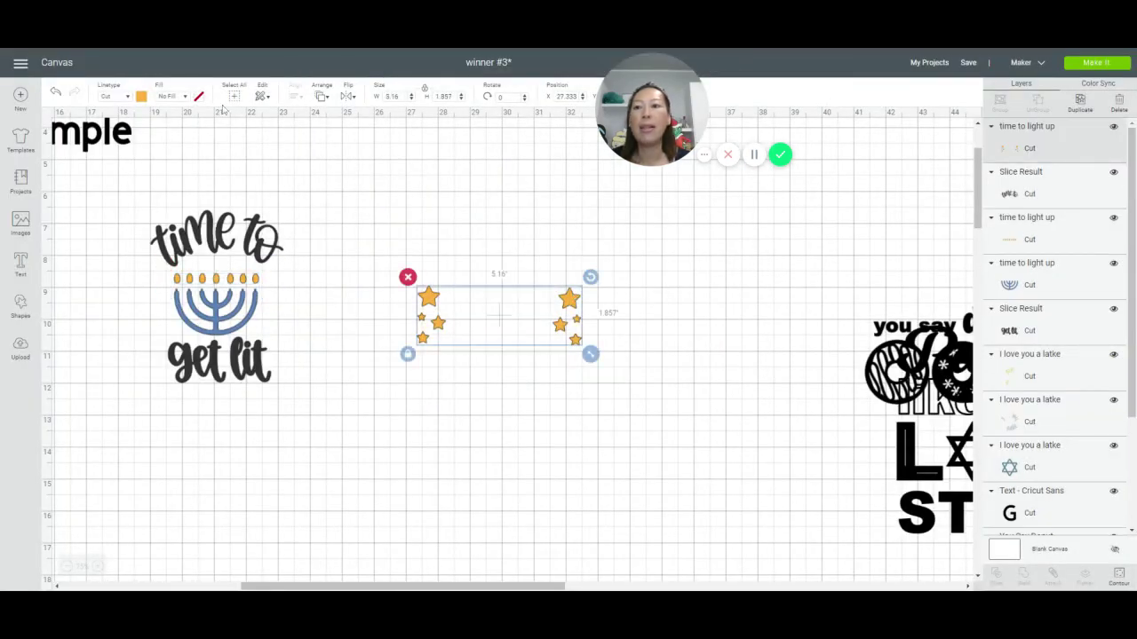
left_click(142, 96)
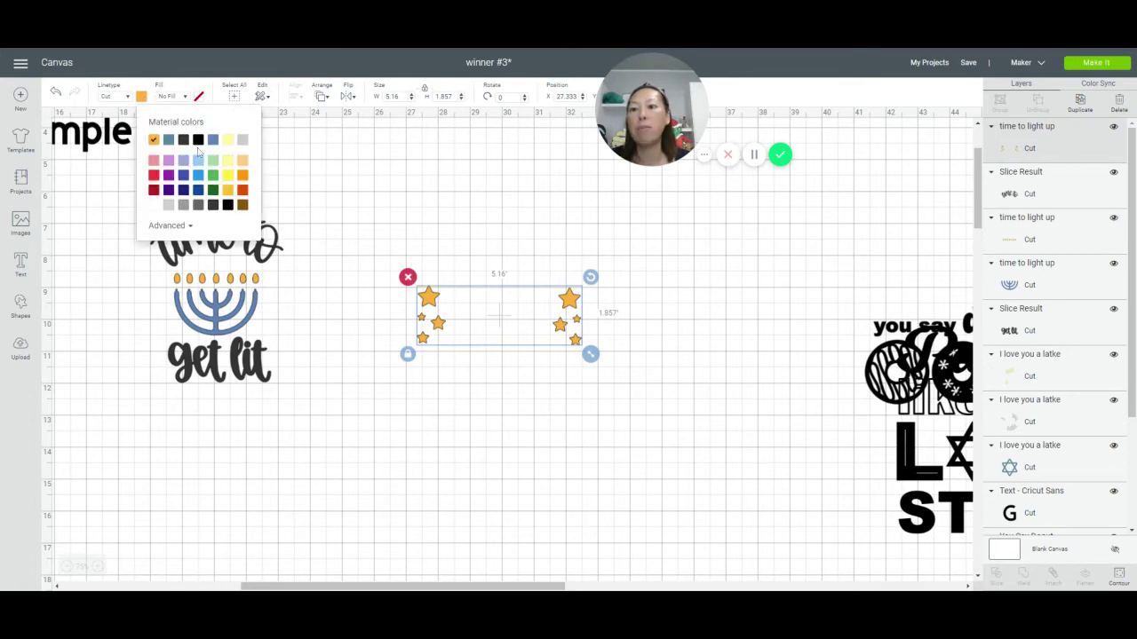
left_click(199, 202)
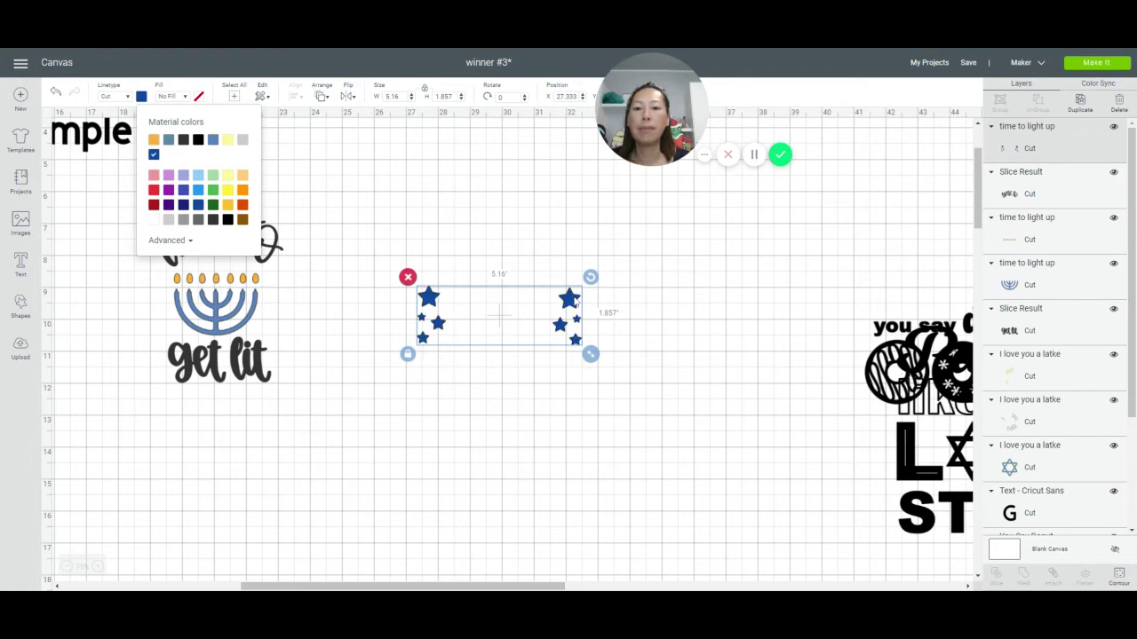
Step: Place the blue stars on both sides of the menorah, slightly lower than the flames, at an X position of about 18.5 inches
left_click_drag(576, 302, 291, 280)
left_click(430, 280)
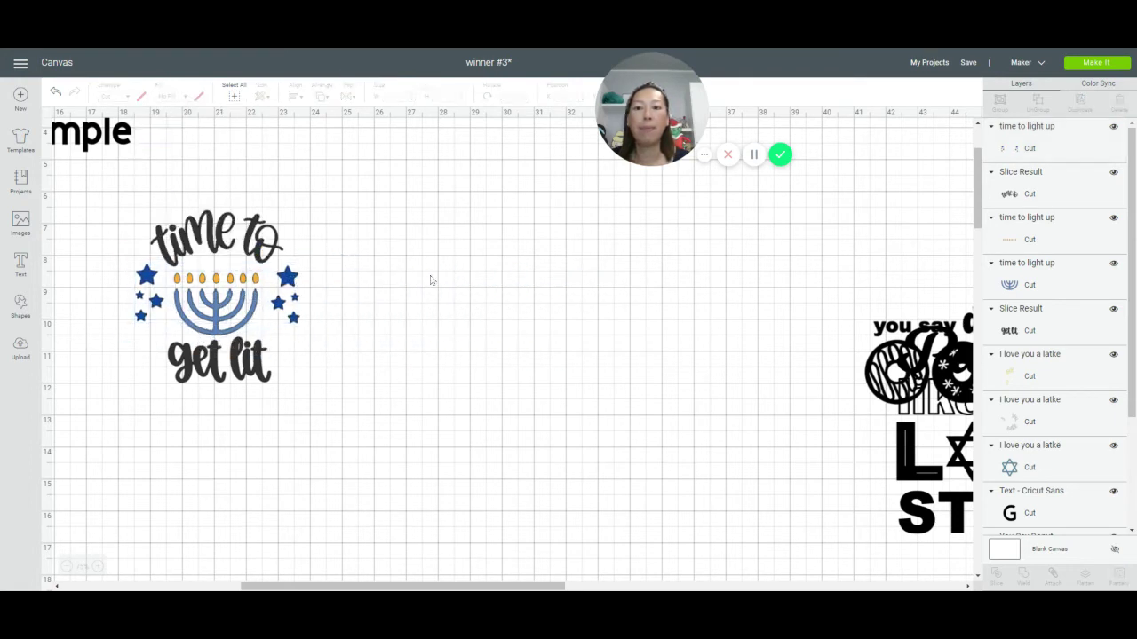
left_click(289, 284)
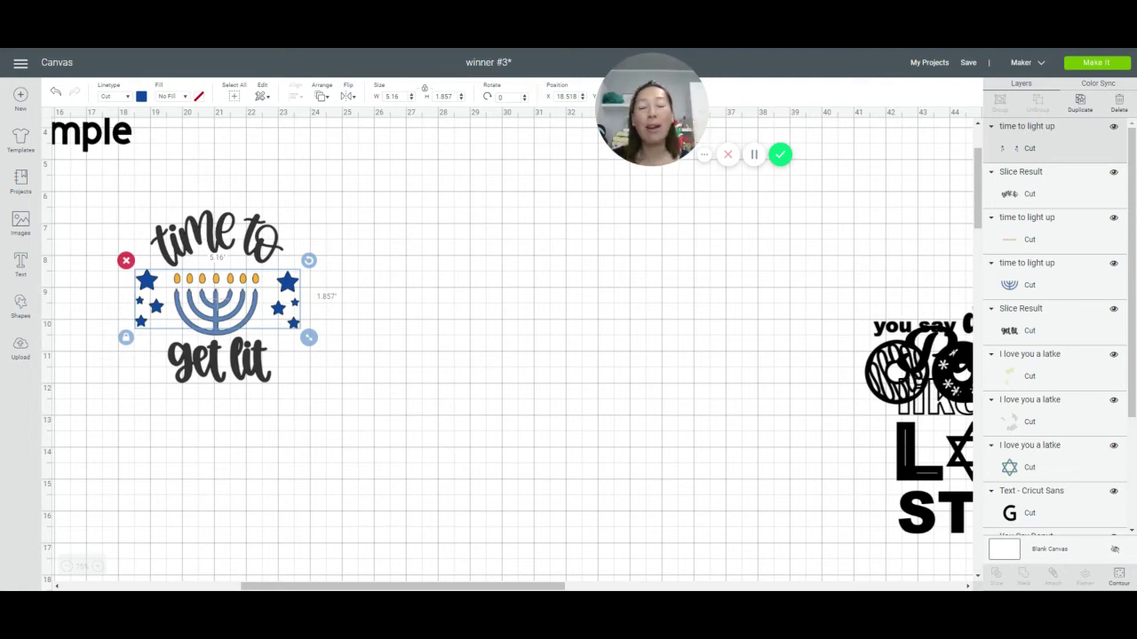
left_click(425, 403)
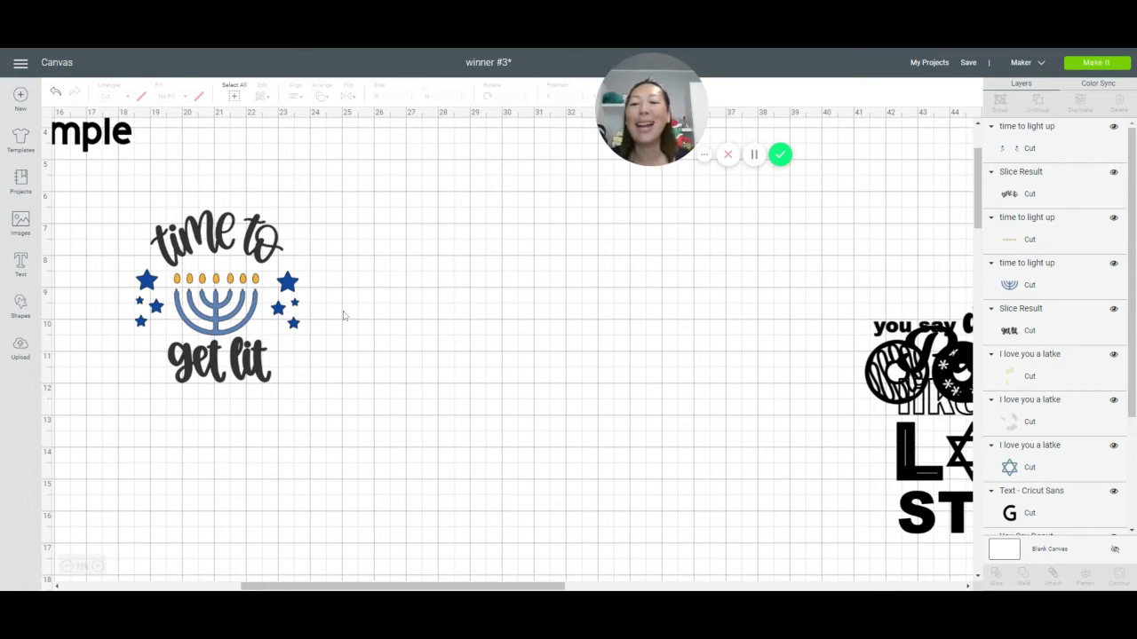
Step: Hide the contours of the smallest star on each side of the menorah in the blue stars layer
left_click(290, 290)
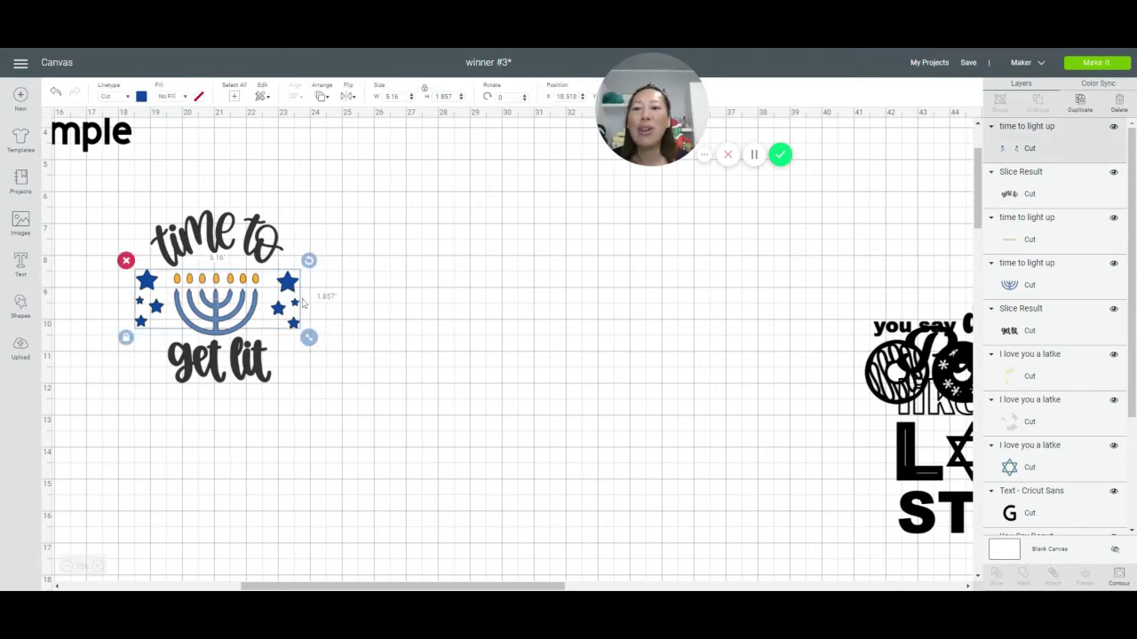
left_click(1119, 577)
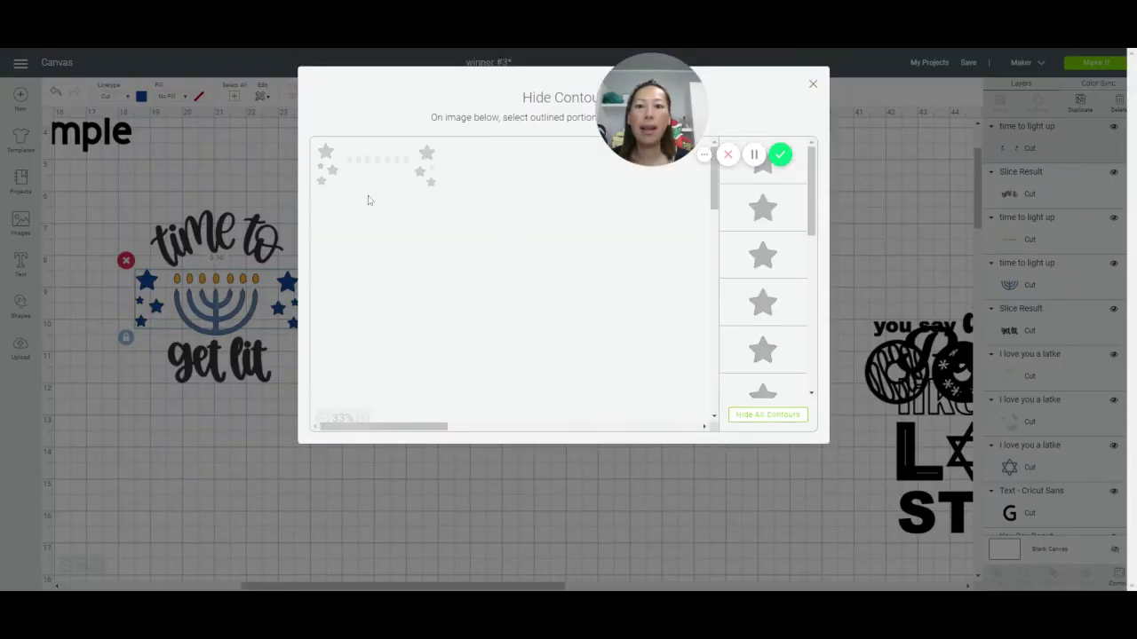
left_click(812, 83)
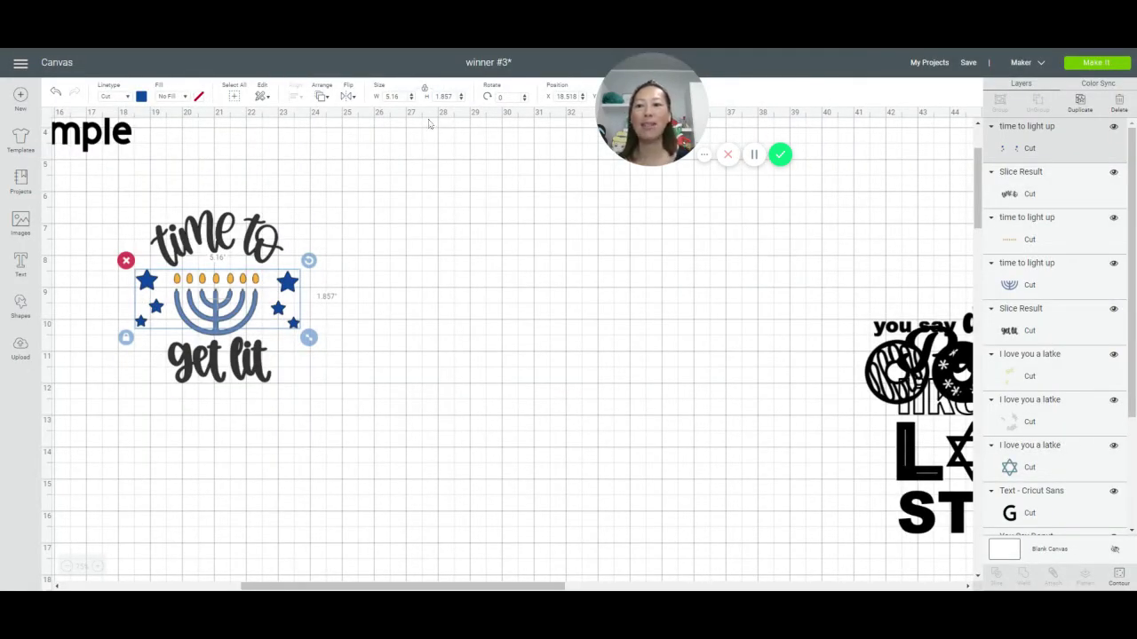
Step: Enlarge the complete "time to get lit" design proportionally to about 5.97 by 6.25 inches
left_click_drag(94, 199, 365, 444)
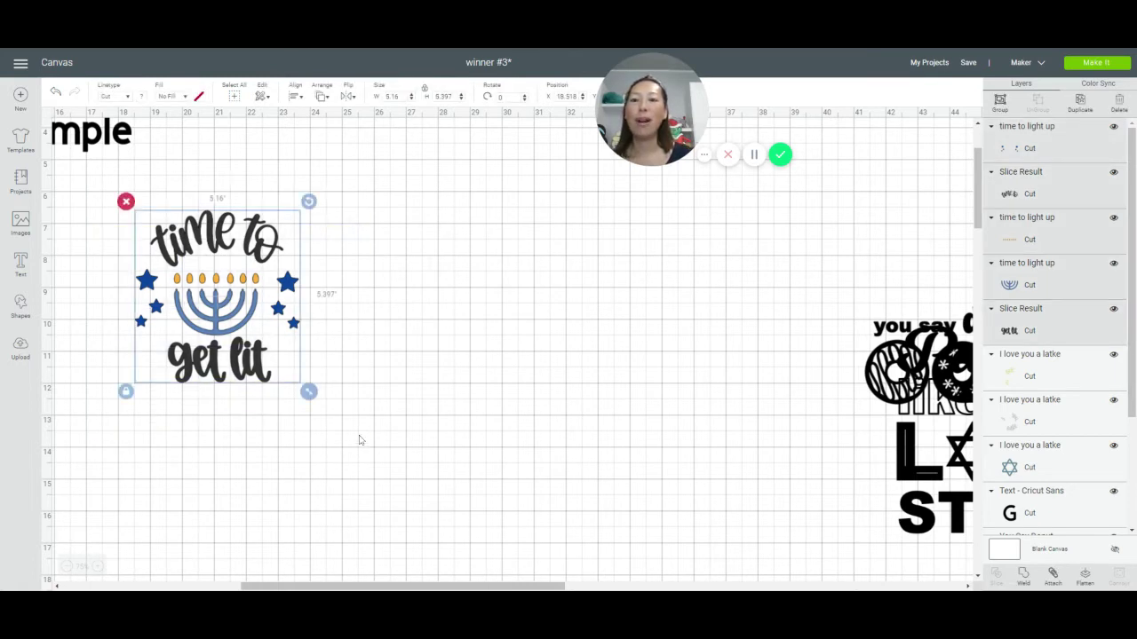
left_click_drag(309, 392, 322, 427)
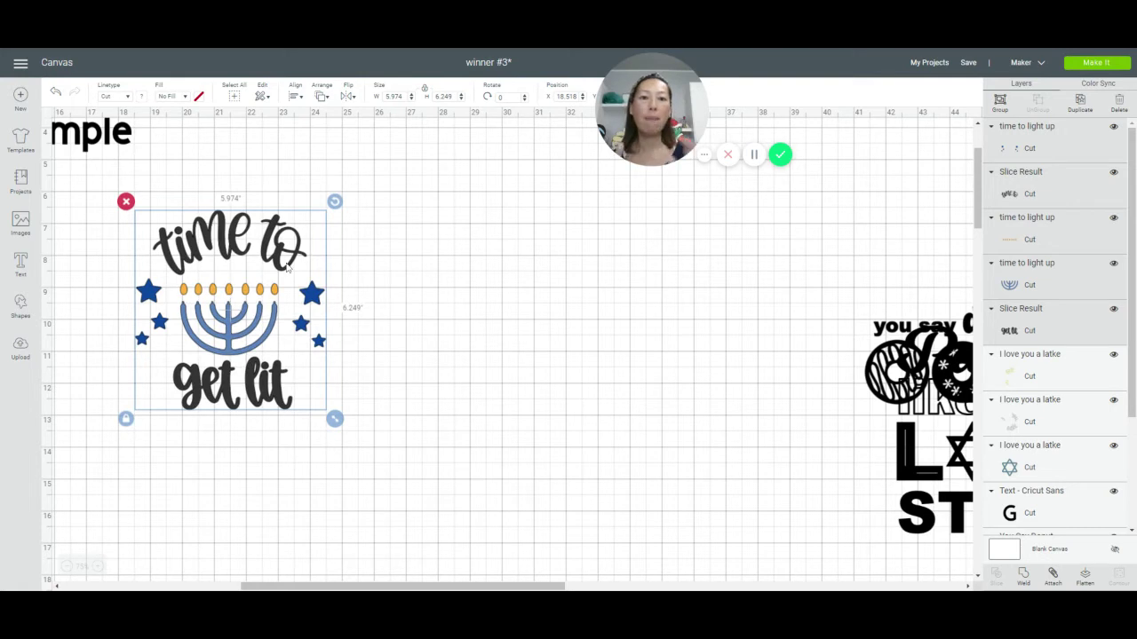
left_click(414, 297)
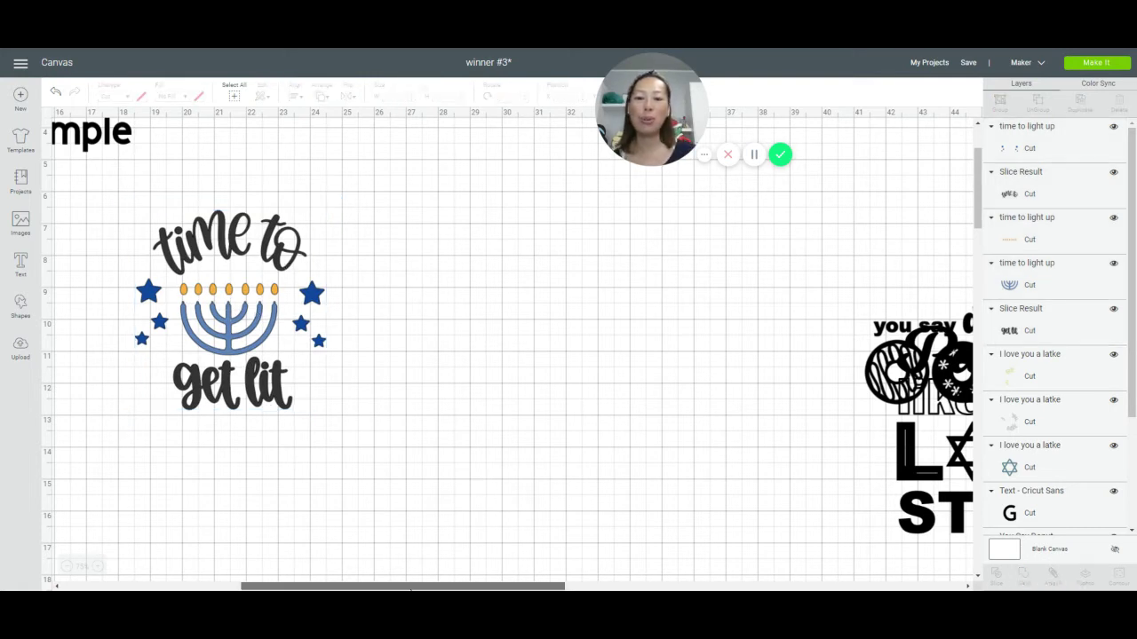
Step: Move the "Party like a Lox Star" design clear of the overlapping designs and enlarge it to about 7.87 by 9.89 inches
left_click_drag(403, 586, 561, 586)
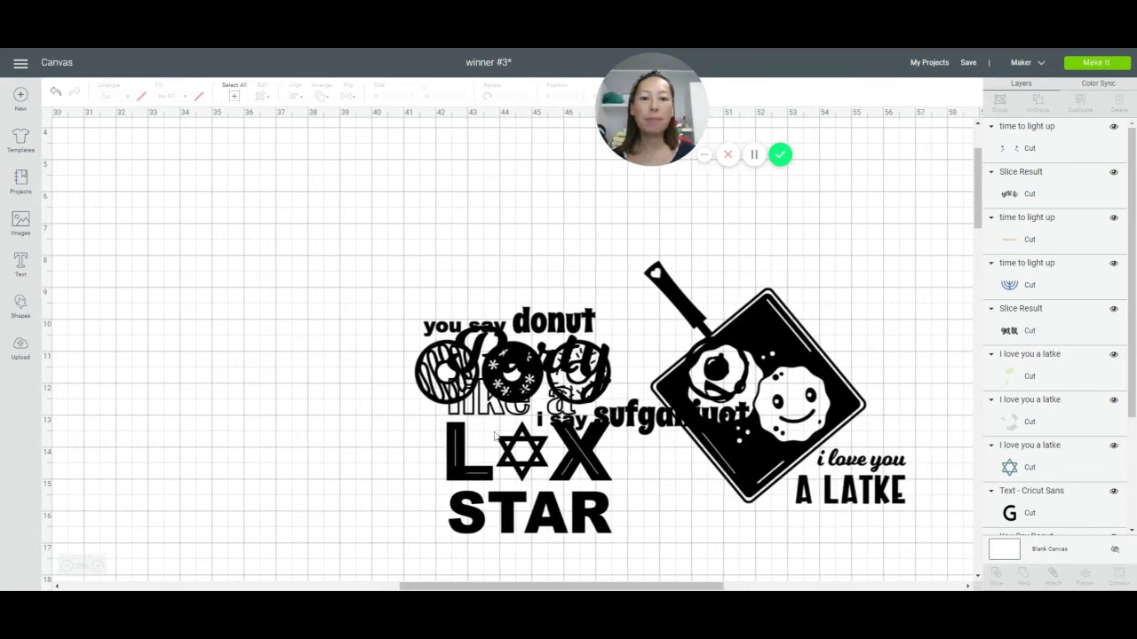
left_click_drag(537, 468, 240, 353)
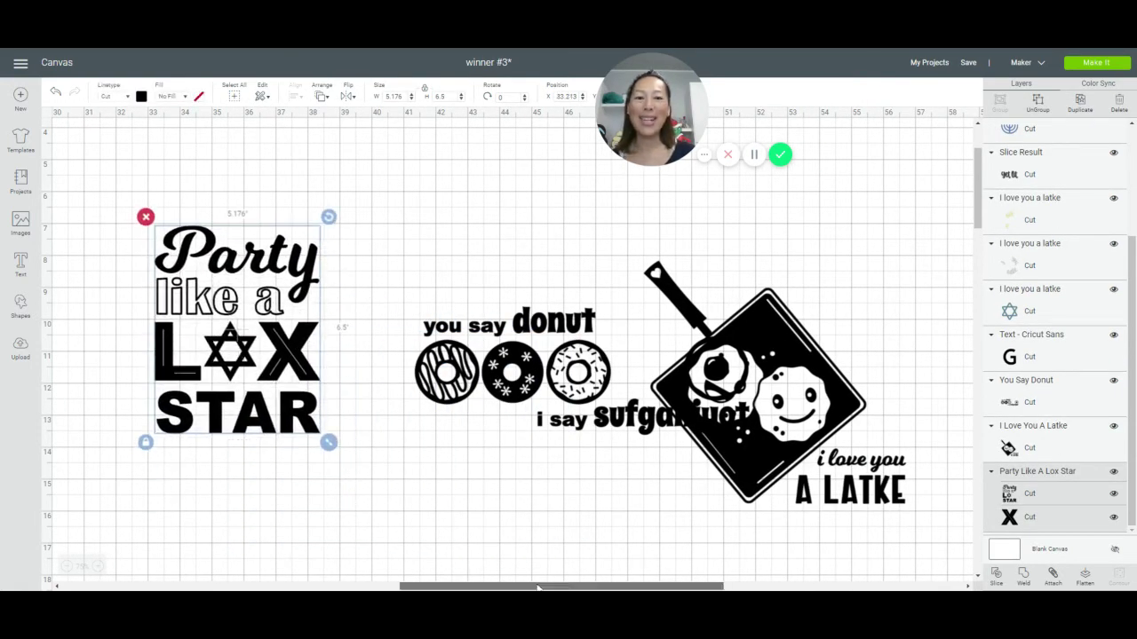
left_click_drag(539, 585, 459, 586)
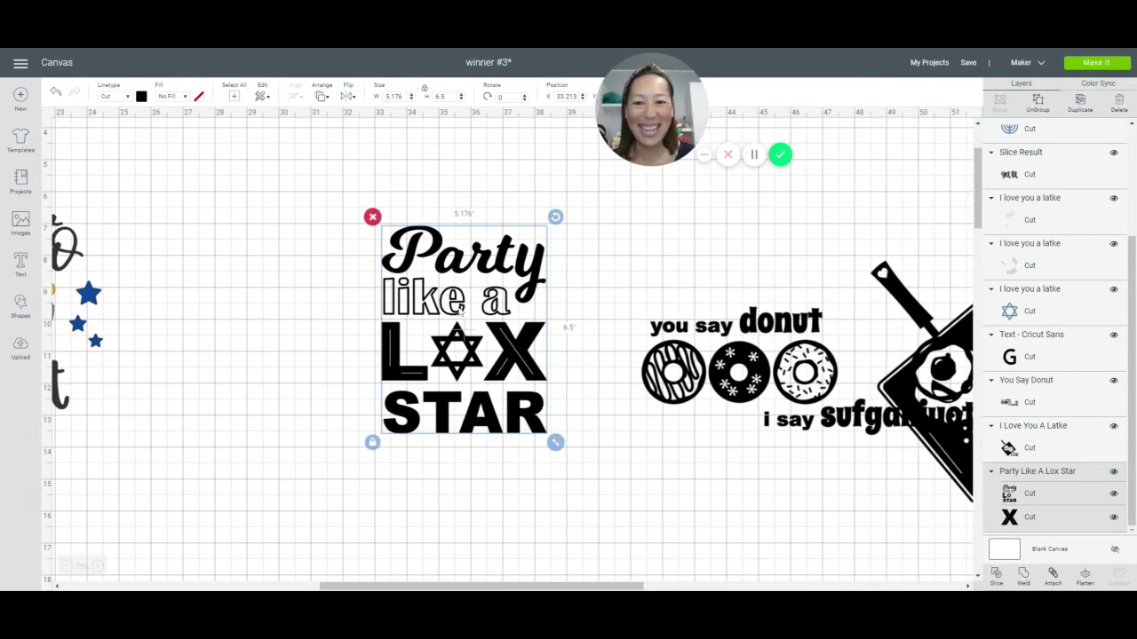
left_click_drag(444, 295, 312, 290)
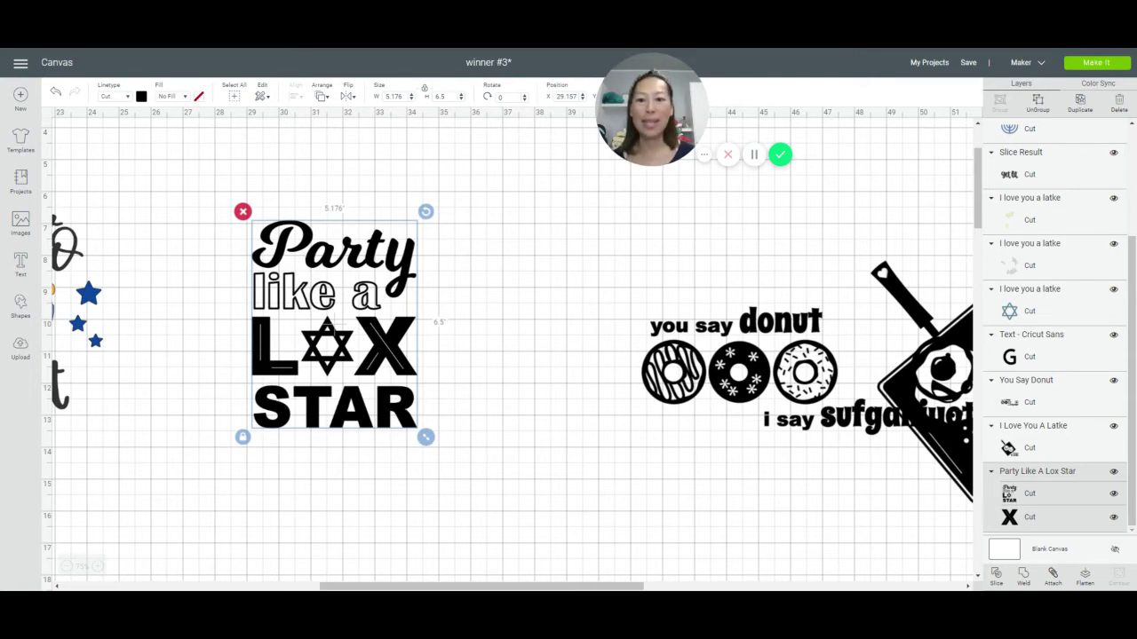
left_click_drag(426, 438, 575, 546)
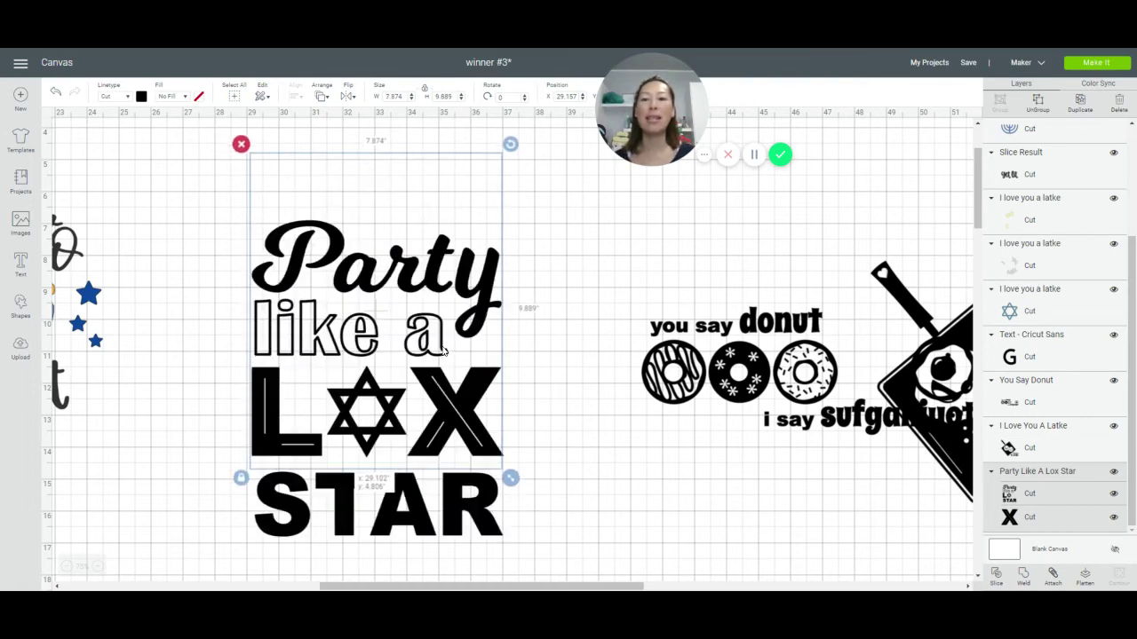
left_click_drag(456, 413, 438, 429)
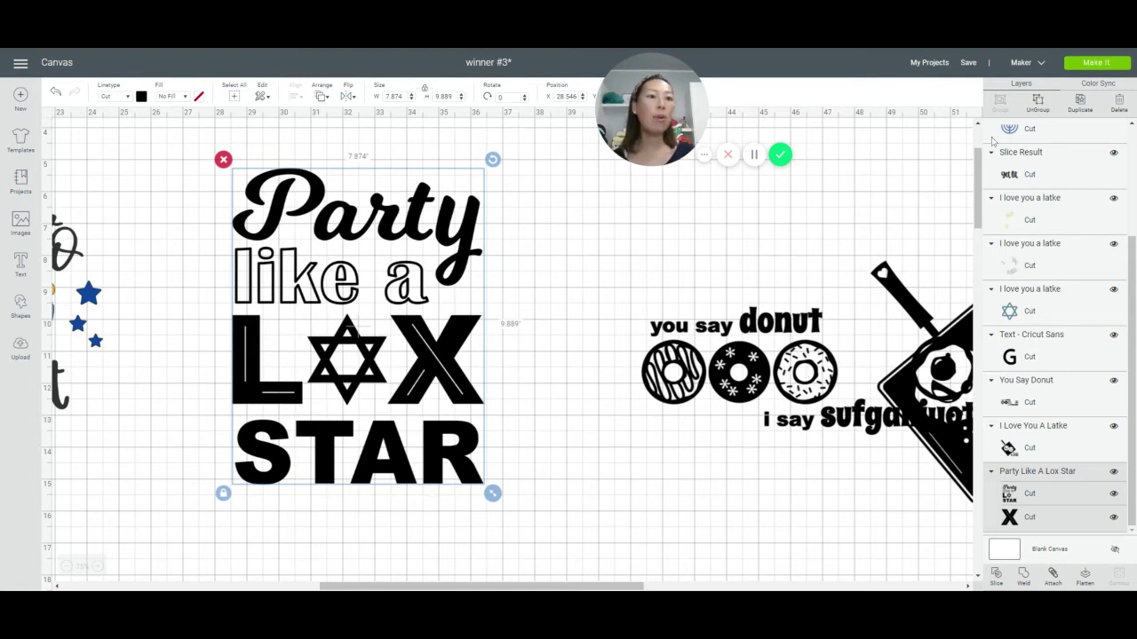
Step: Ungroup the "Party like a Lox Star" design, shift its main layer away from the separate X, and undo that shift
left_click(1037, 105)
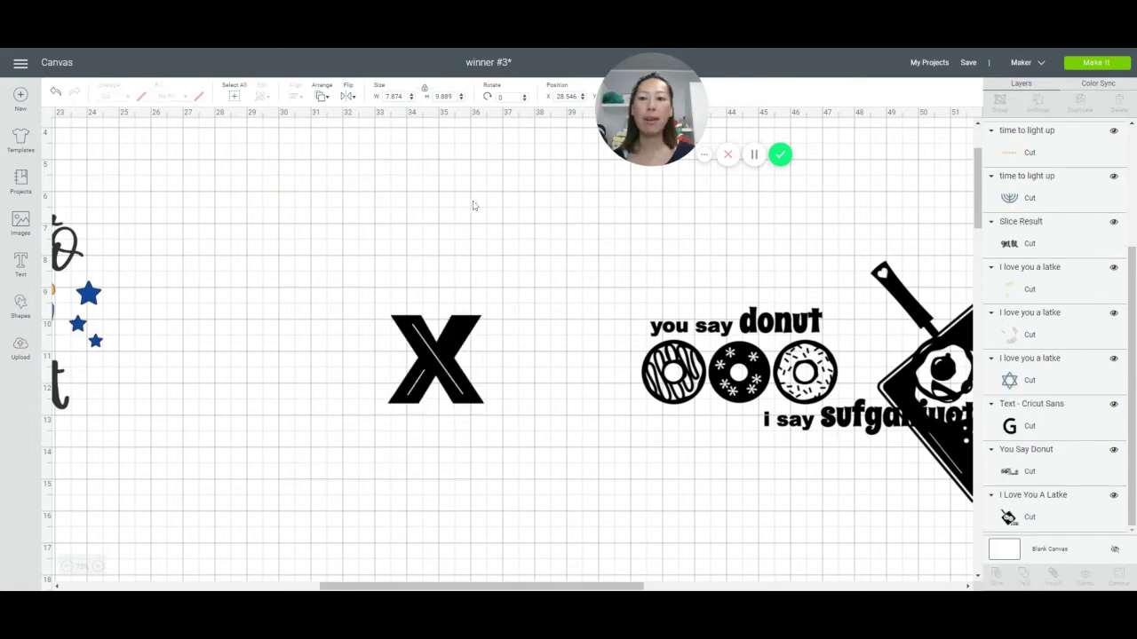
left_click_drag(401, 219, 348, 213)
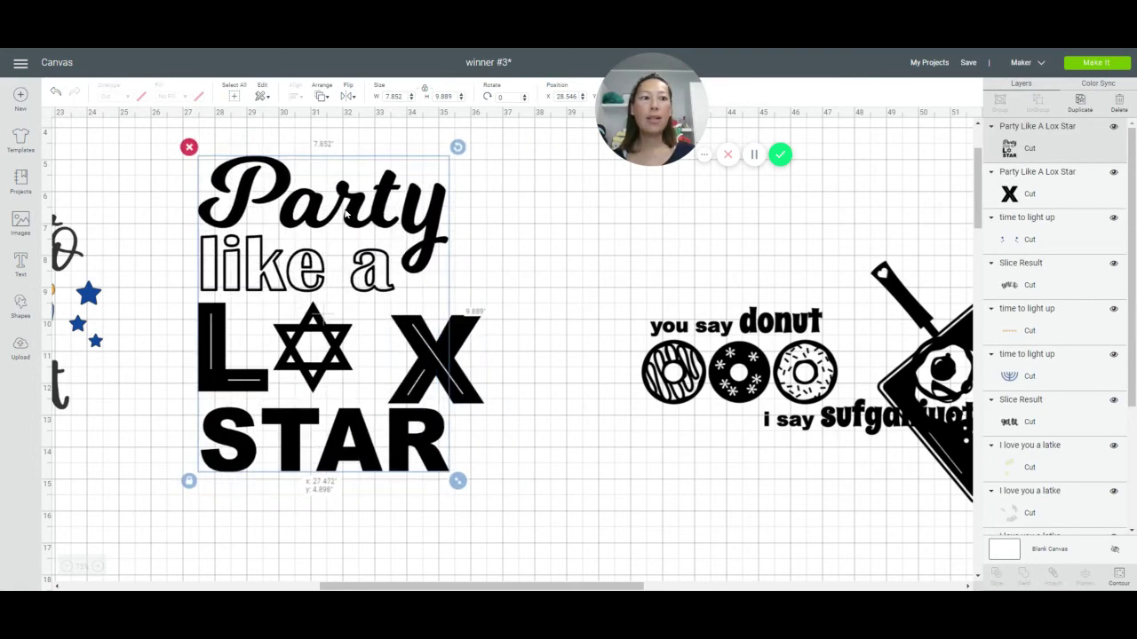
left_click_drag(318, 258, 318, 257)
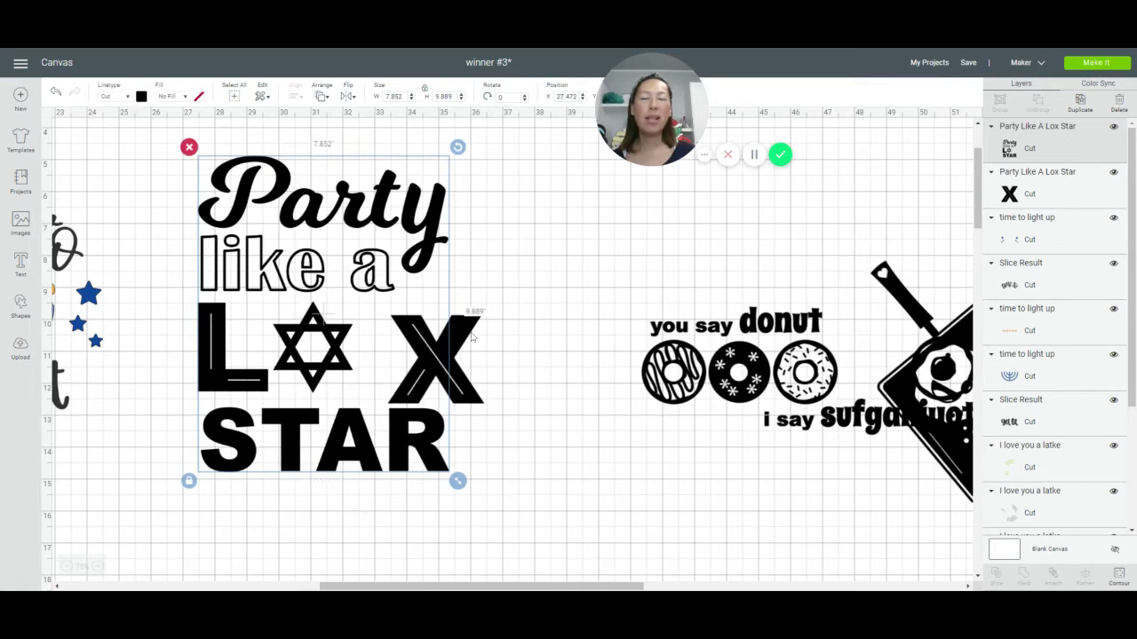
left_click(55, 92)
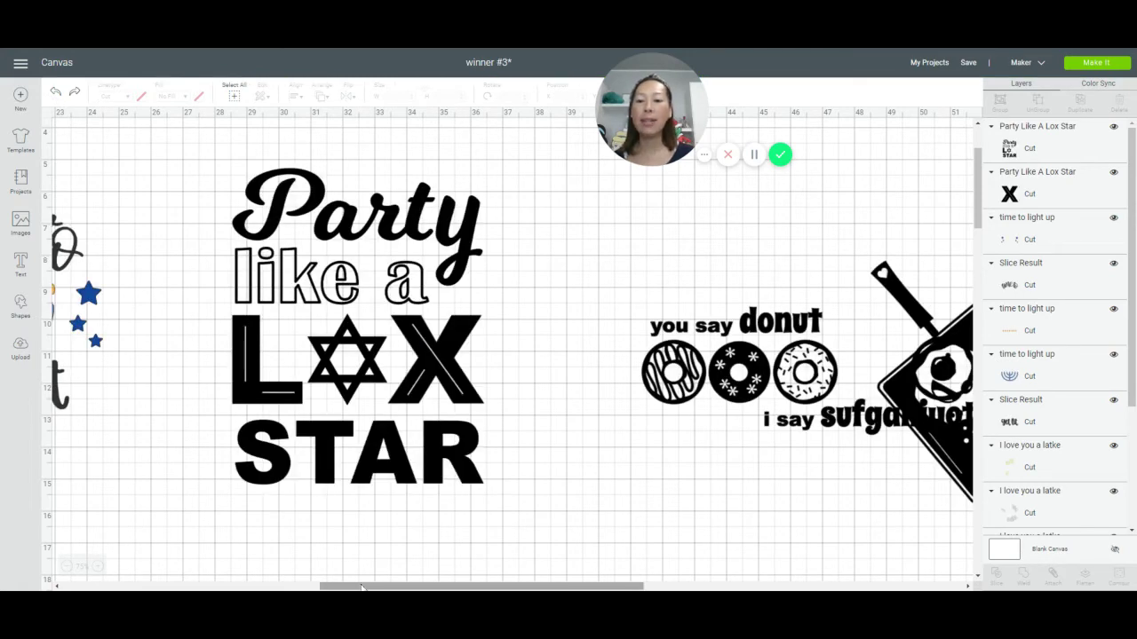
Step: Insert a square and place it between the menorah design and the word "Party", at about X 24.5 and Y 5.2 inches
left_click_drag(358, 585, 99, 584)
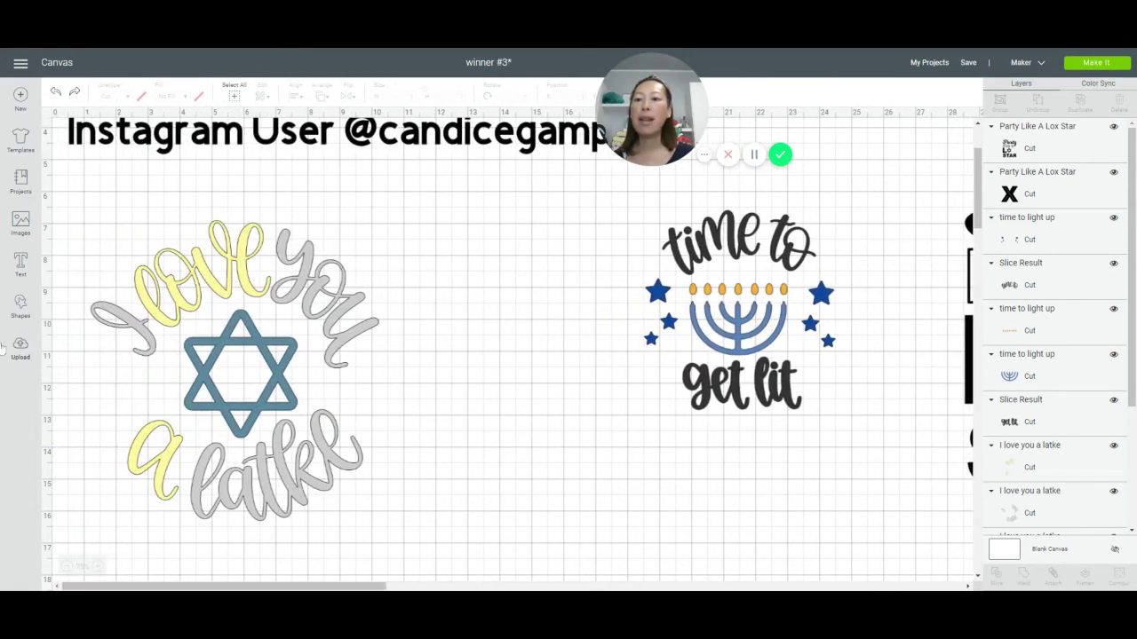
left_click(20, 304)
left_click(65, 229)
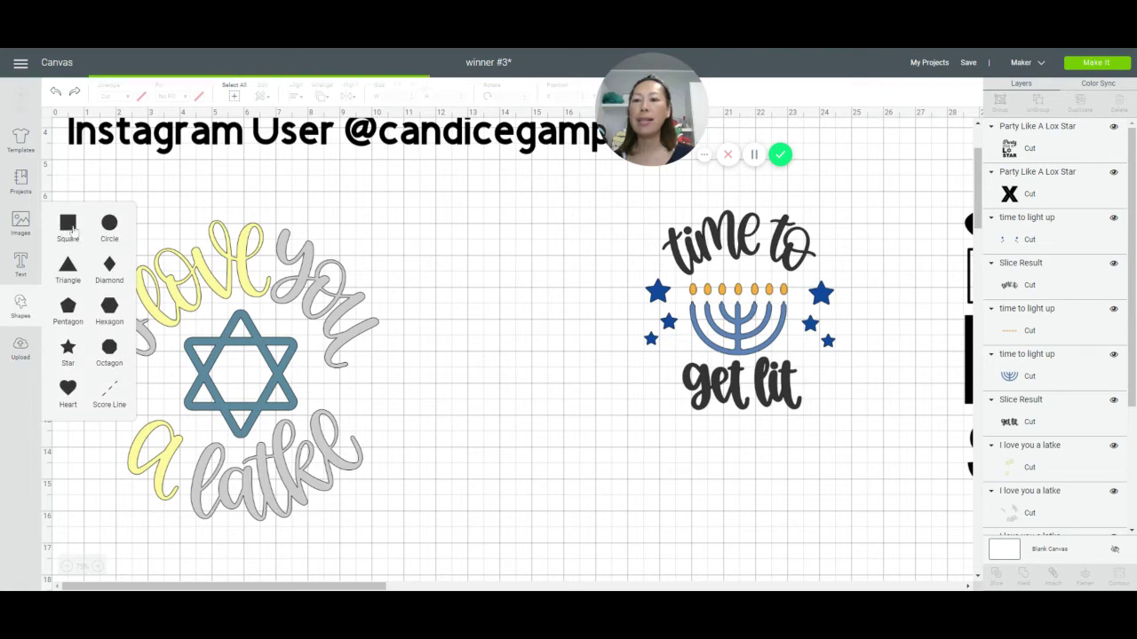
left_click_drag(188, 168, 851, 372)
scroll(253, 360, "right", 15)
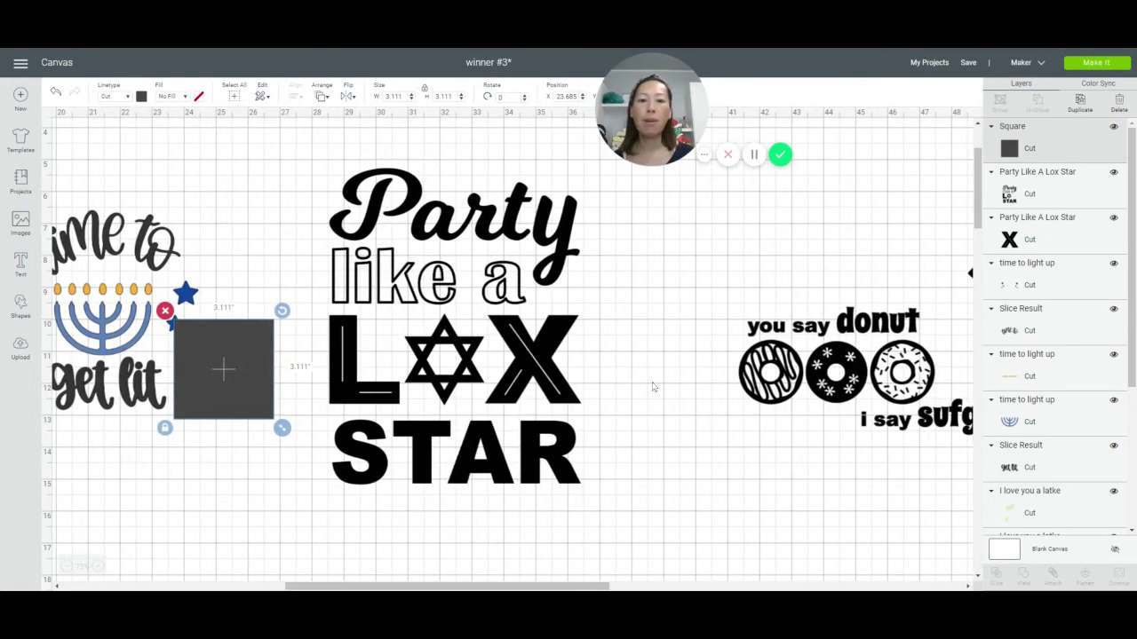
left_click_drag(244, 362, 269, 209)
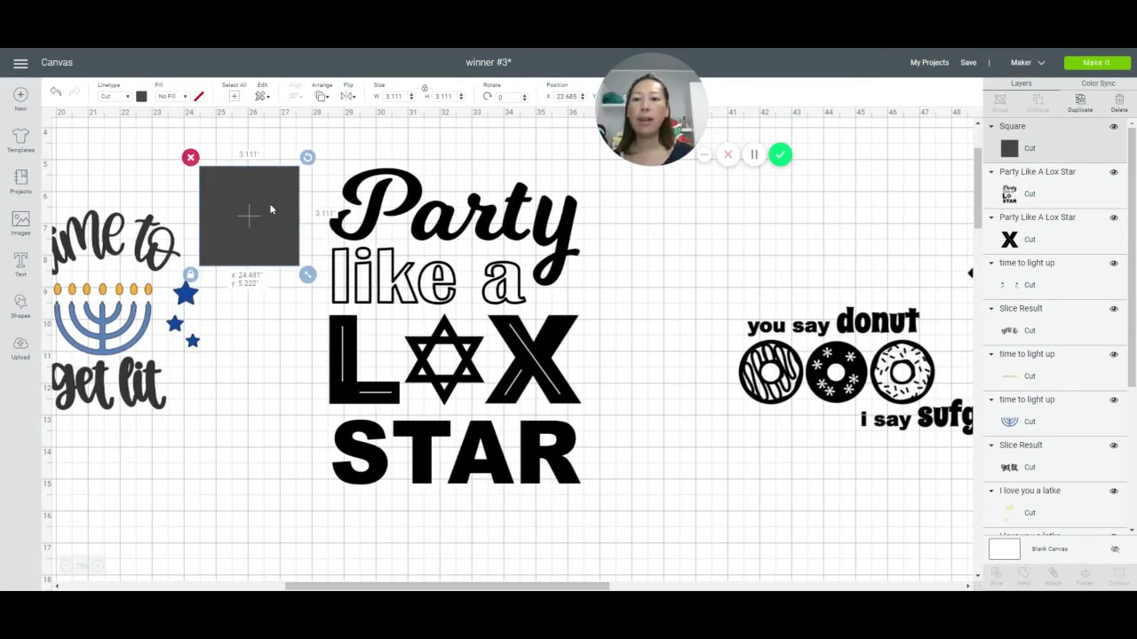
Step: Duplicate the square twice and place the second copy beside the word "STAR"
left_click(1080, 103)
left_click(498, 254)
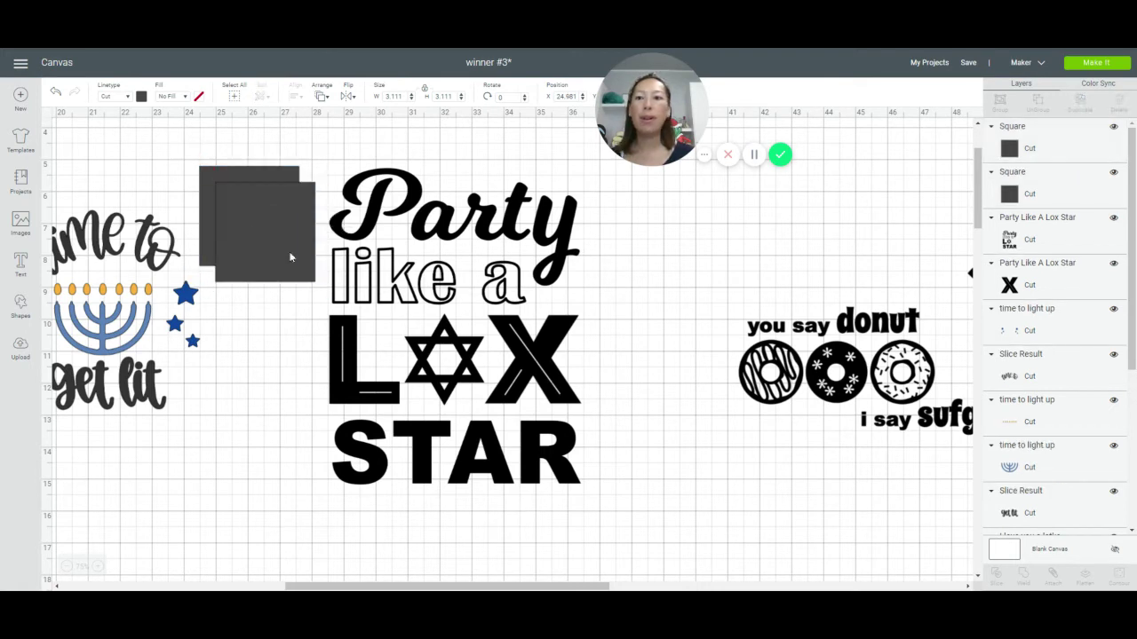
left_click(271, 236)
key("ctrl+d")
left_click_drag(281, 242, 231, 470)
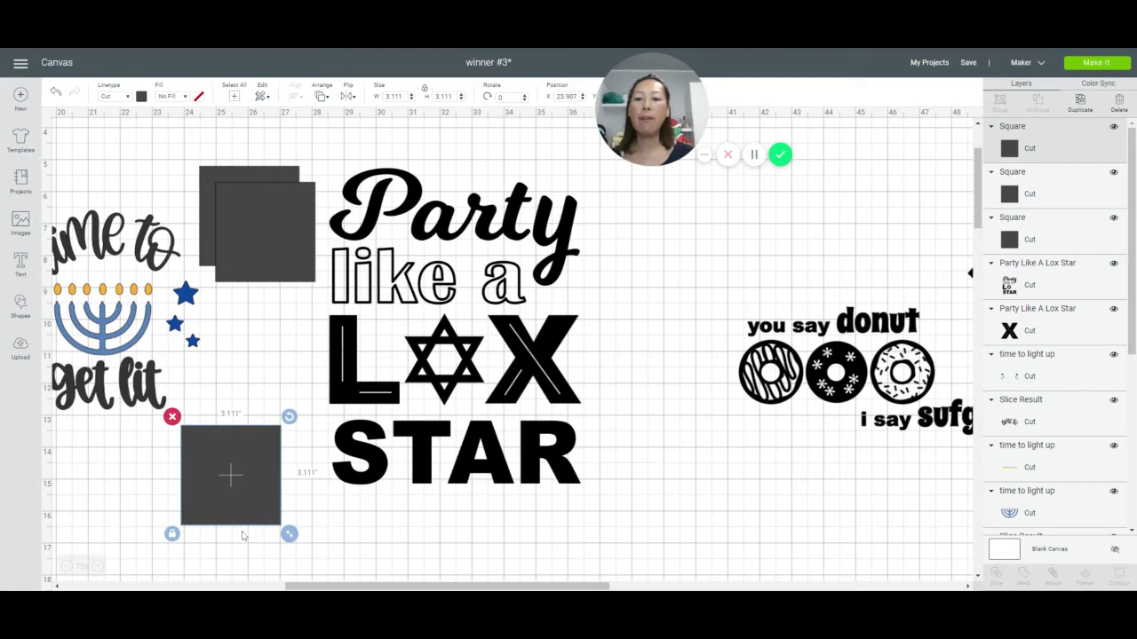
Step: Unlock the lower square's proportions, stretch it to about 14.56 by 2.98 inches, and position it to cover the whole word "STAR"
left_click(172, 534)
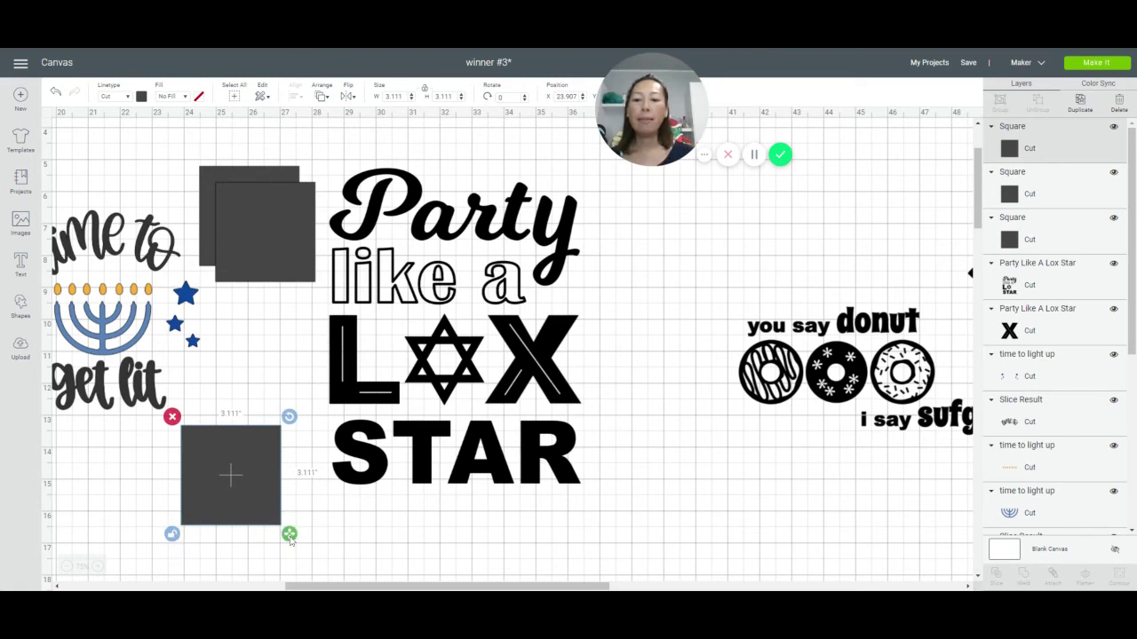
left_click_drag(290, 533, 654, 530)
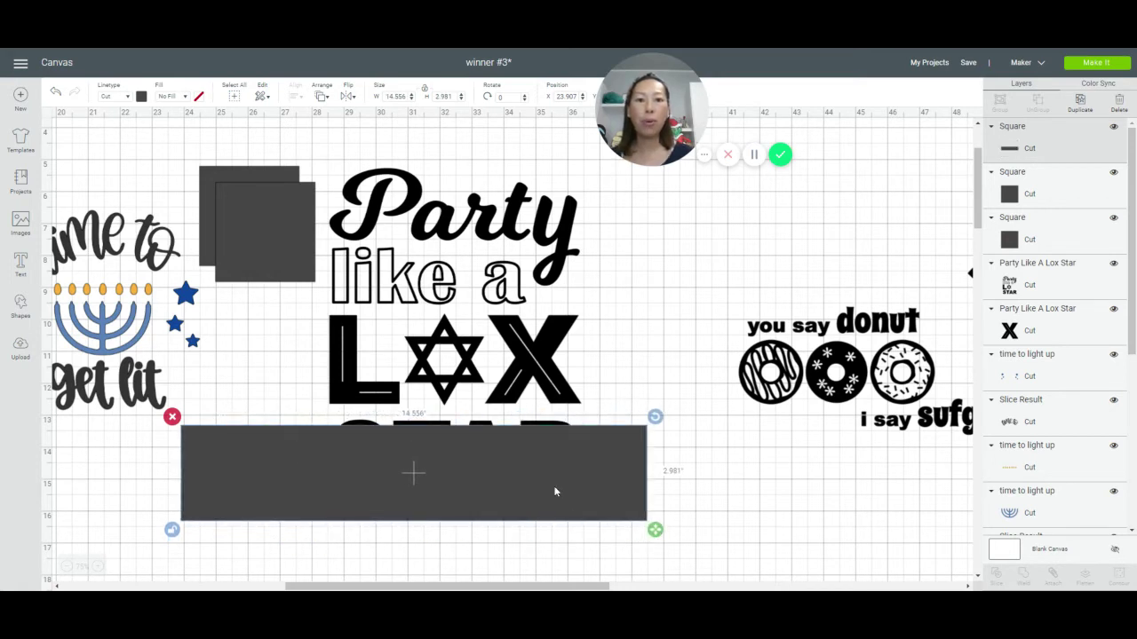
left_click_drag(554, 492, 594, 474)
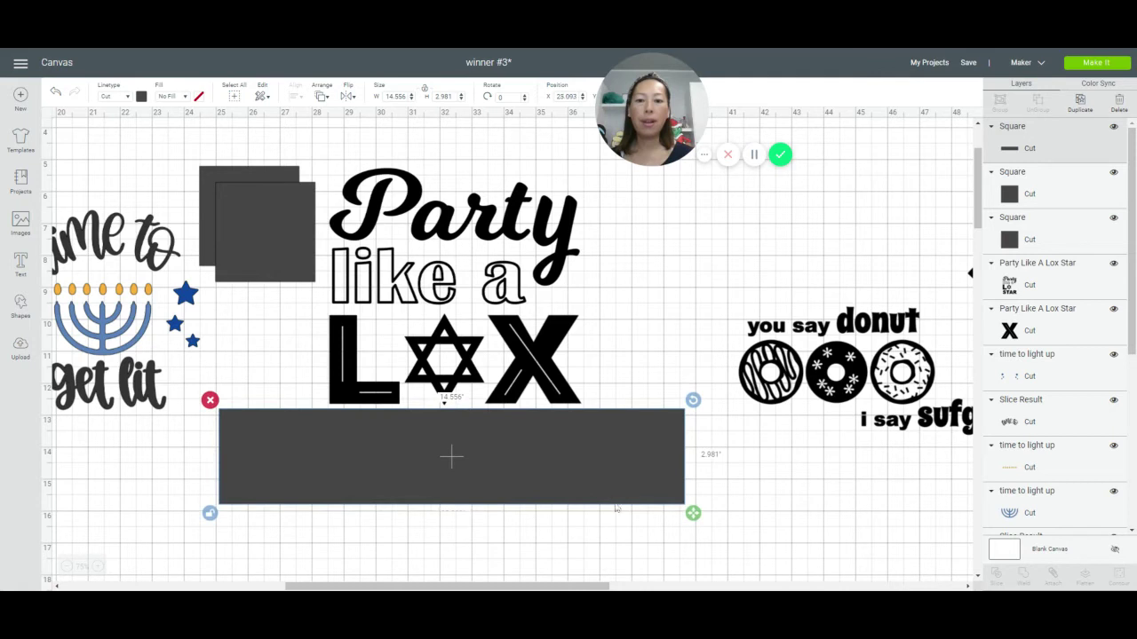
left_click(611, 538)
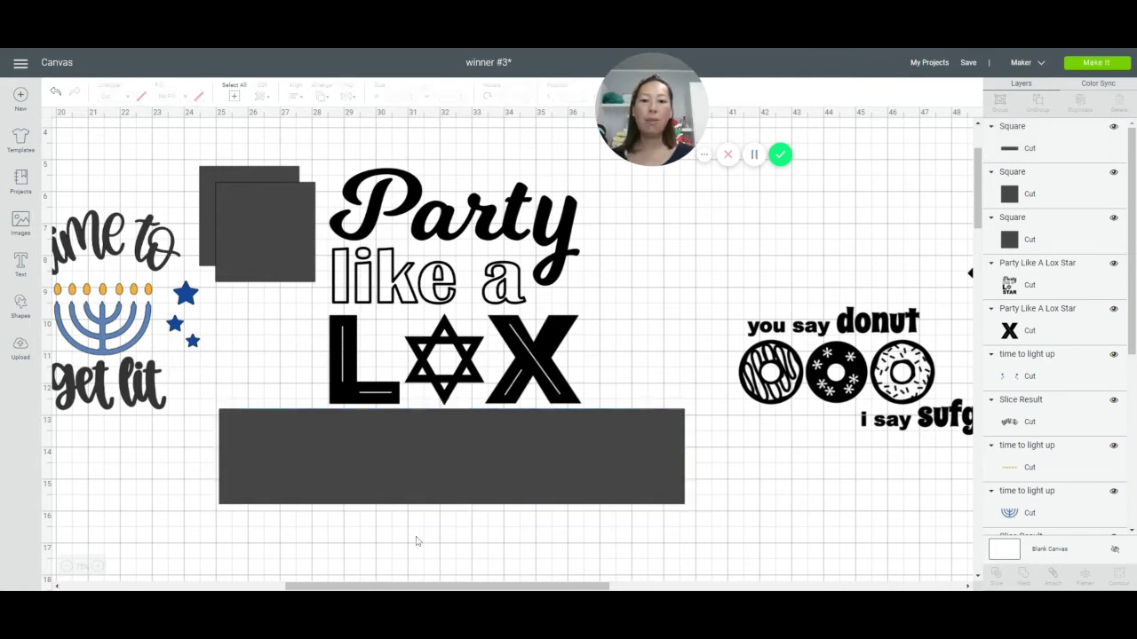
Step: Slice "STAR" out of the main design with the rectangle, and delete the leftover rectangle and the gray "STAR" copy
left_click_drag(416, 539, 385, 375)
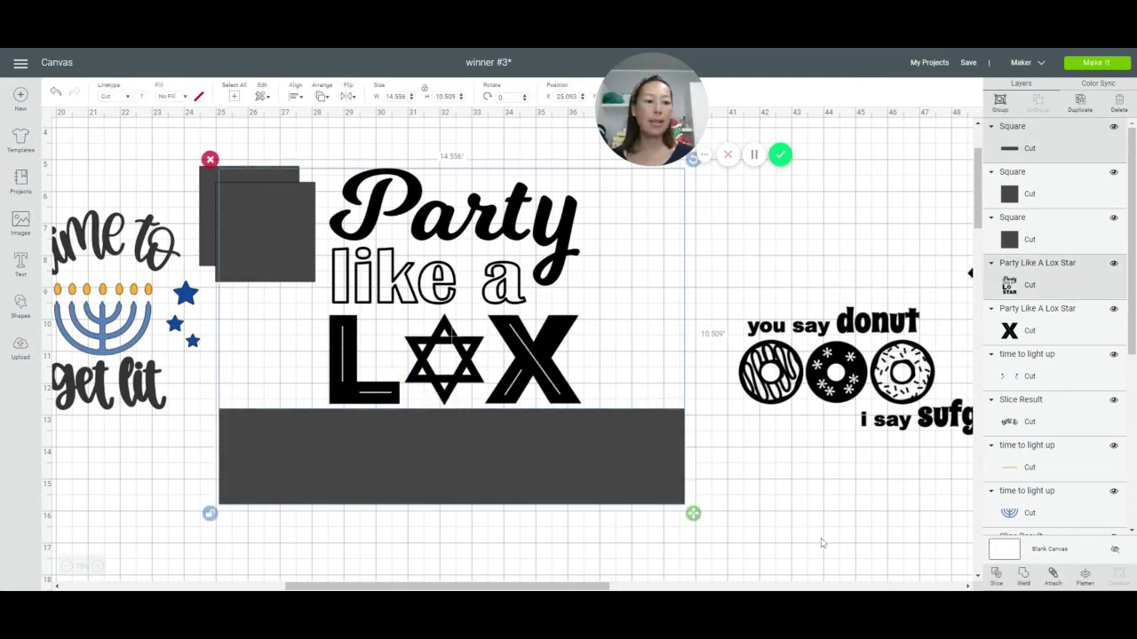
left_click(996, 576)
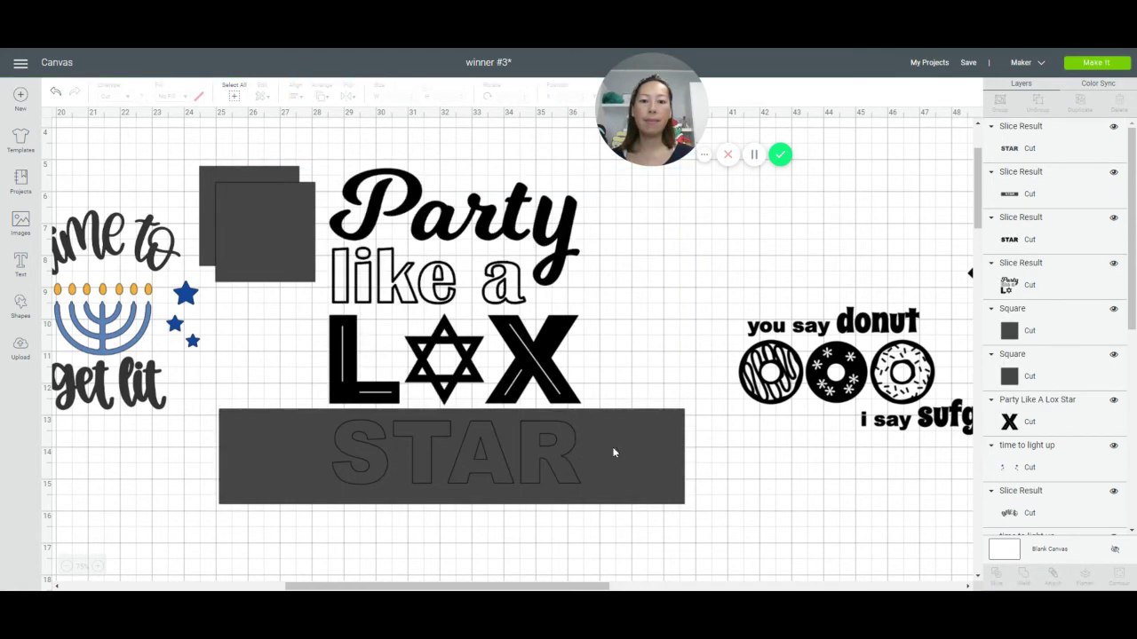
left_click_drag(612, 452, 631, 530)
left_click(220, 464)
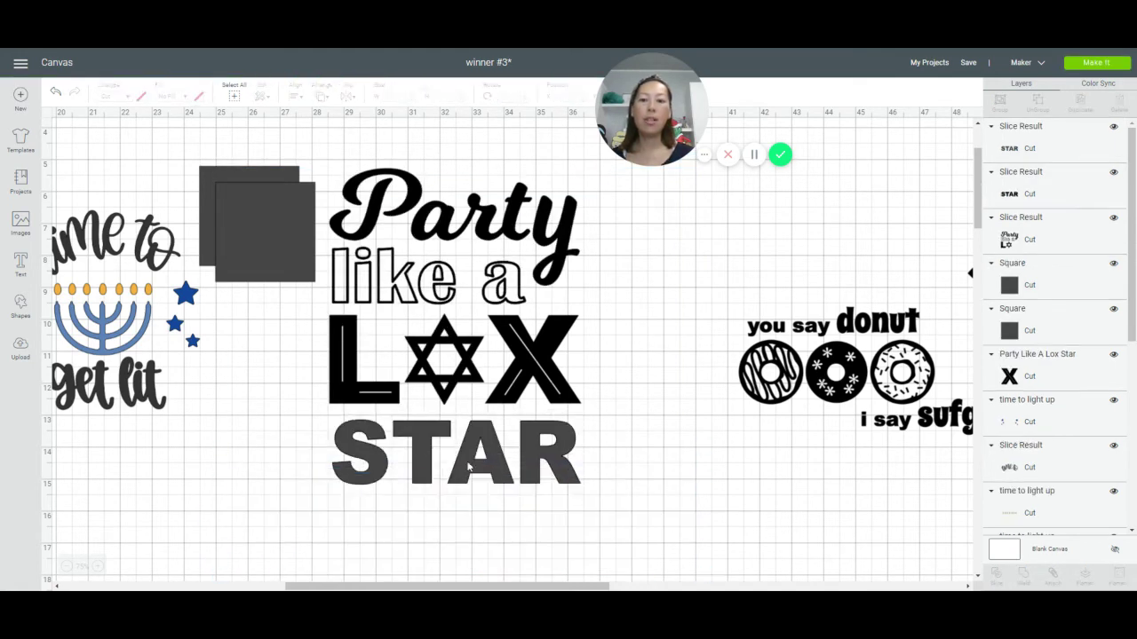
left_click_drag(522, 460, 531, 566)
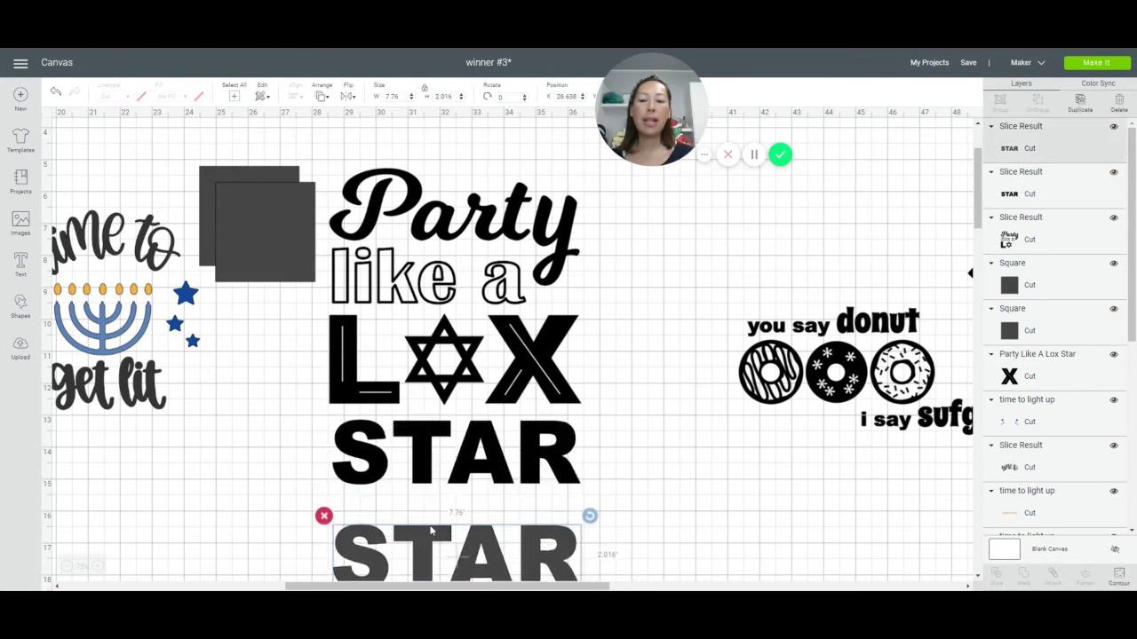
left_click(323, 515)
Step: Move the sliced black "STAR" away from the design and undo the move
left_click_drag(370, 462, 274, 497)
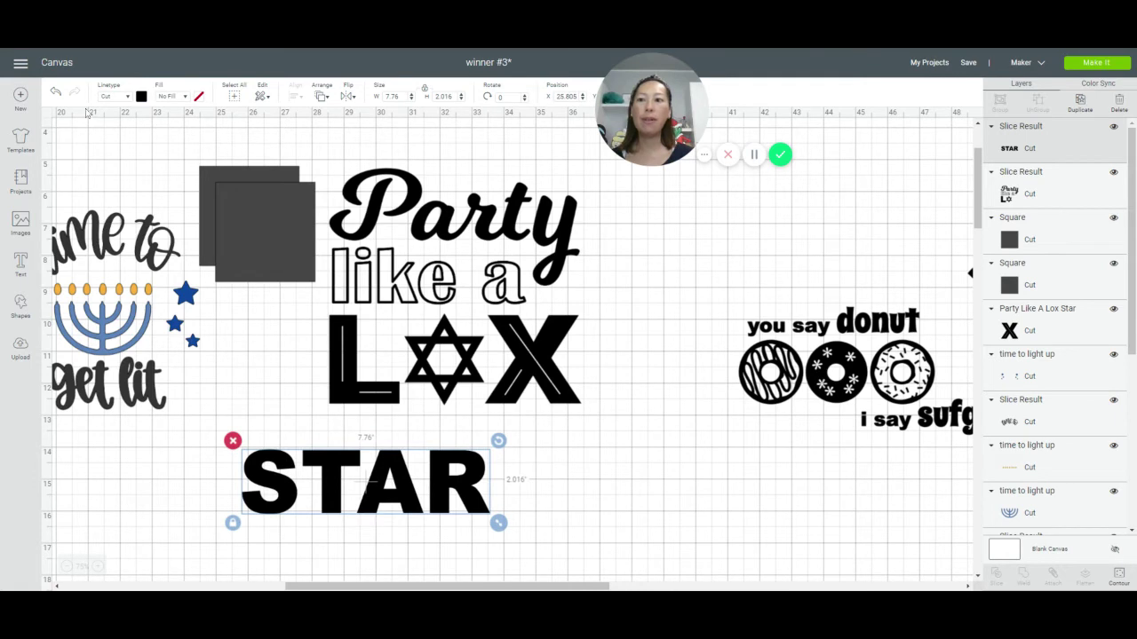
left_click(56, 99)
left_click(55, 94)
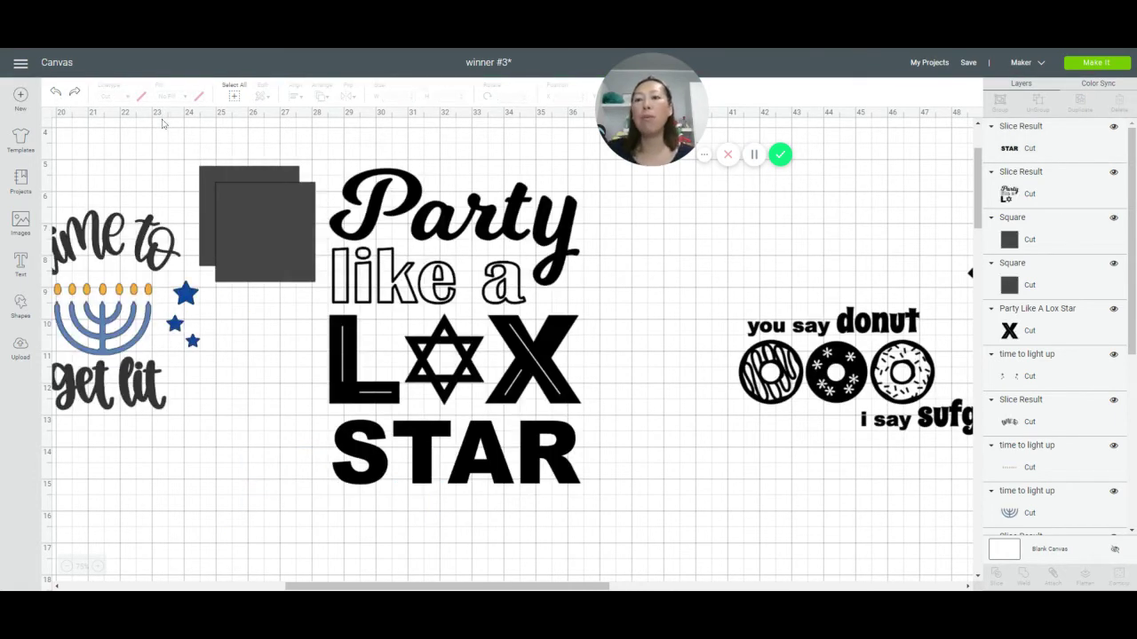
Step: Recolor the separated word "STAR" red
left_click(417, 442)
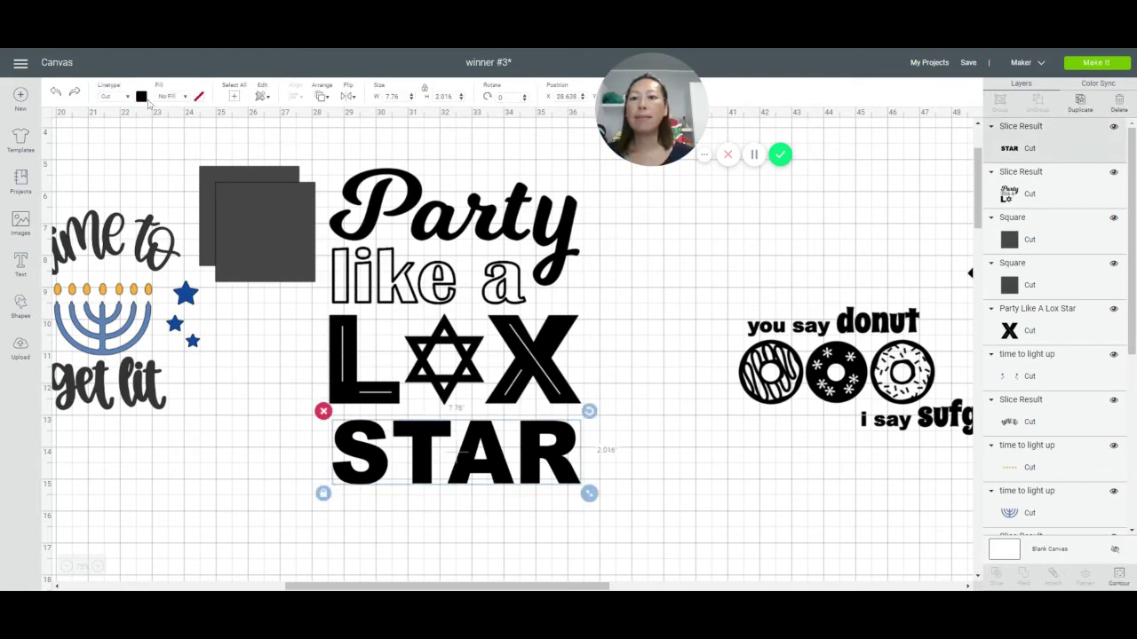
left_click(140, 96)
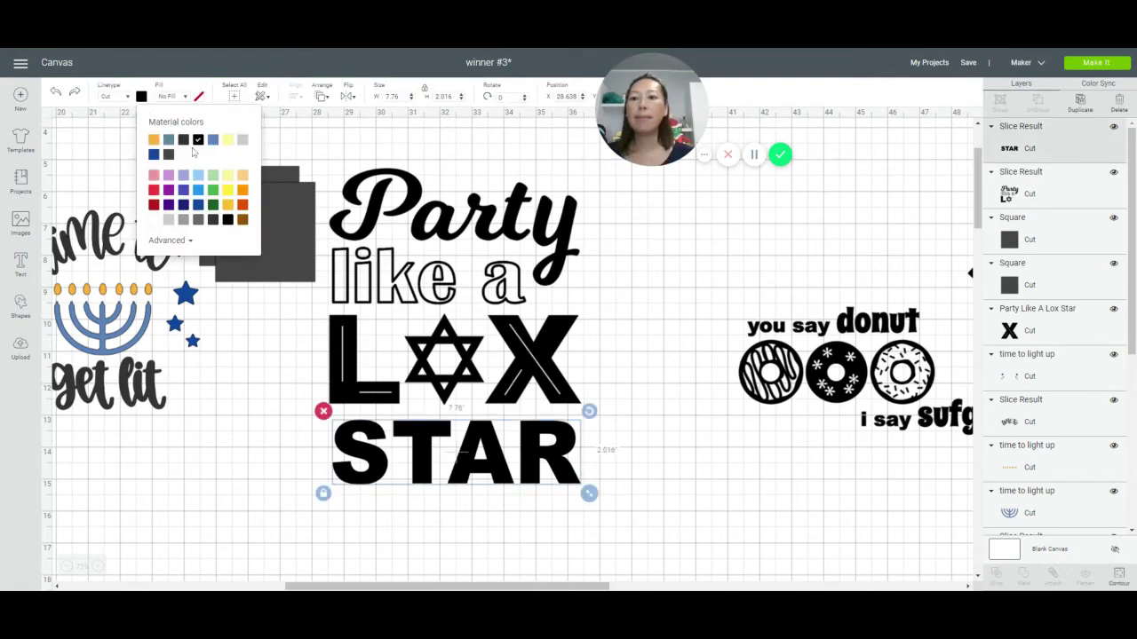
left_click(154, 191)
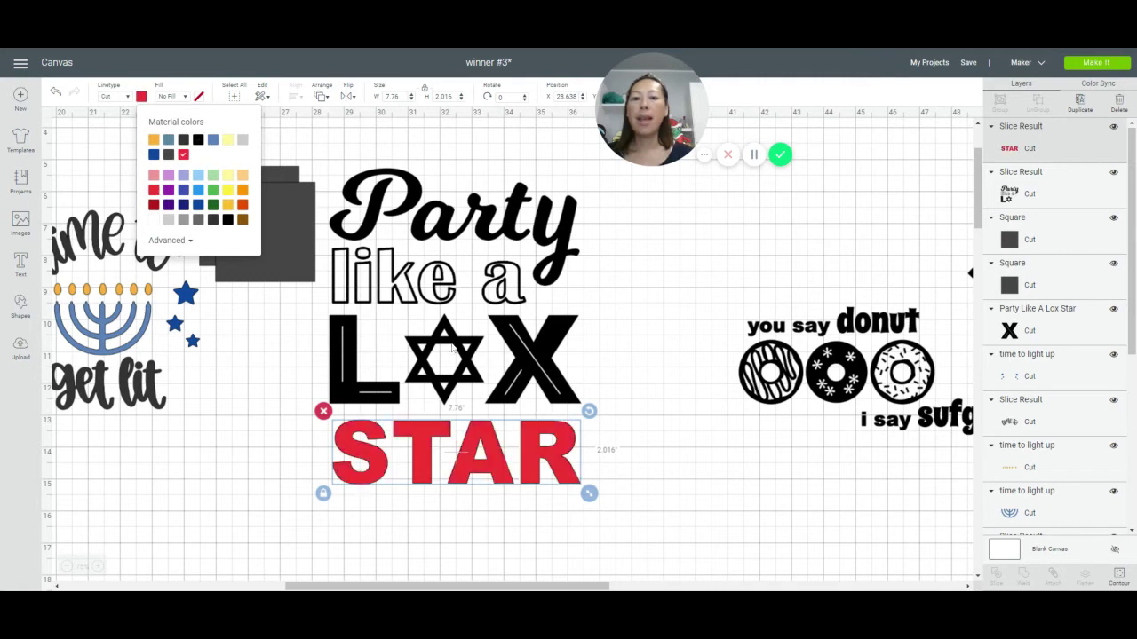
Step: Move the front square beneath the other one onto the row with "L", star and "X", and stretch it to about 13.72 by 3.22 inches
left_click(452, 349)
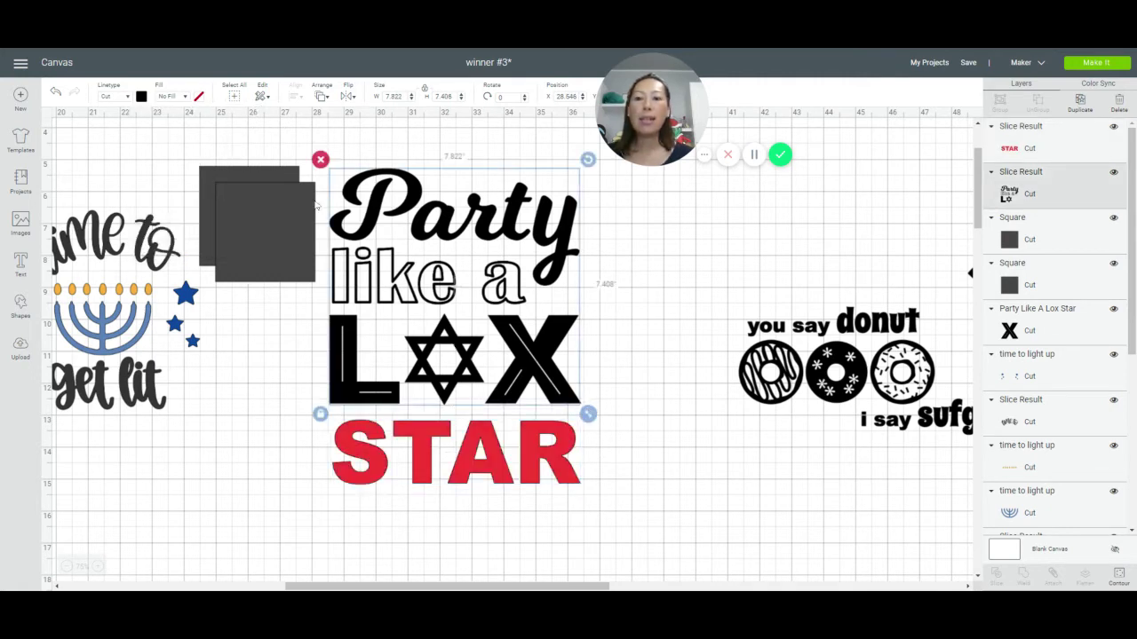
left_click(276, 243)
left_click_drag(276, 243, 277, 372)
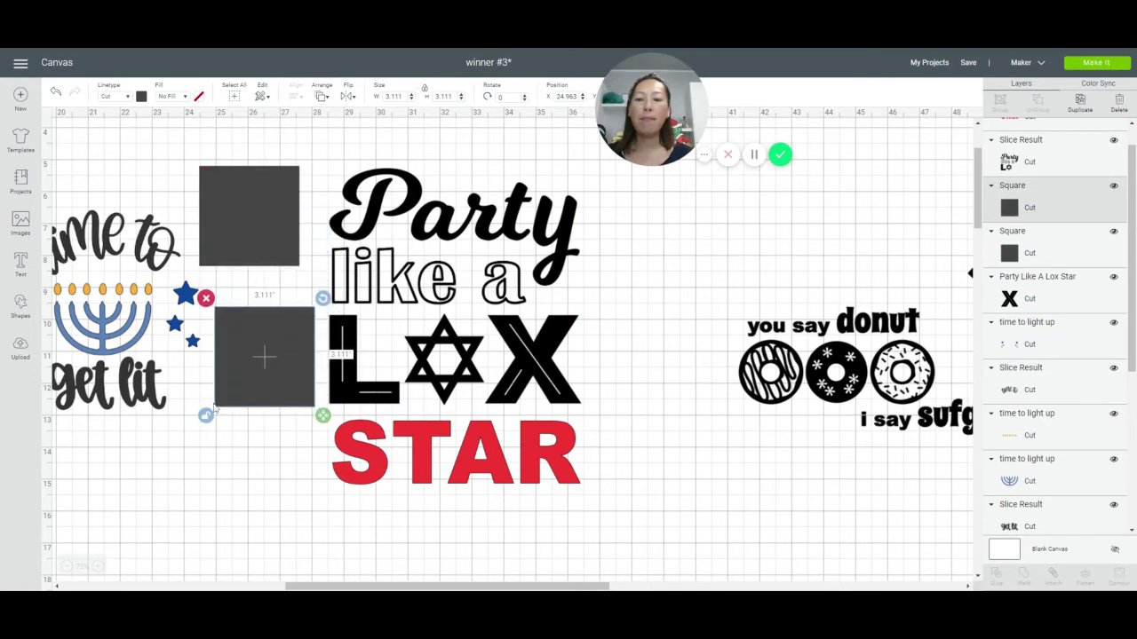
left_click_drag(322, 415, 662, 420)
left_click(254, 472)
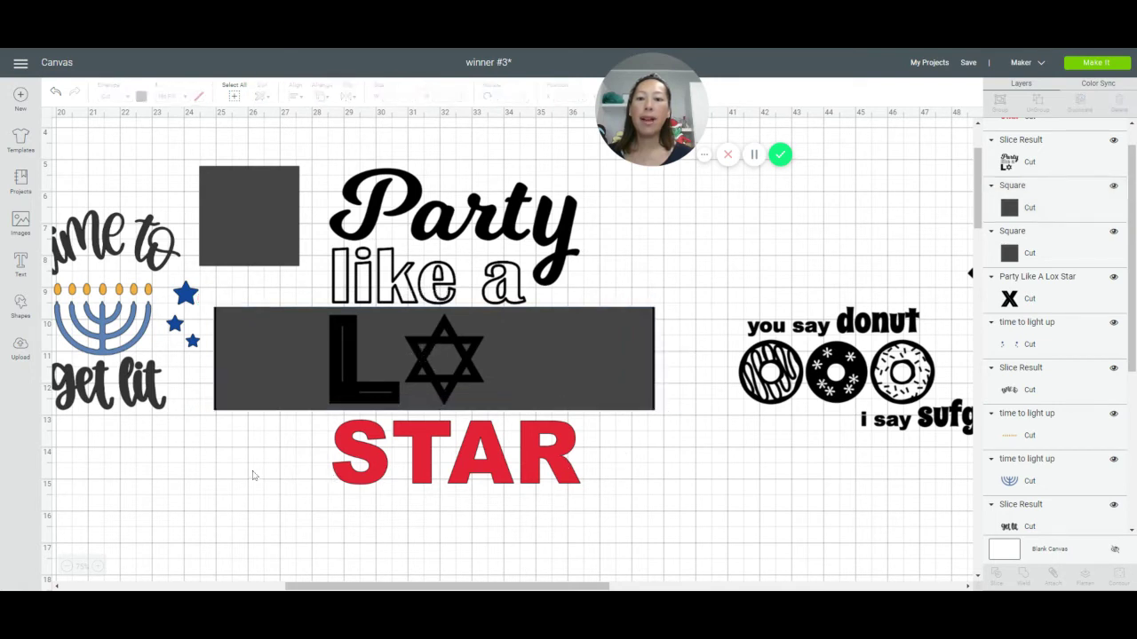
left_click_drag(253, 460, 310, 339)
left_click(201, 373)
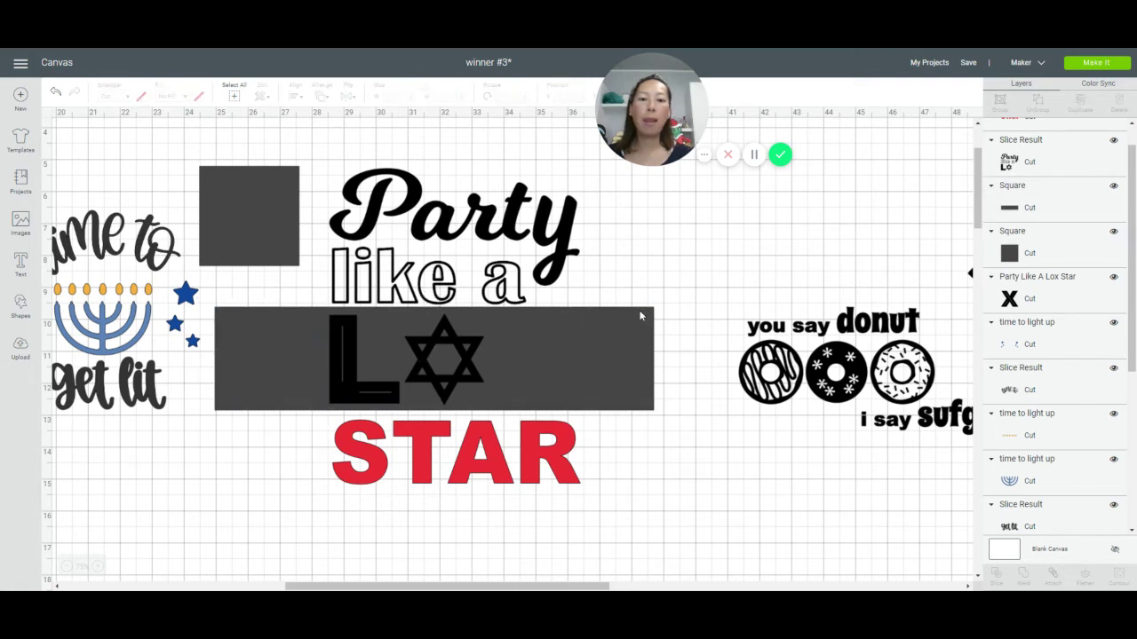
Step: Slice the "L" and star out of the main design with the rectangle, and move the leftover rectangle and spare square clear of it
left_click(261, 358)
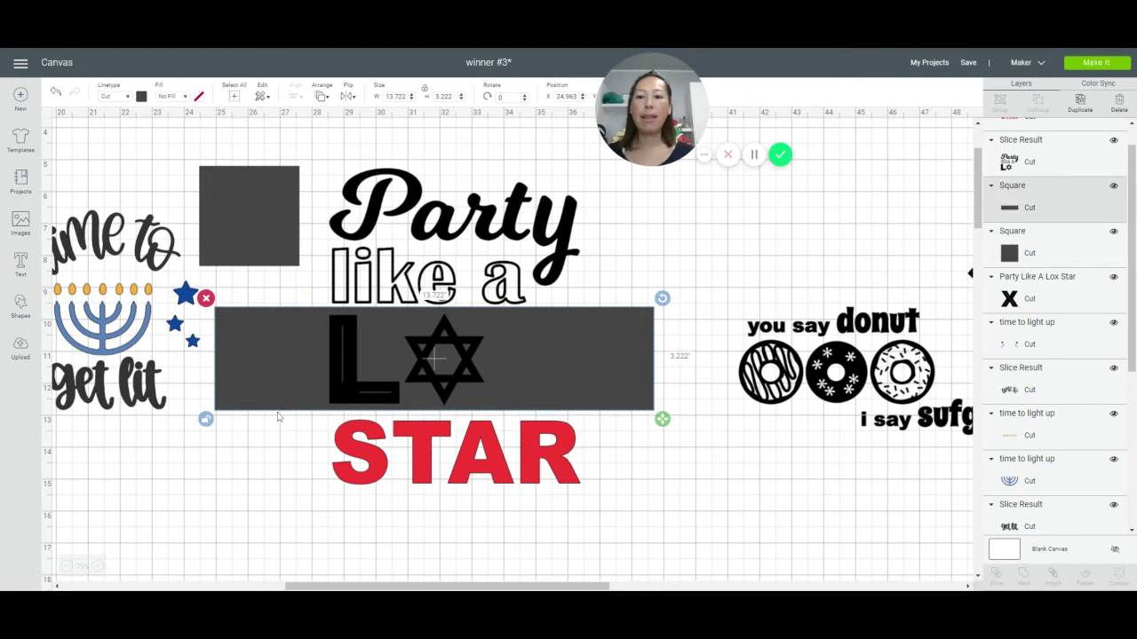
left_click_drag(271, 385, 384, 367)
left_click(267, 341)
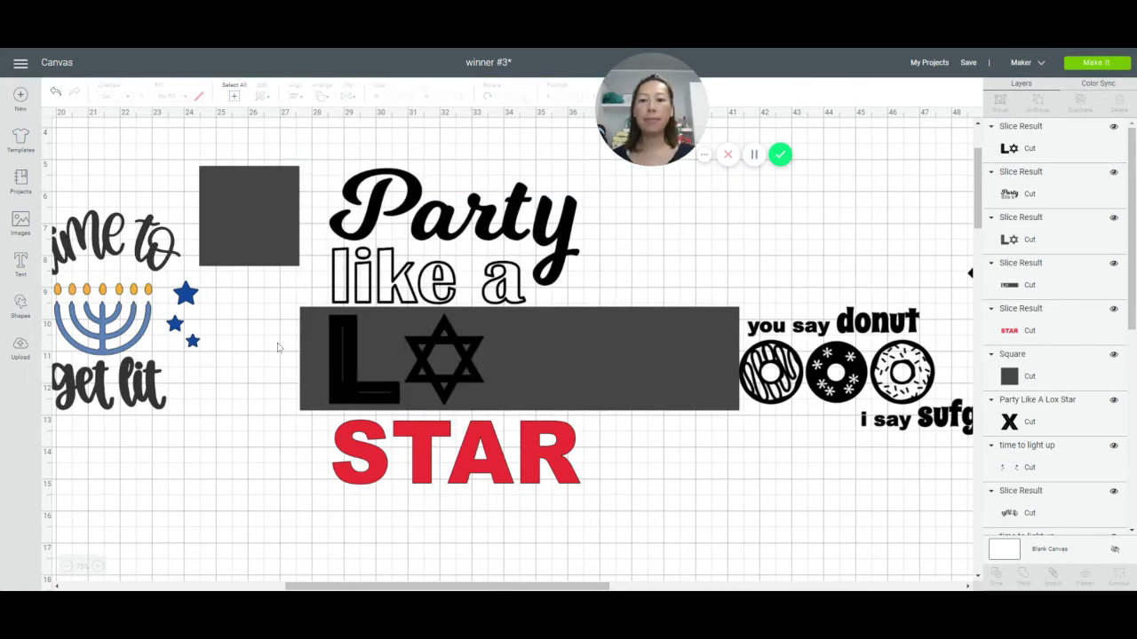
left_click_drag(608, 346, 482, 499)
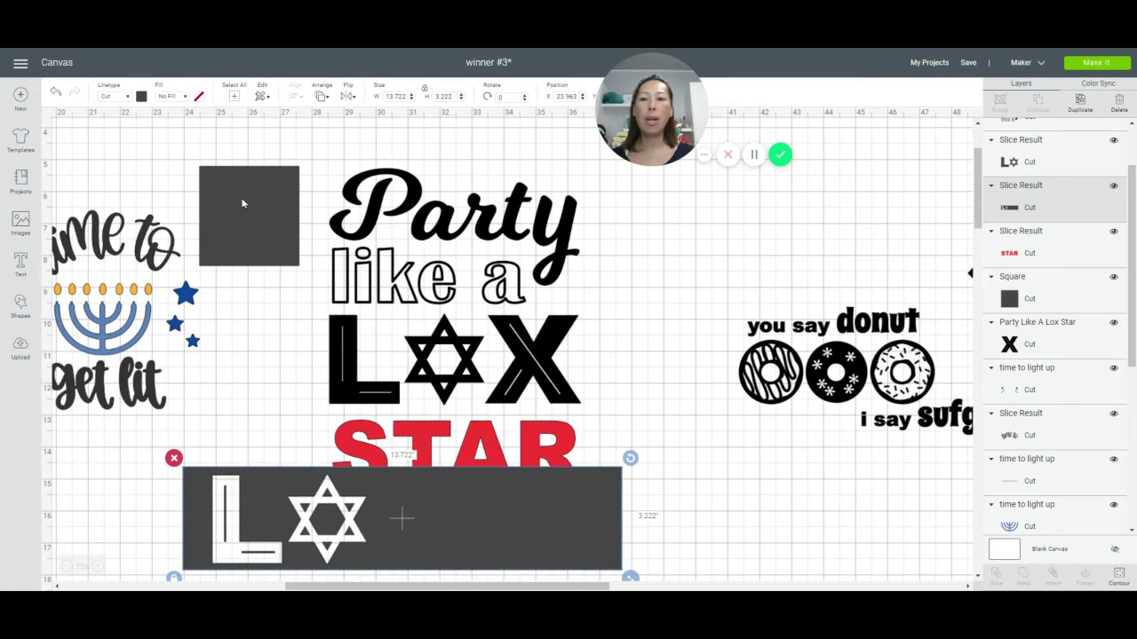
left_click_drag(243, 204, 95, 454)
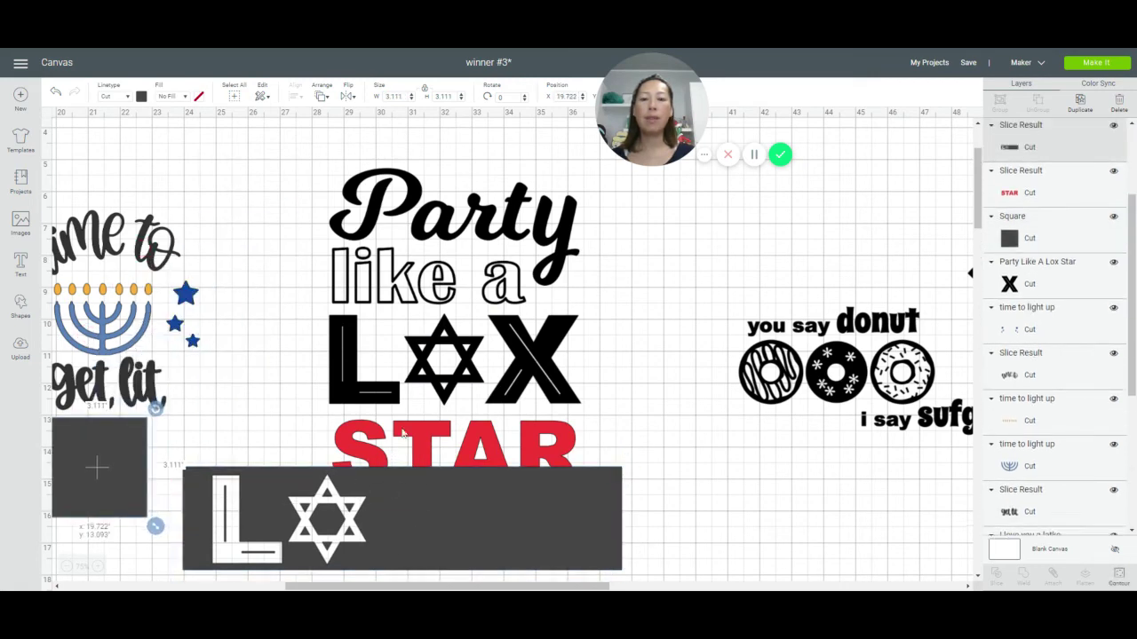
Step: Shrink the leftover rectangle to about 8.83 by 2.07 inches and move it over the words "like a"
left_click_drag(413, 489, 351, 266)
left_click_drag(499, 307, 498, 307)
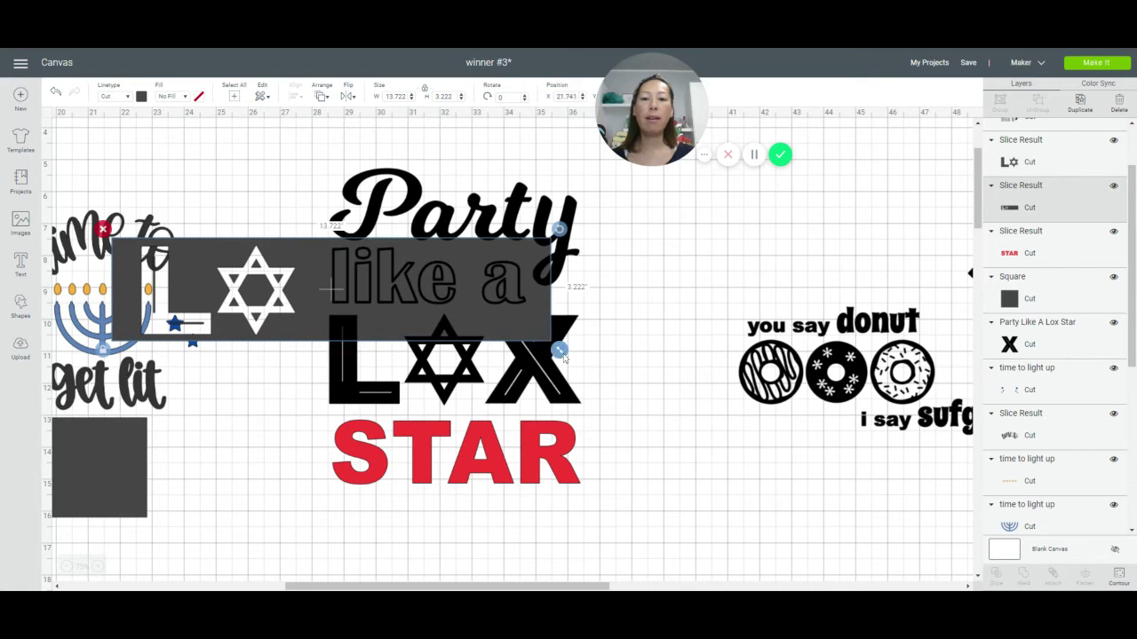
left_click_drag(561, 355, 400, 287)
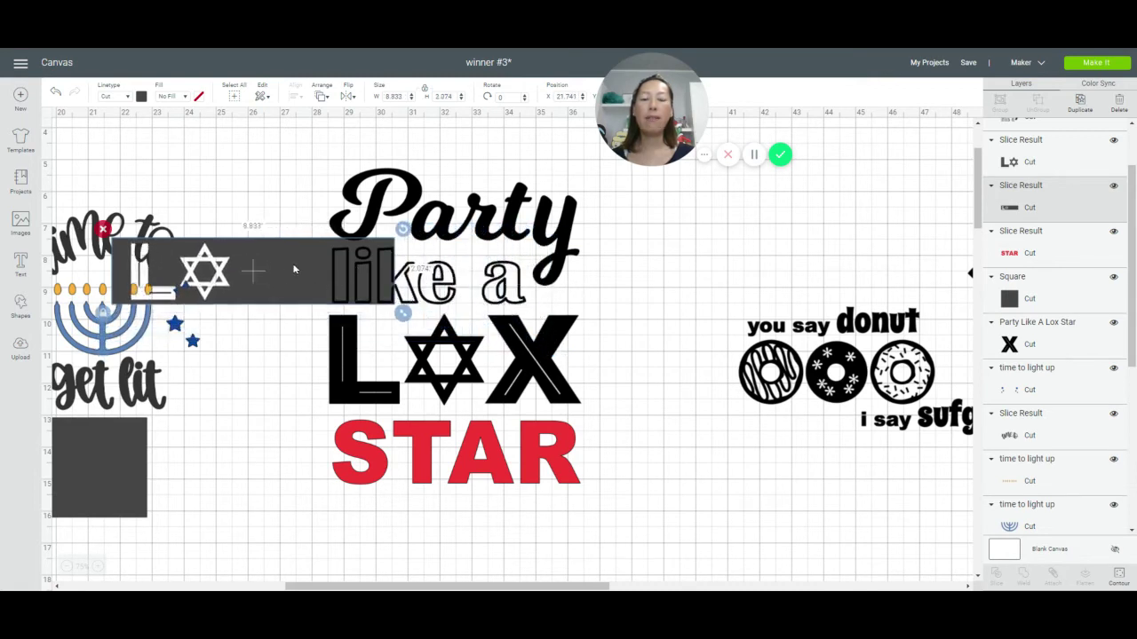
left_click_drag(294, 269, 414, 280)
left_click(628, 308)
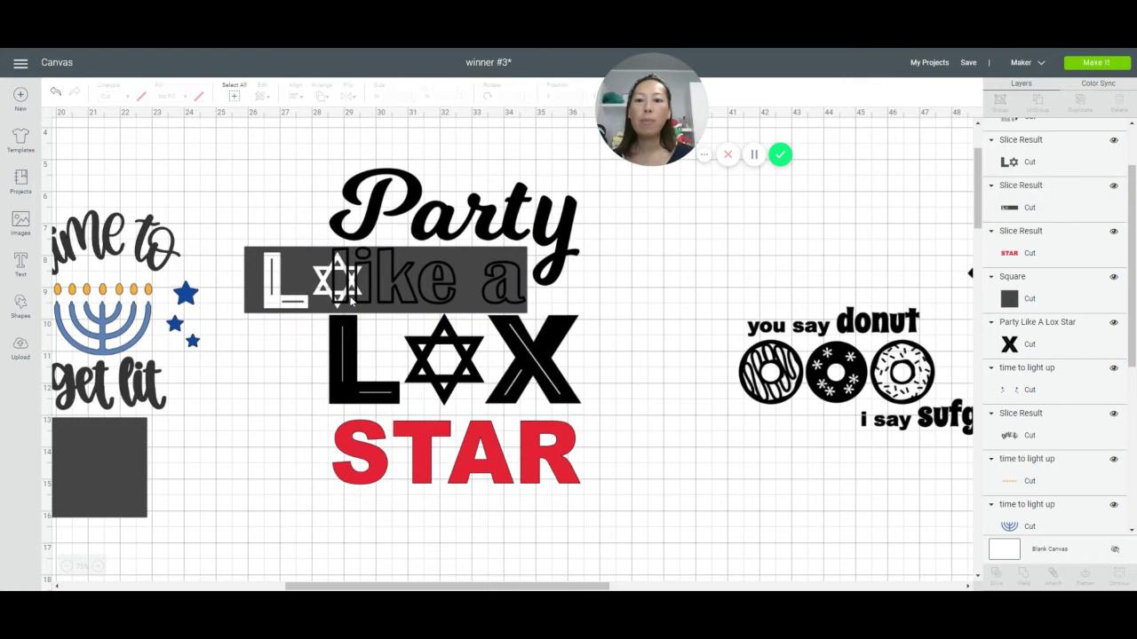
Step: Unlock the rectangle's proportions, stretch it to about 14.83 by 1.84 inches, and position its solid end over "like a"
left_click(294, 286)
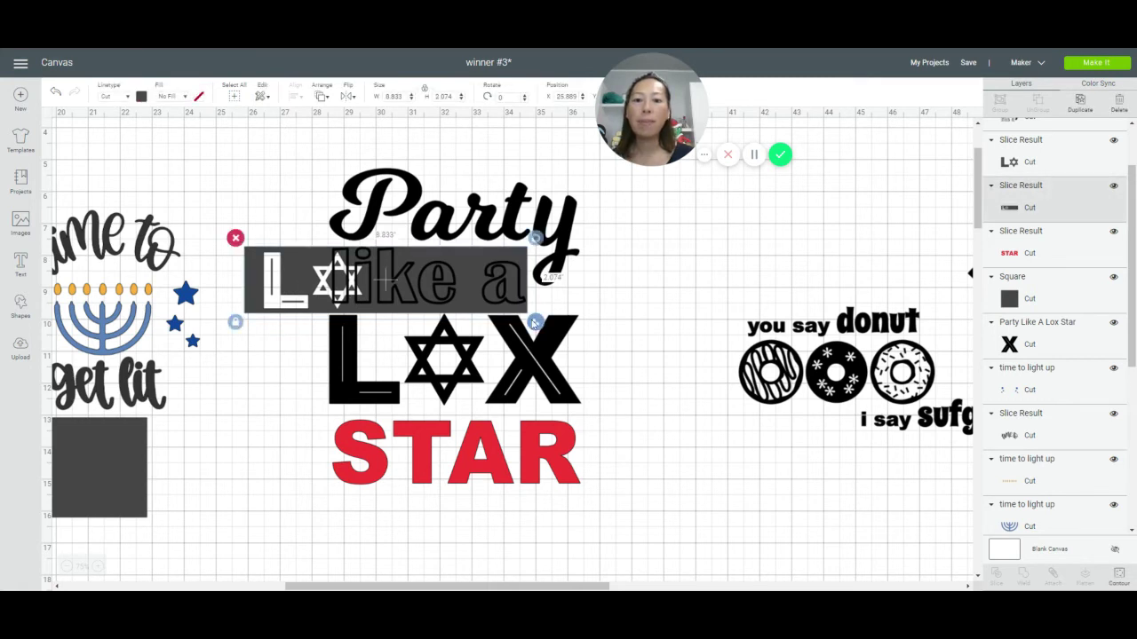
left_click_drag(536, 324, 591, 335)
left_click_drag(586, 266, 497, 287)
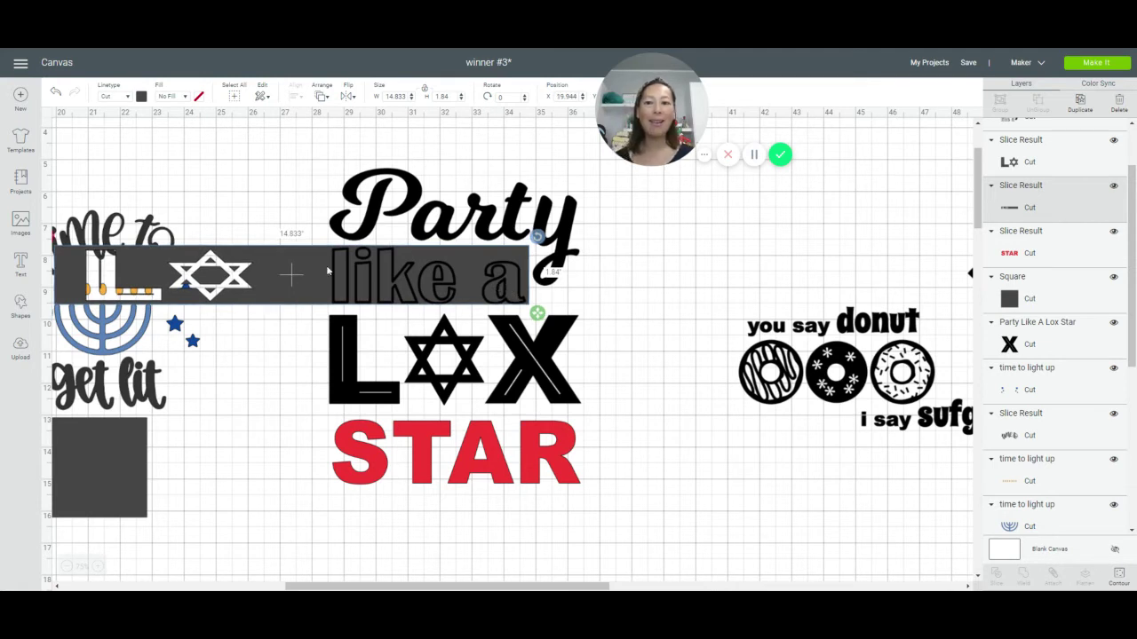
left_click(251, 209)
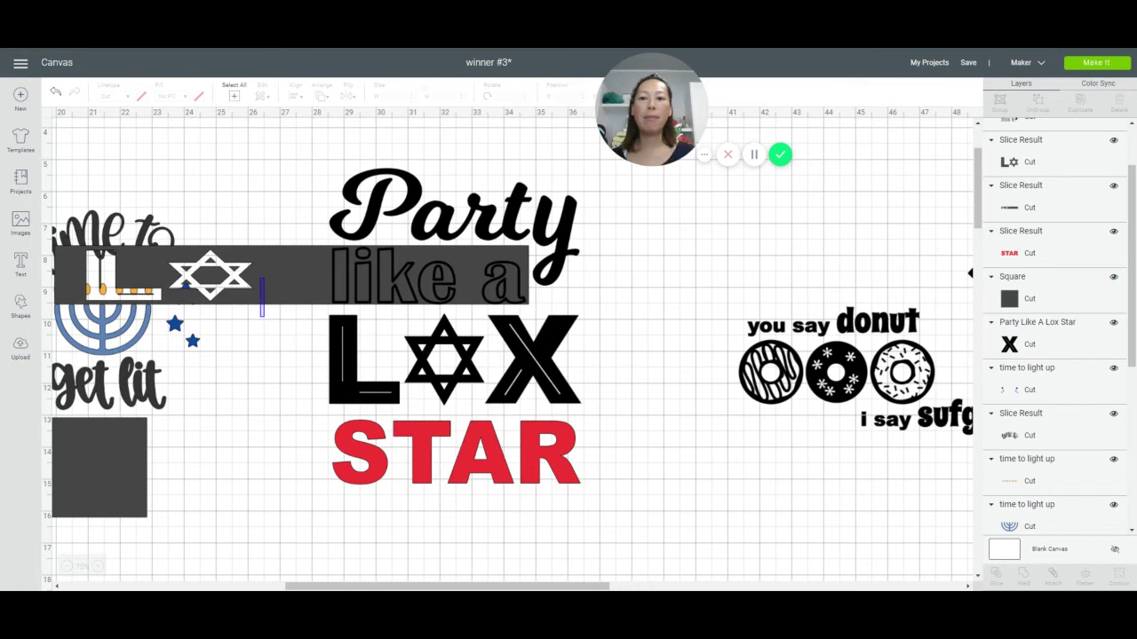
left_click_drag(263, 278, 286, 272)
Step: Move the "L", star, "X" and "STAR" pieces together down by about 3 inches, away from "like a"
left_click_drag(299, 341, 638, 518)
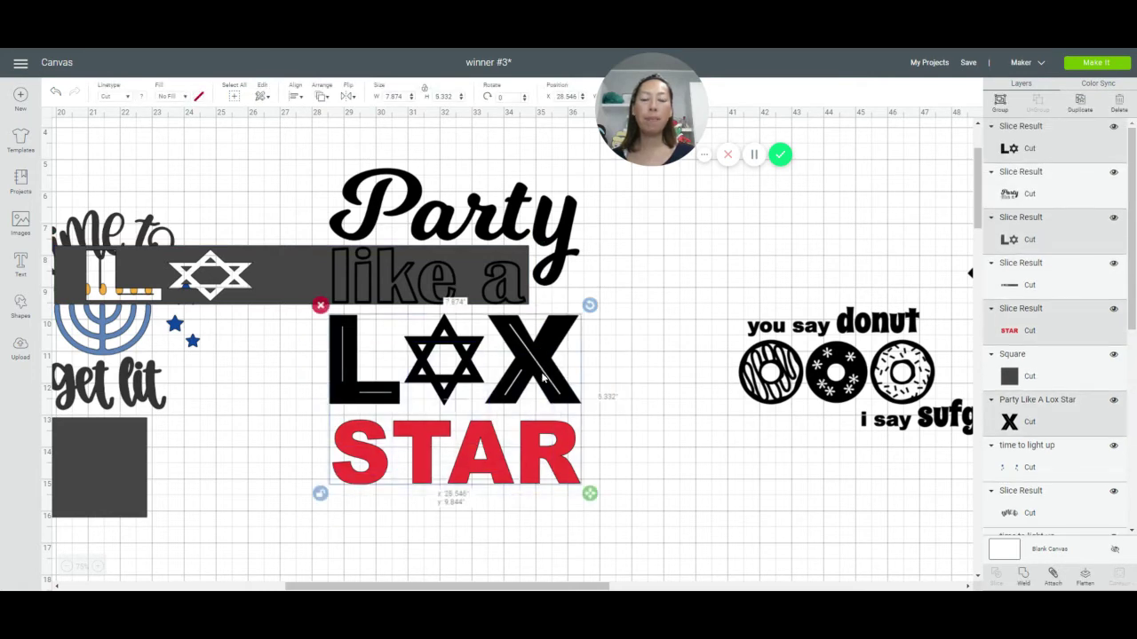
left_click_drag(571, 380, 575, 475)
left_click(387, 342)
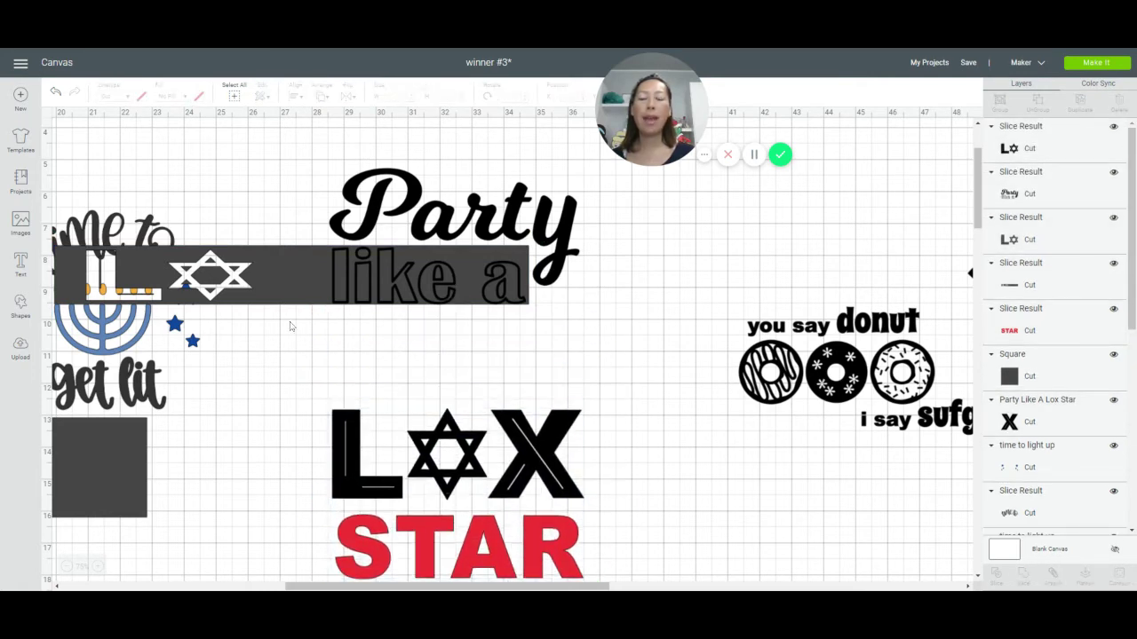
Step: Slice "like a" out of the main design with the rectangle, and delete the leftover rectangle and the black "like a" copy
left_click_drag(397, 319, 287, 286)
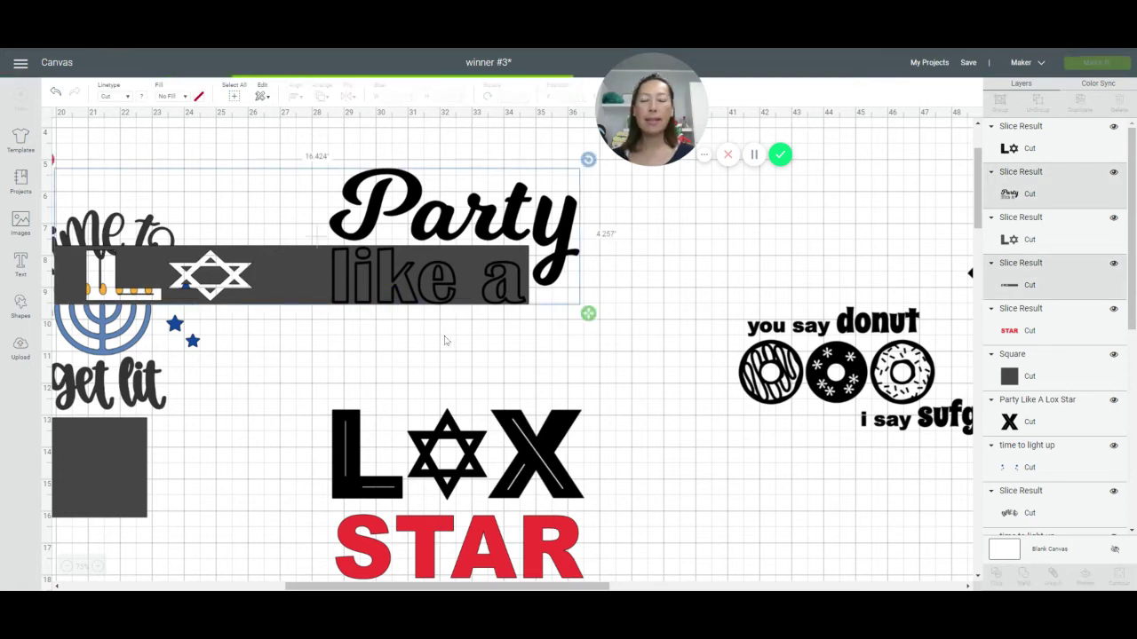
key("Delete")
key("ctrl+z")
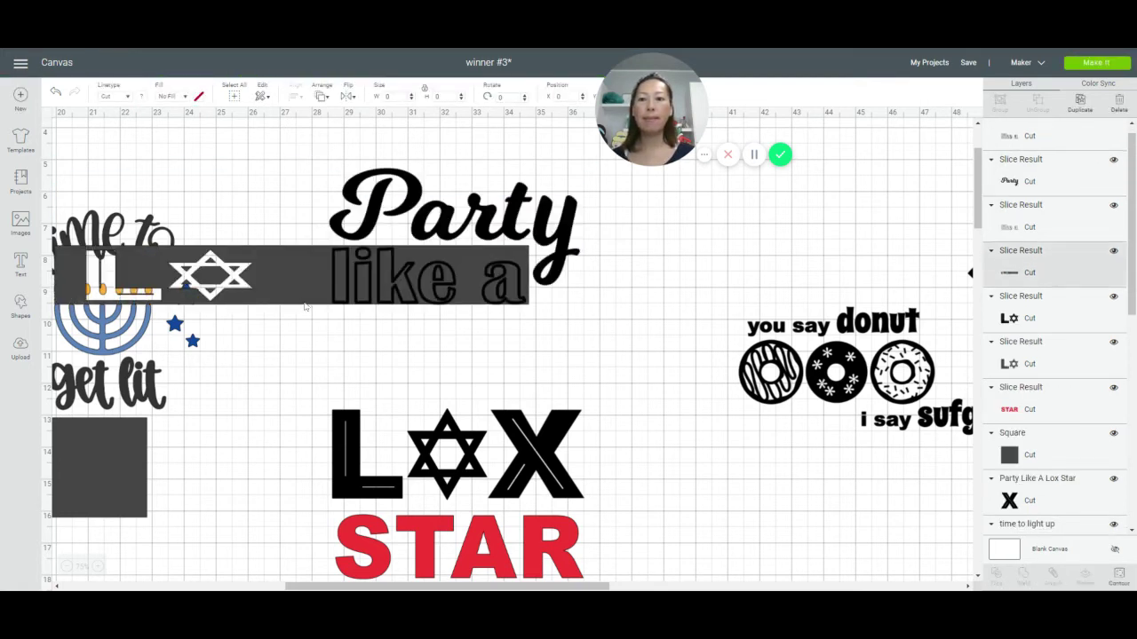
left_click_drag(311, 281, 302, 355)
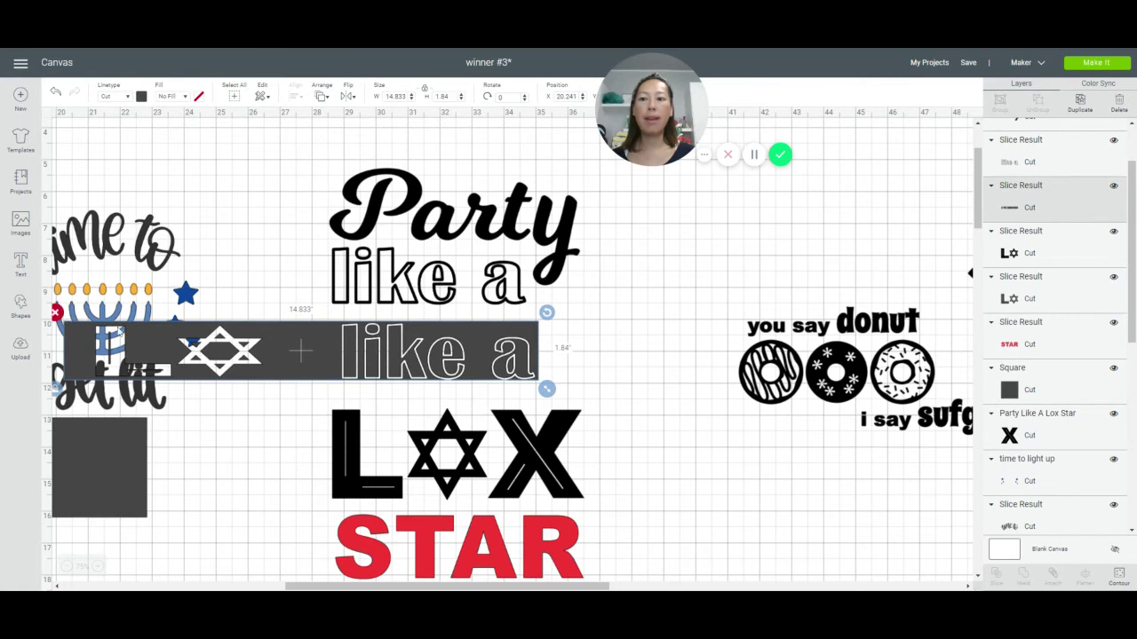
key("Delete")
left_click_drag(415, 283, 332, 366)
left_click(239, 321)
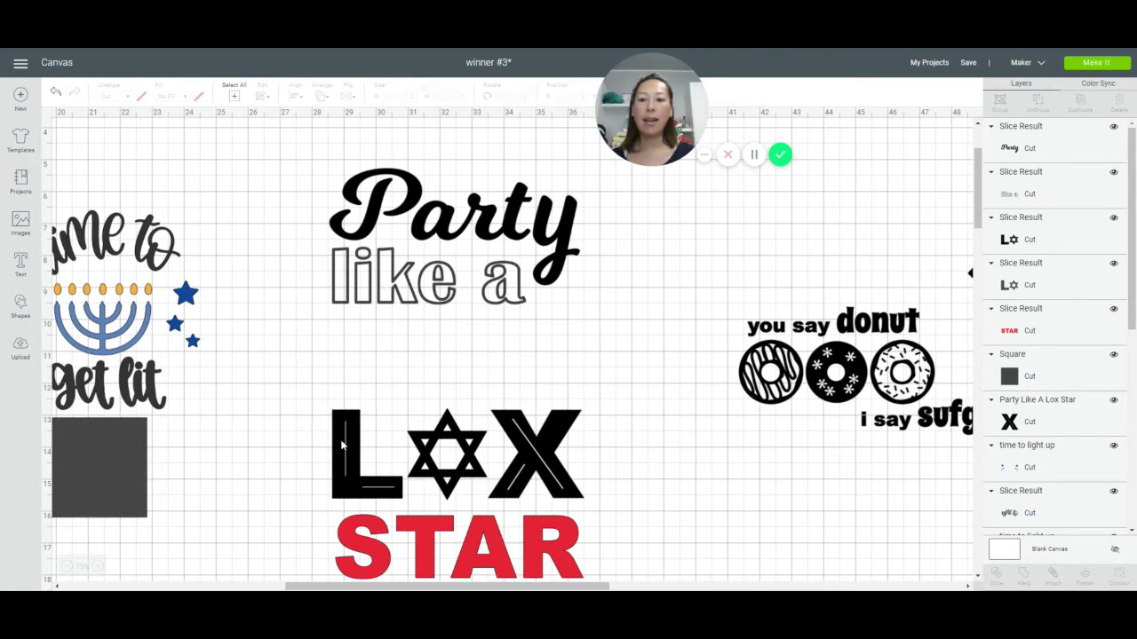
Step: Delete the gray copy of the "L" and star, and move the black "L", star and "X" up into one row
left_click_drag(342, 446, 344, 400)
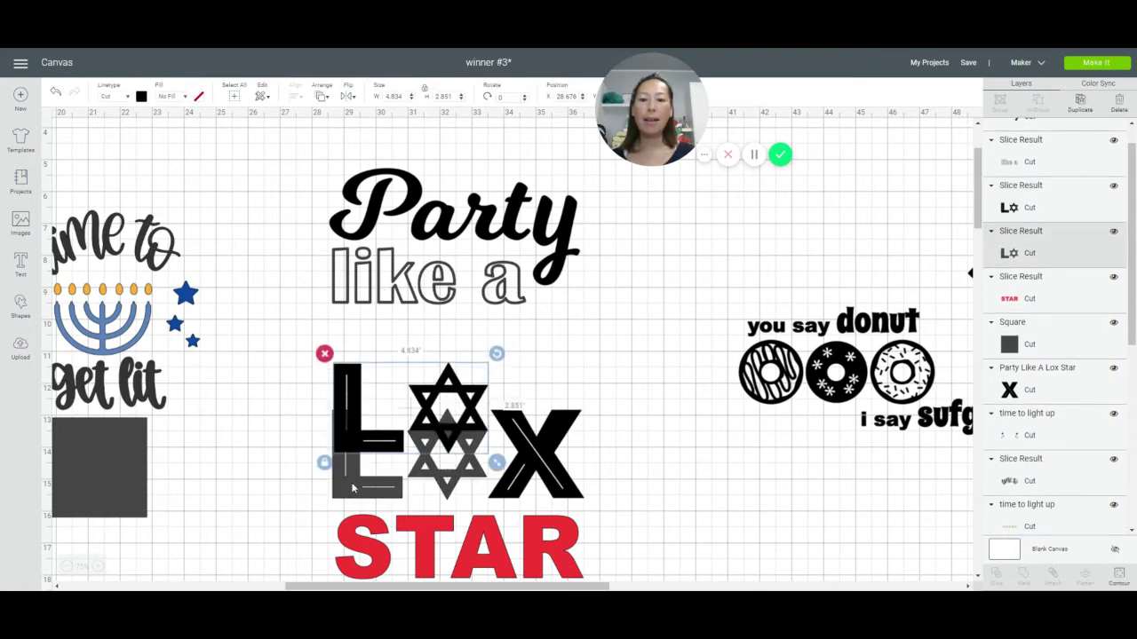
left_click_drag(353, 488, 295, 497)
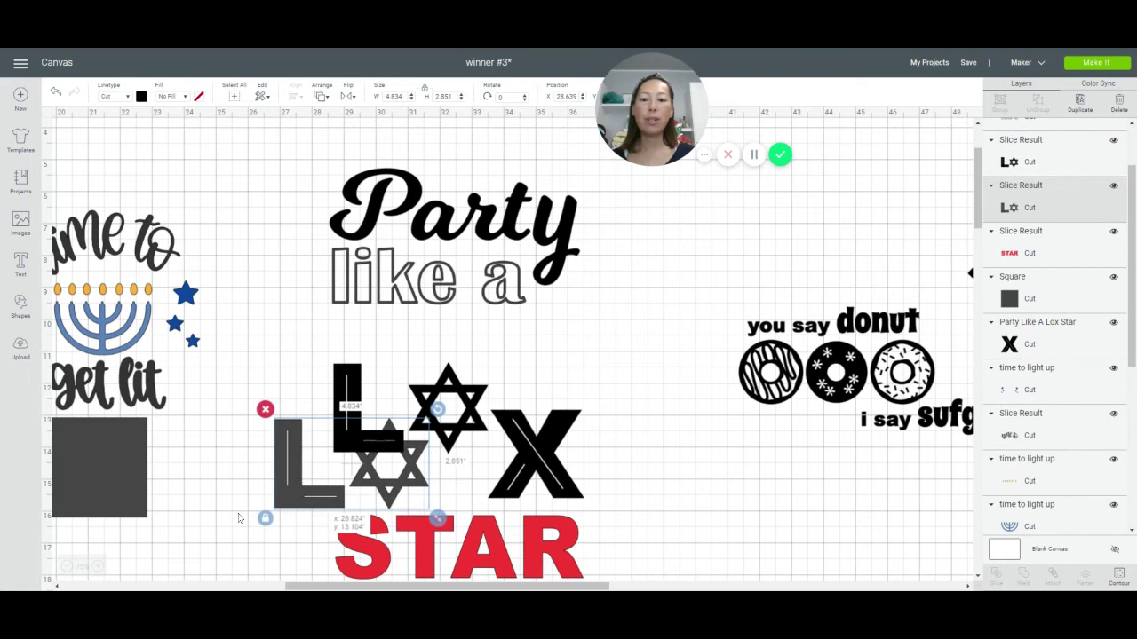
left_click(265, 409)
left_click_drag(532, 453, 534, 406)
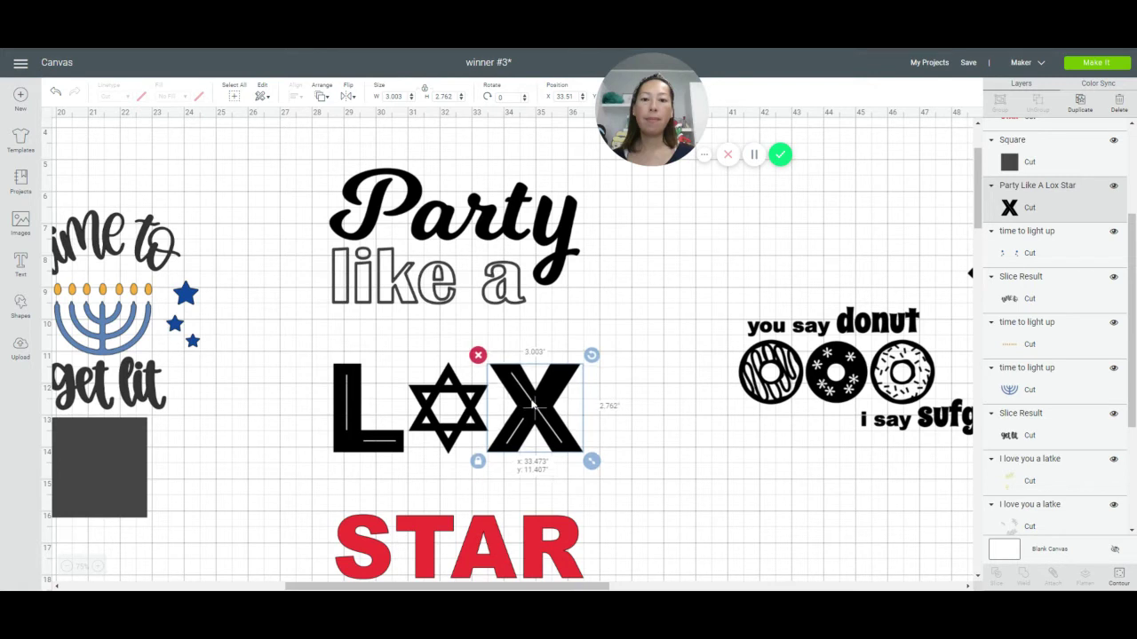
left_click(411, 322)
Step: Move the separated word "Party" up slightly and recolor it light purple
mouse_move(437, 231)
left_mouse_down()
mouse_move(436, 191)
mouse_move(435, 210)
left_mouse_up()
scroll(440, 240, "down", 1)
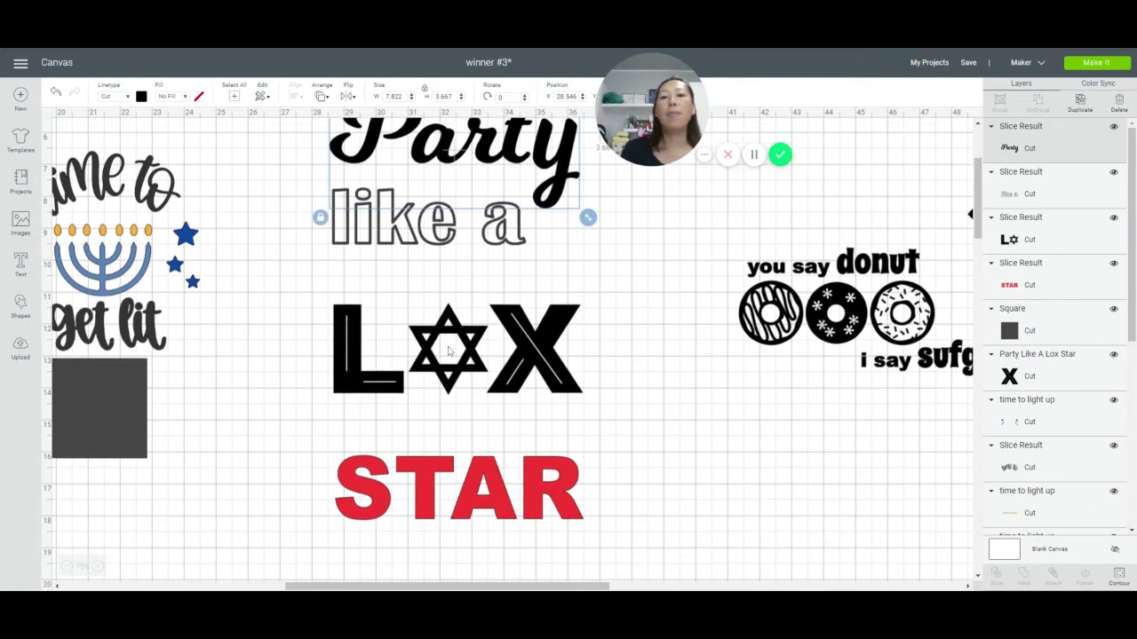
scroll(444, 267, "up", 2)
left_click(142, 97)
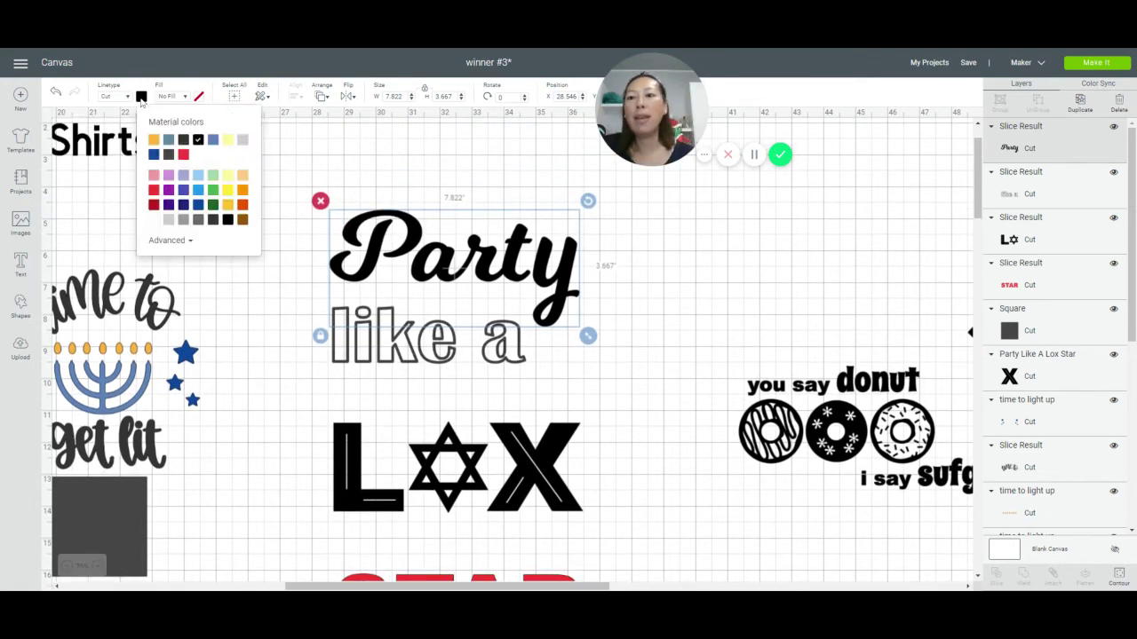
left_click(168, 177)
left_click(302, 347)
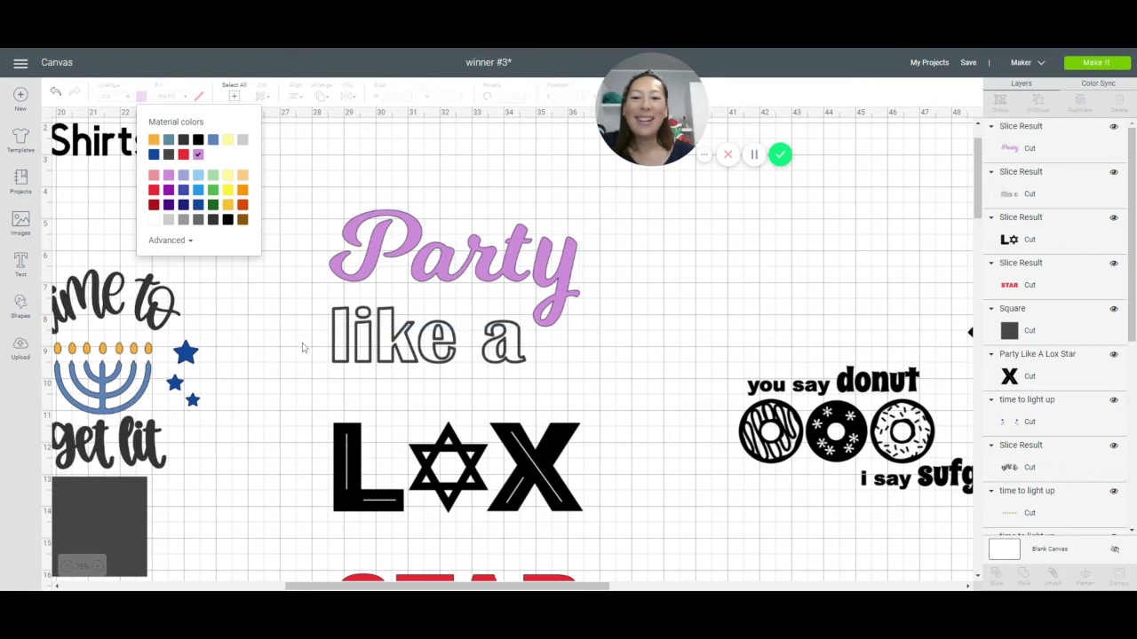
Step: Recolor the separated words "like a" green
left_click(417, 343)
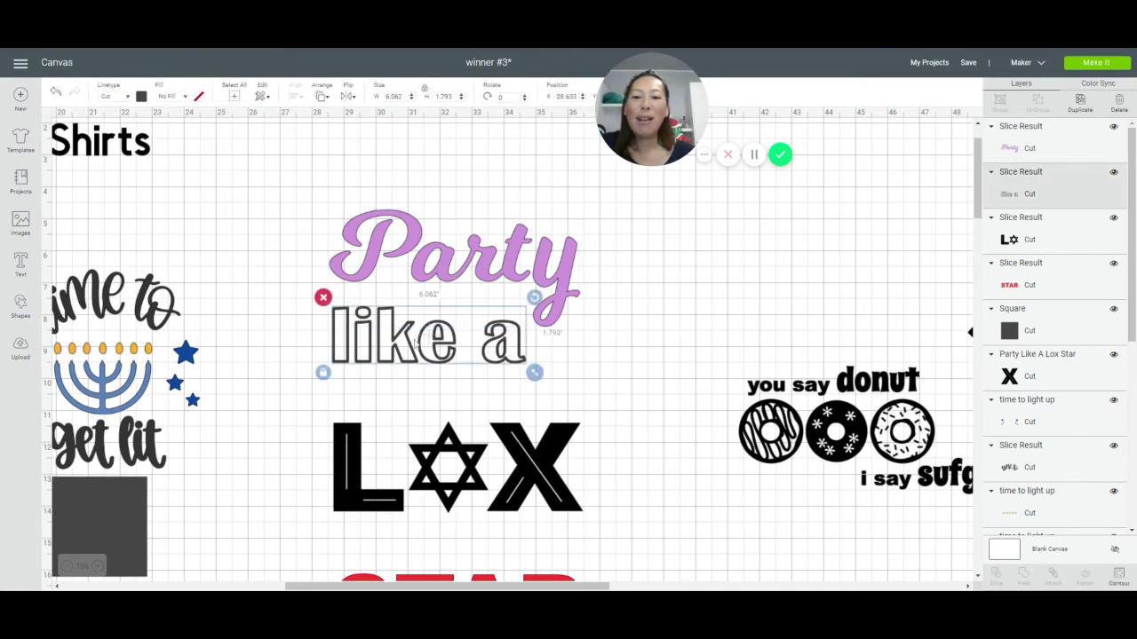
left_click(141, 97)
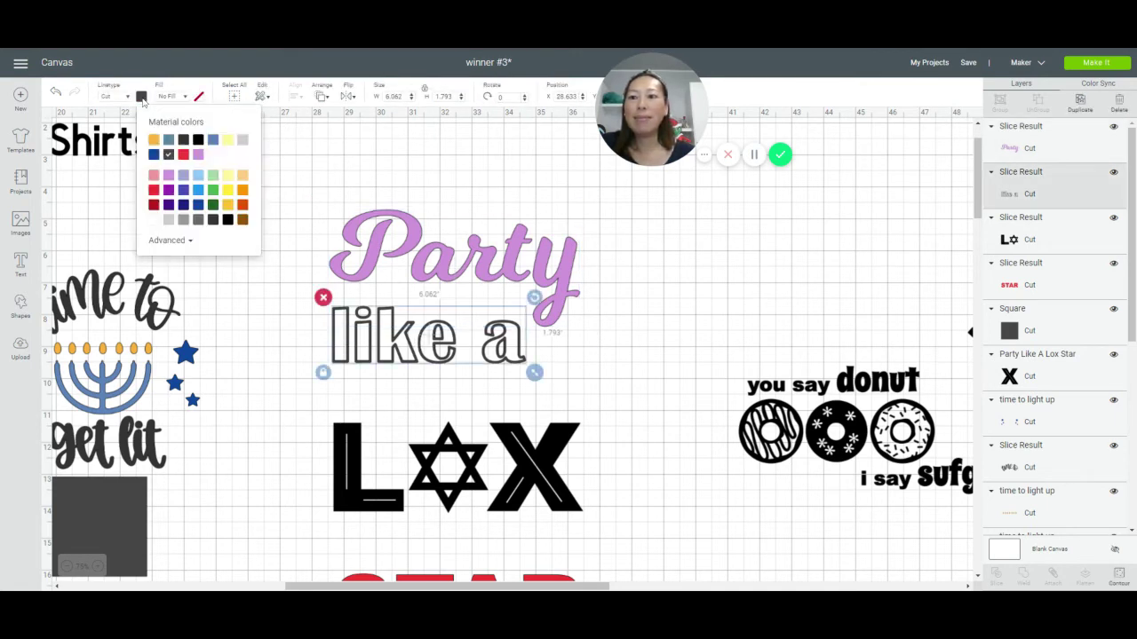
left_click(213, 191)
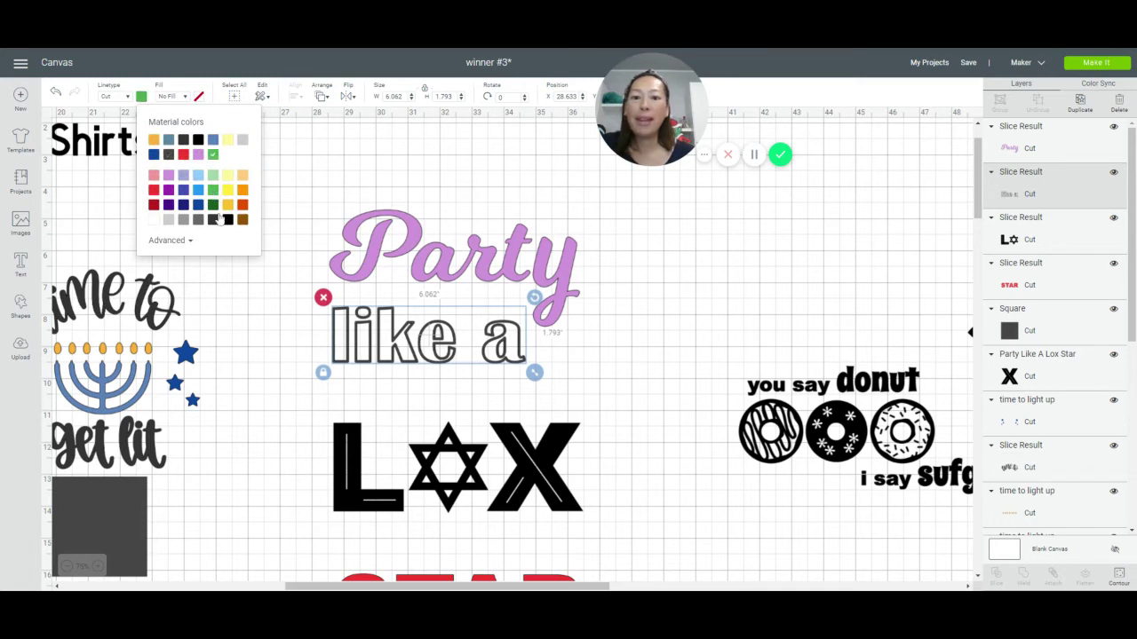
Step: Try to isolate the star in a duplicate of the "L" and star by hiding the "L" contour, and delete the duplicate
left_click(471, 468)
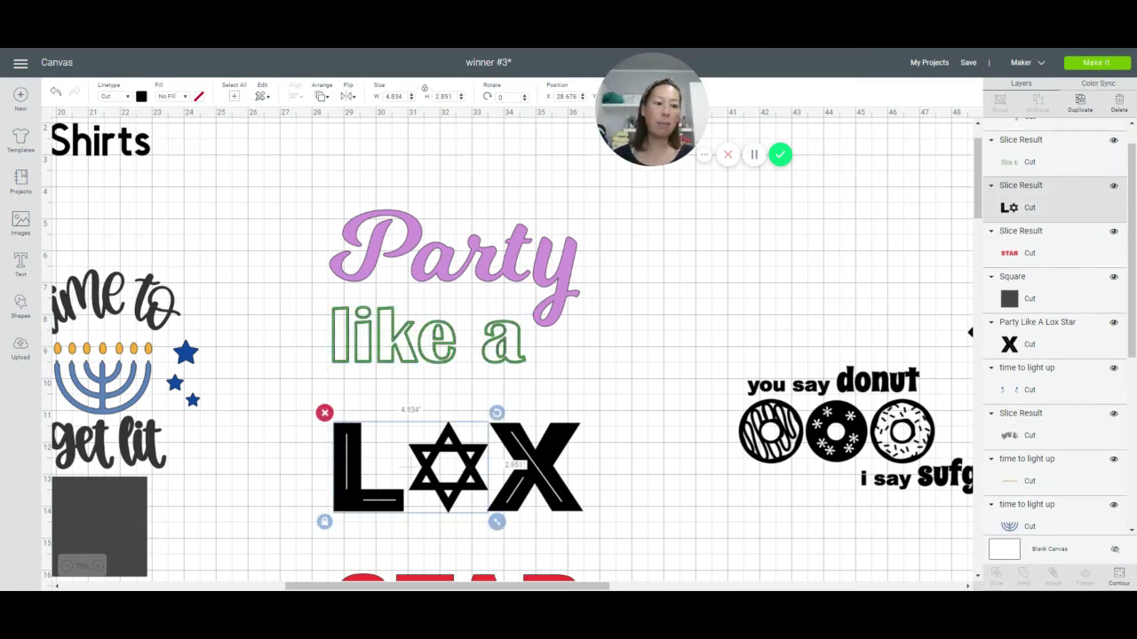
left_click(1082, 103)
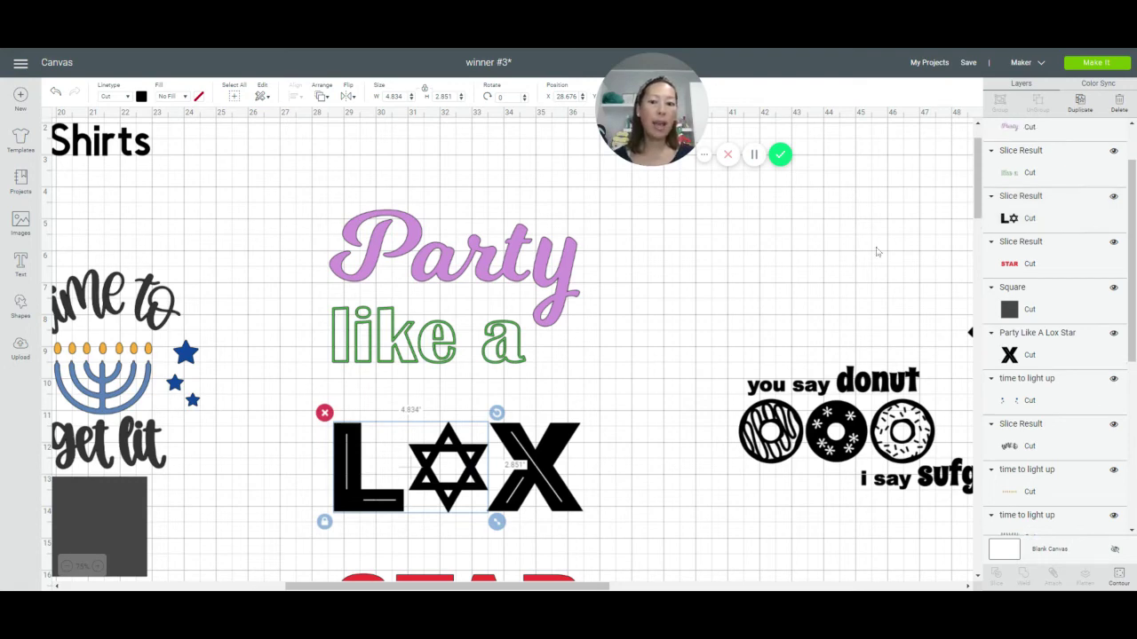
left_click(1117, 575)
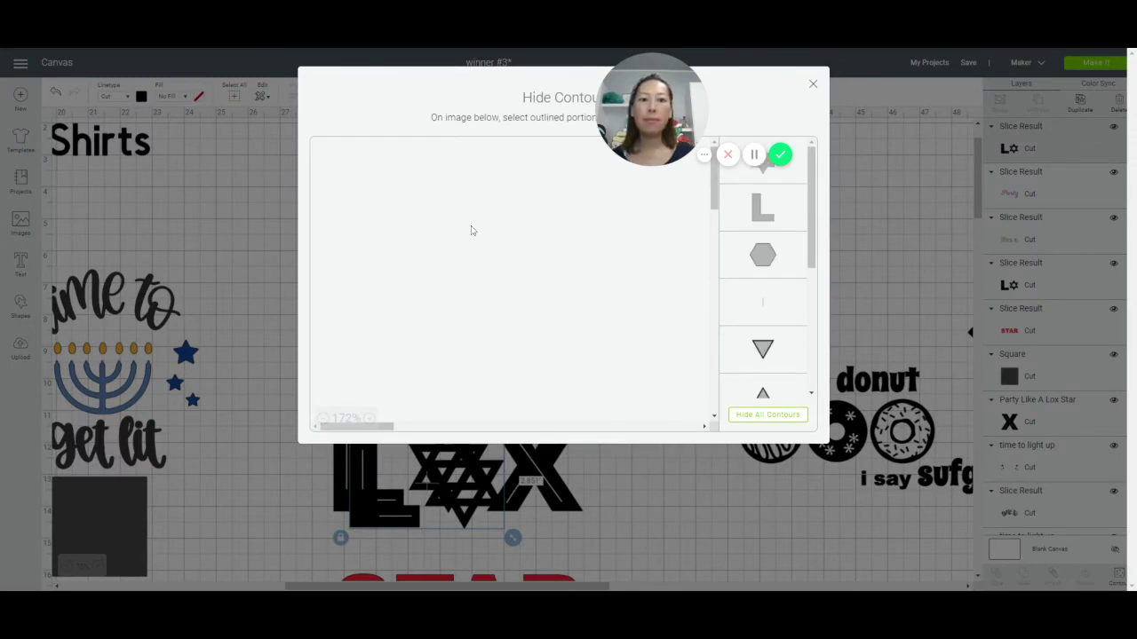
left_click(760, 221)
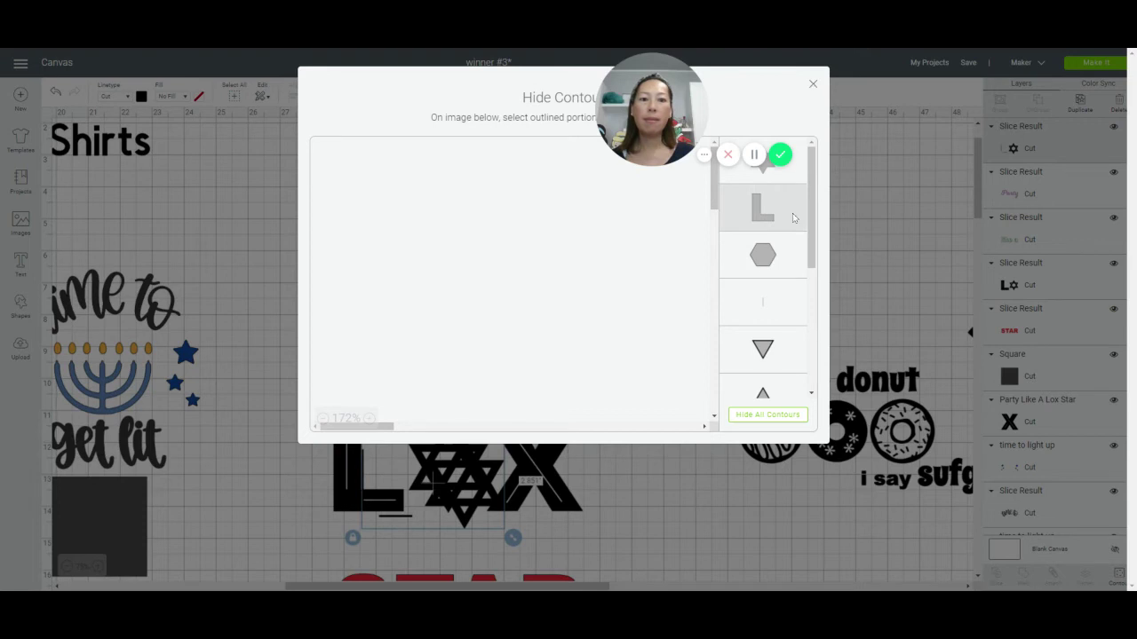
left_click(813, 86)
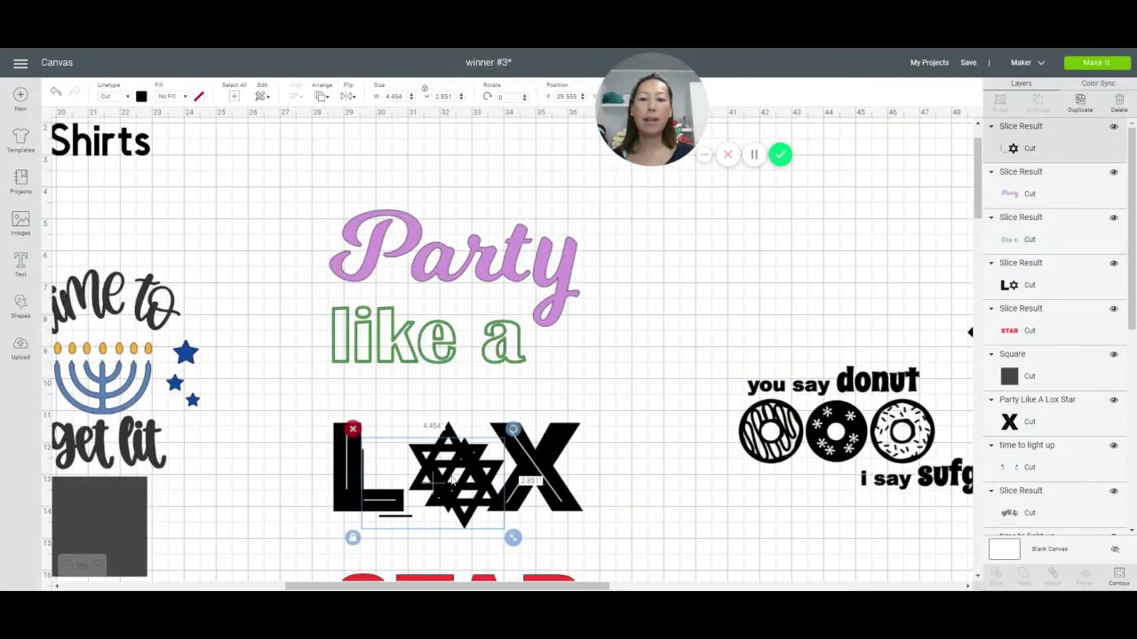
left_click_drag(452, 481, 261, 435)
left_click(266, 430)
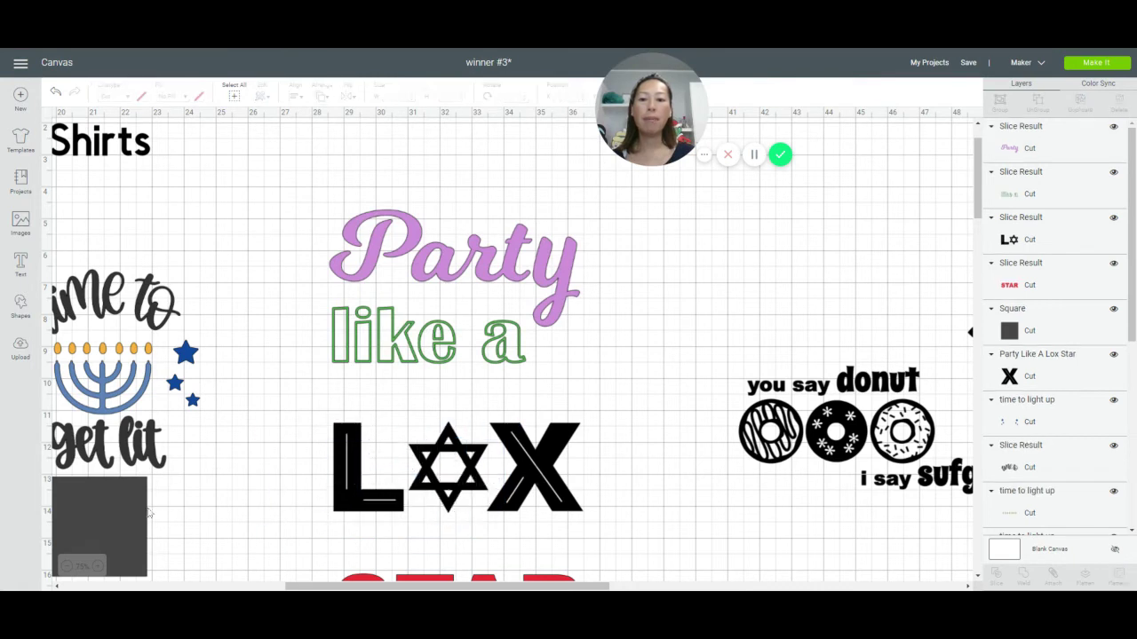
Step: Place the gray square over the "L" and slice the "L" apart from the star
left_click_drag(142, 517, 408, 459)
left_click_drag(409, 528, 424, 542)
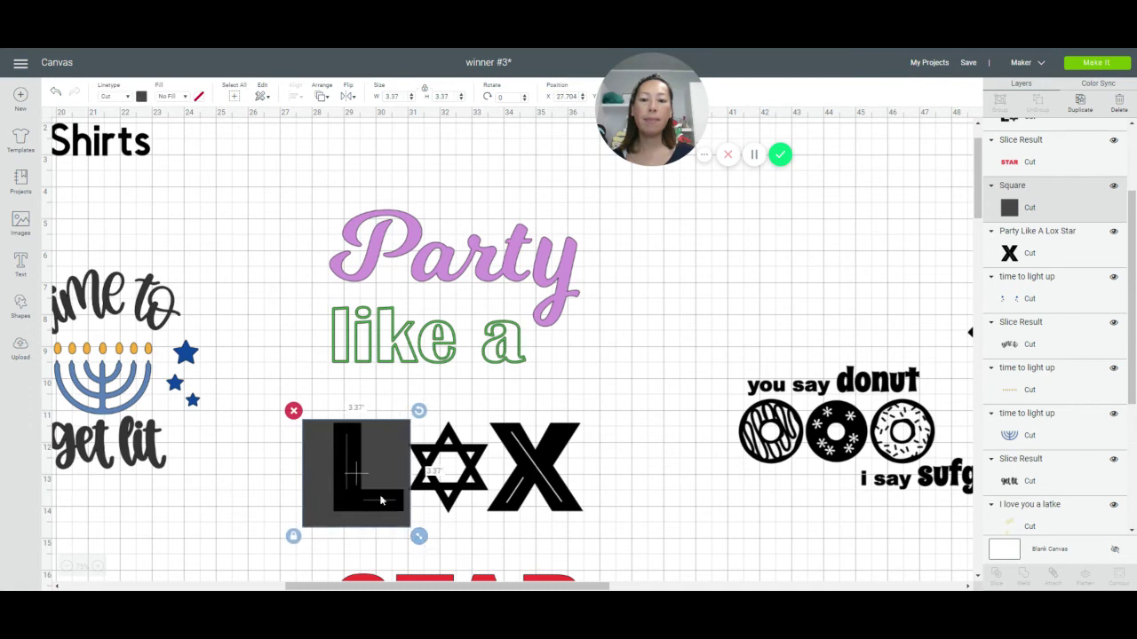
left_click(372, 467)
left_click_drag(373, 469, 377, 475)
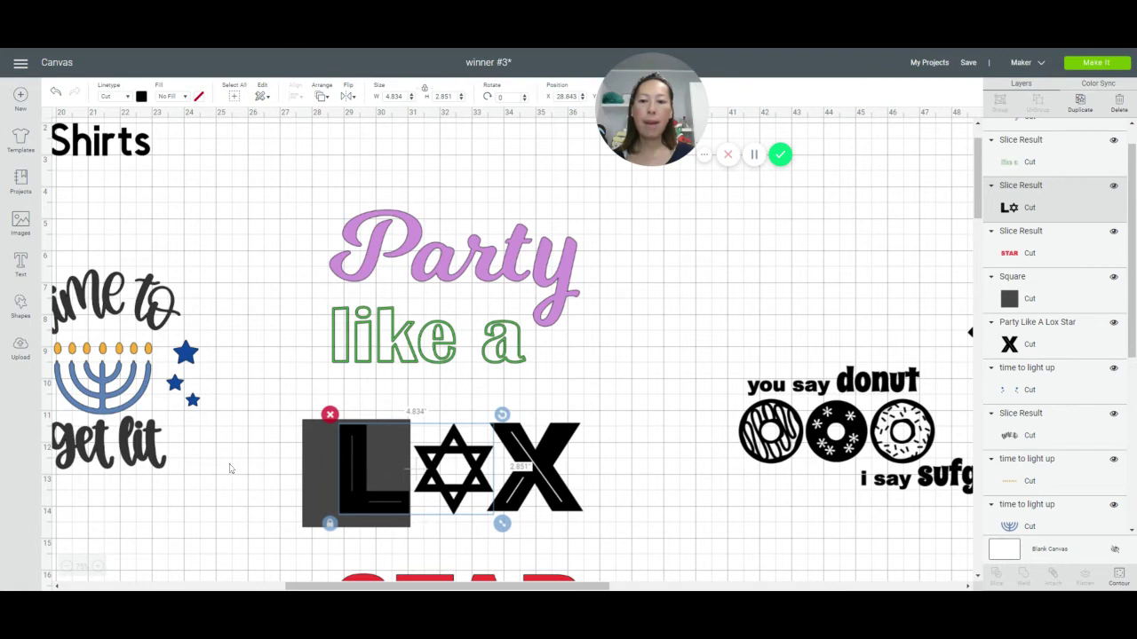
left_click_drag(249, 427, 351, 536)
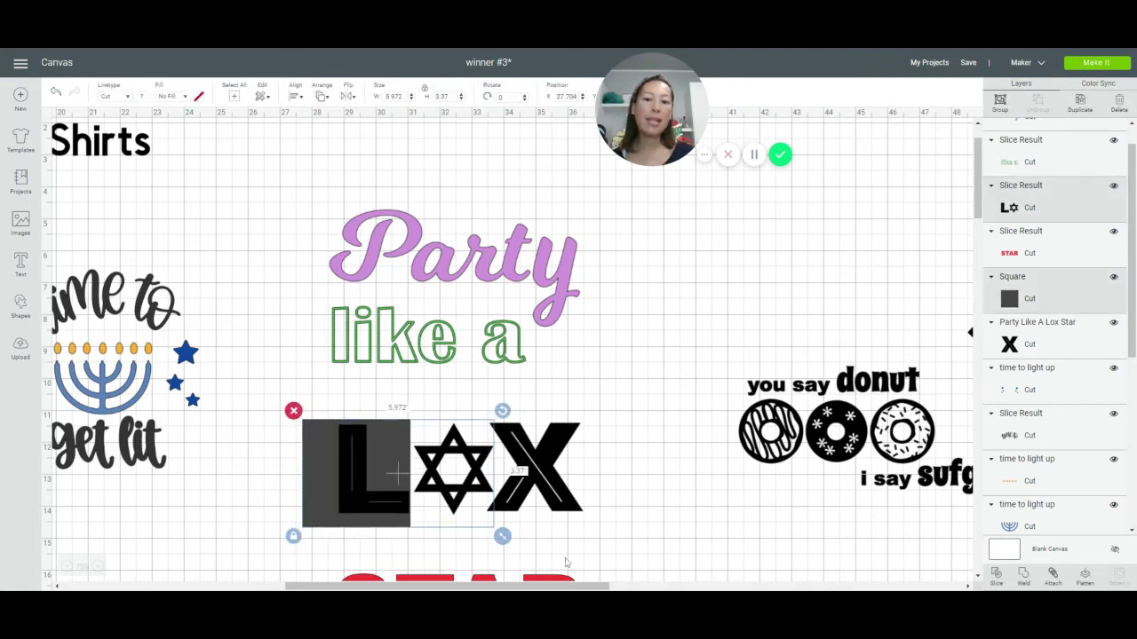
left_click(997, 575)
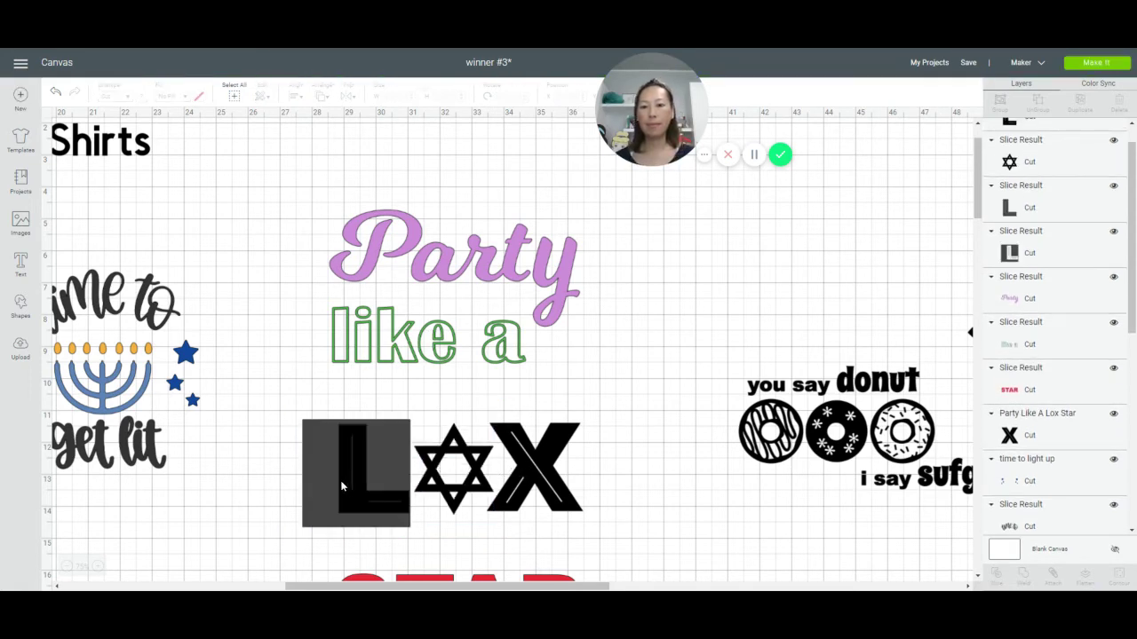
Step: Delete the sliced square remainder and the gray "L" copy, and move the black "L" back beside the star
left_click_drag(314, 477, 209, 477)
left_click(191, 418)
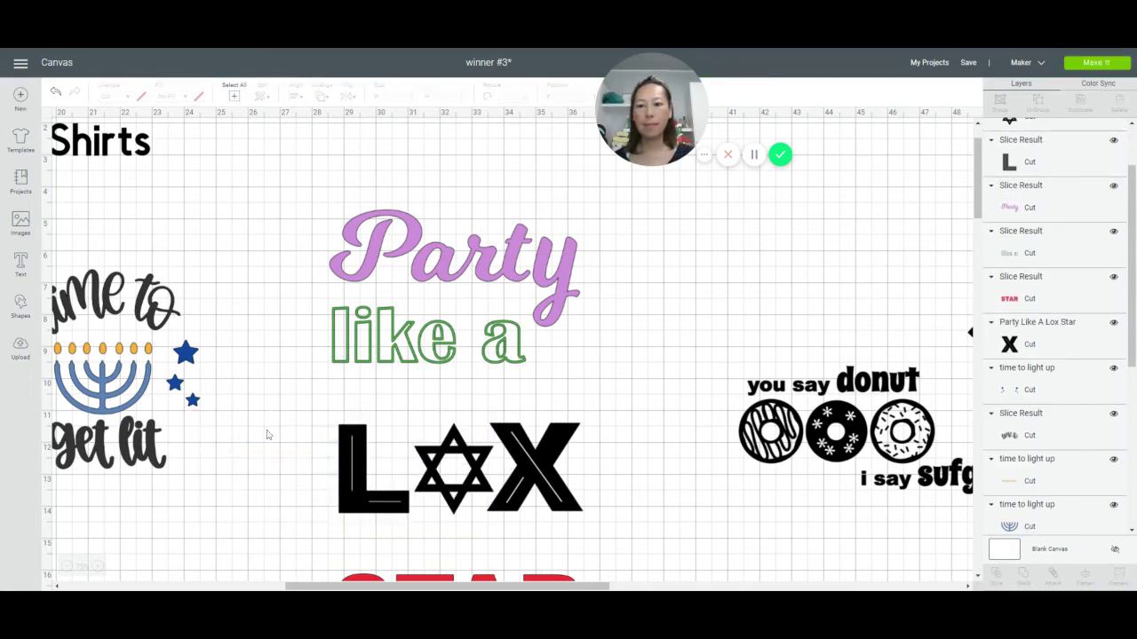
left_click_drag(354, 477, 295, 477)
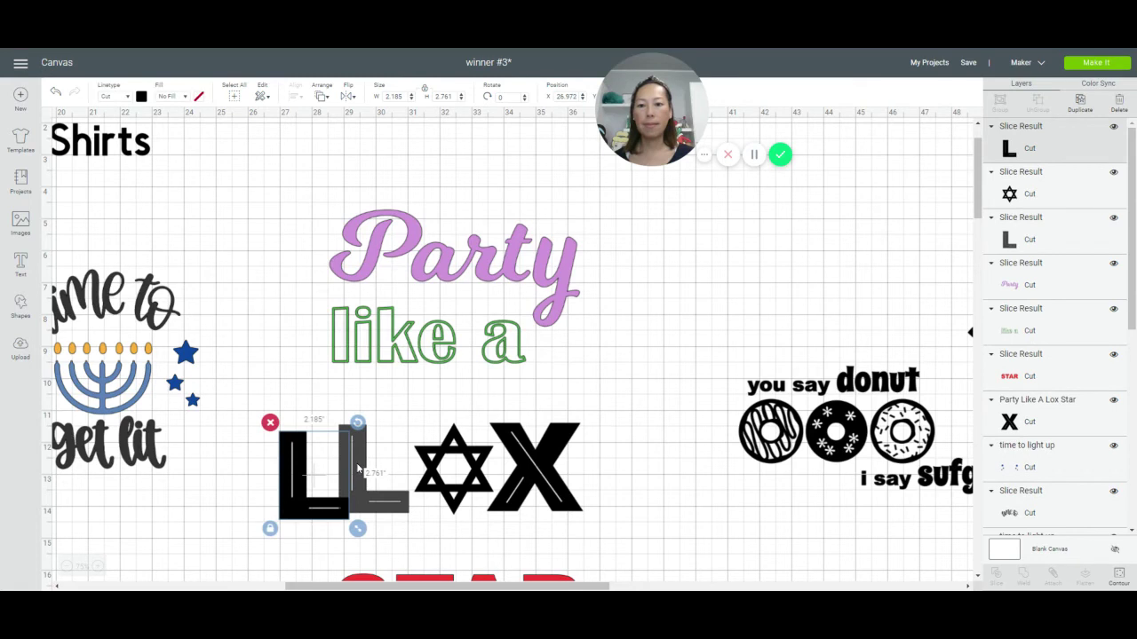
key("Delete")
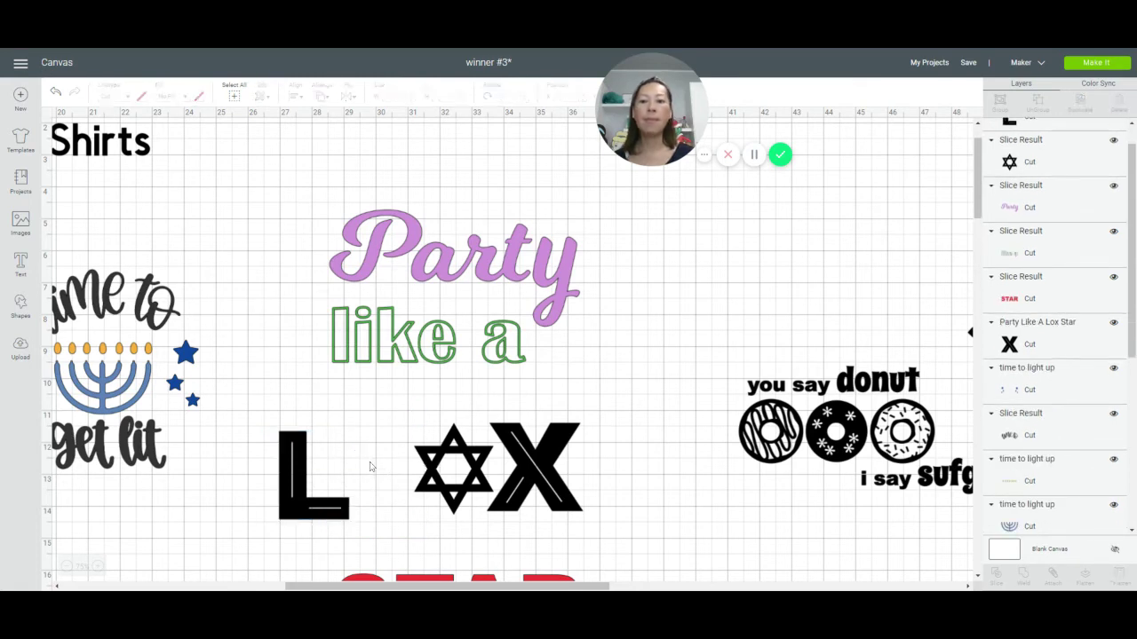
left_click_drag(286, 460, 406, 454)
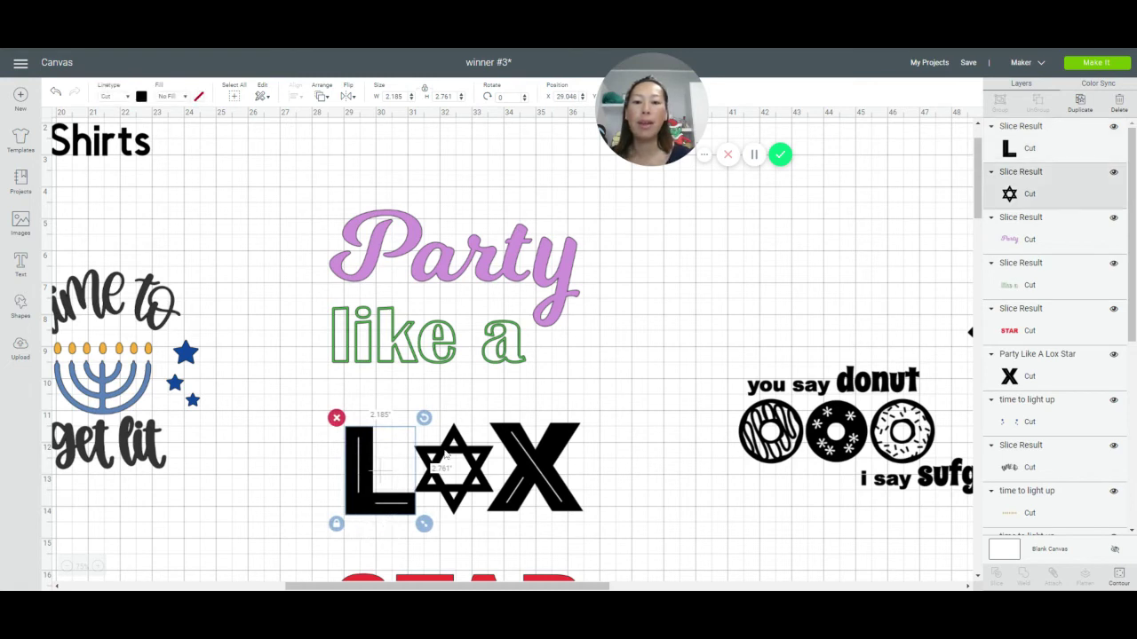
Step: Recolor the separated star between the "L" and "X" golden yellow
left_click(449, 458)
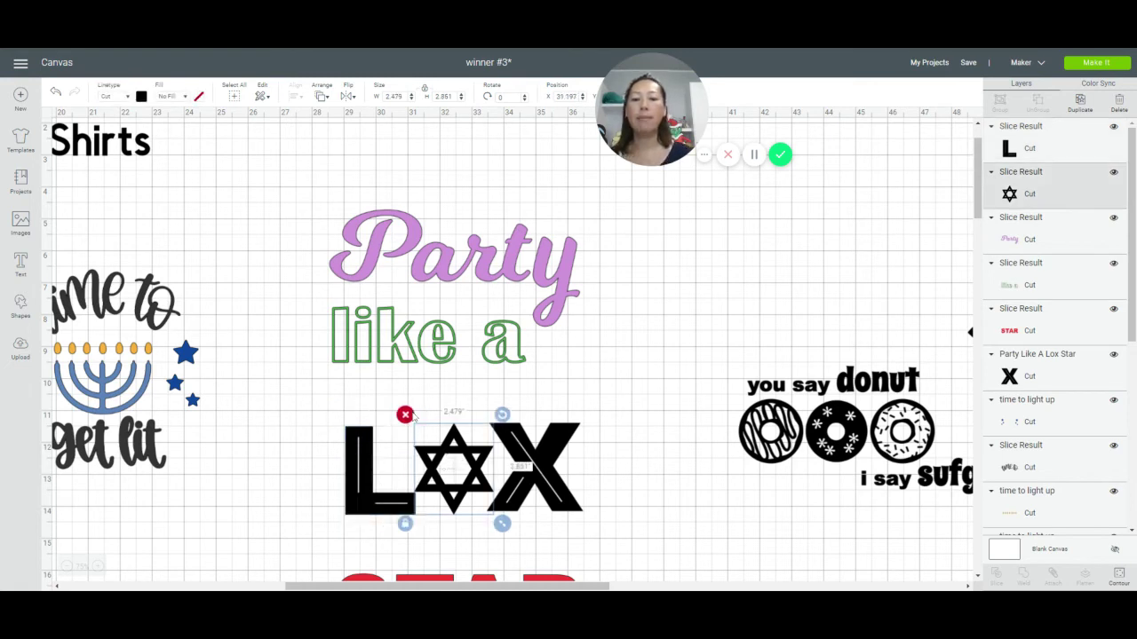
left_click(141, 97)
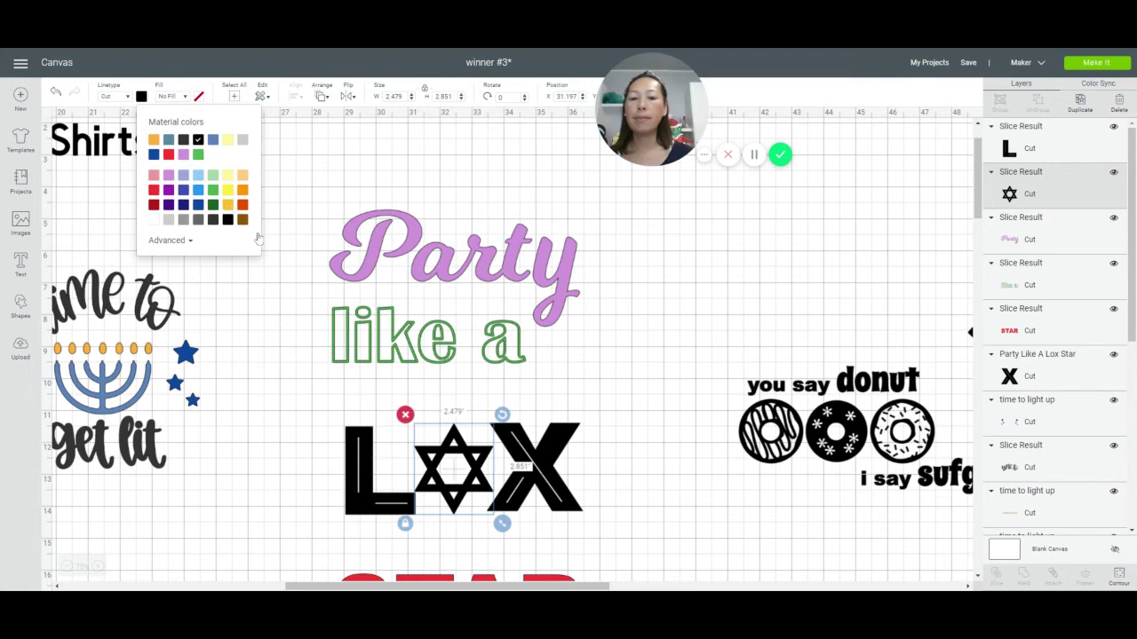
left_click(227, 189)
left_click(265, 404)
scroll(264, 404, "down", 1)
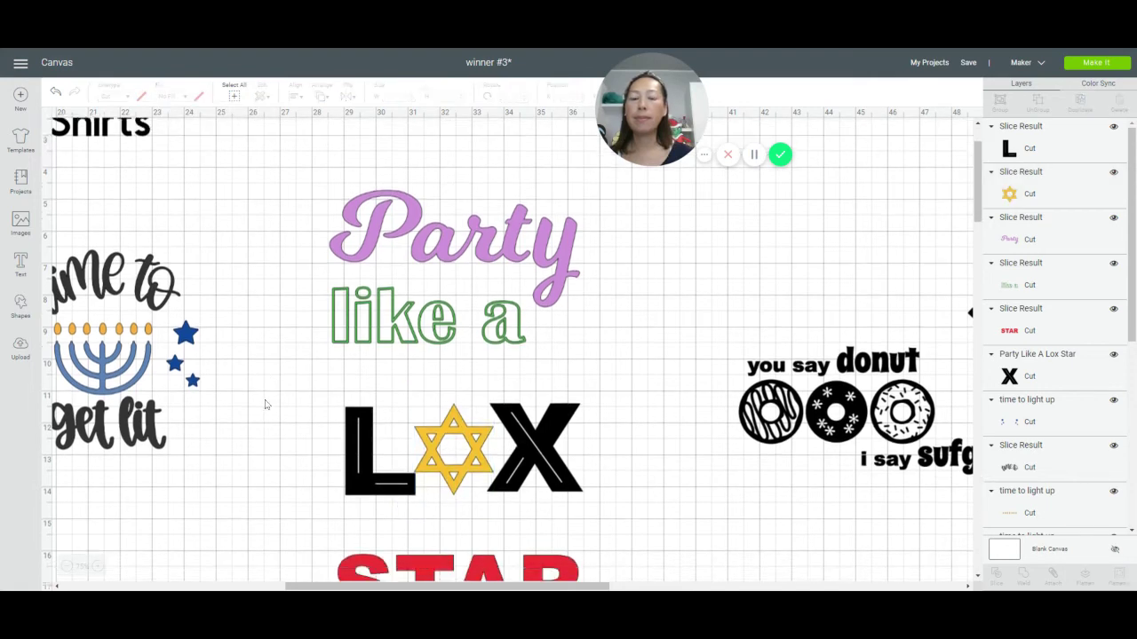
scroll(265, 404, "down", 2)
scroll(264, 405, "up", 1)
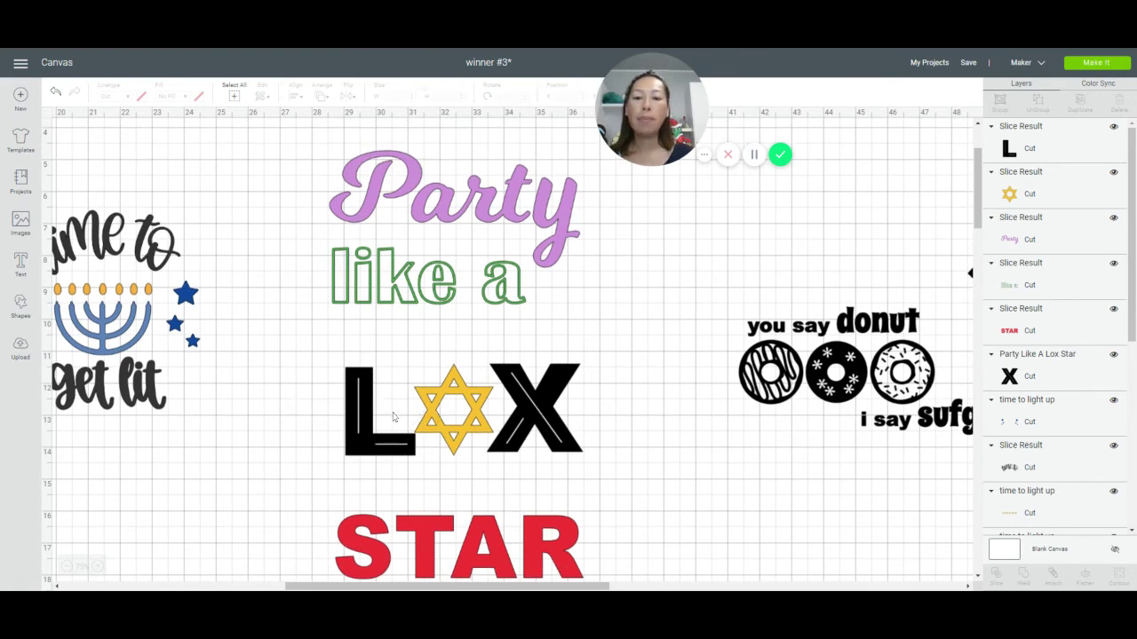
Step: Attach the "L", star and "X" to each other, and move "STAR" up directly beneath them
left_click_drag(316, 379, 597, 450)
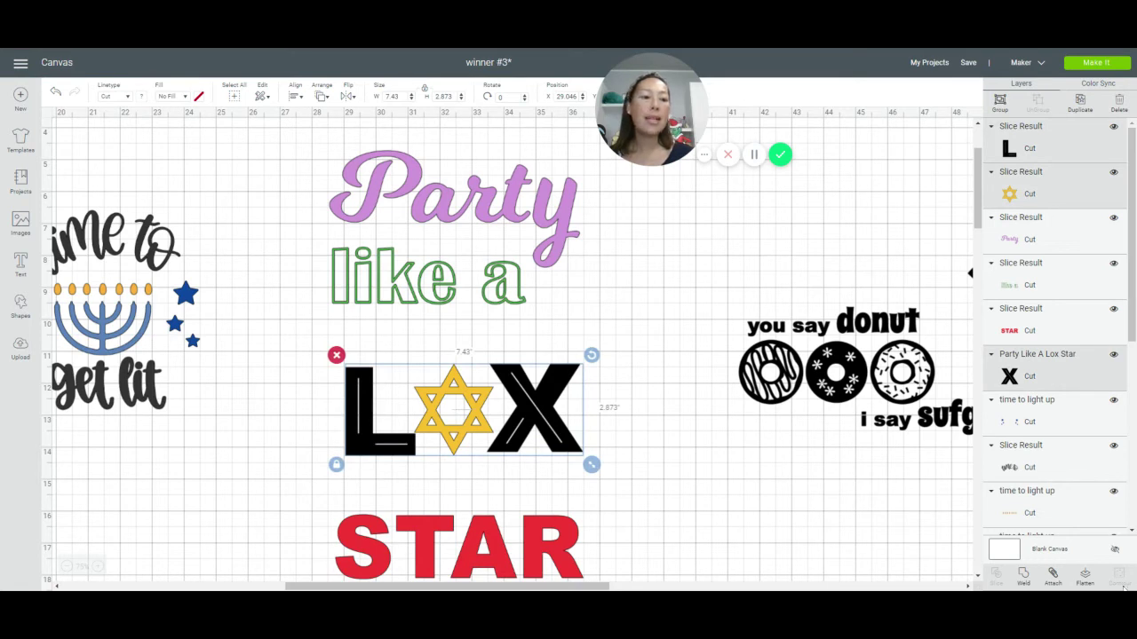
left_click(1053, 575)
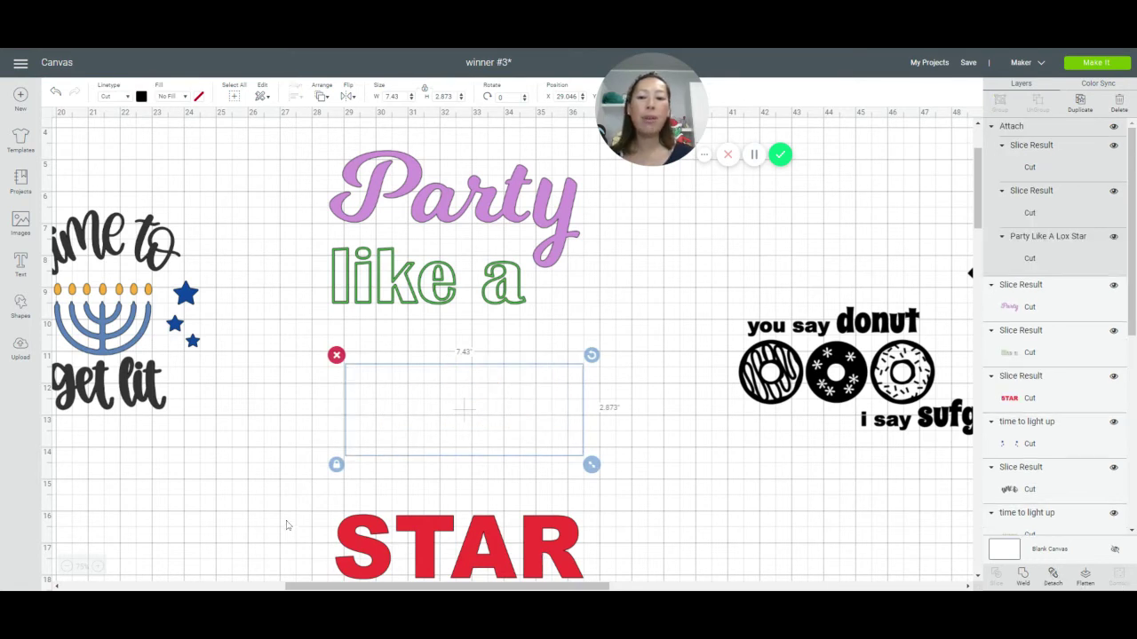
left_click_drag(286, 521, 435, 503)
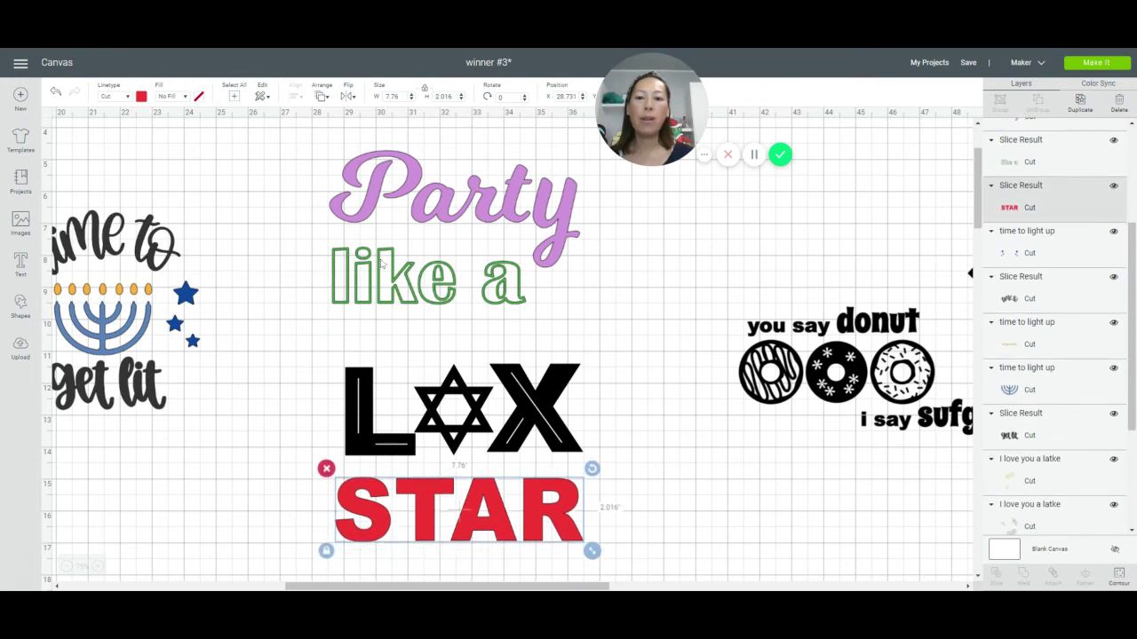
Step: Move "like a" down just above the attached "L", star and "X", and align their left edges
left_click_drag(382, 264, 404, 336)
left_click_drag(400, 341, 374, 323)
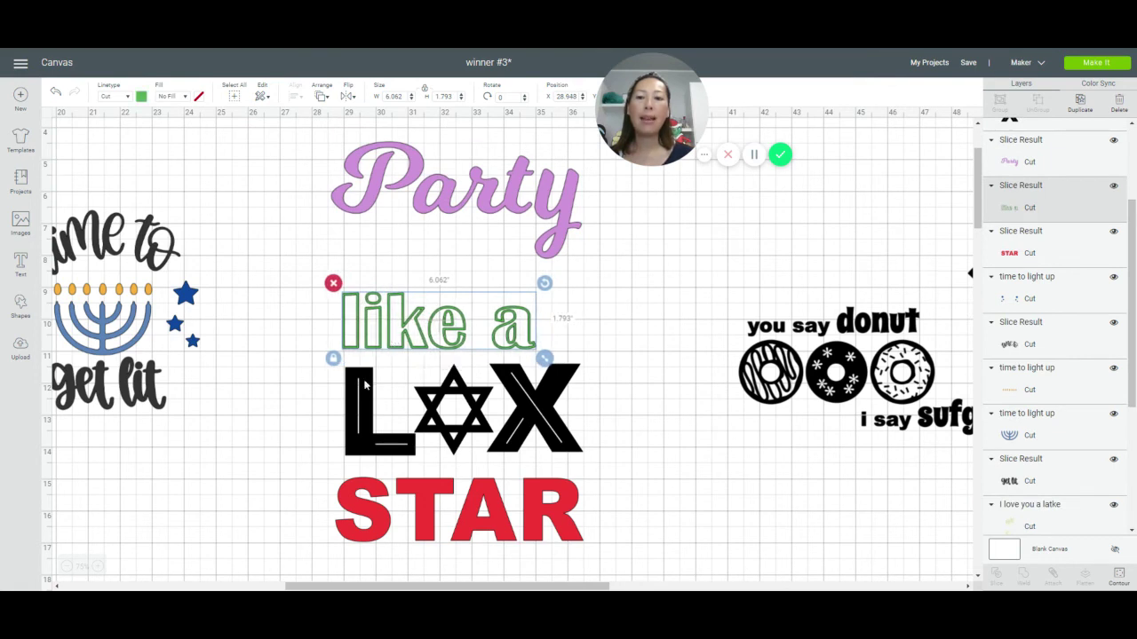
left_click_drag(305, 307, 472, 423)
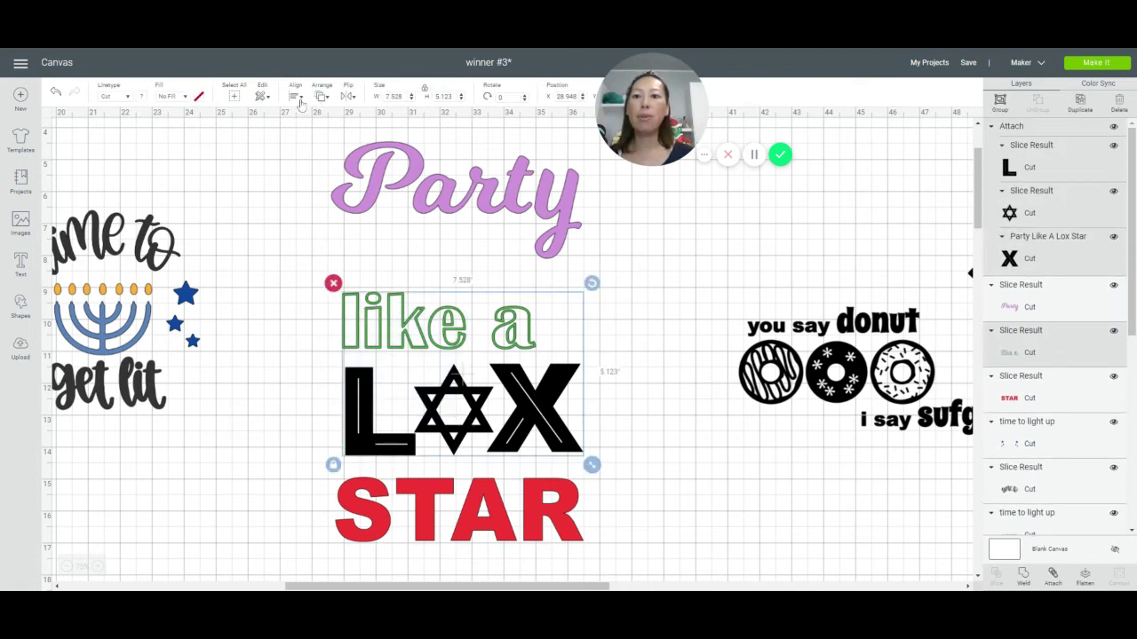
left_click(300, 104)
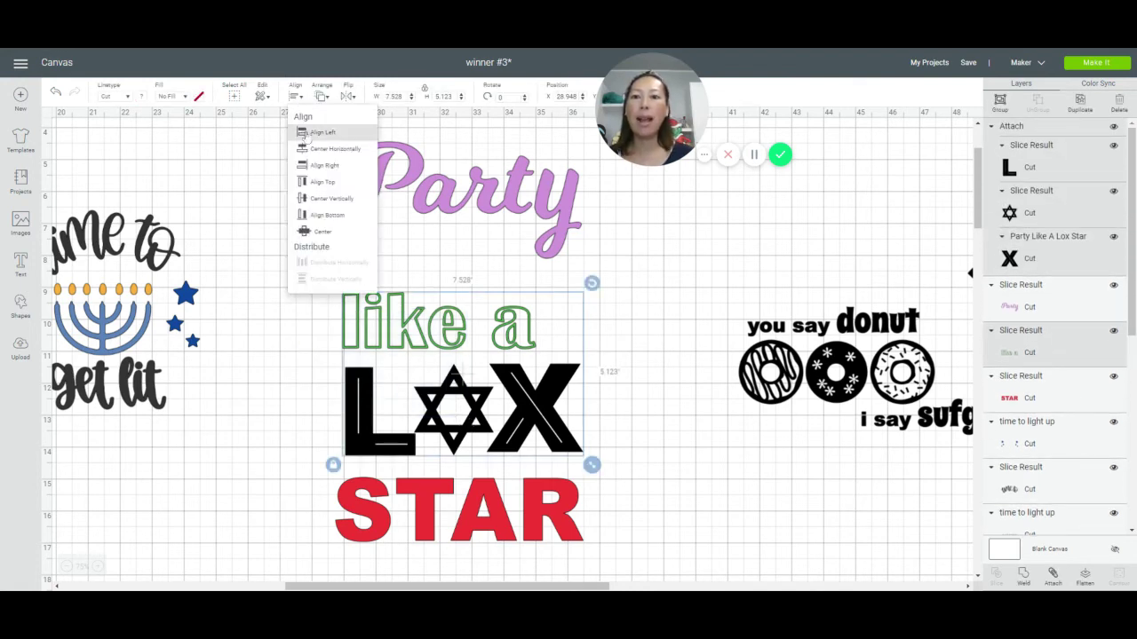
left_click(304, 133)
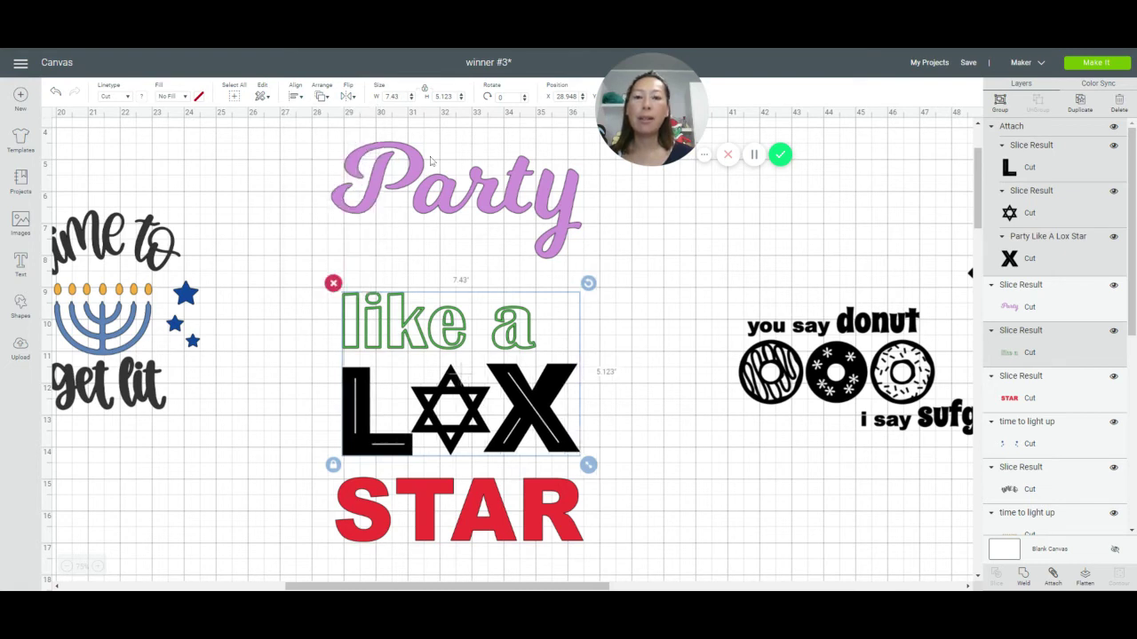
Step: Close the remaining gaps by moving "Party" down against "like a" and "STAR" slightly up
left_click_drag(486, 198, 488, 244)
left_click_drag(476, 494, 477, 479)
left_click(315, 299)
left_click_drag(388, 210, 388, 232)
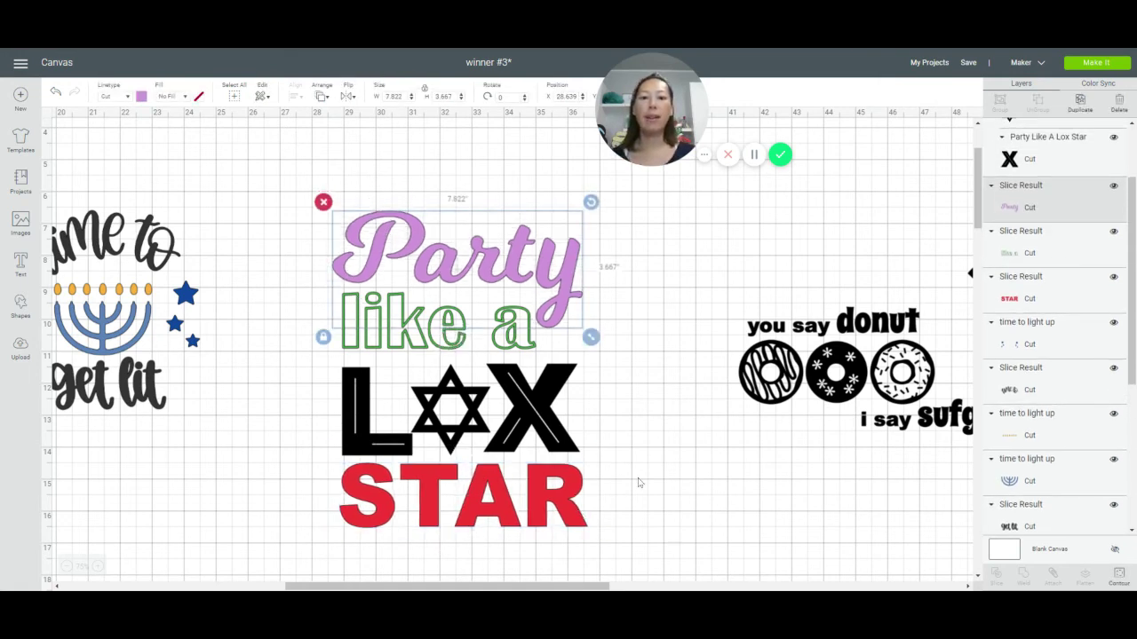
Step: Select the complete "Party like a Lox Star" design and move it up and left toward the menorah design
left_click(285, 188)
left_click_drag(312, 209, 597, 536)
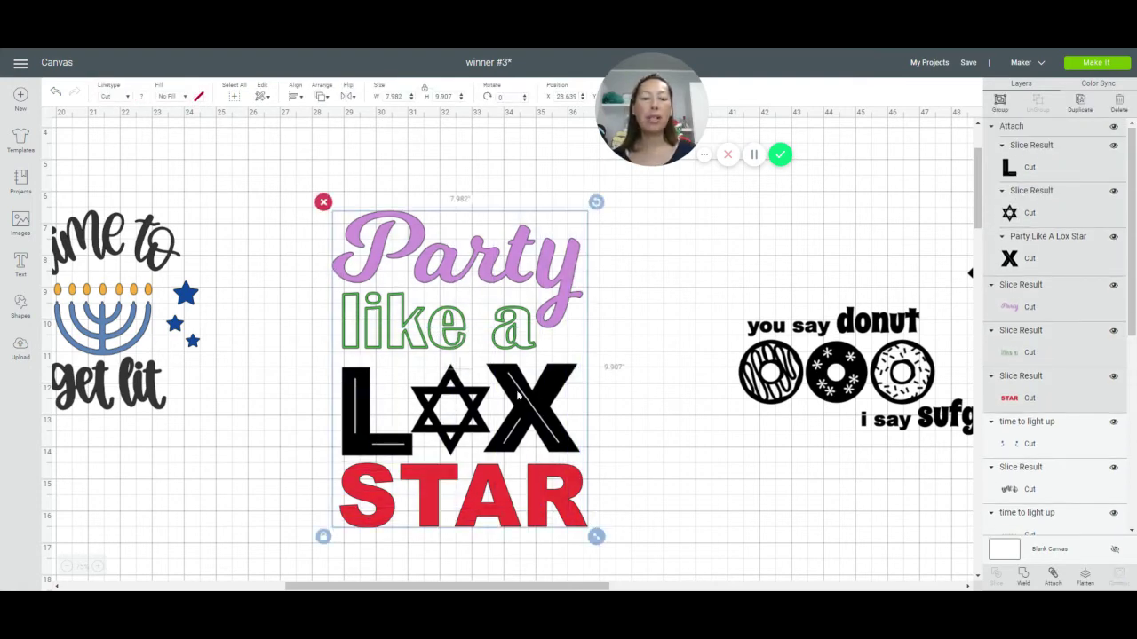
left_click_drag(563, 383, 472, 347)
left_click(569, 408)
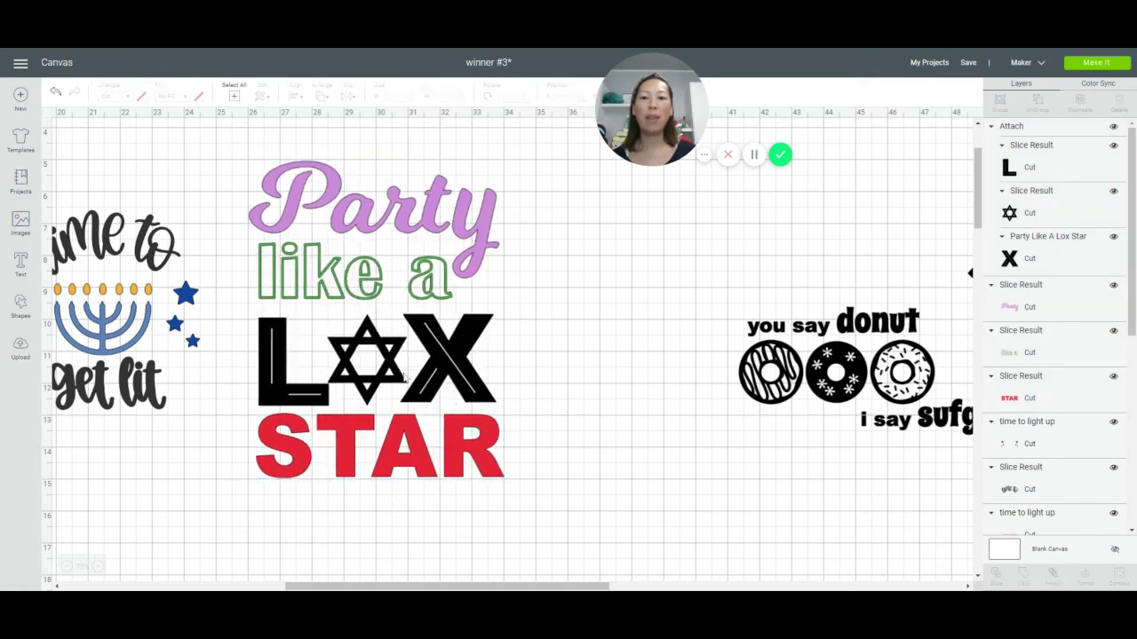
Step: Detach the "L", star and "X", and recolor only the star golden yellow
left_click(391, 360)
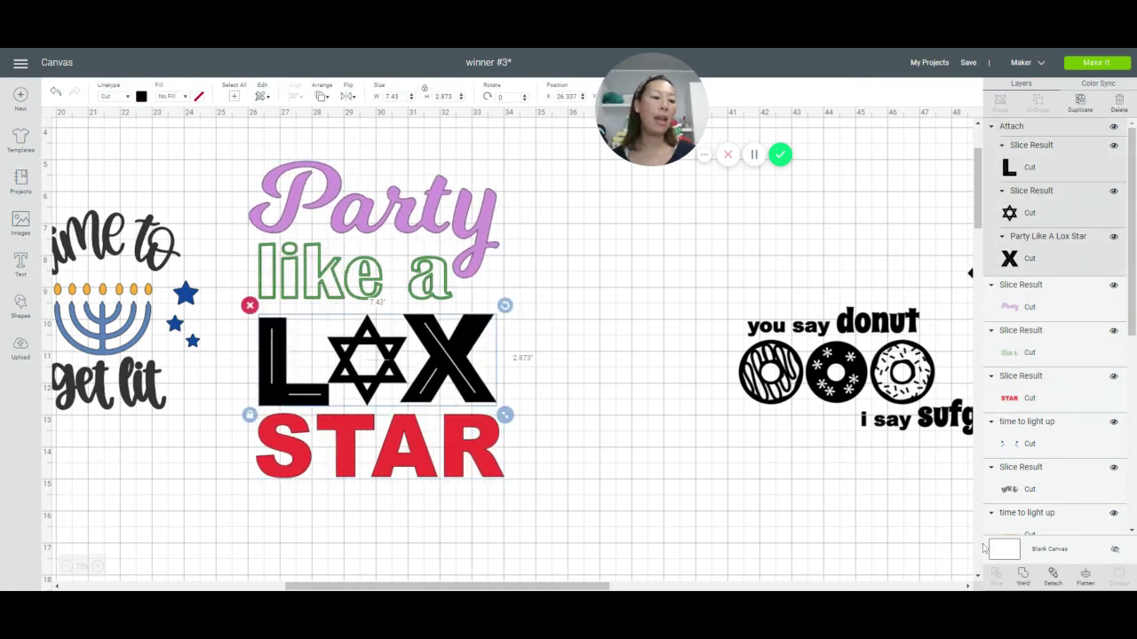
left_click(1051, 576)
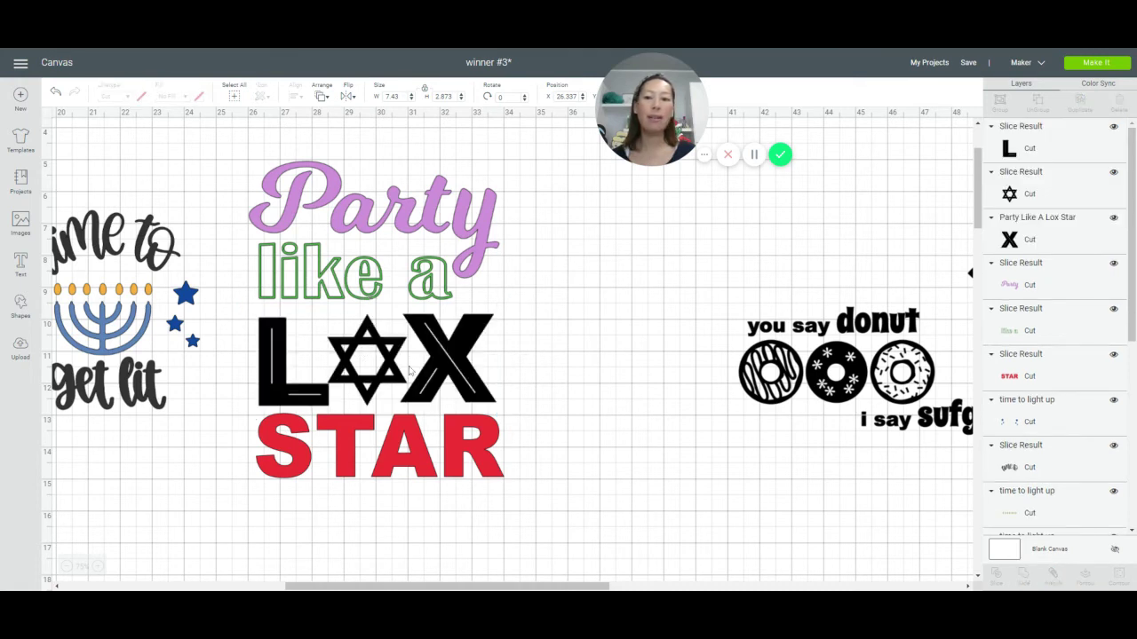
left_click(362, 347)
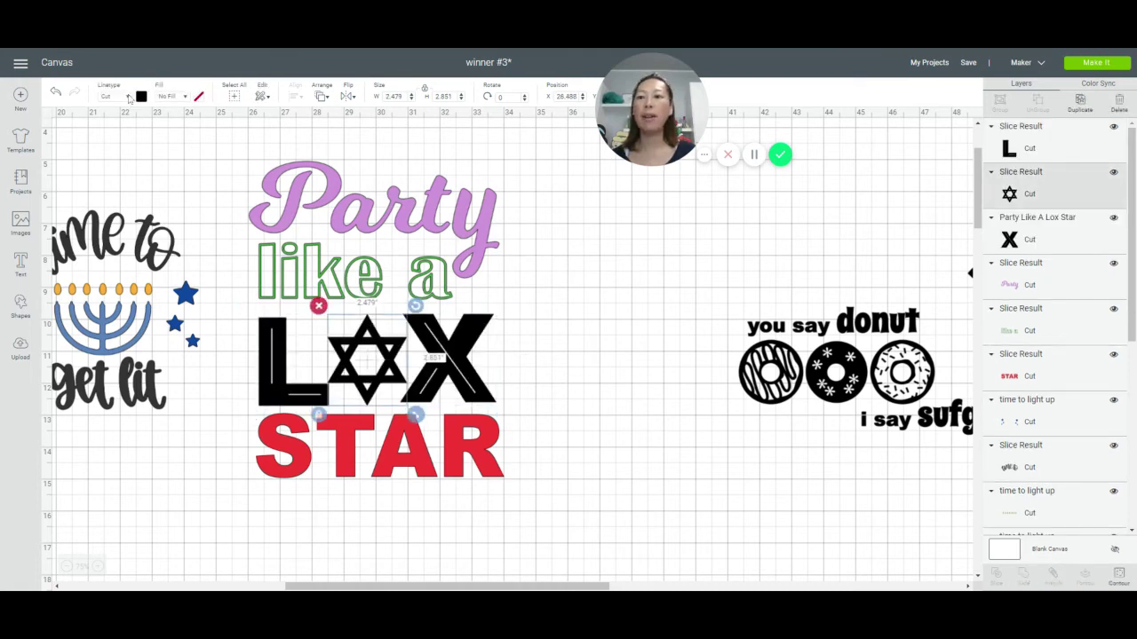
left_click(141, 96)
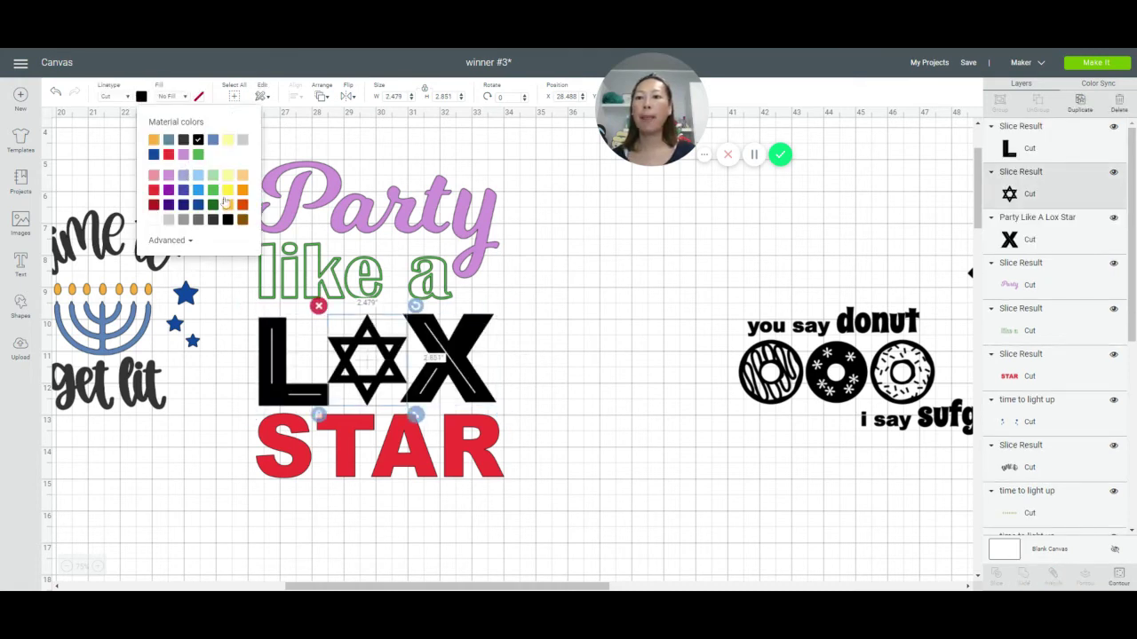
left_click(228, 204)
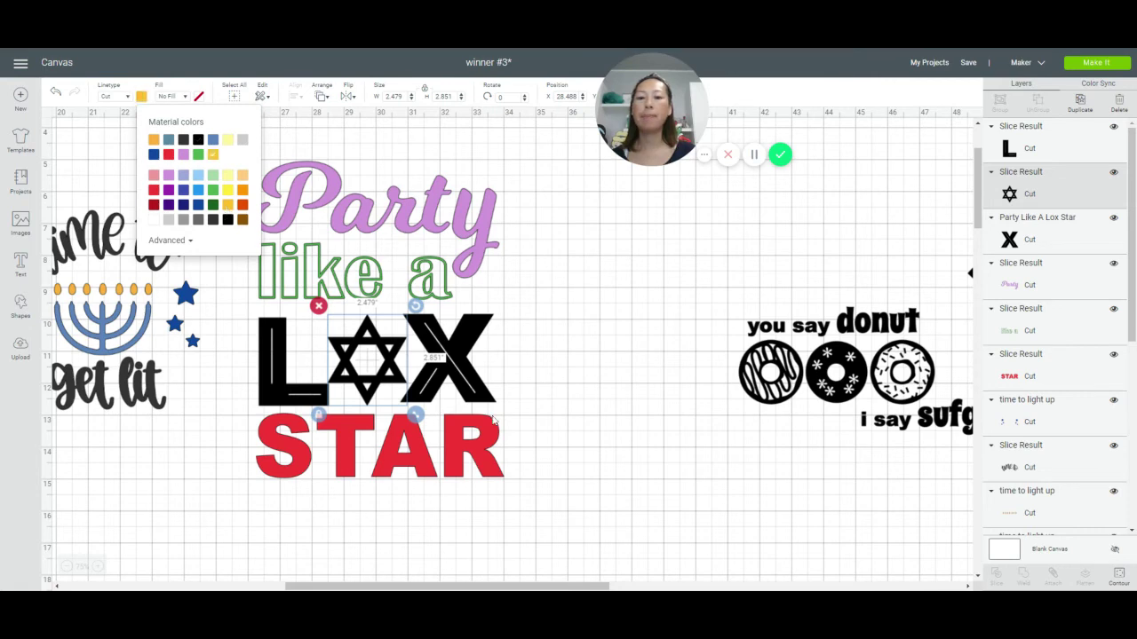
left_click(648, 427)
Step: Move the "you say donut" design up and left, and the "i love you a latke" pan design right, so they no longer overlap
left_click_drag(439, 586, 566, 586)
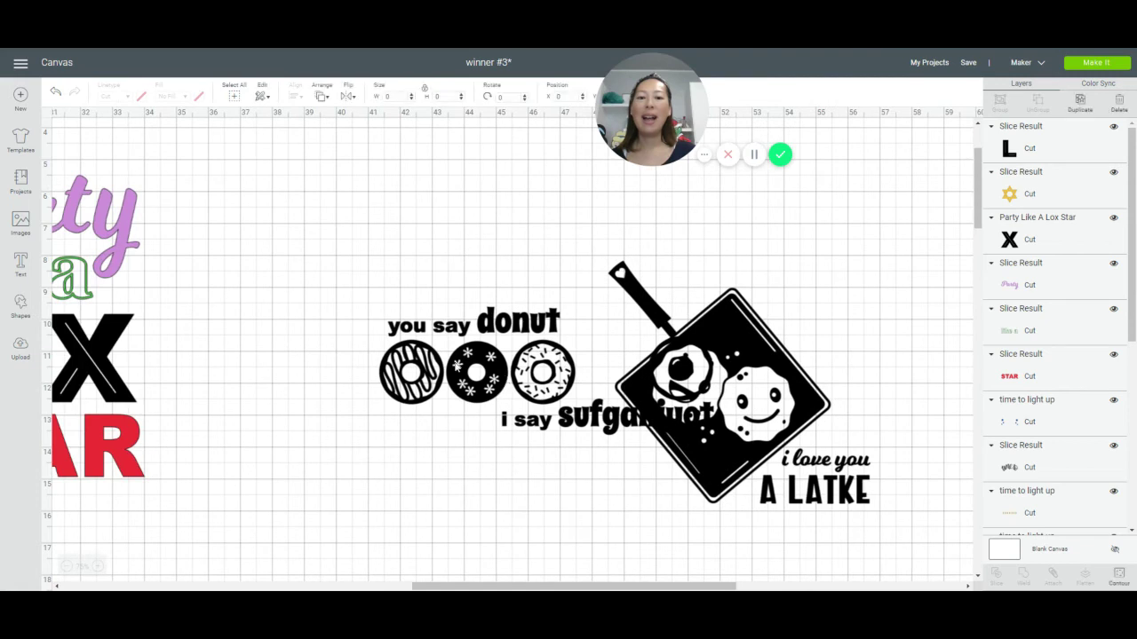
left_click_drag(506, 378, 357, 289)
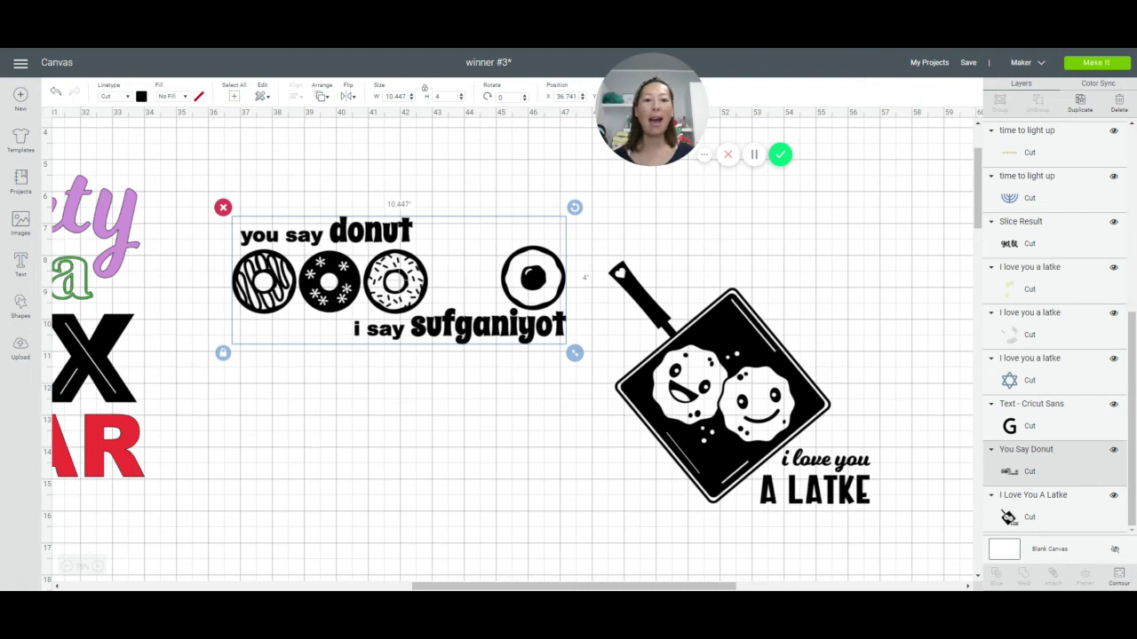
left_click_drag(702, 400, 813, 373)
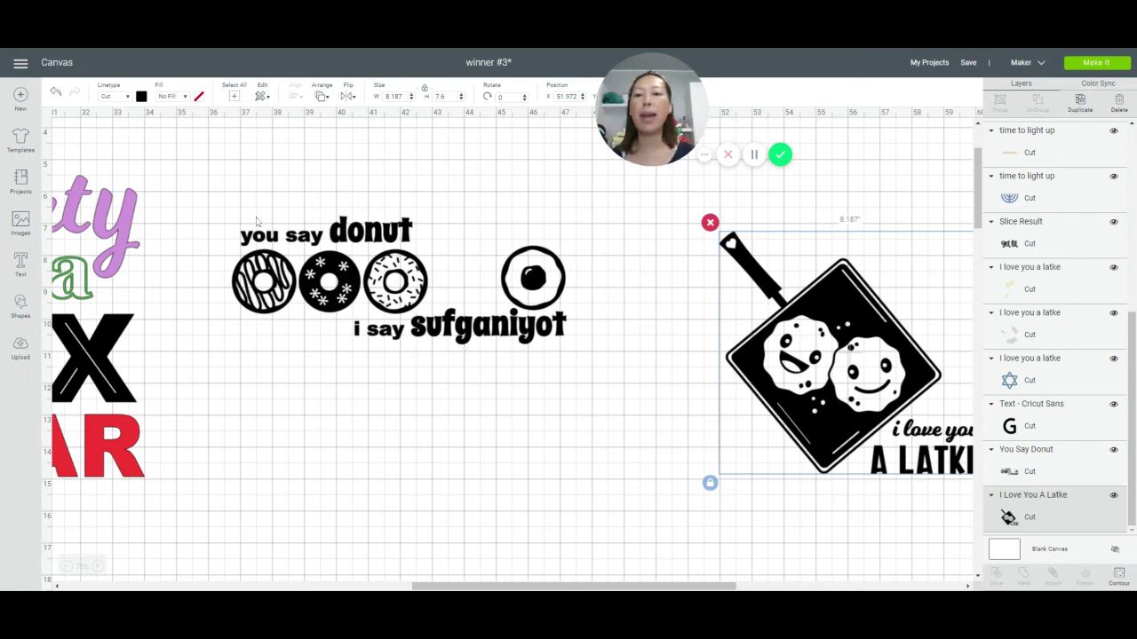
Step: Add a square and a circle shape to the canvas, and move the circle right onto the word "STAR"
left_click(441, 586)
left_click_drag(441, 587, 95, 588)
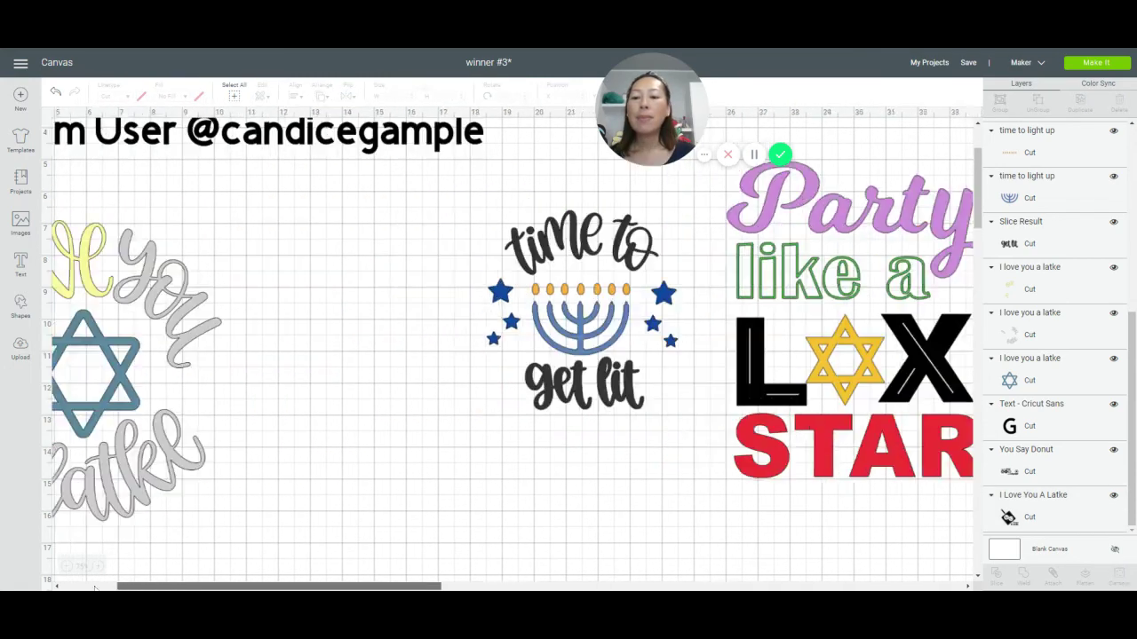
left_click(20, 306)
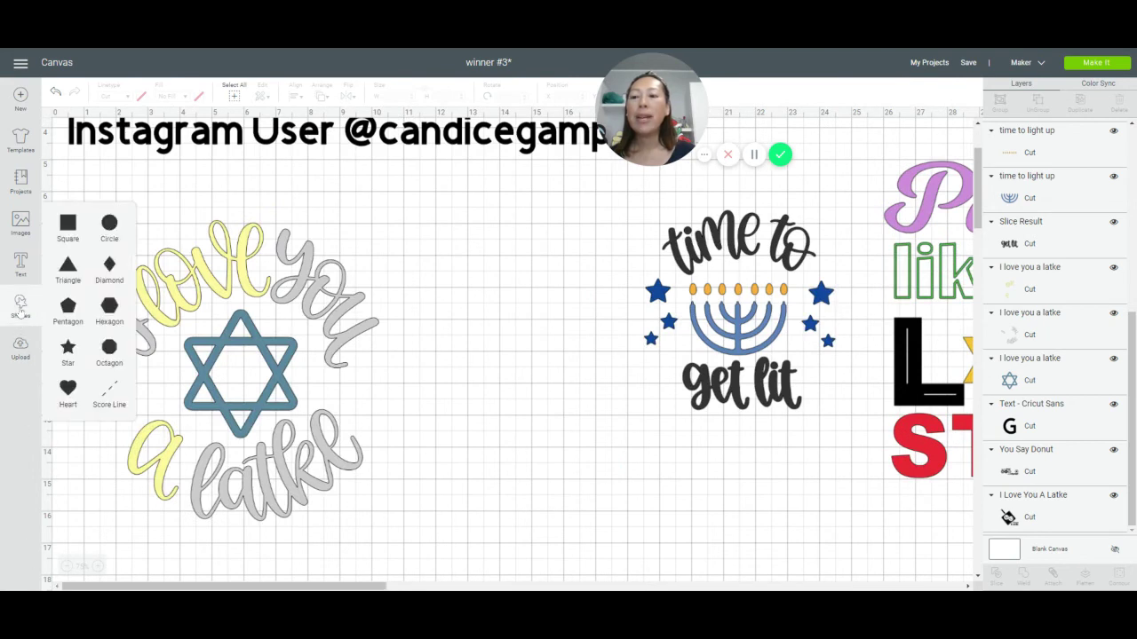
left_click(67, 231)
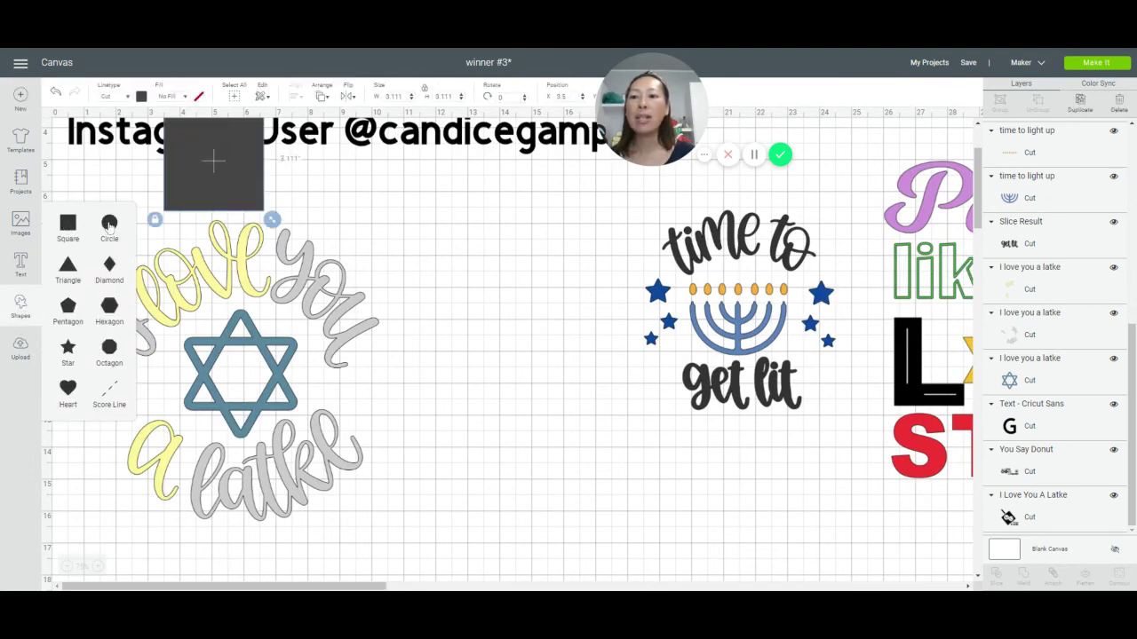
left_click(109, 224)
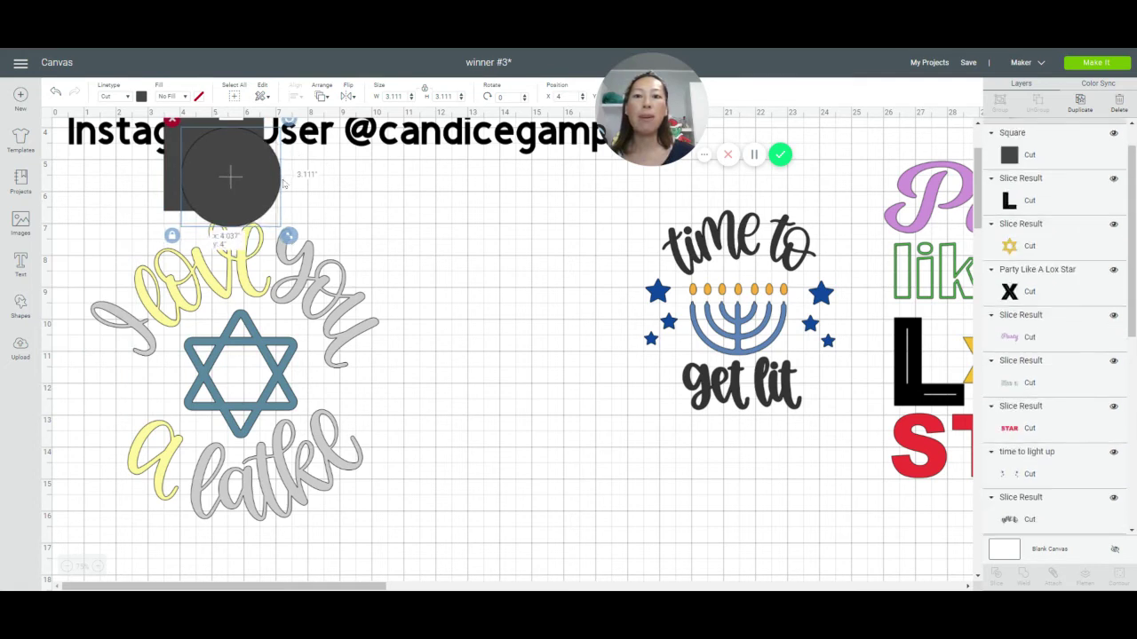
left_click_drag(283, 184, 1034, 451)
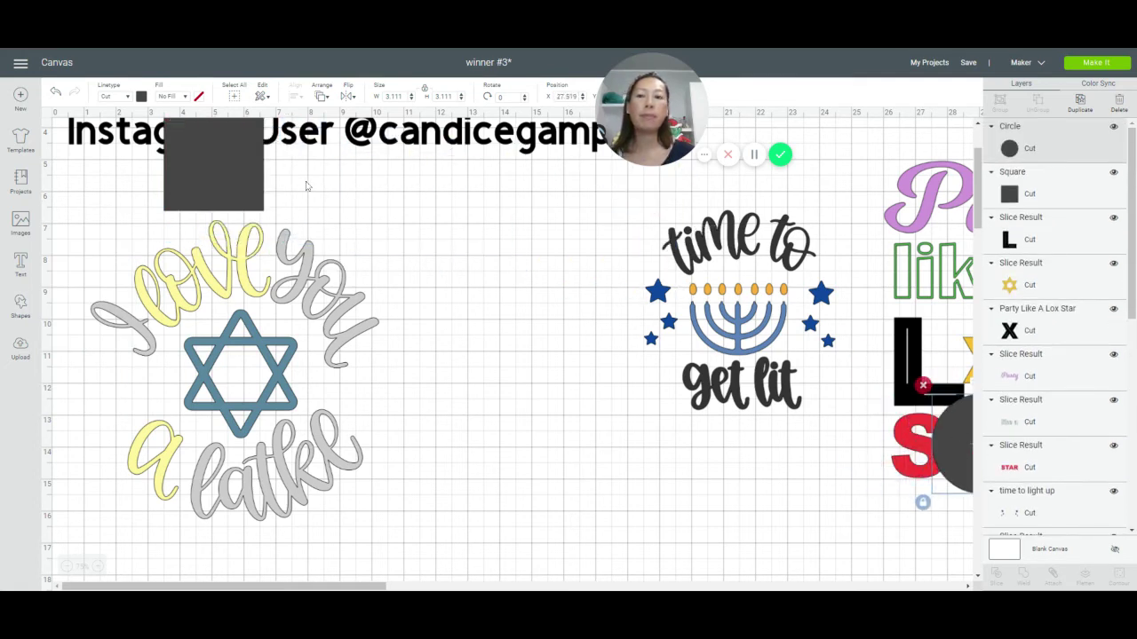
Step: Move the circle and the square side by side below the "you say donut" design
left_click_drag(249, 173, 942, 447)
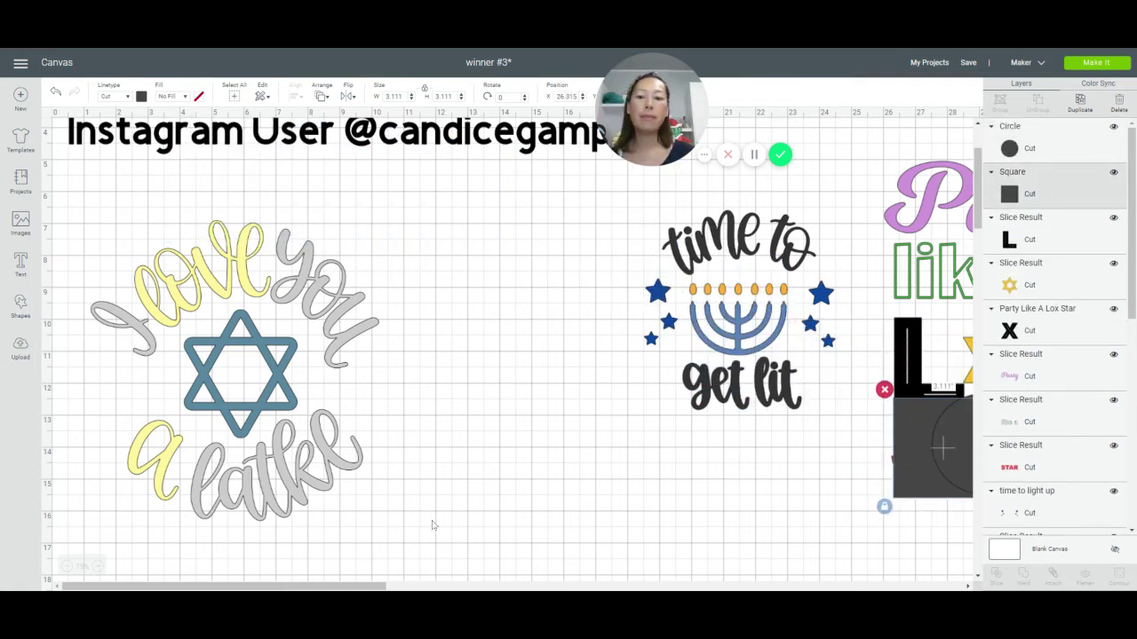
left_click_drag(343, 587, 583, 587)
left_click_drag(340, 429, 643, 428)
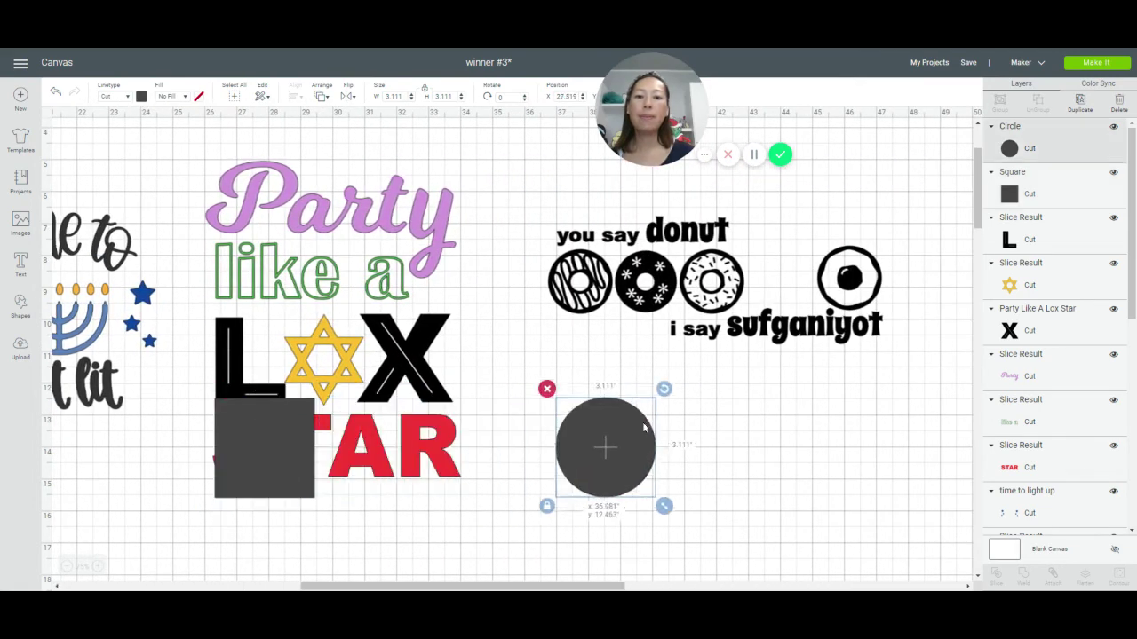
left_click_drag(269, 436, 791, 449)
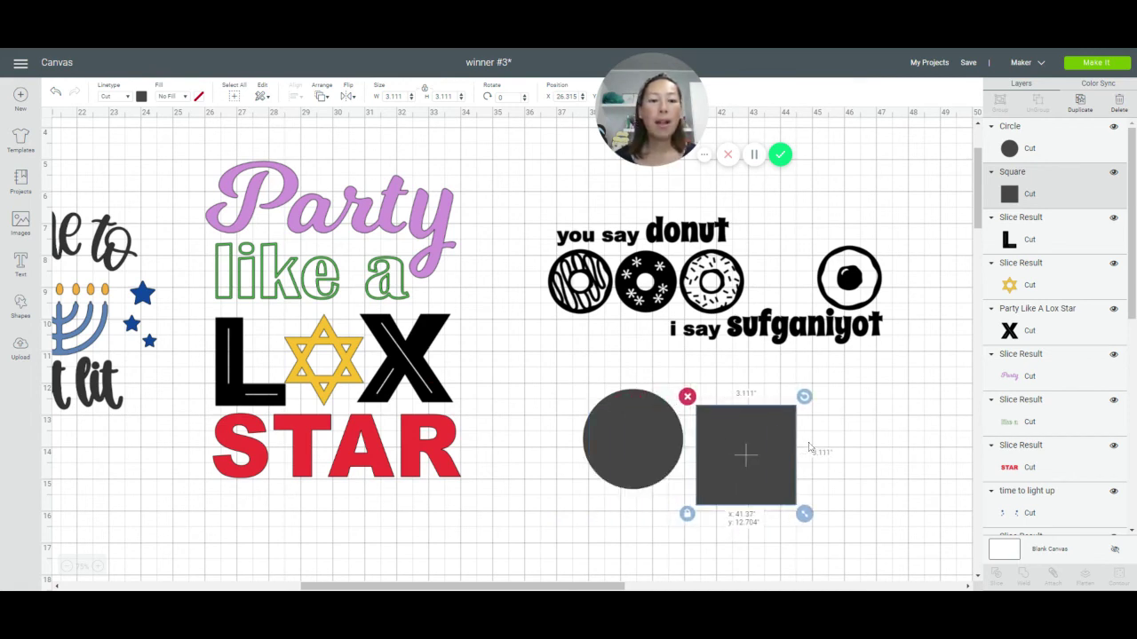
Step: Duplicate the circle twice to have three circles
left_click(639, 442)
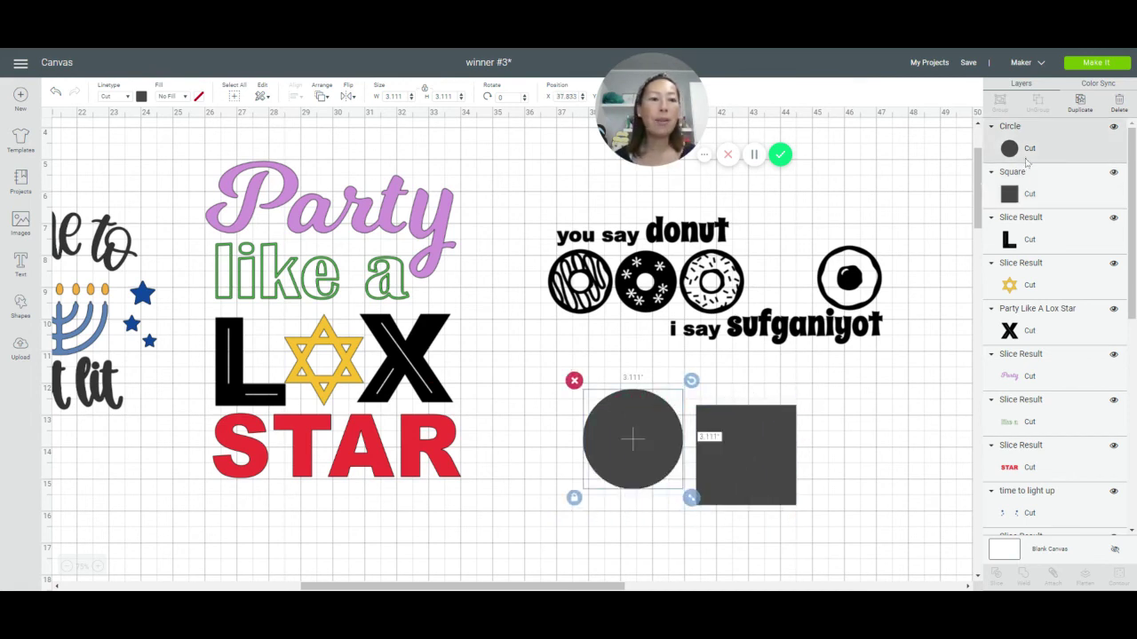
left_click(1080, 103)
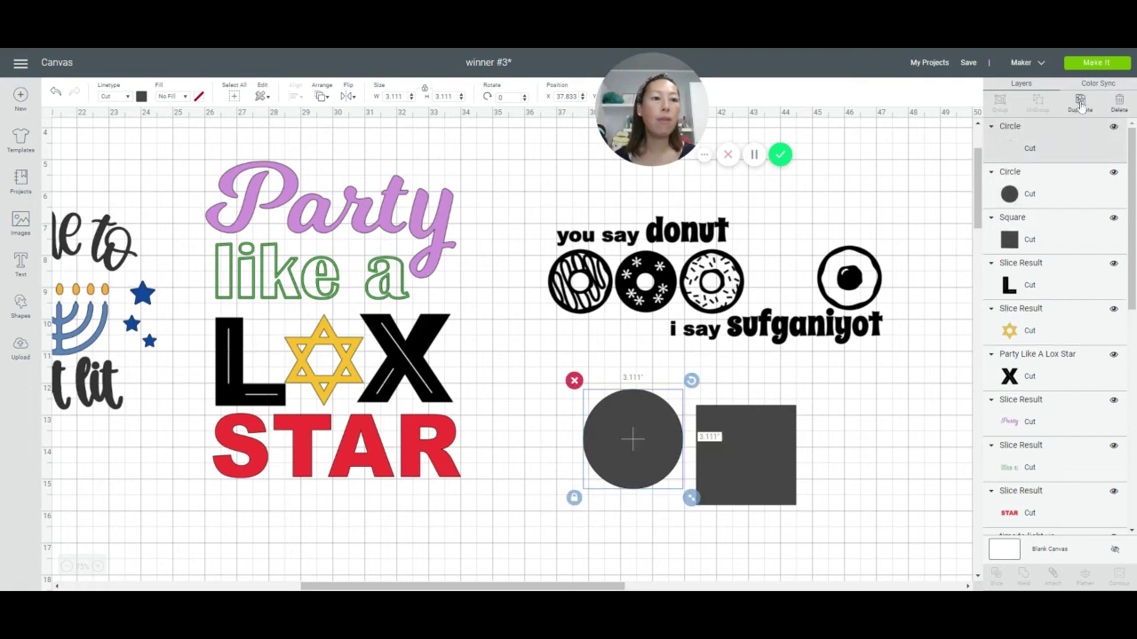
left_click(1080, 103)
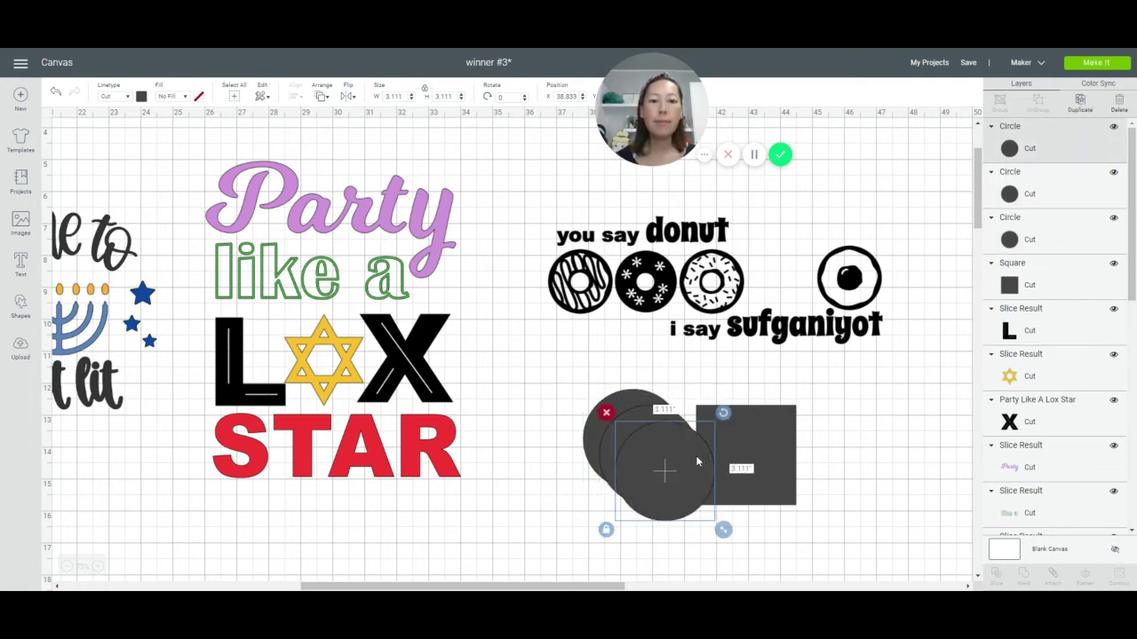
Step: Shrink one circle to about 2.13 inches and place it exactly over the striped donut
left_click_drag(697, 461, 600, 292)
left_click_drag(625, 356, 609, 338)
left_click_drag(565, 308, 585, 300)
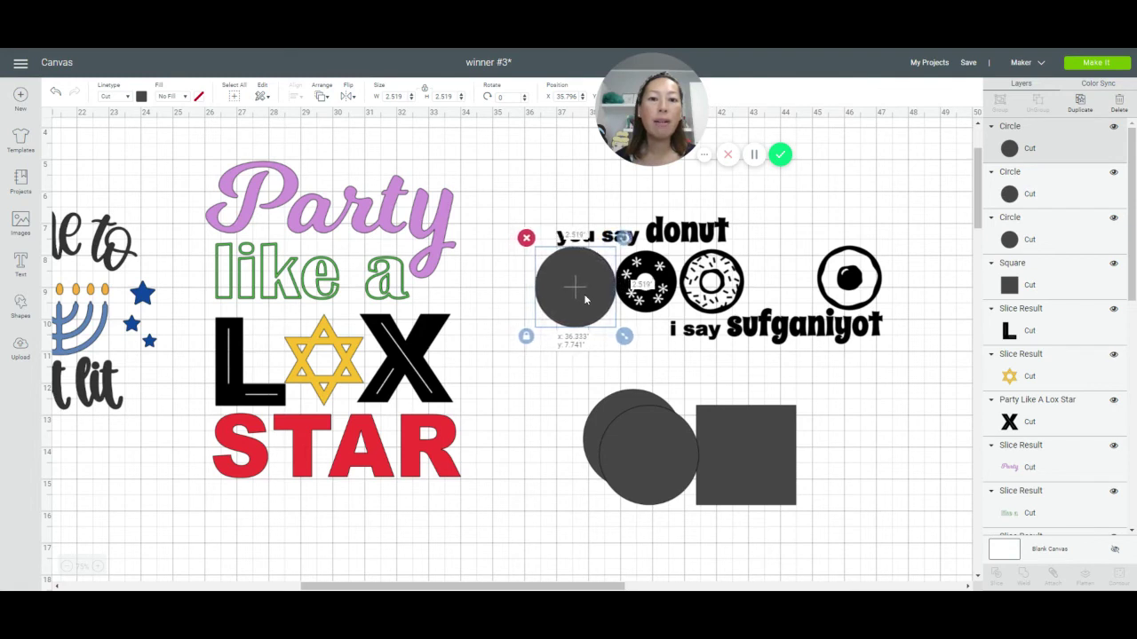
left_click_drag(624, 336, 579, 299)
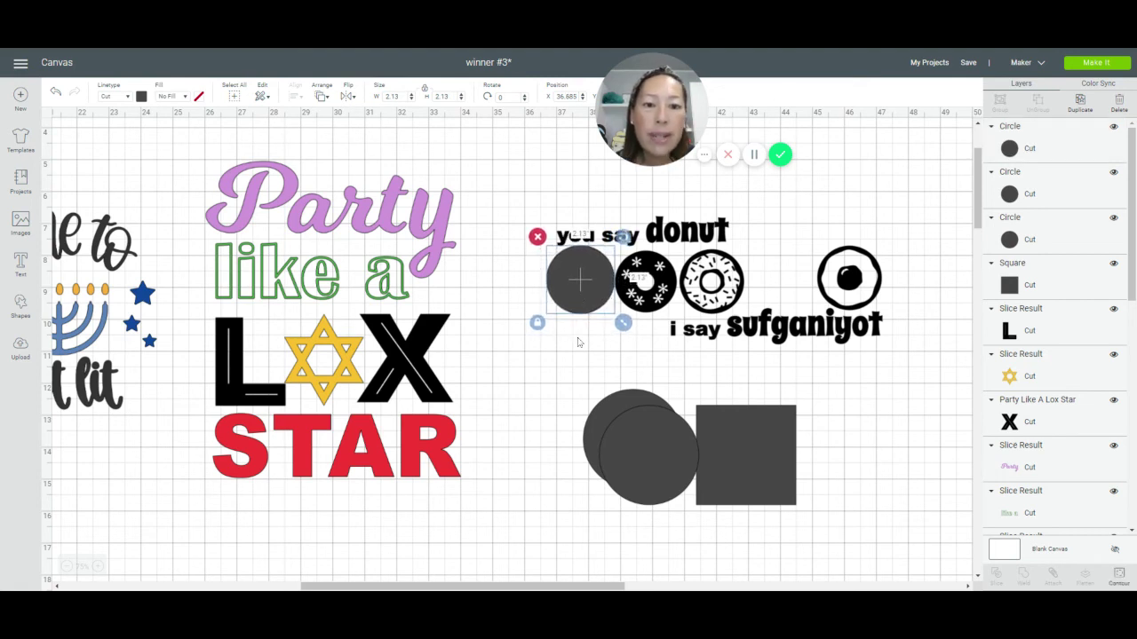
left_click_drag(897, 203, 566, 372)
left_click(528, 338)
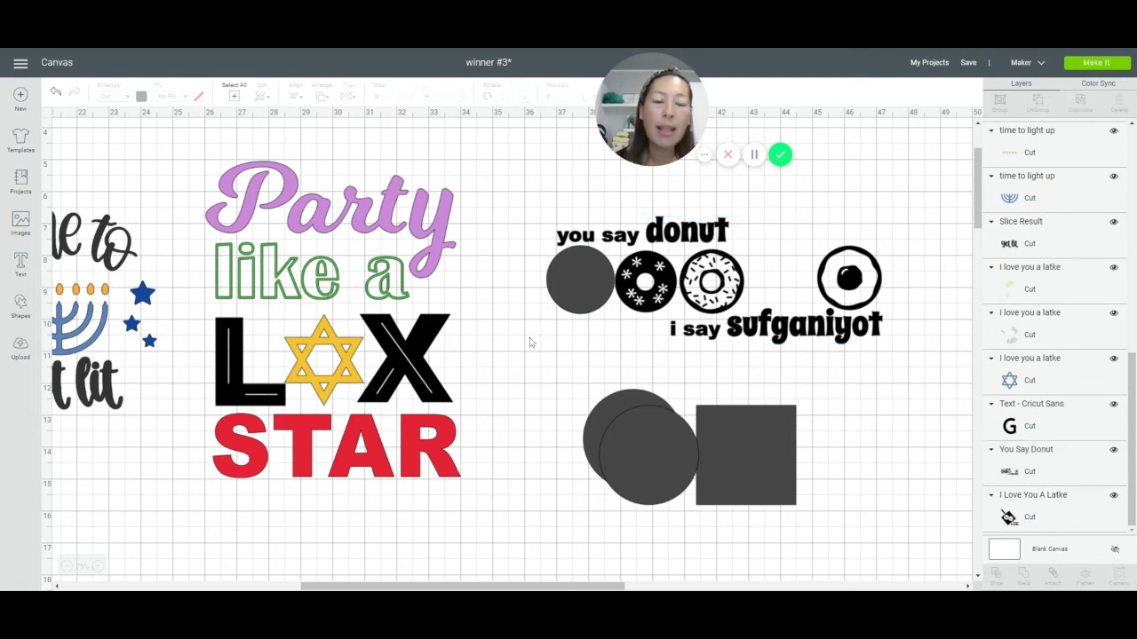
Step: Slice the striped donut out of the design with the circle and delete the two gray leftover pieces
left_click_drag(527, 272, 630, 310)
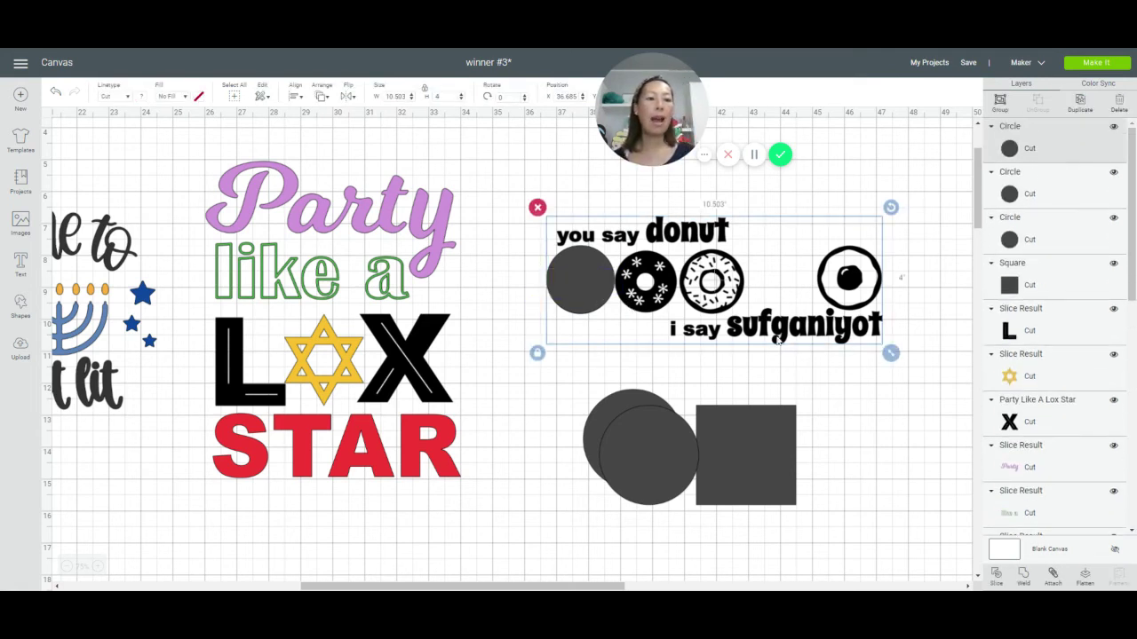
left_click(1018, 579)
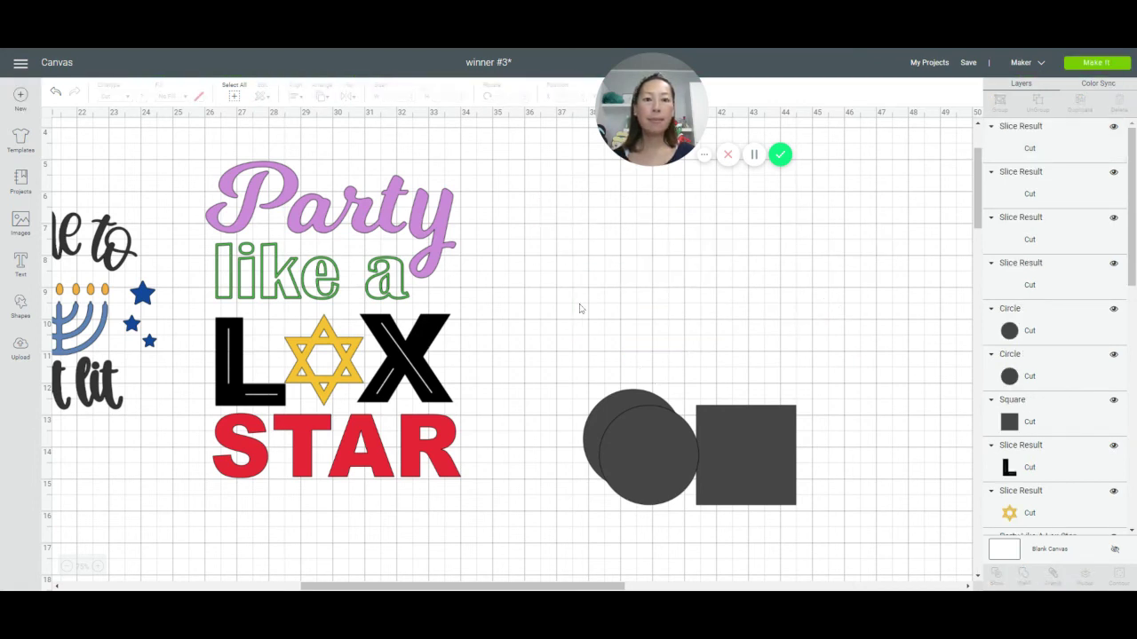
left_click_drag(570, 263, 513, 368)
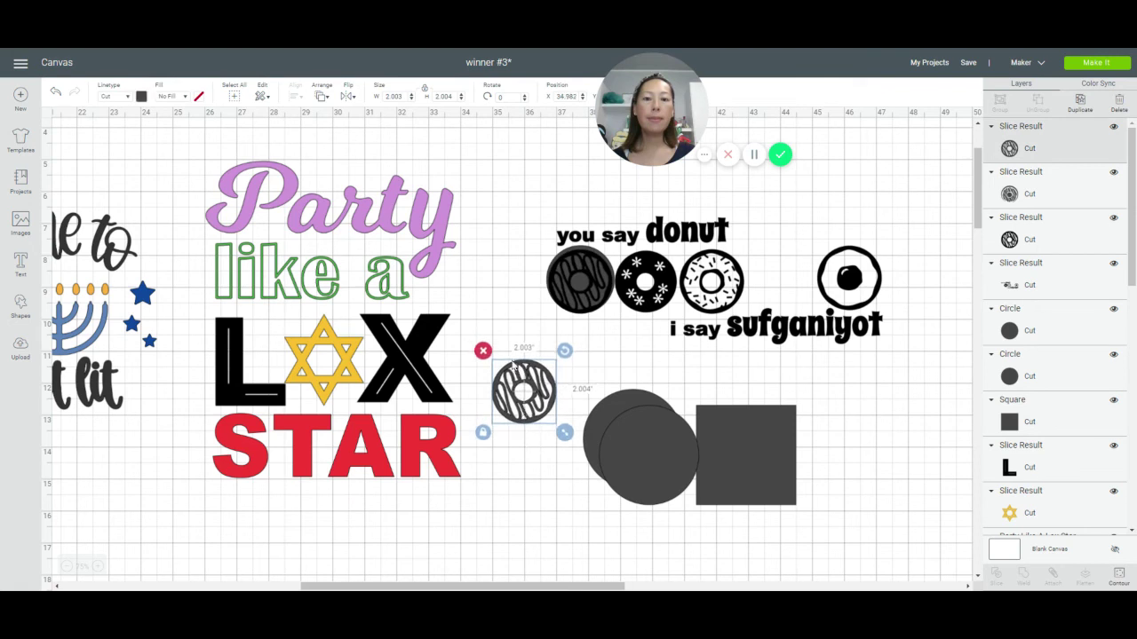
left_click(483, 351)
left_click_drag(582, 289, 517, 361)
left_click(472, 319)
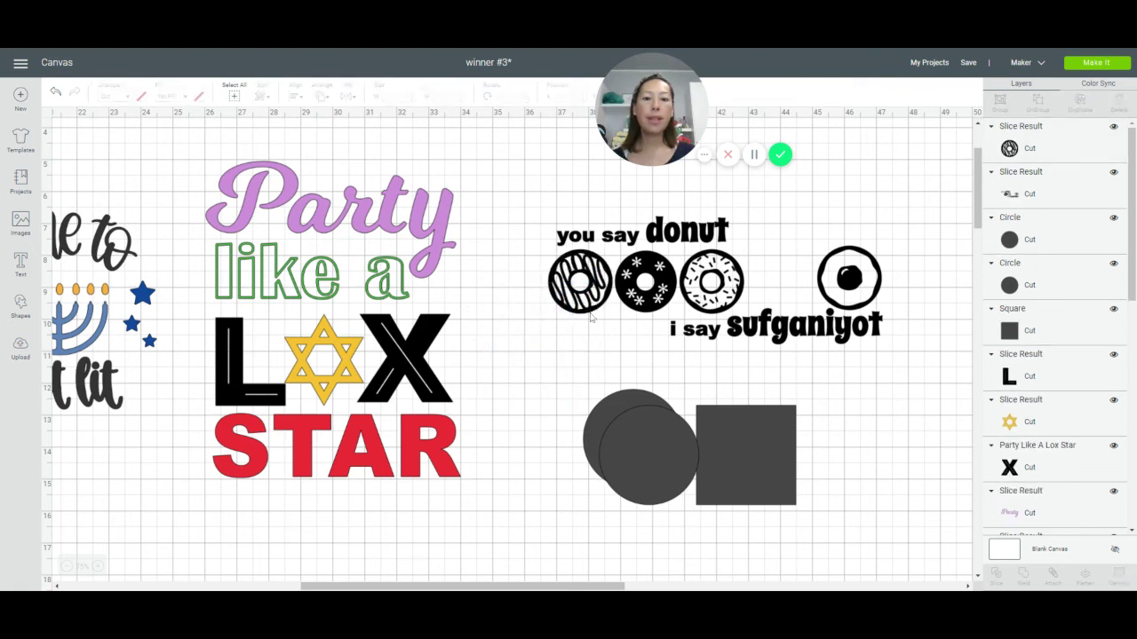
Step: Move the striped donut down and left out of the design and recolor it dark blue
left_click_drag(592, 306, 536, 381)
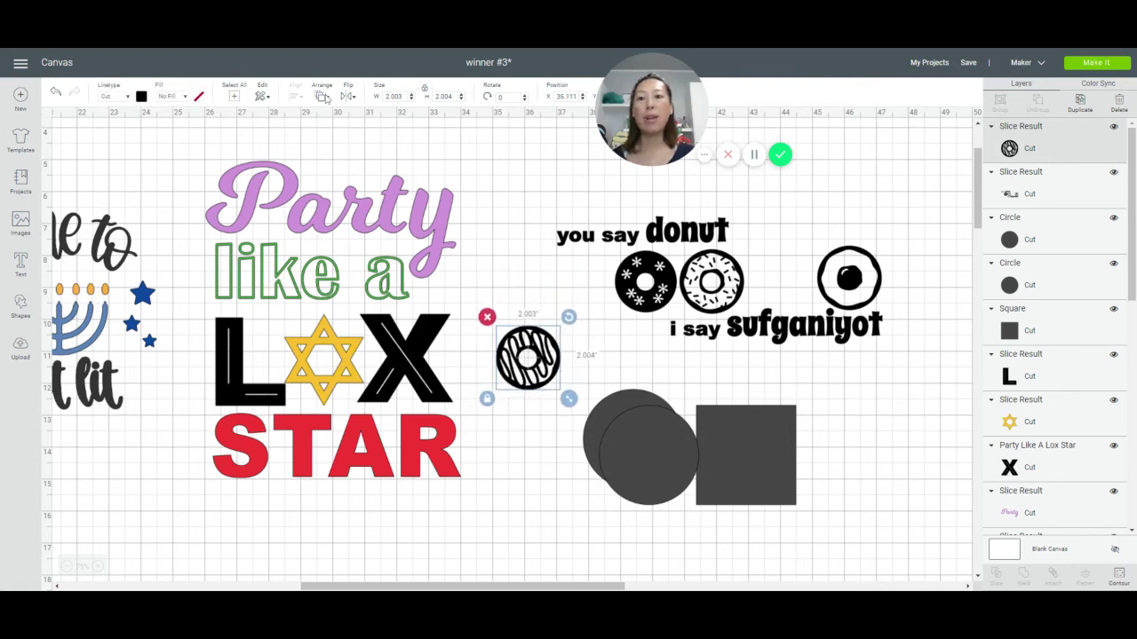
left_click(141, 97)
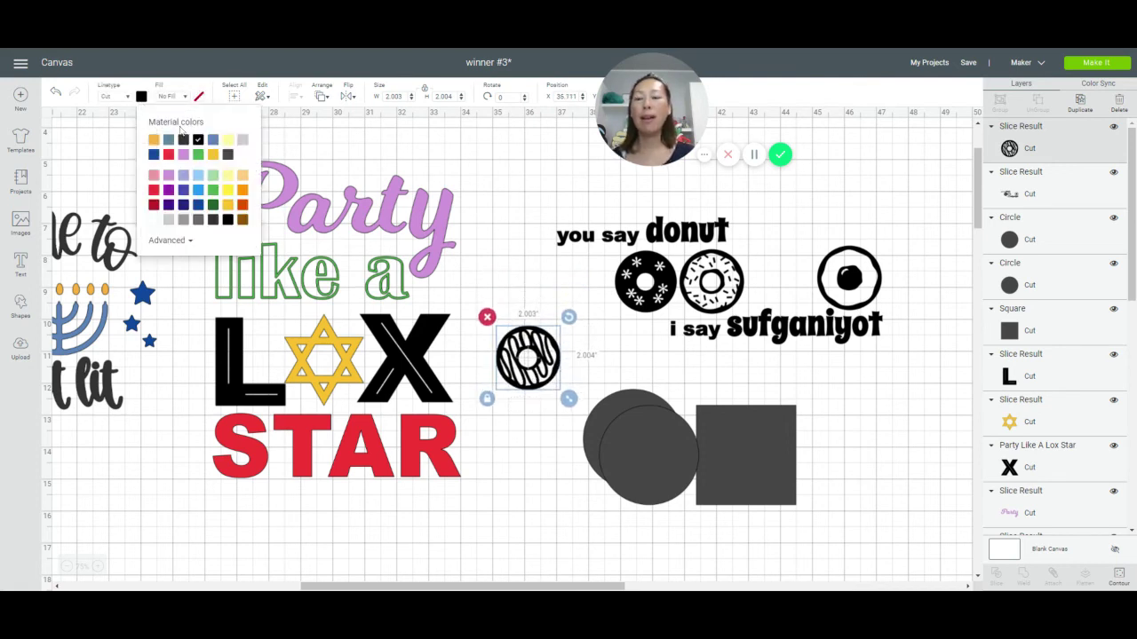
left_click(154, 155)
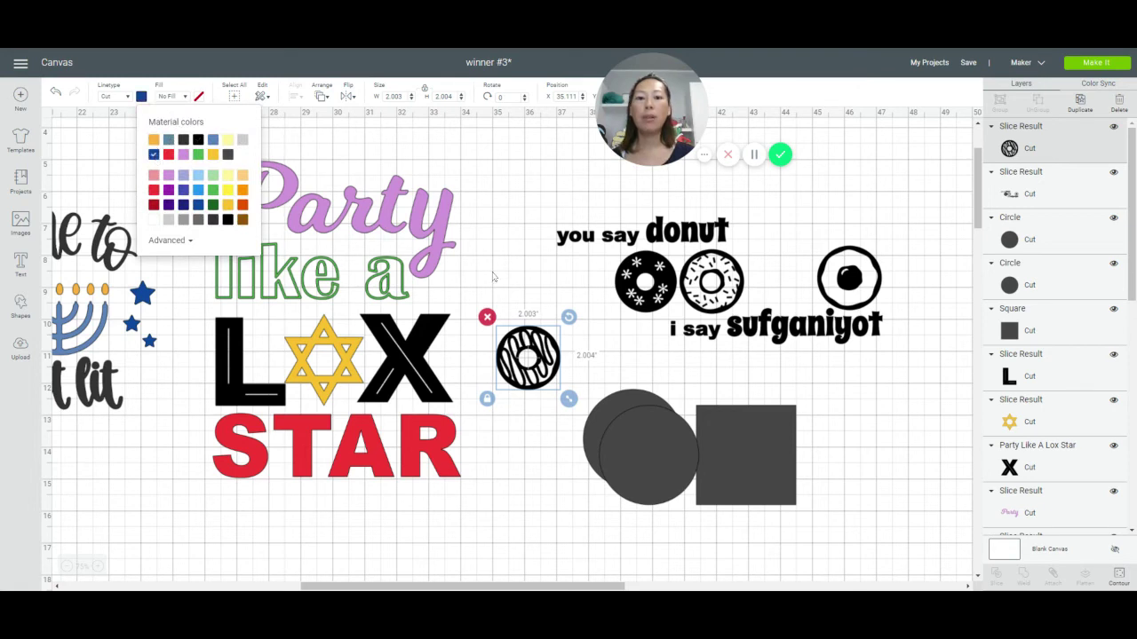
left_click(552, 296)
Step: Shrink a second circle to about 2.04 inches and move the design left so the snowflake donut sits under it
left_click(657, 292)
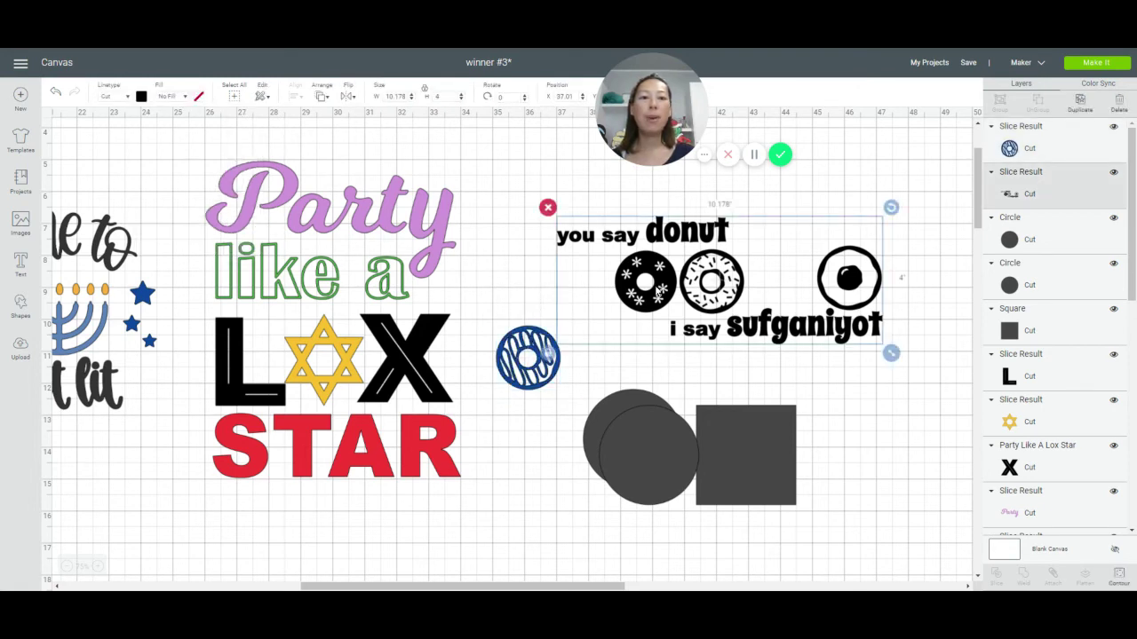
left_click(649, 376)
left_click_drag(647, 468, 612, 306)
left_click_drag(674, 353, 639, 318)
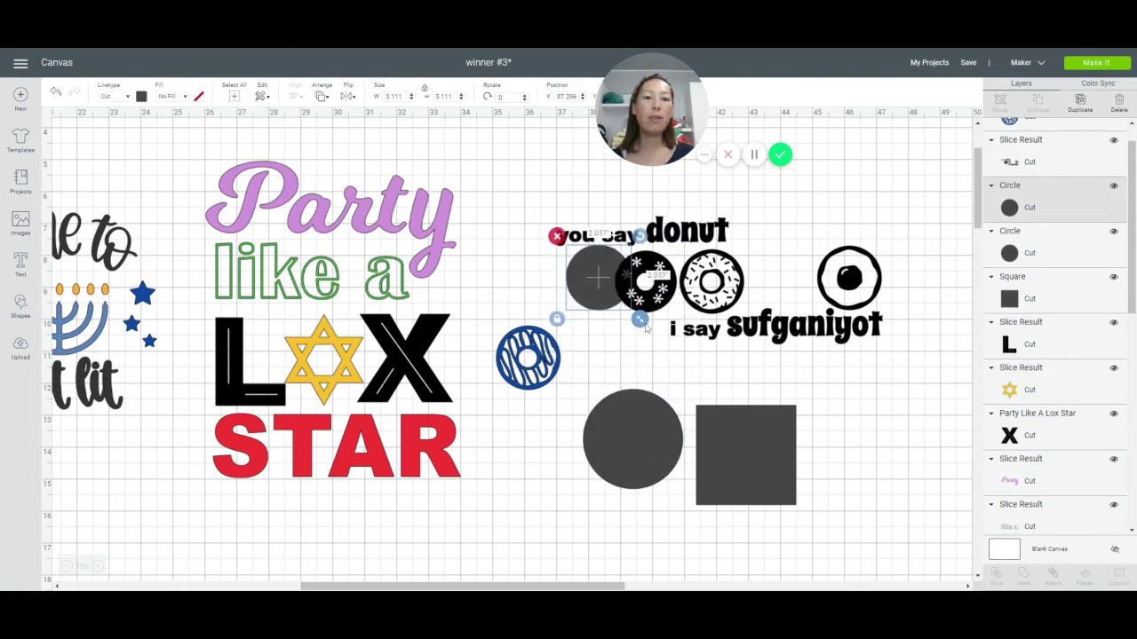
left_click_drag(590, 278, 548, 282)
left_click(599, 372)
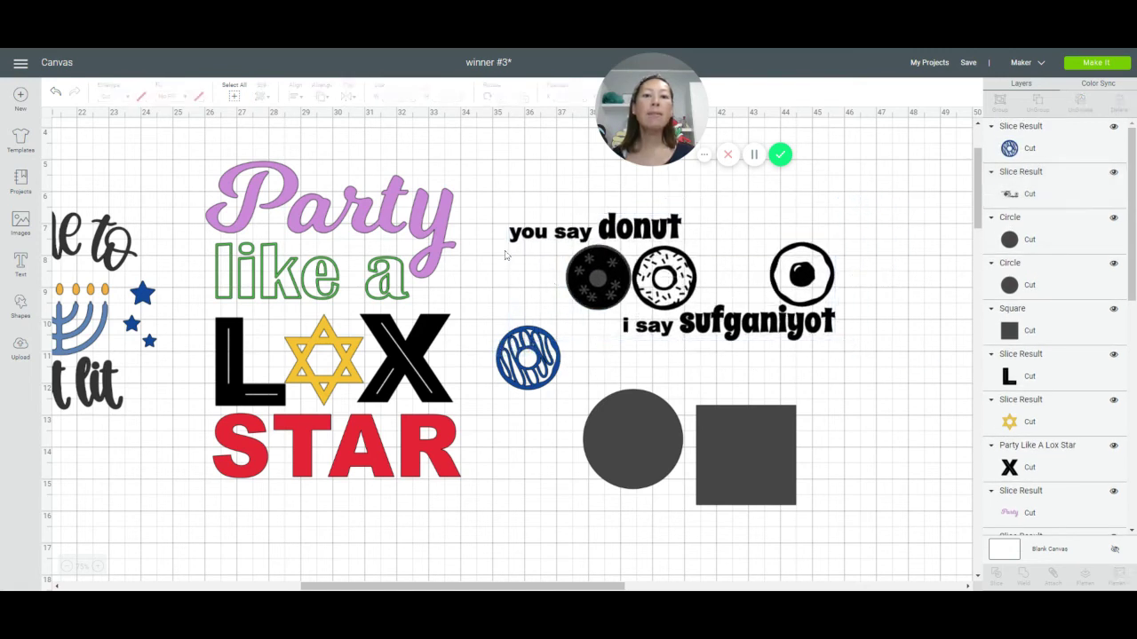
Step: Slice the snowflake donut out of the design with the circle and delete the black donut piece
left_click_drag(493, 203, 602, 282)
left_click(997, 576)
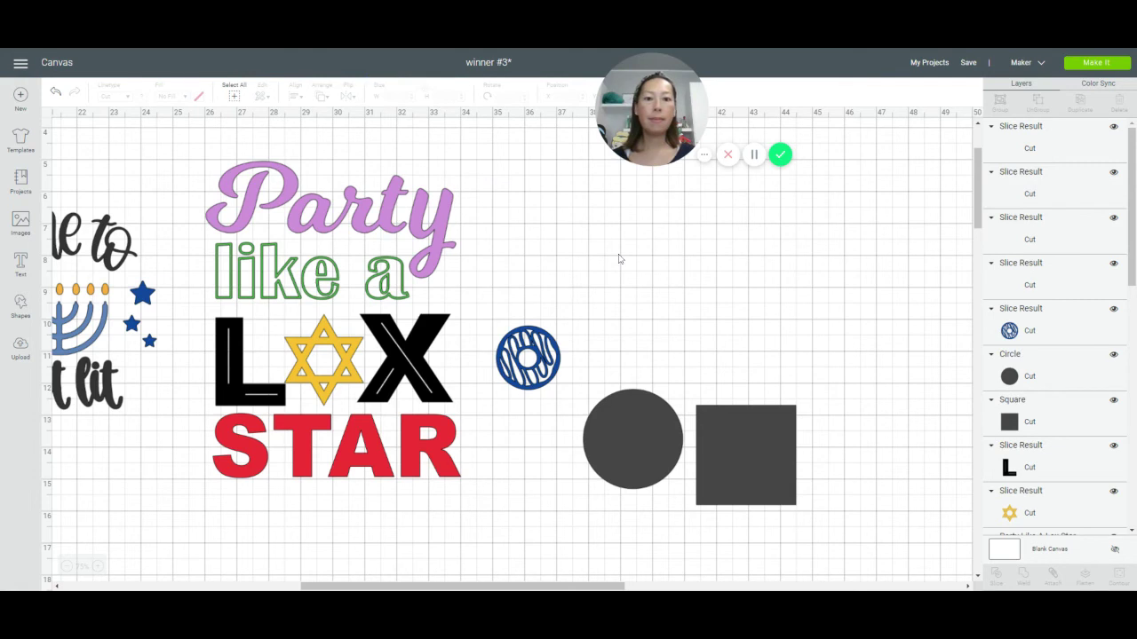
left_click_drag(600, 276, 581, 345)
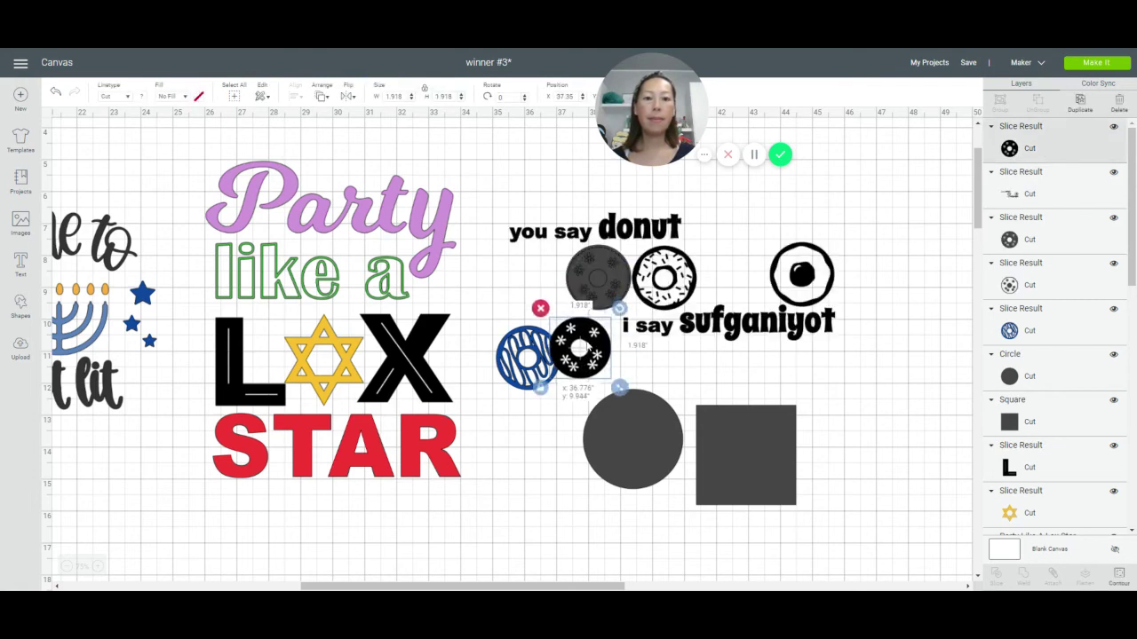
left_click(539, 307)
Step: Move the remaining donut design up and right, and pull the gray snowflake donut off the circle leftover
left_click_drag(587, 278, 700, 247)
left_click(595, 280)
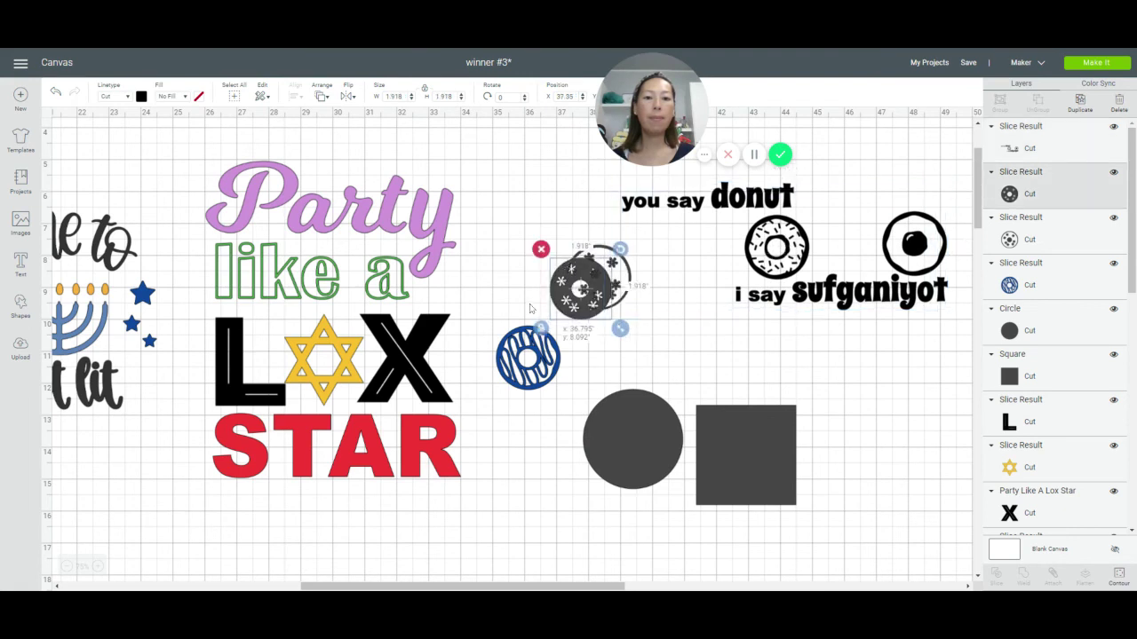
left_click(541, 249)
left_click(613, 267)
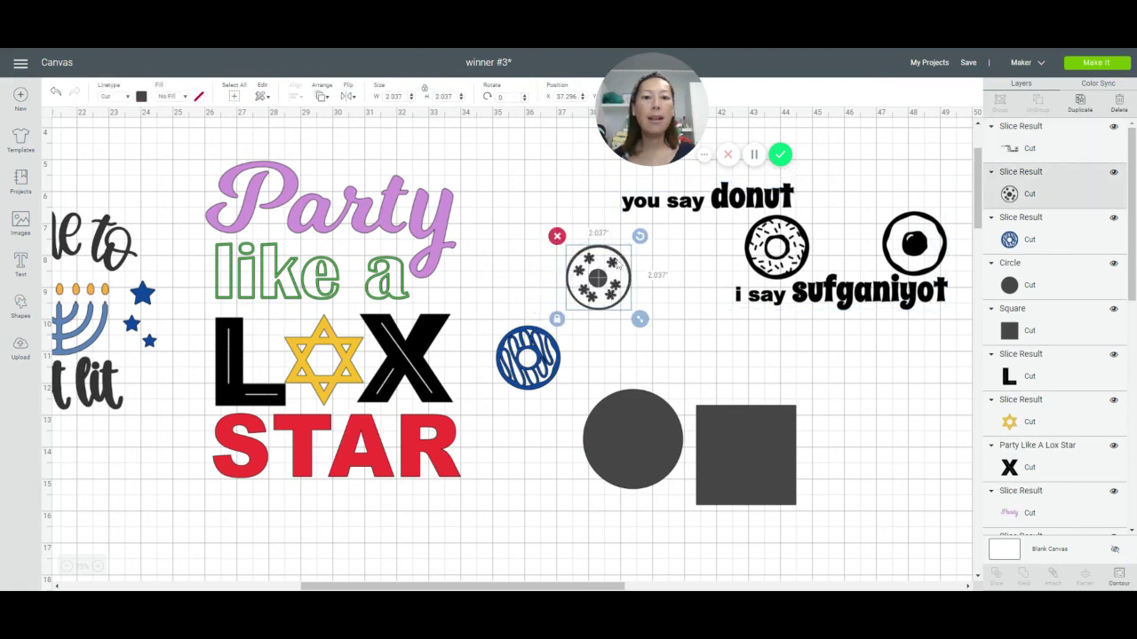
left_click_drag(599, 283, 629, 313)
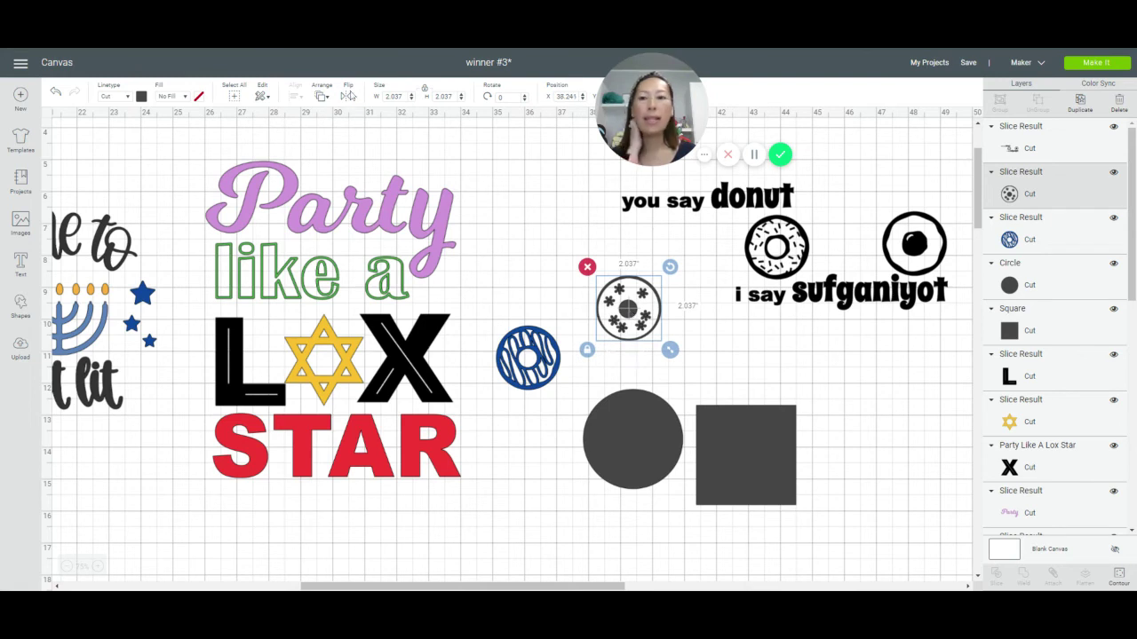
left_click(56, 95)
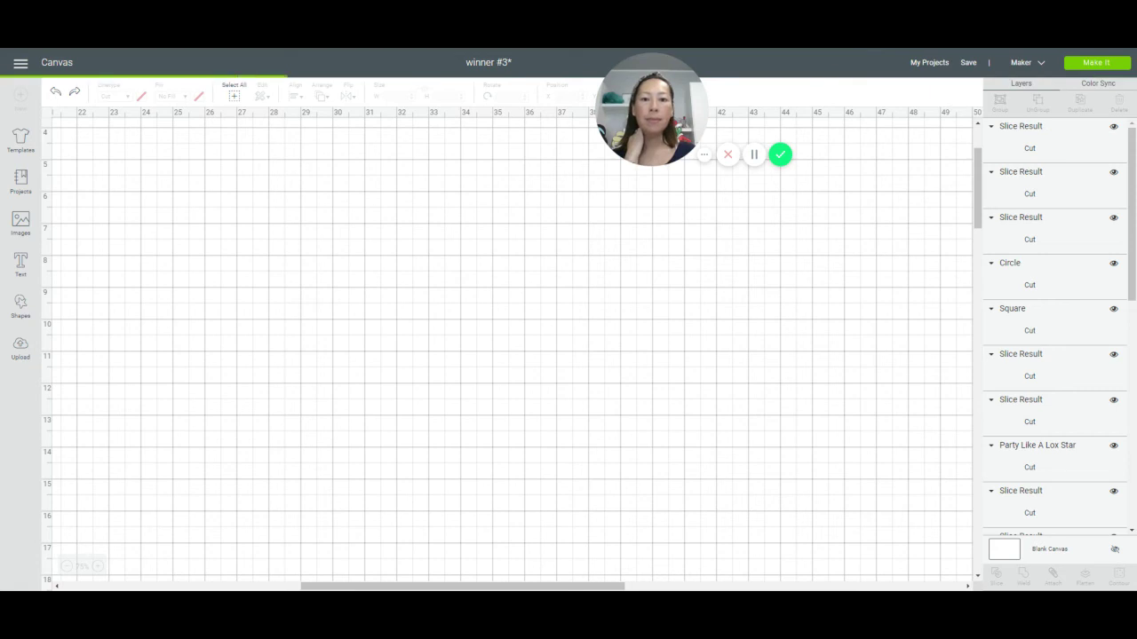
left_click(56, 94)
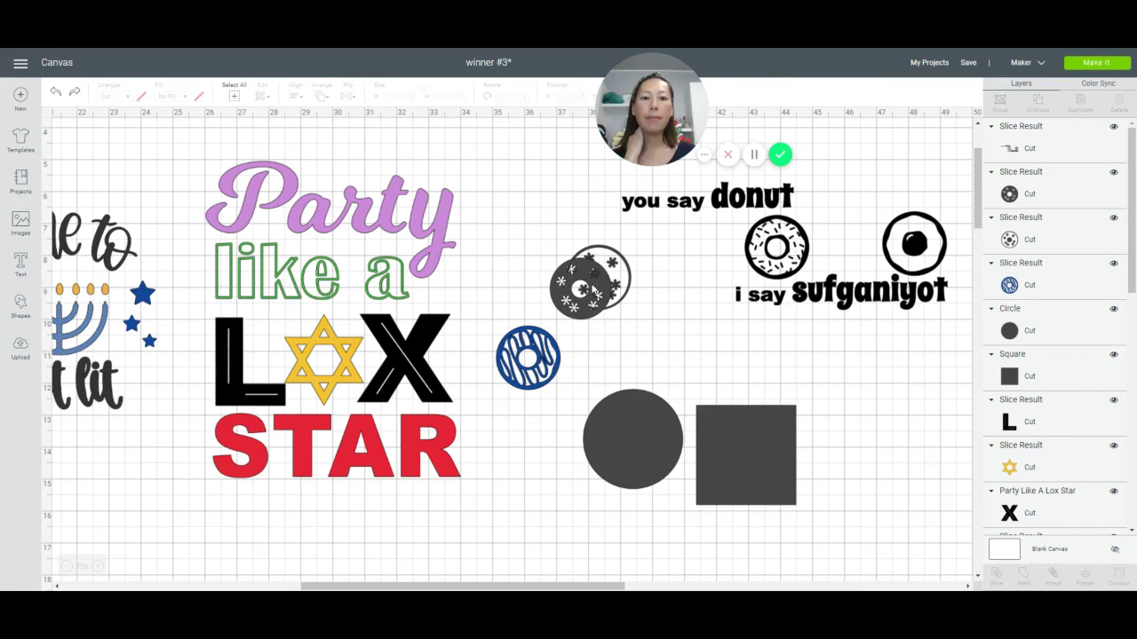
Step: Move the gray snowflake donut down and right, then delete the leftover circle with the snowflake pieces
left_click_drag(595, 289, 637, 322)
mouse_move(671, 329)
left_mouse_down()
mouse_move(689, 328)
mouse_move(668, 313)
left_mouse_up()
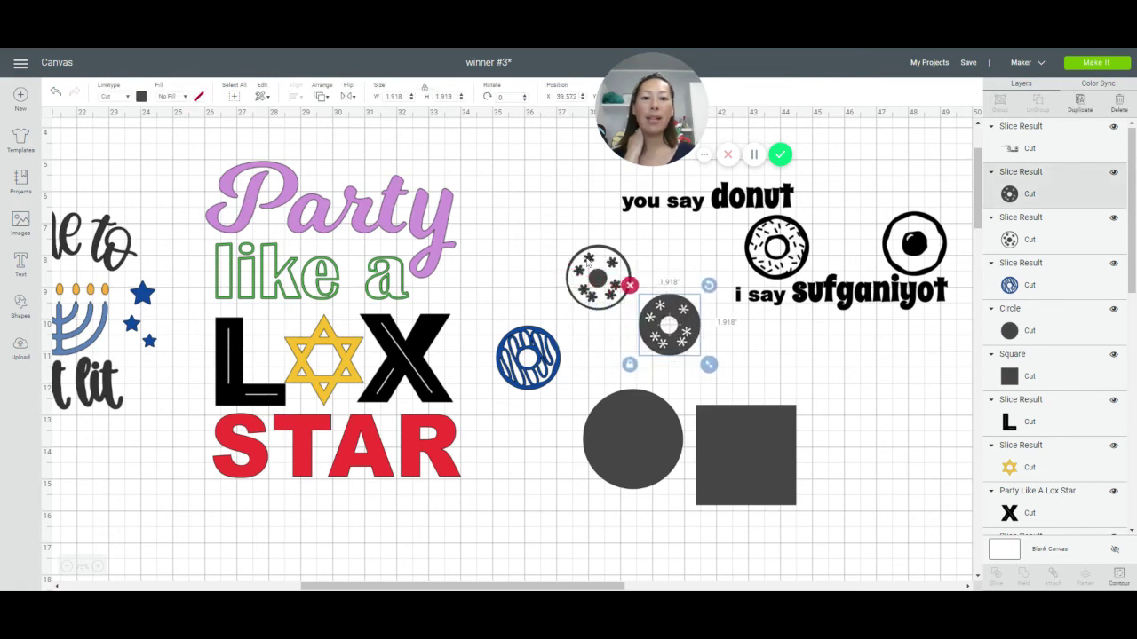
left_click(586, 260)
left_click_drag(586, 259, 536, 257)
left_click(506, 237)
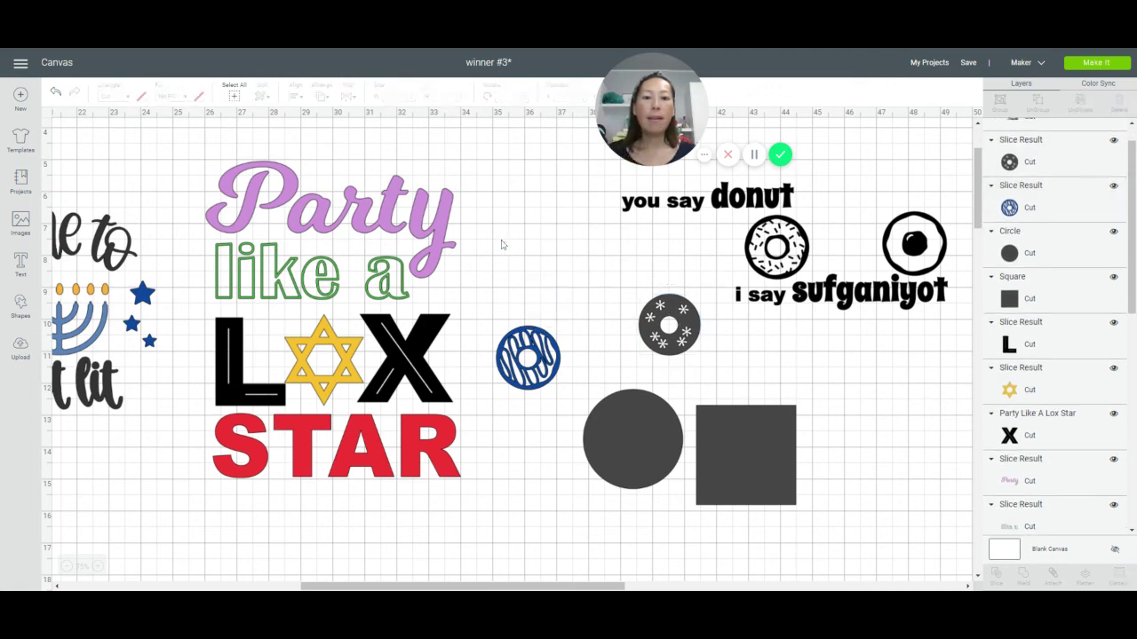
Step: Recolor the gray snowflake donut with the medium blue material color used for the menorah
left_click(678, 325)
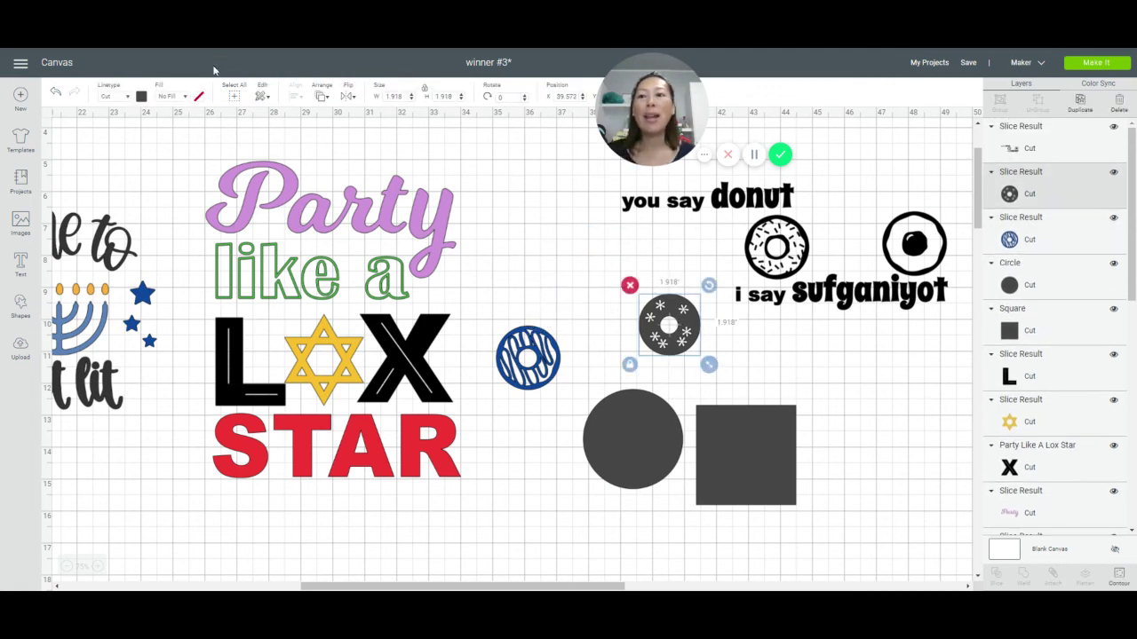
left_click(142, 97)
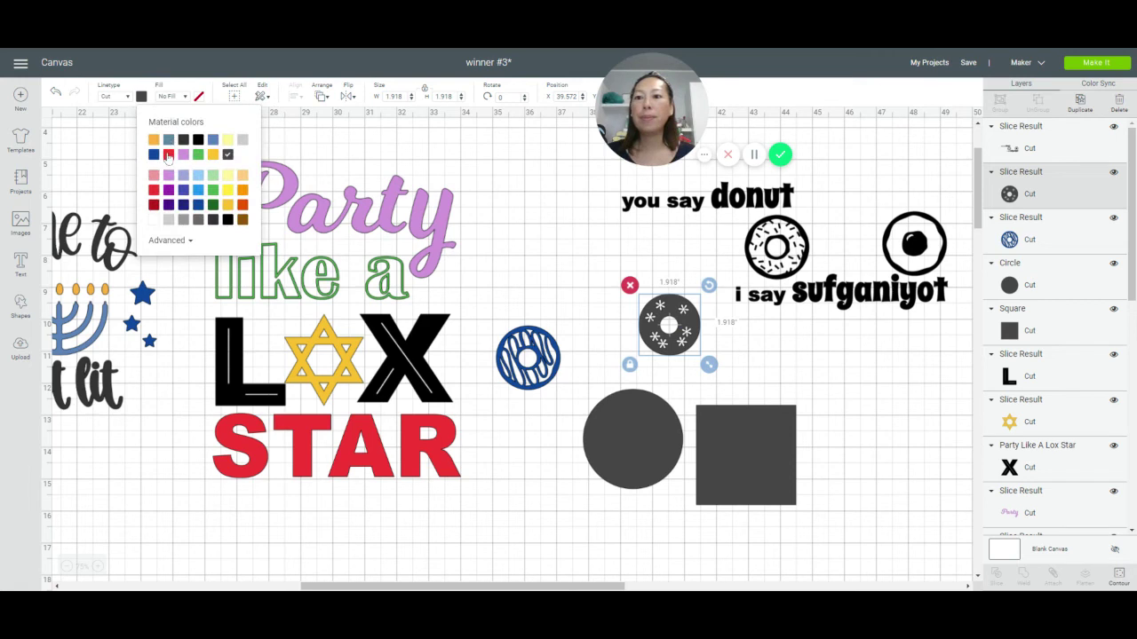
left_click(214, 141)
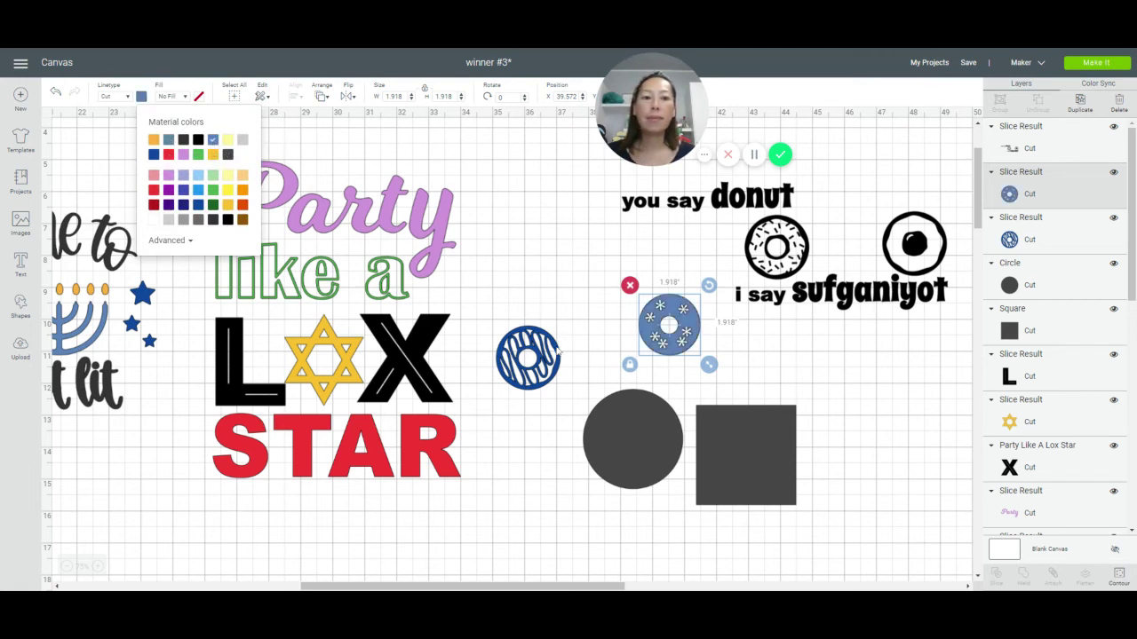
Step: Move the striped donut up and place the blue snowflake donut directly below it
left_click_drag(549, 356, 565, 280)
left_click_drag(666, 320, 553, 333)
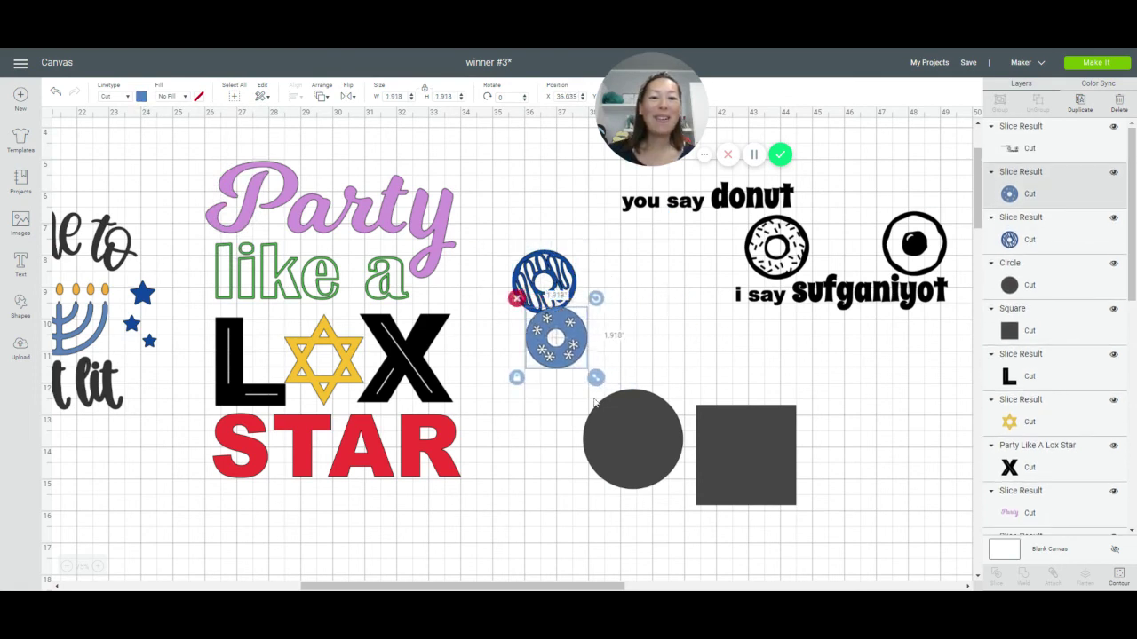
Step: Shrink the last circle to about 2.02 inches, move the design so the sprinkle donut sits under it, and select both
left_click_drag(660, 423, 695, 278)
left_click_drag(730, 365, 700, 333)
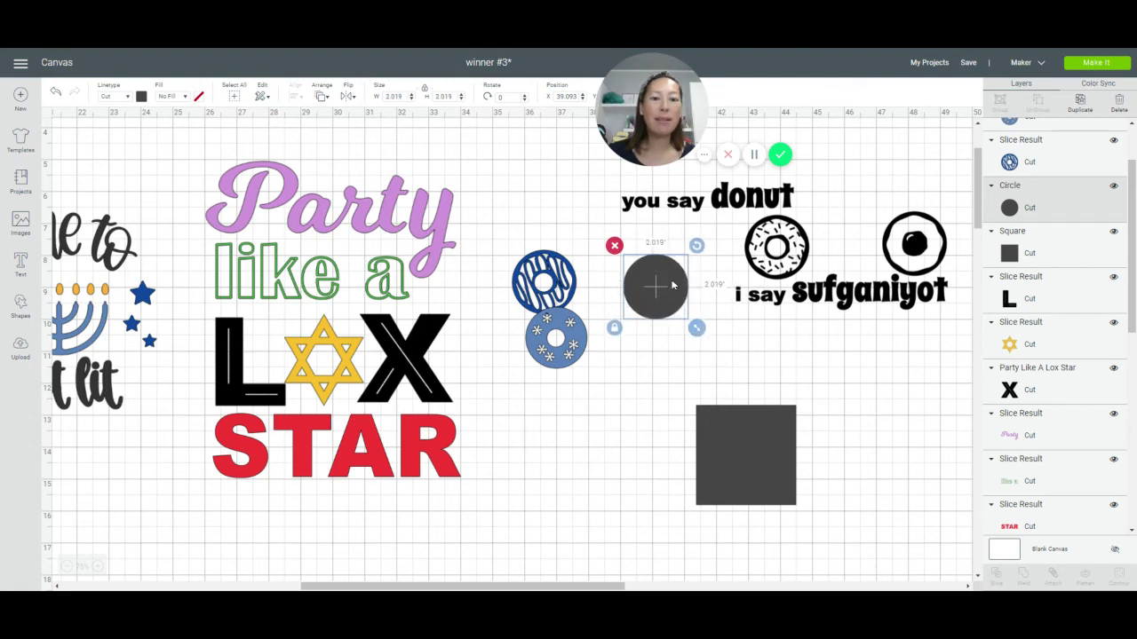
left_click_drag(689, 268, 556, 315)
left_click(885, 303)
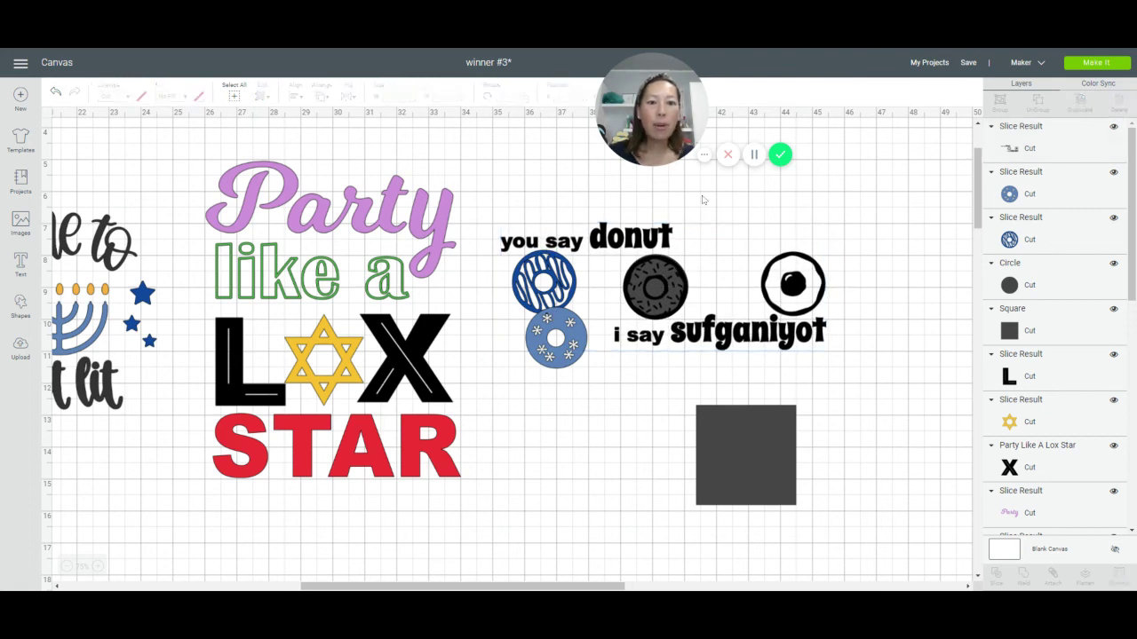
left_click_drag(653, 191, 659, 284)
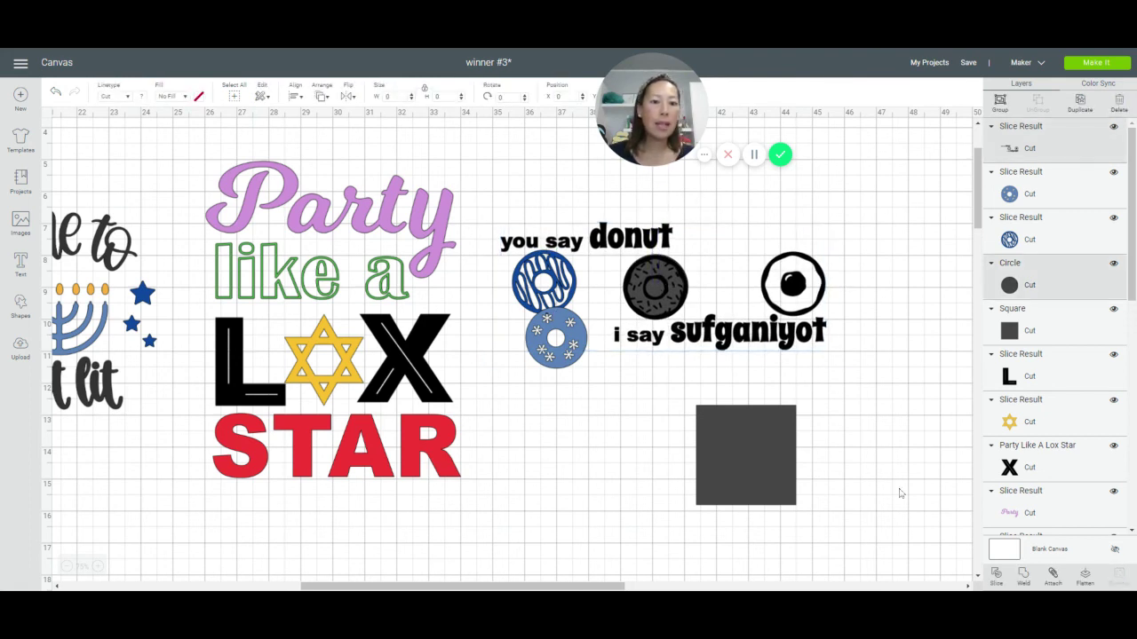
Step: Slice the sprinkle donut out with the circle, then move the black sprinkle donut down and the remaining text design aside
left_click(997, 576)
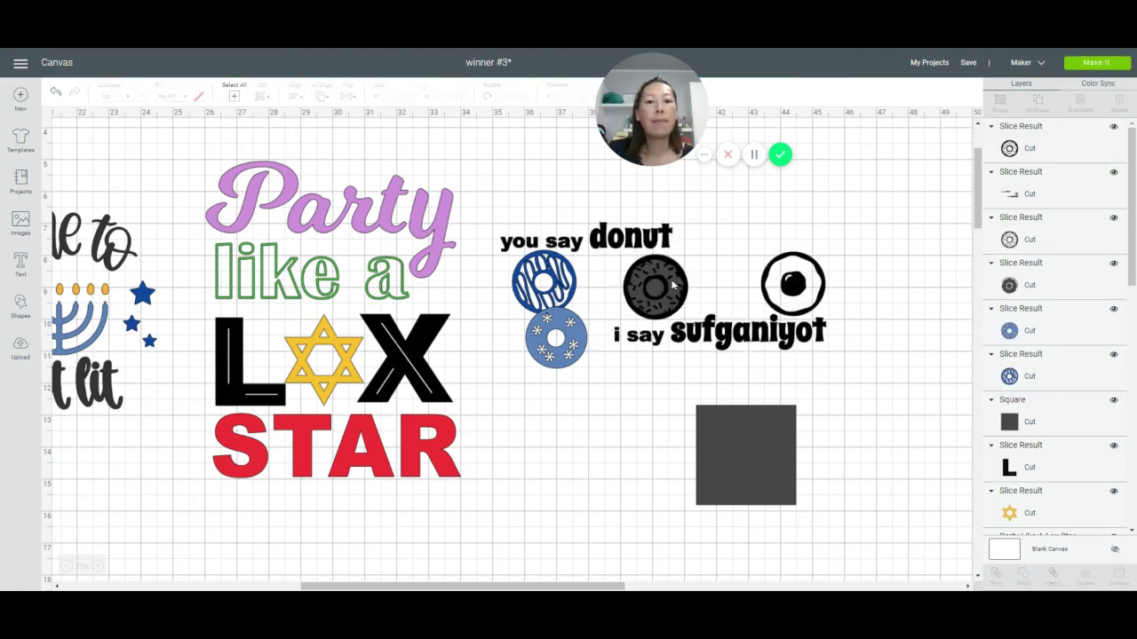
left_click_drag(656, 298, 611, 455)
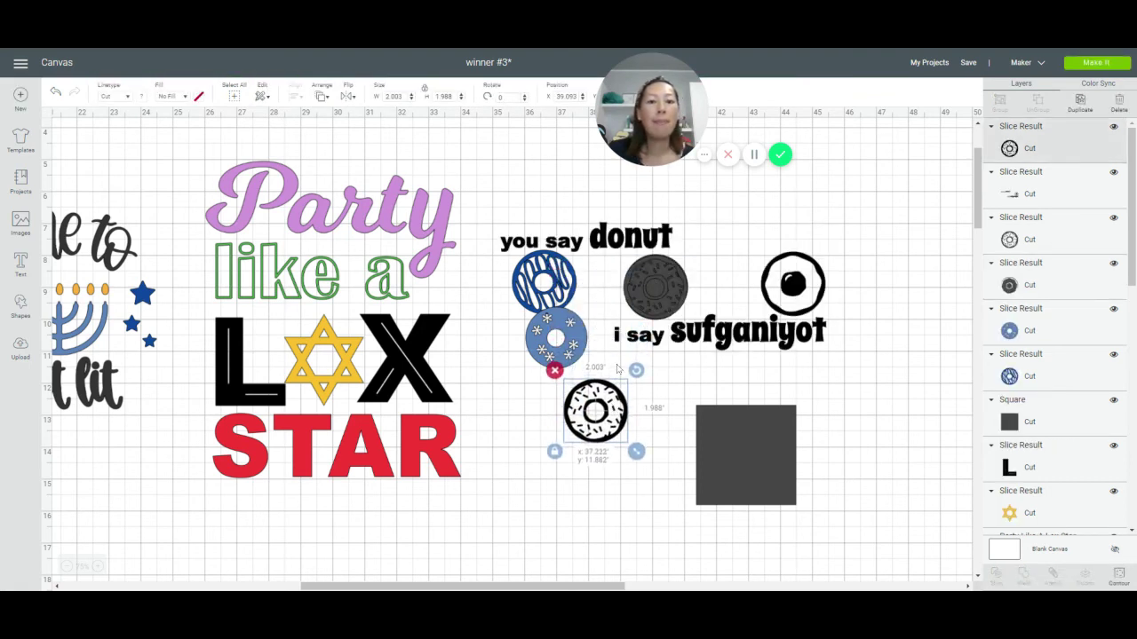
left_click(645, 278)
left_click_drag(654, 283, 855, 230)
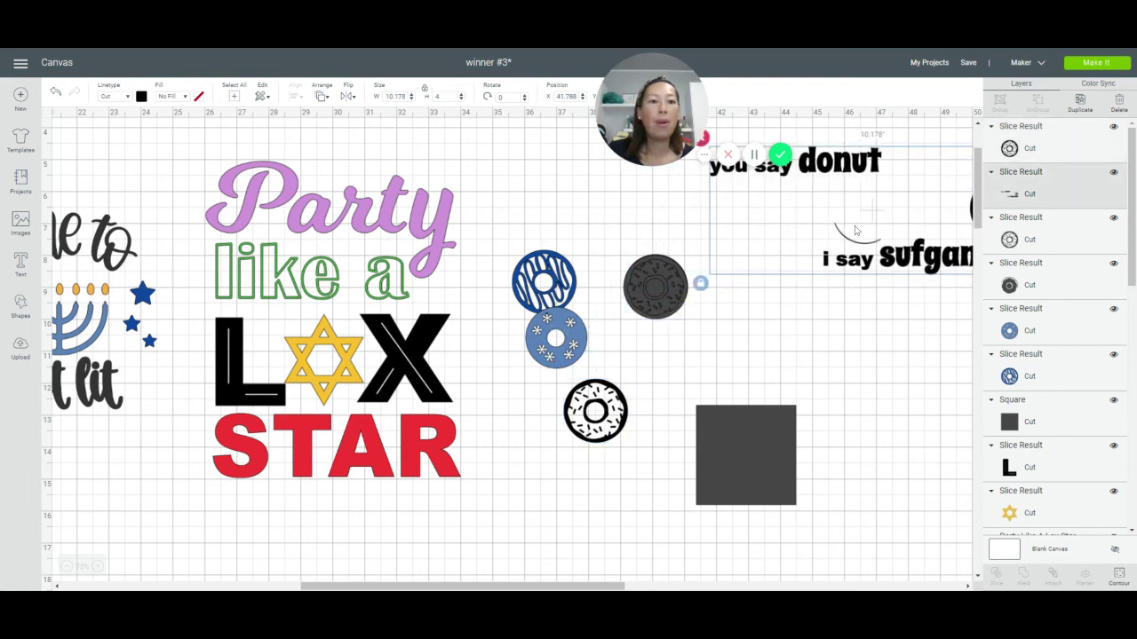
Step: Delete the leftover gray circle pieces from the sprinkle donut slice
left_click(657, 297)
left_click_drag(686, 322, 657, 291)
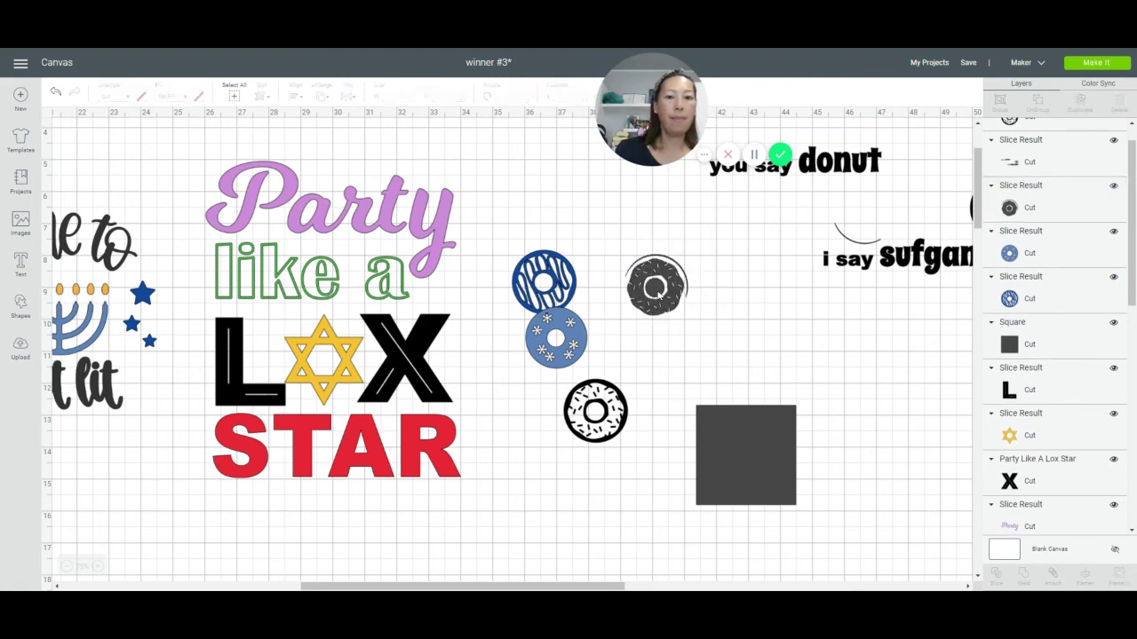
key("Delete")
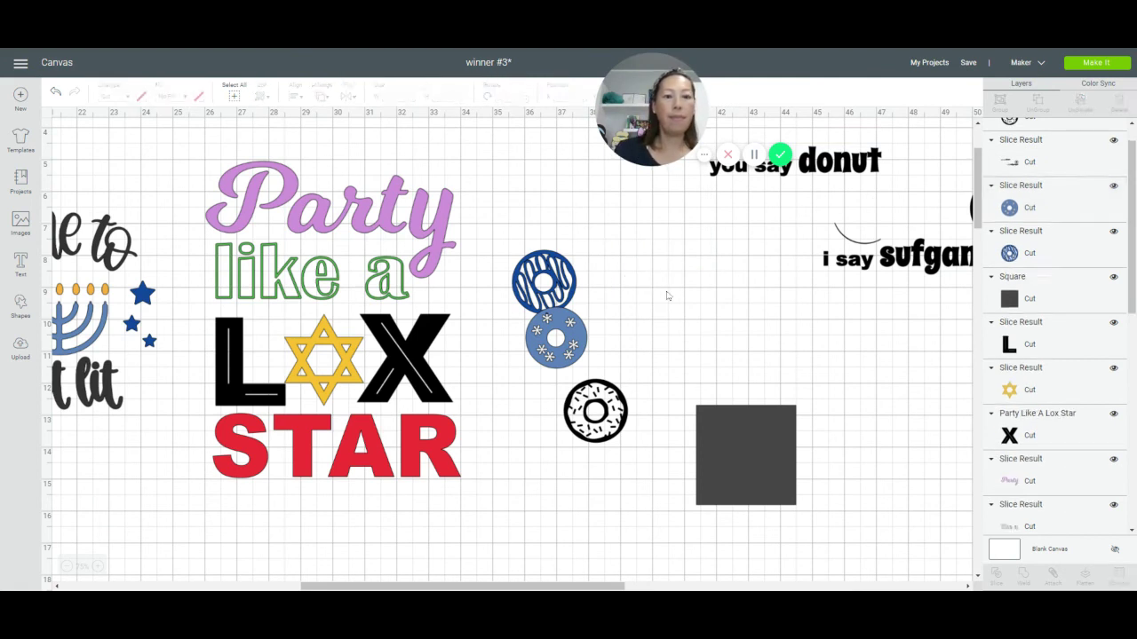
Step: Move the text design back beside the donuts and hide the stray curved line above "i say" with Contour
left_click_drag(953, 258, 782, 322)
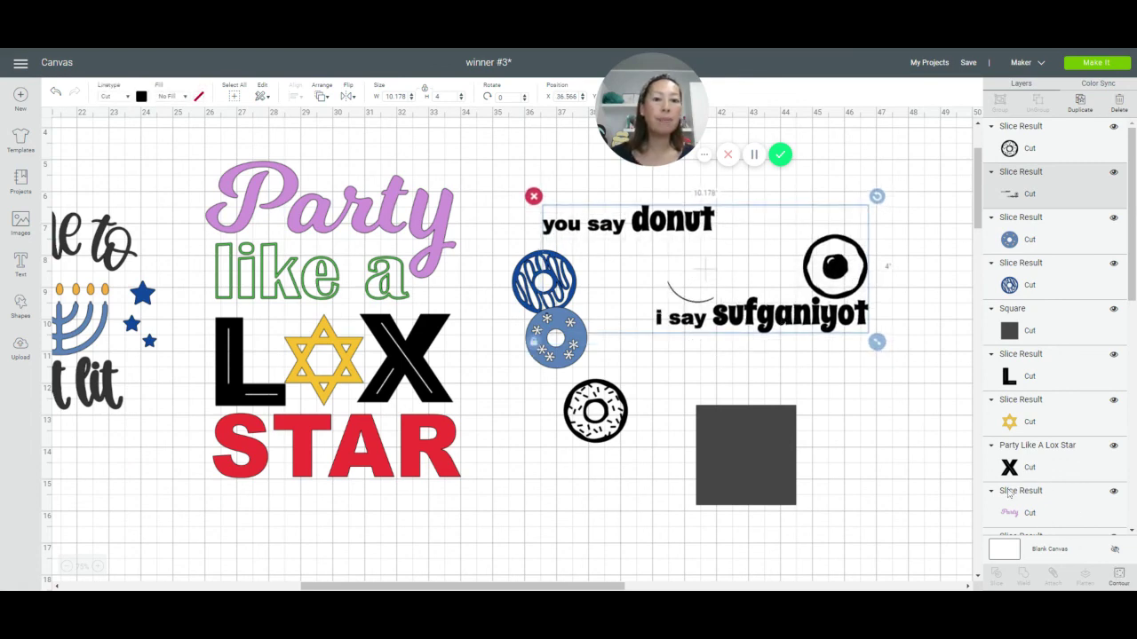
left_click(1120, 576)
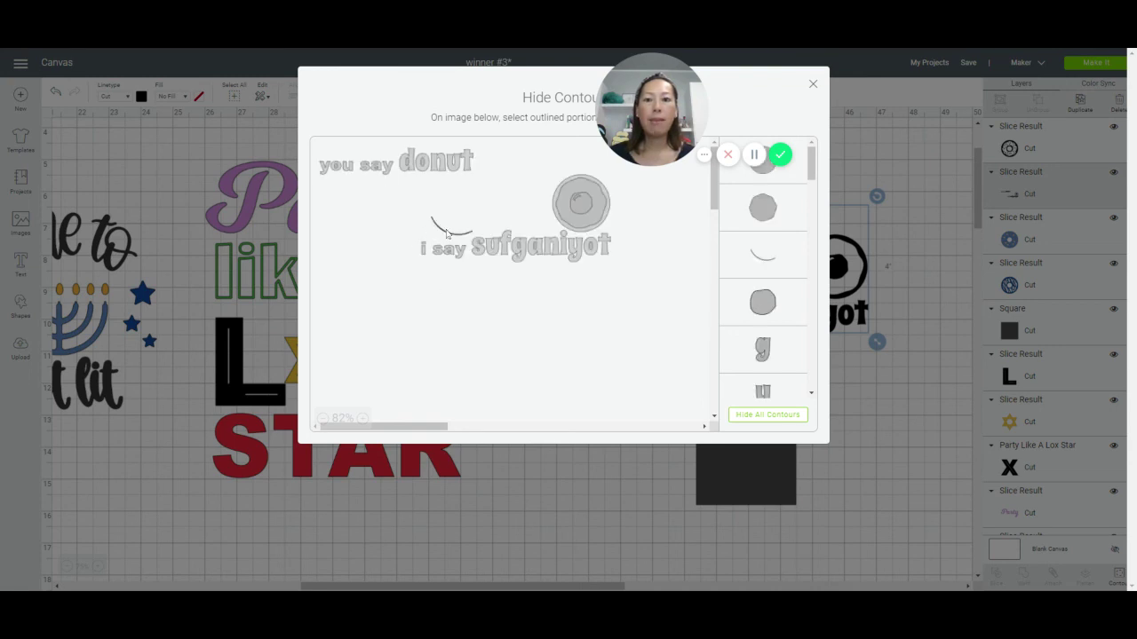
left_click(457, 236)
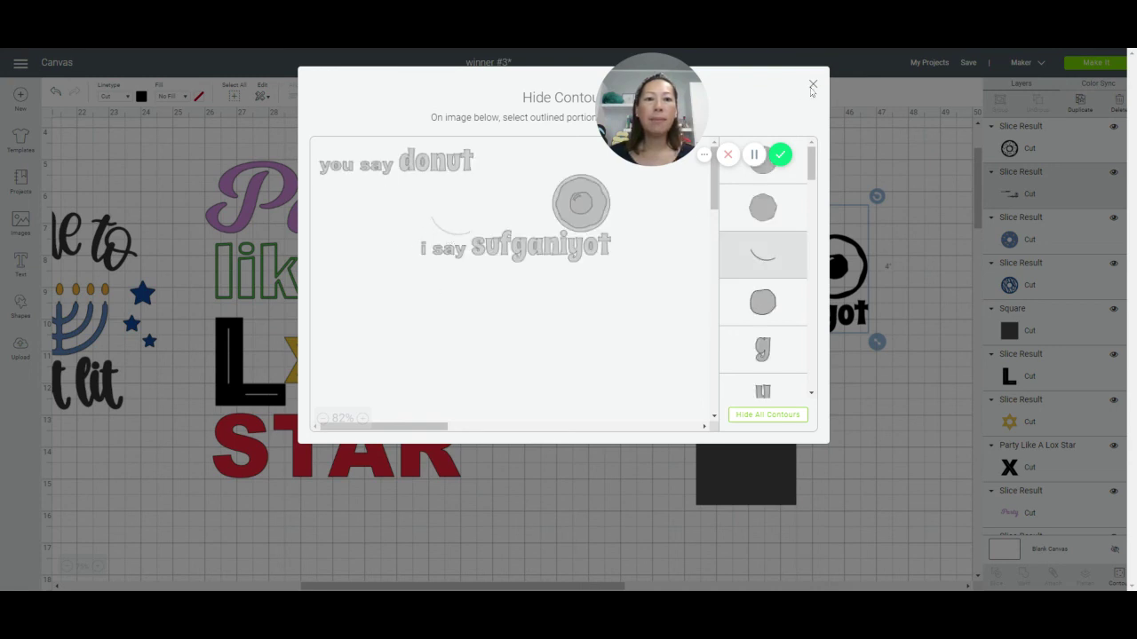
left_click(813, 85)
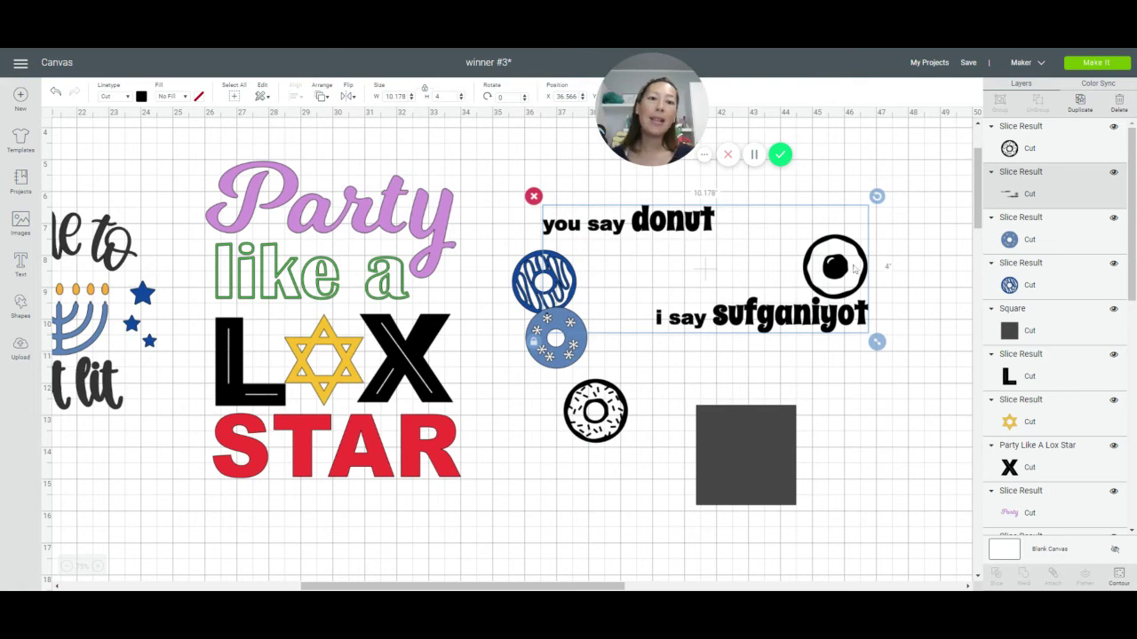
Step: Recolor the black sprinkle donut bright light blue and move it beside the other two blue donuts
left_click(611, 421)
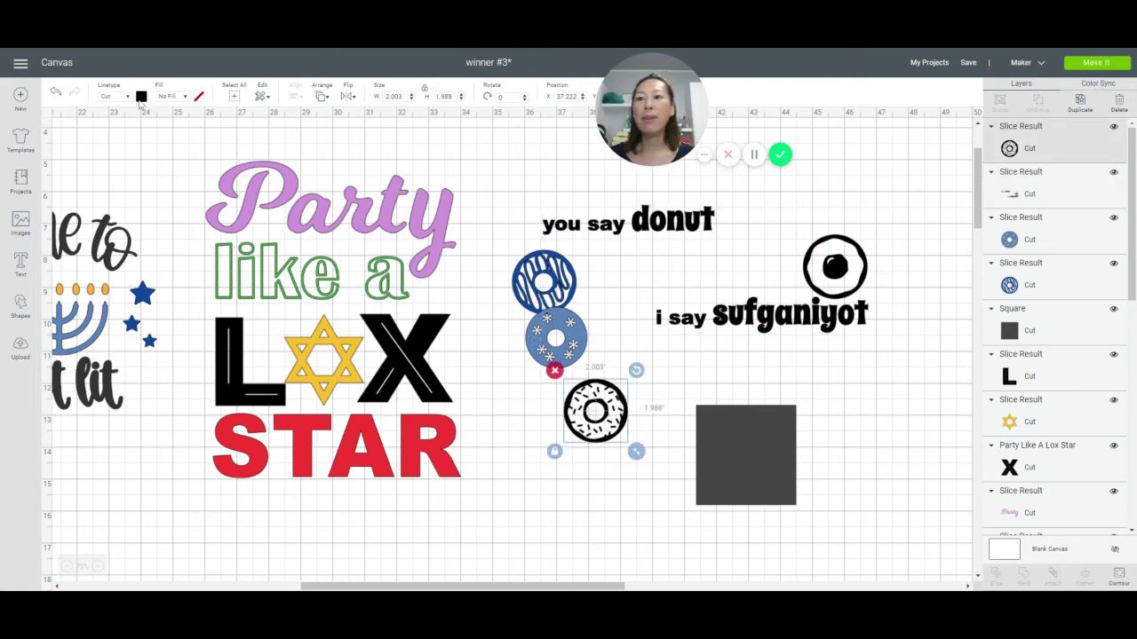
left_click(140, 97)
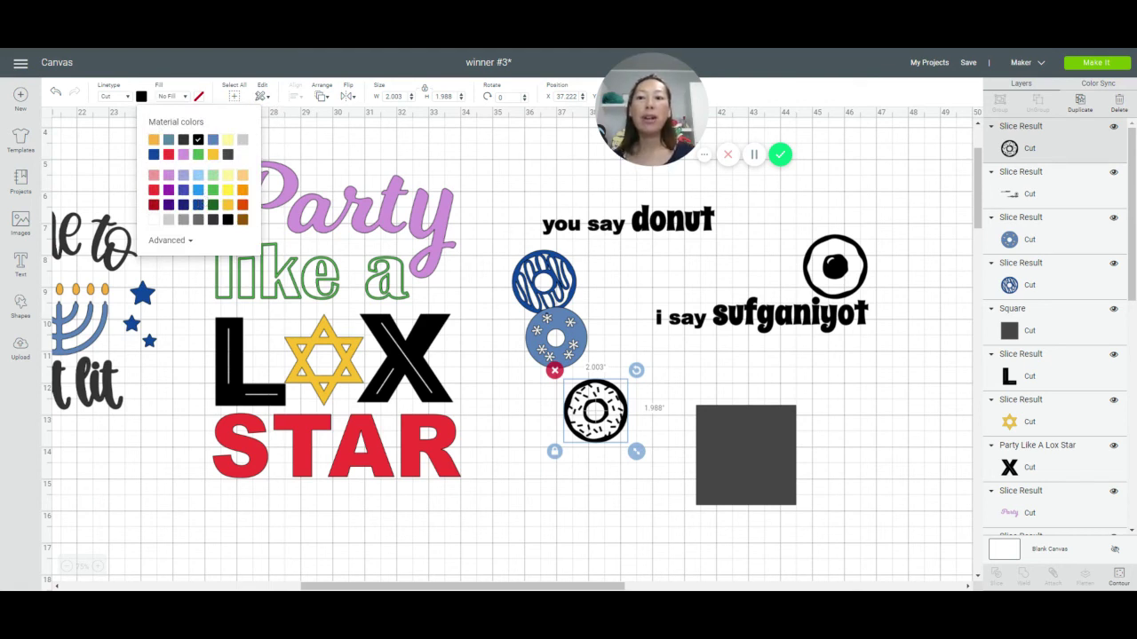
left_click(199, 191)
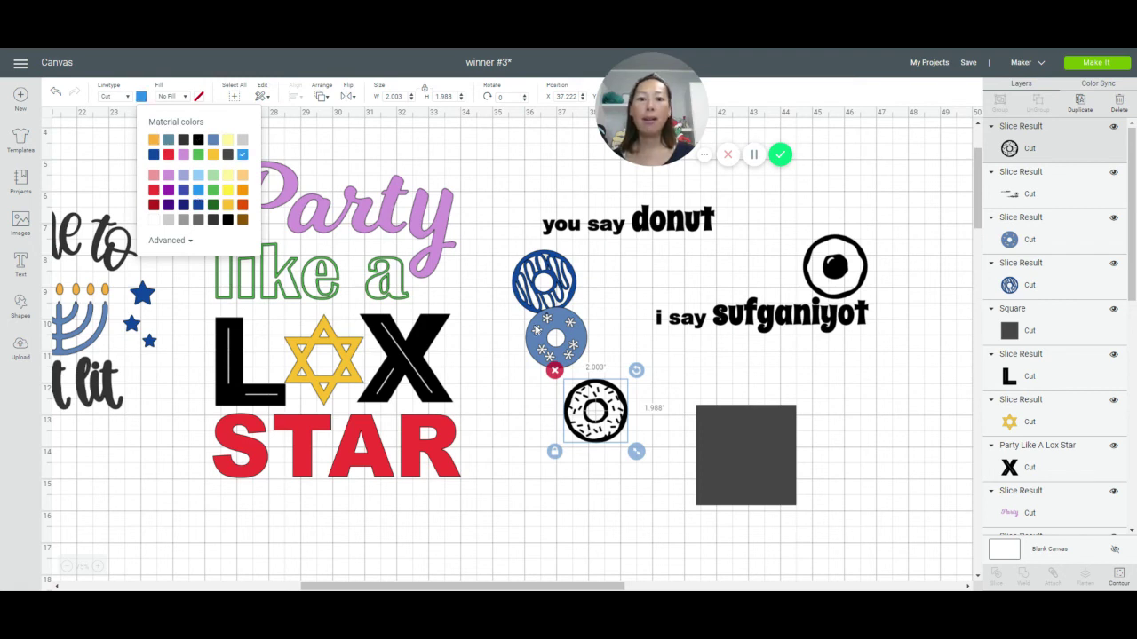
left_click_drag(618, 438, 547, 323)
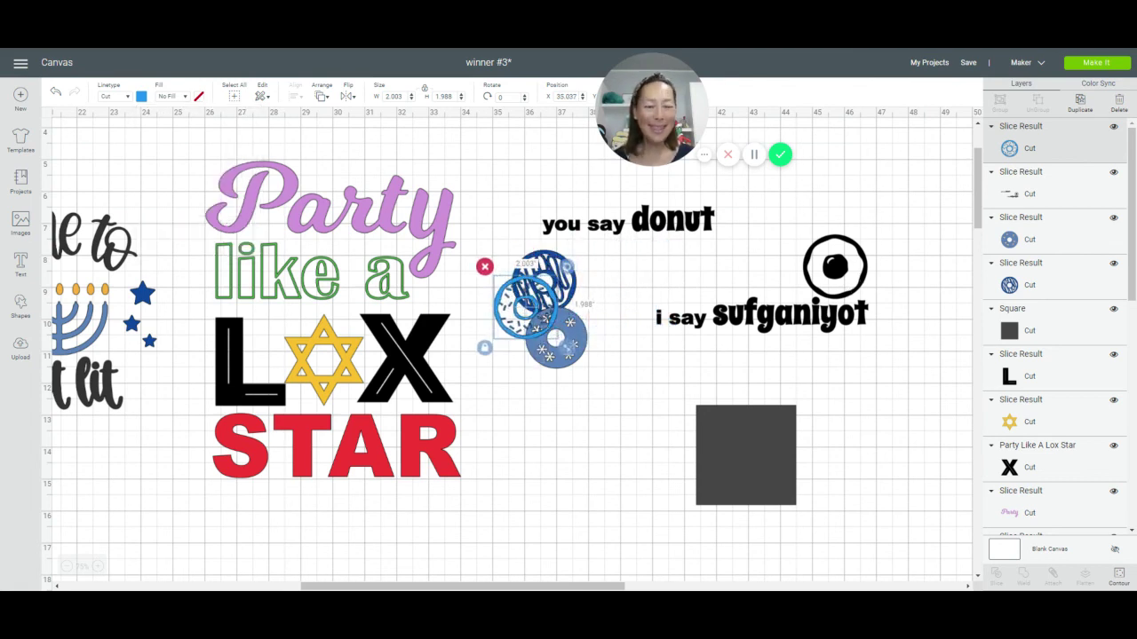
Step: Shift the text design slightly left, insert a circle shape, and place it over the jelly-filled donut above "sufganiyot"
left_click_drag(846, 273, 810, 274)
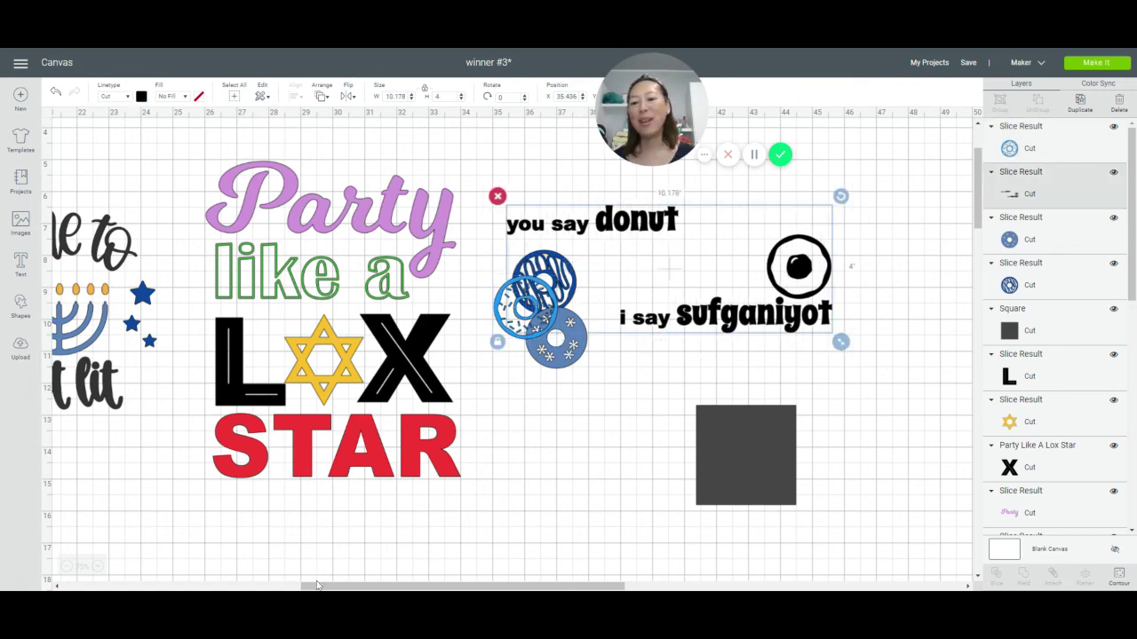
left_click_drag(317, 585, 79, 585)
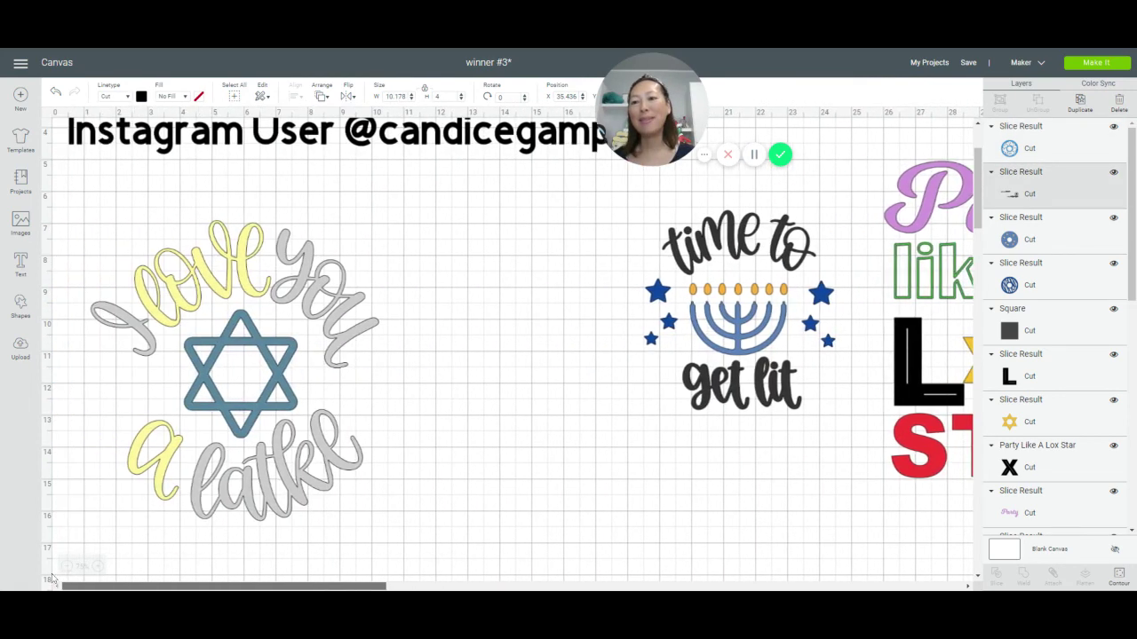
left_click(21, 305)
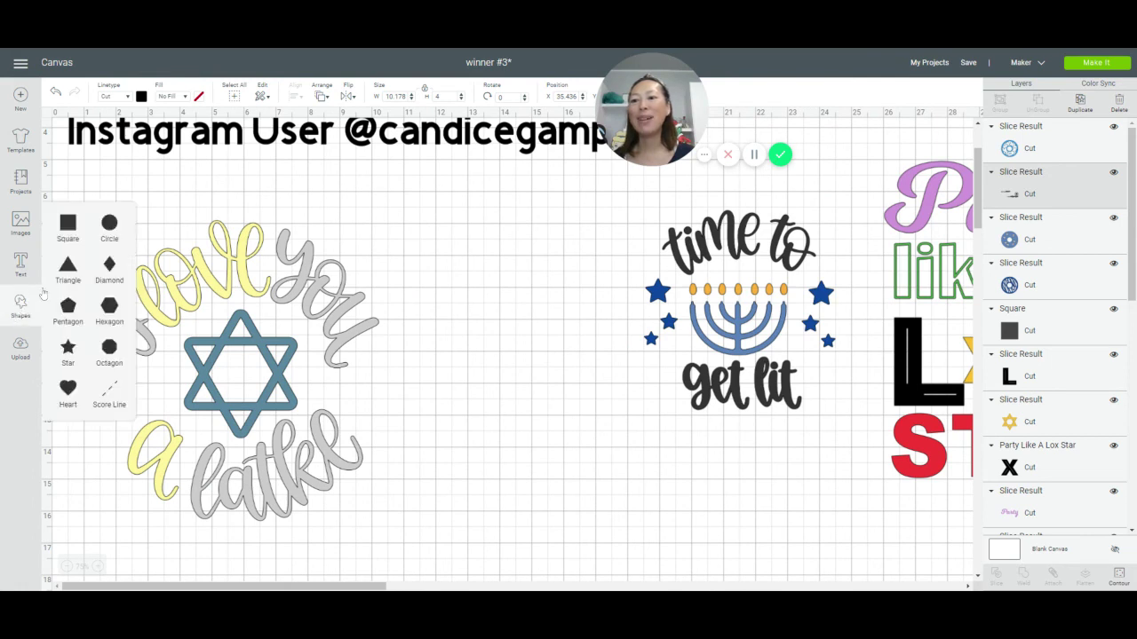
left_click(108, 223)
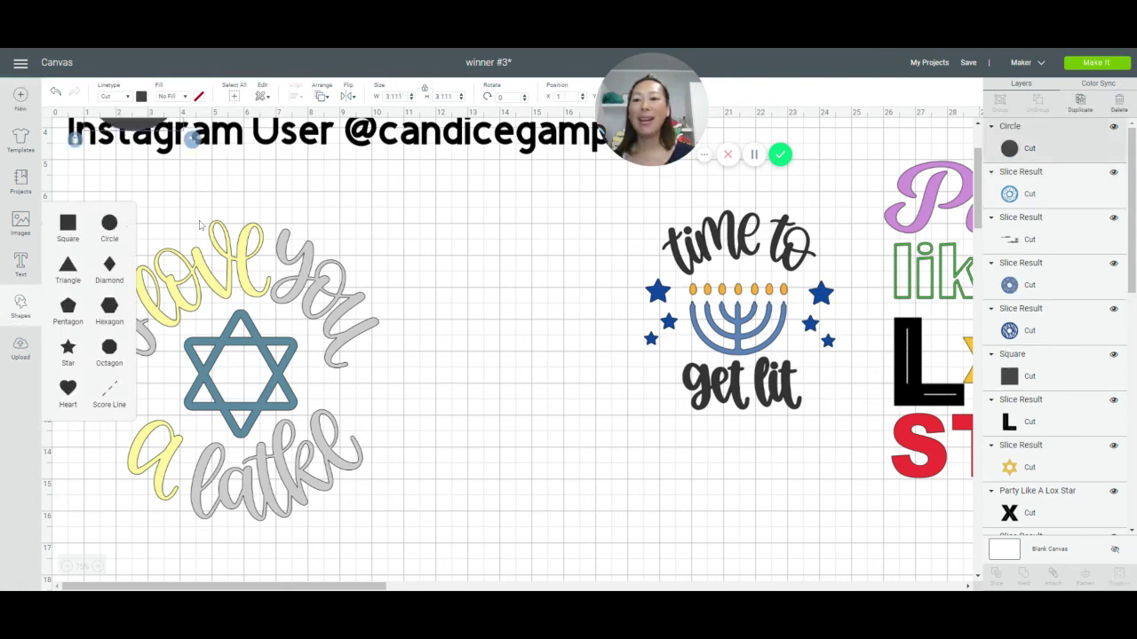
left_click_drag(139, 132, 944, 382)
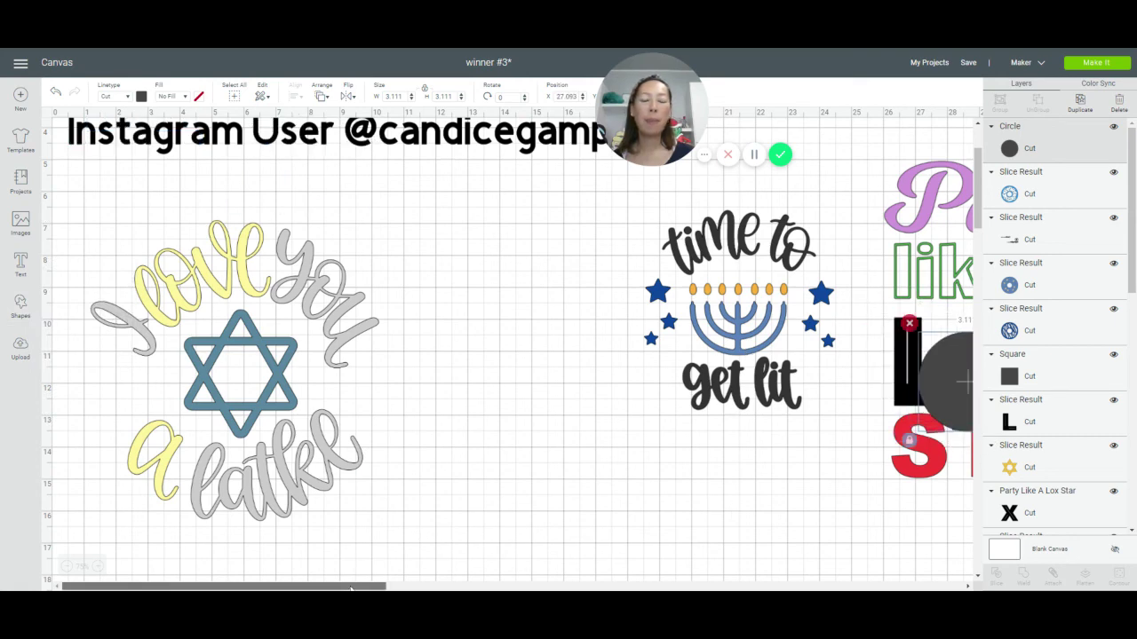
left_click_drag(364, 586, 654, 586)
left_click_drag(171, 405, 665, 253)
left_click(755, 390)
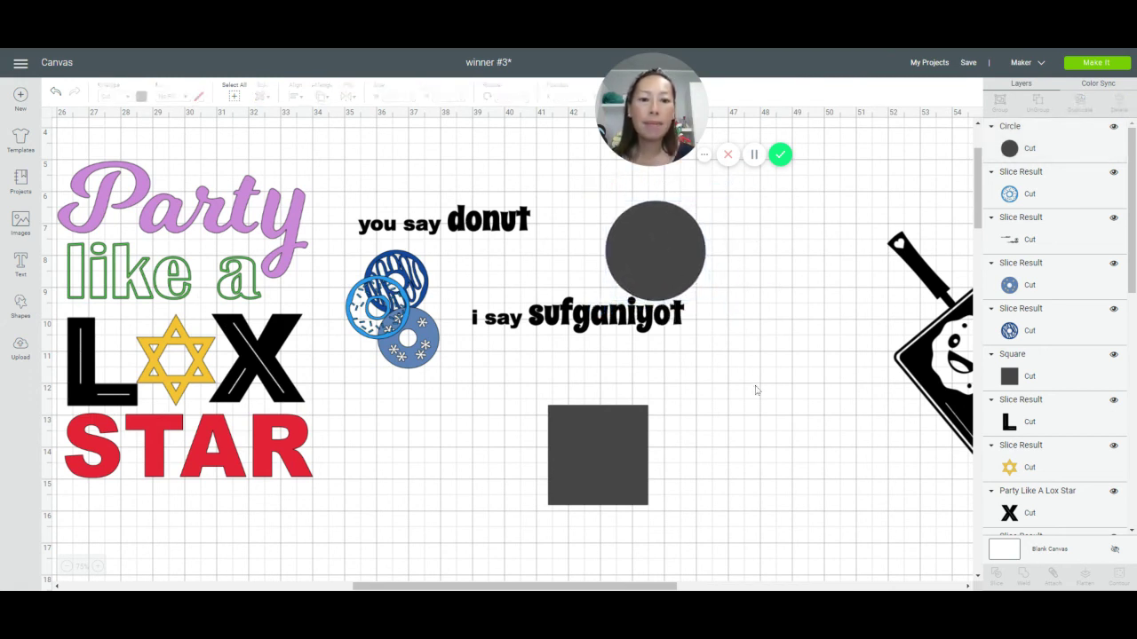
Step: Slice the jelly-filled donut out of the text design with the circle and move the gray donut copy down and right
left_click_drag(770, 314, 627, 269)
left_click(996, 573)
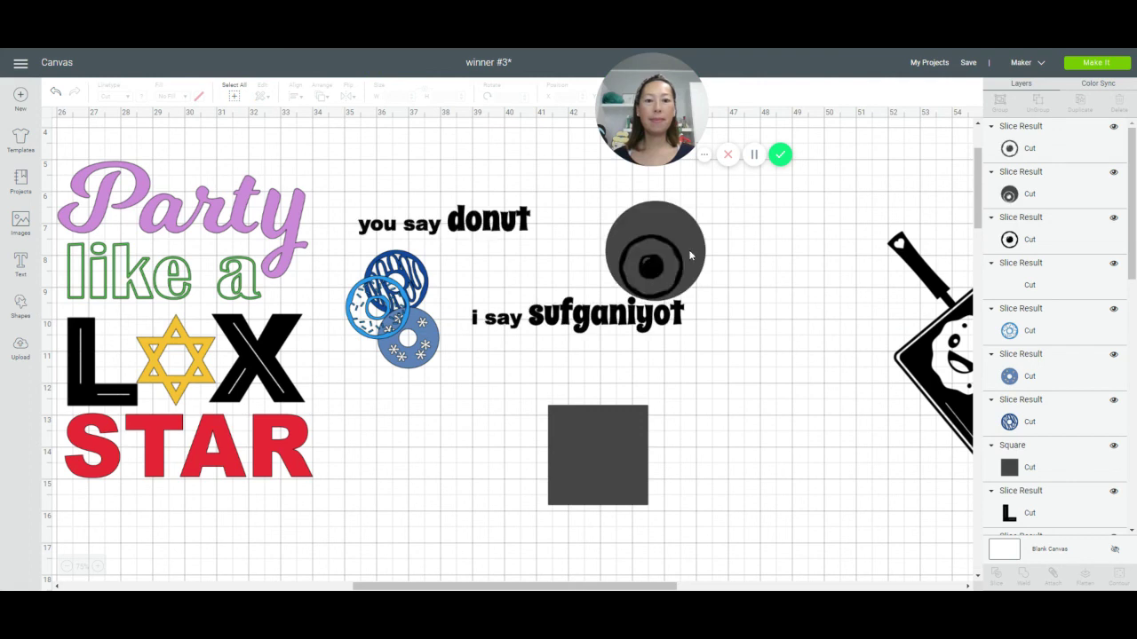
left_click_drag(685, 246, 839, 368)
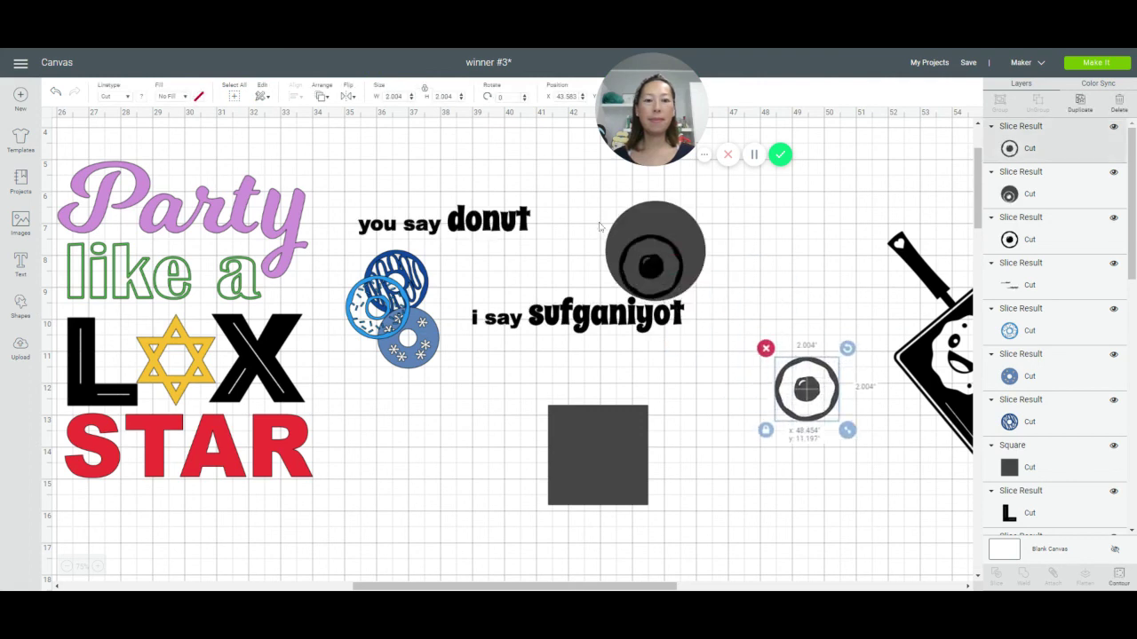
Step: Delete the leftover circle with the donut cutout and the extra black jelly-filled donut
left_click_drag(668, 251, 755, 240)
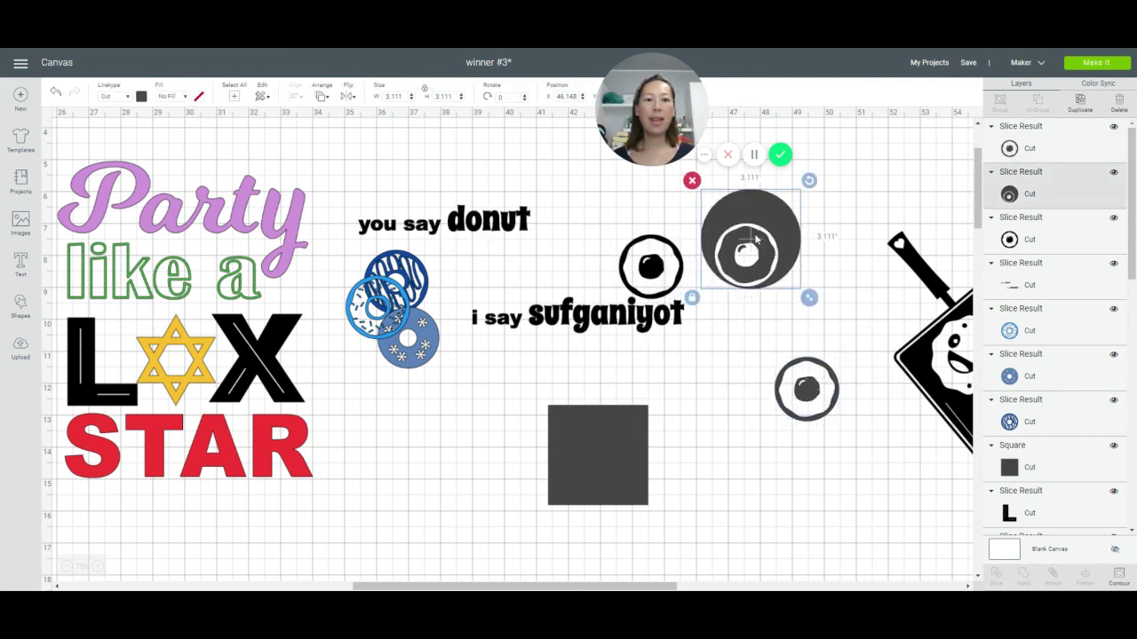
left_click(692, 180)
left_click_drag(637, 245, 695, 241)
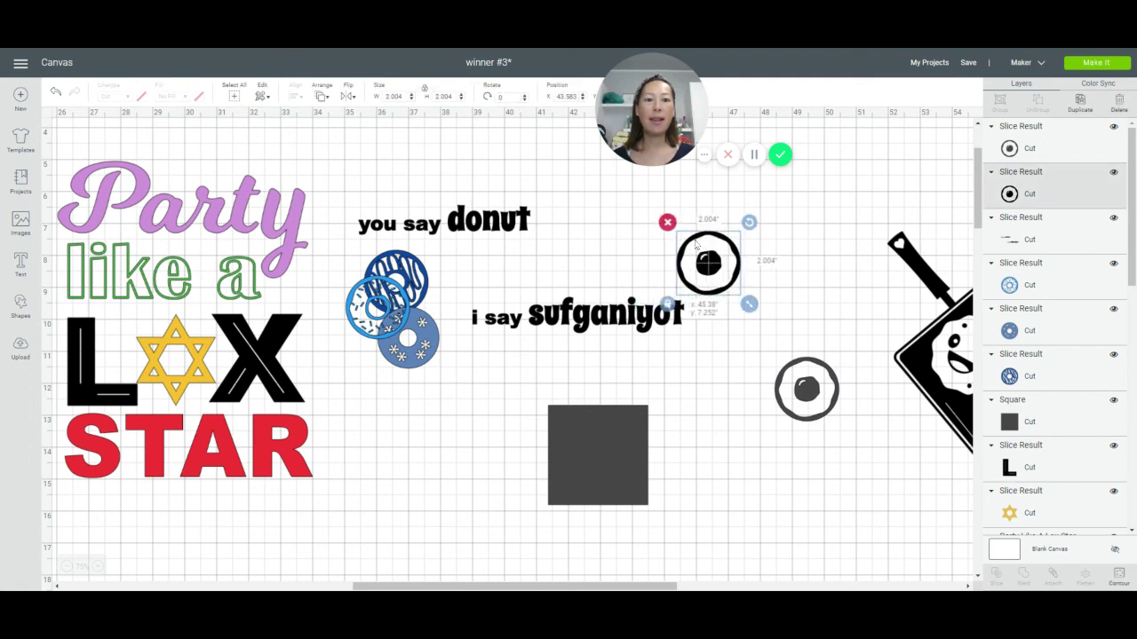
left_click(667, 222)
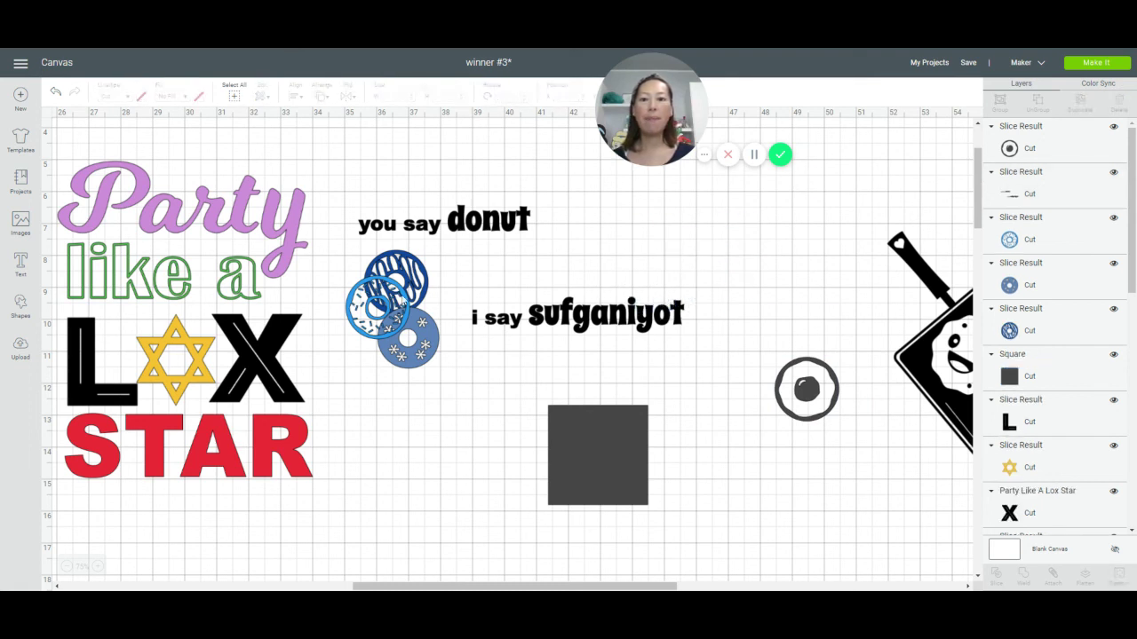
Step: Move the text design right and line up the striped, snowflake and sprinkle donuts in a row beneath "you say donut"
left_click_drag(522, 268, 572, 264)
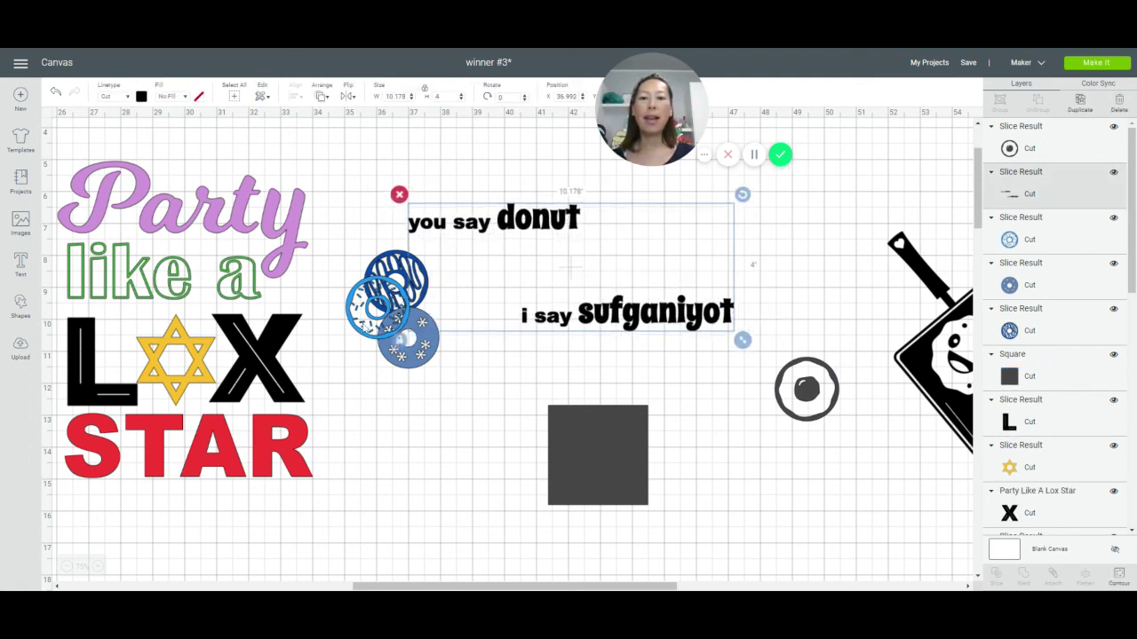
left_click_drag(360, 327, 565, 296)
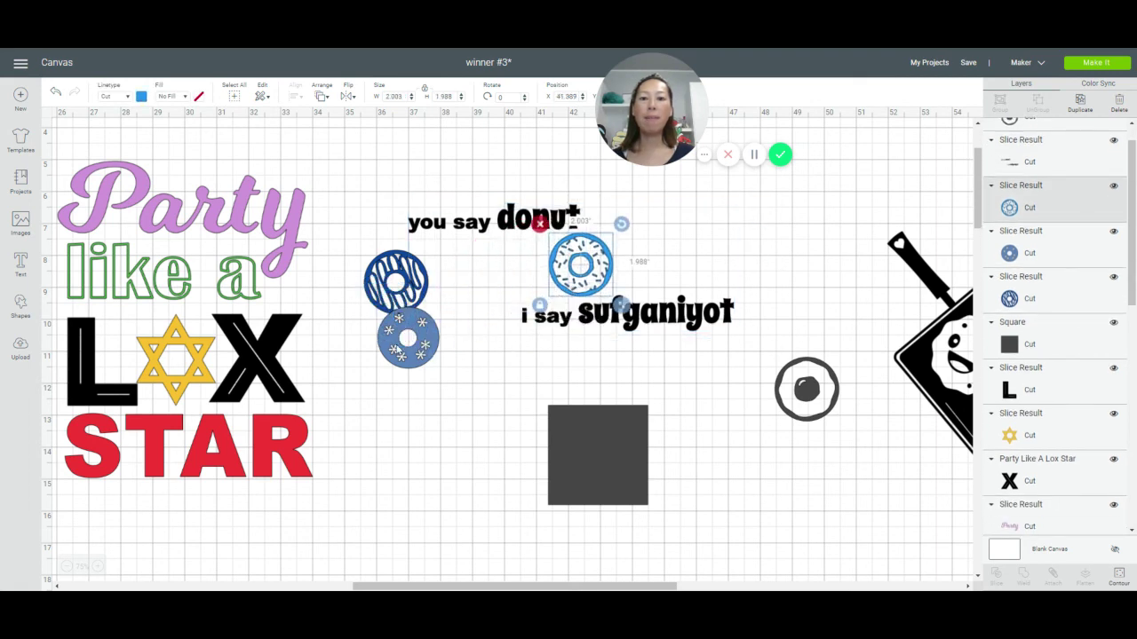
left_click_drag(420, 336, 503, 286)
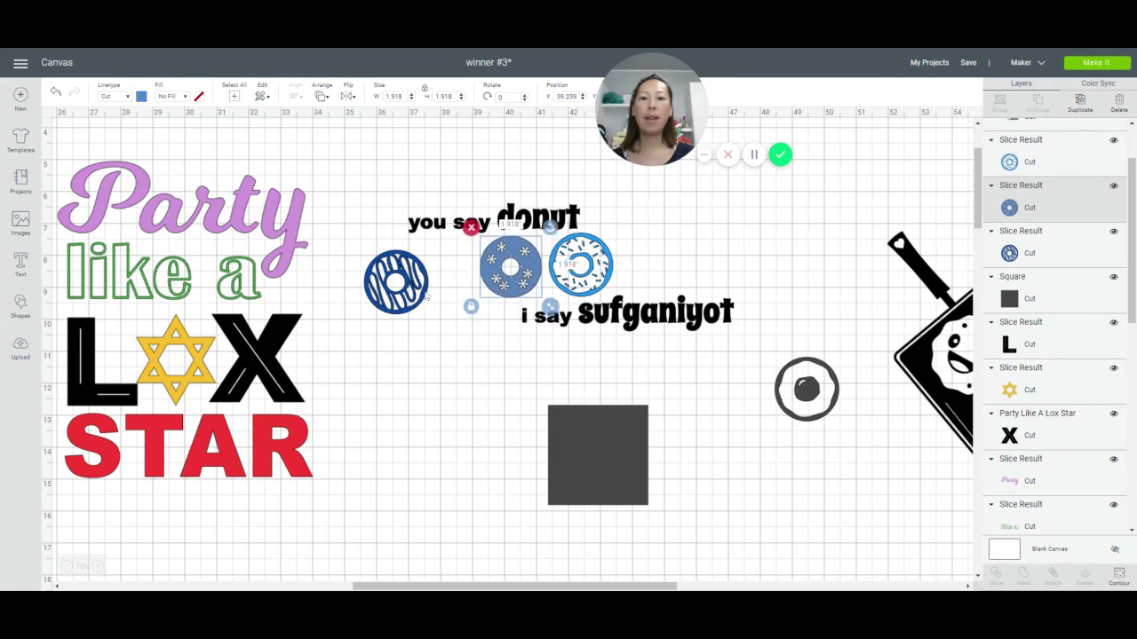
left_click_drag(428, 297, 476, 278)
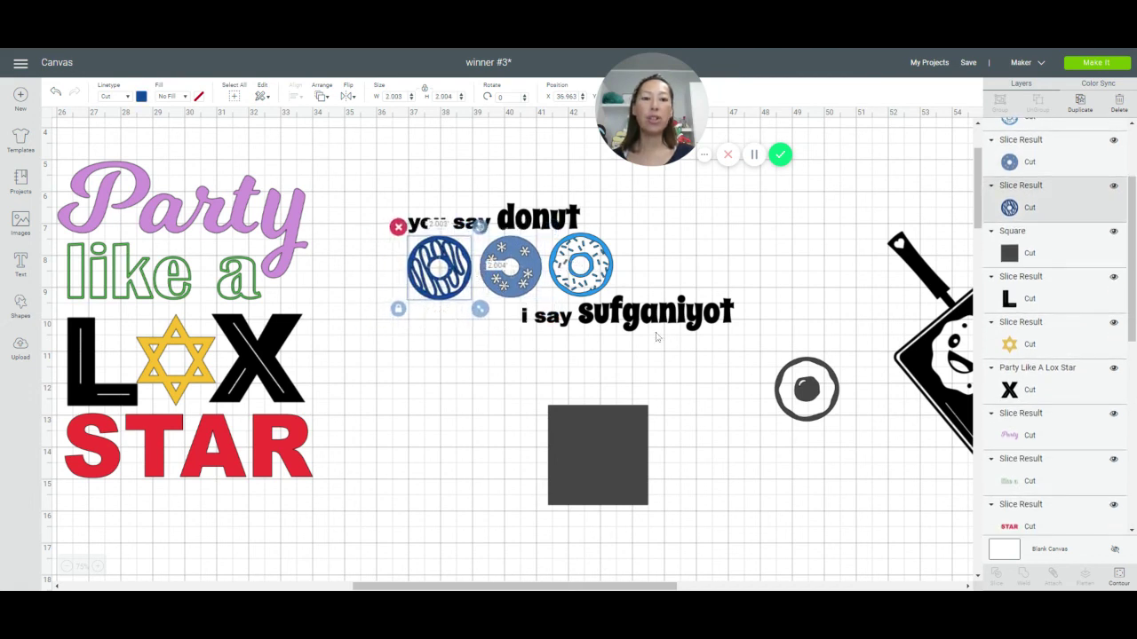
Step: Recolor the gray jelly-filled donut dark blue to match the striped donut and place it at the right end of the row
left_click(803, 392)
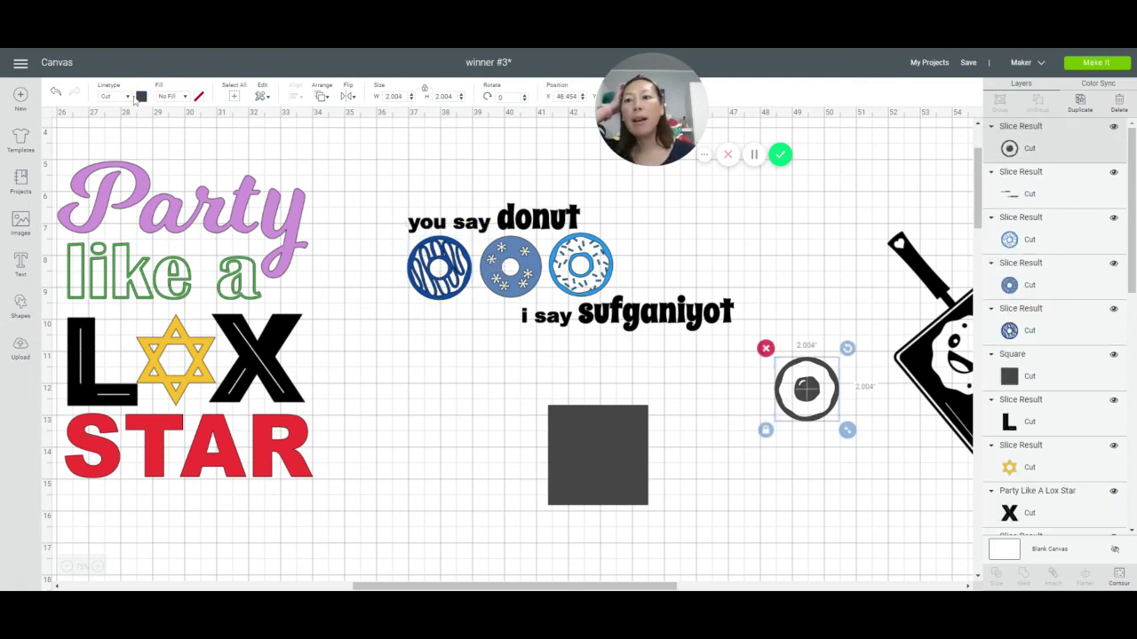
left_click(141, 96)
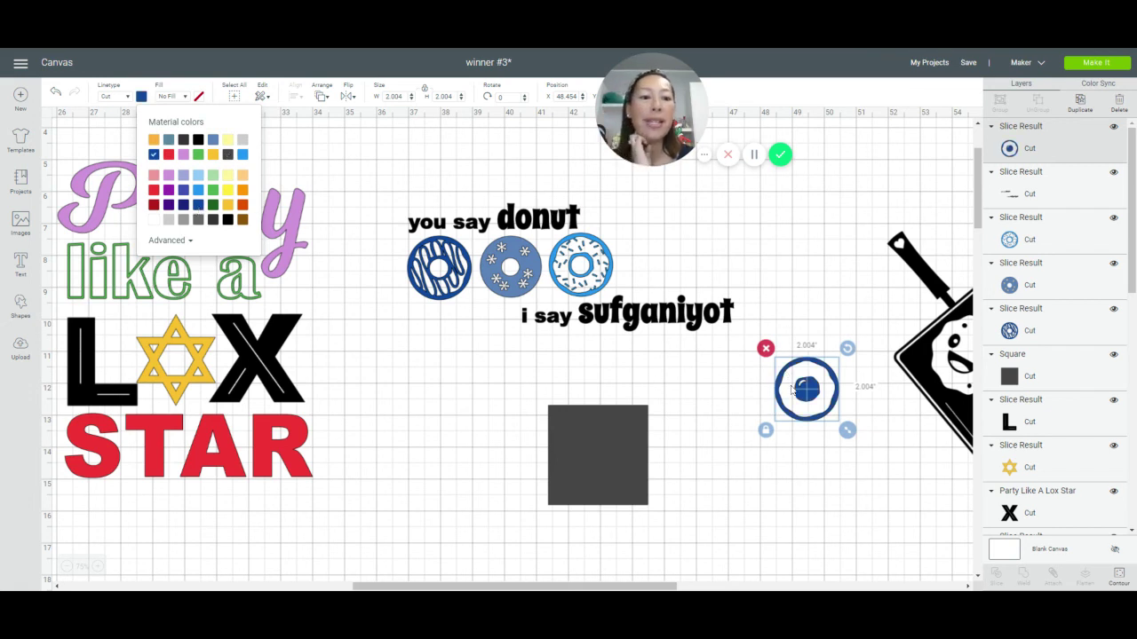
left_click_drag(808, 395, 662, 265)
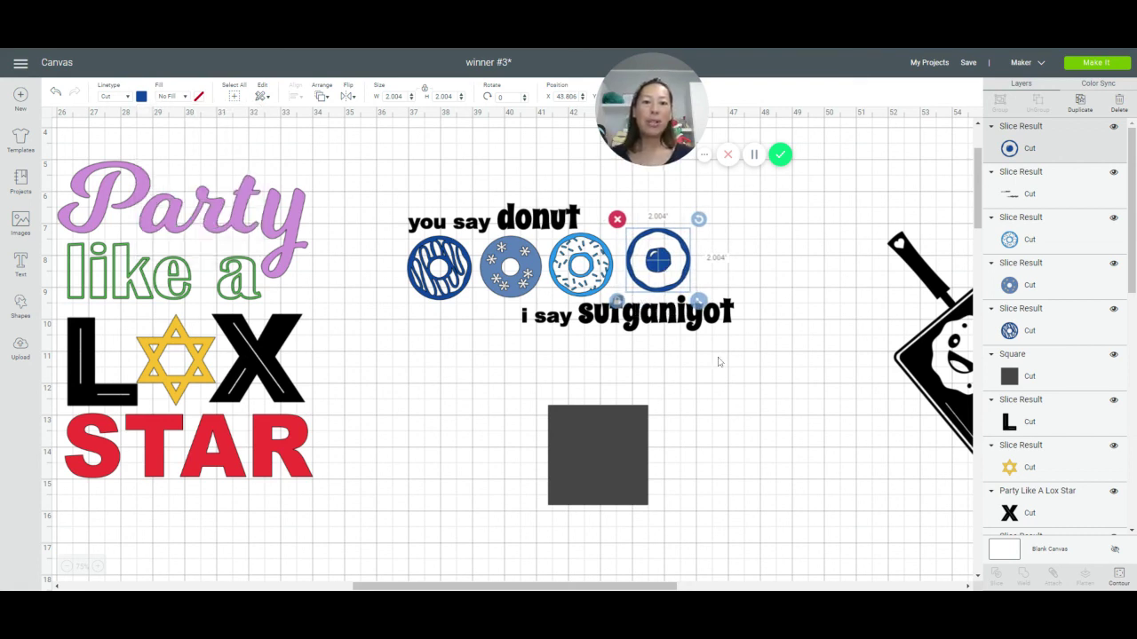
Step: Move the gray square over the word "sufganiyot" and stretch it into a rectangle about 7.1 by 3 inches
left_click(616, 455)
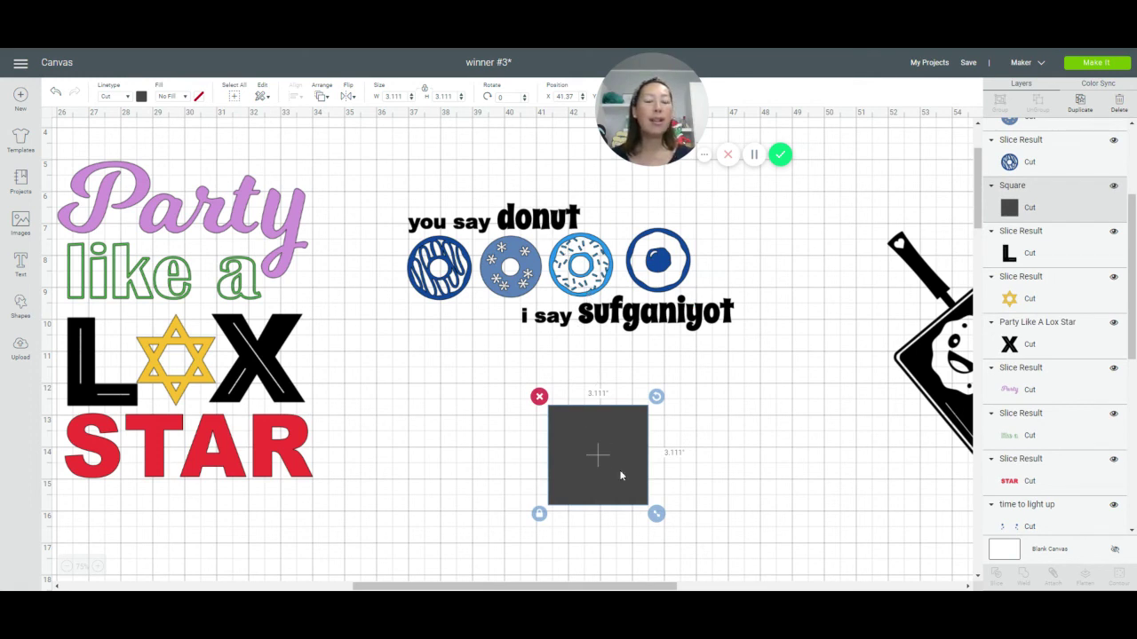
left_click_drag(620, 476, 647, 370)
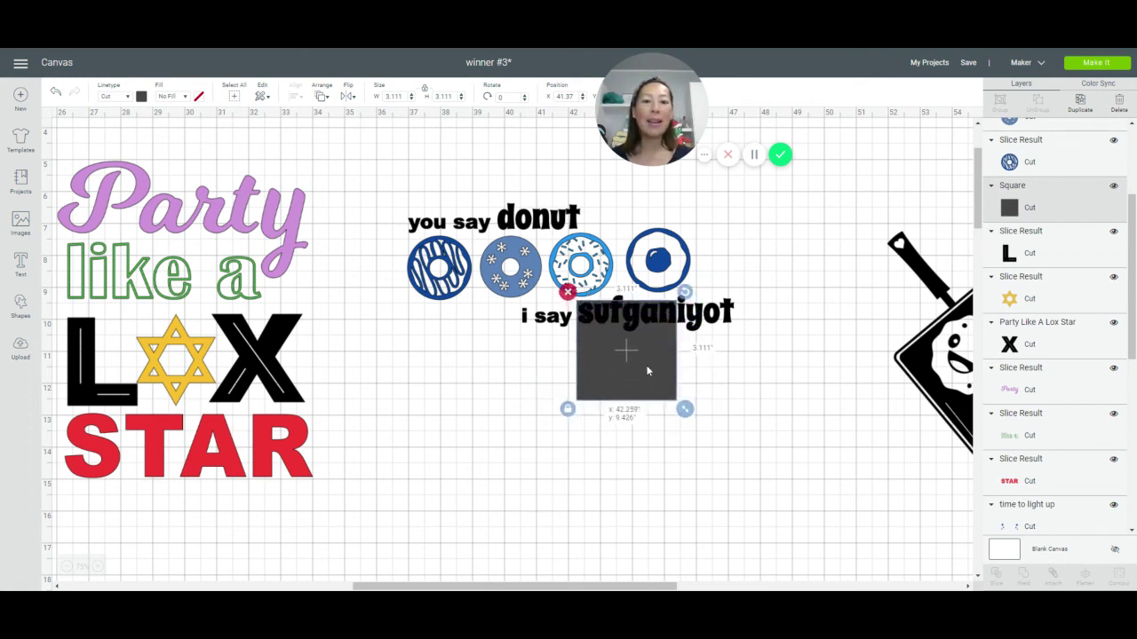
left_click(567, 407)
left_click_drag(684, 408, 813, 405)
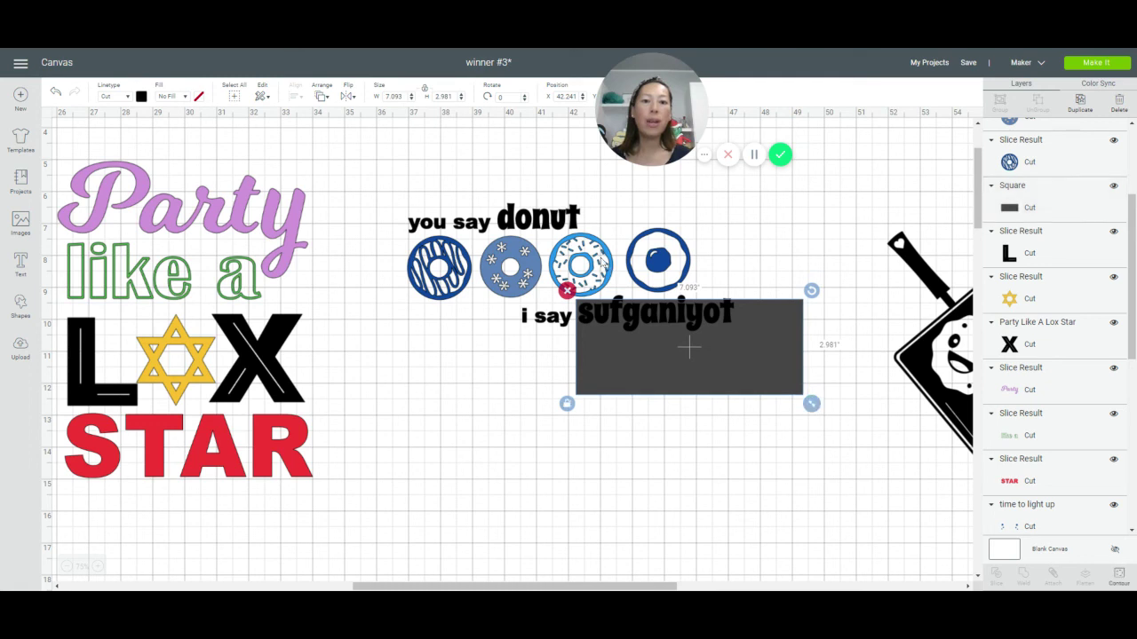
Step: Slice "sufganiyot" out of the text design with the rectangle and move the cutout rectangle and black word copy down
left_click(601, 260)
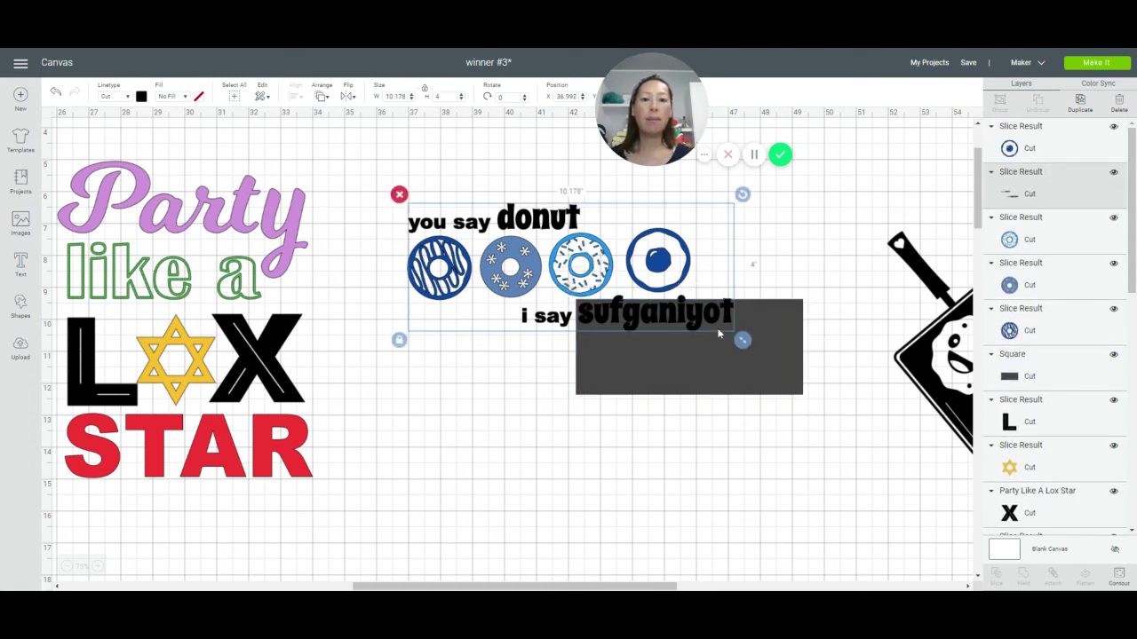
left_click_drag(707, 321, 710, 330)
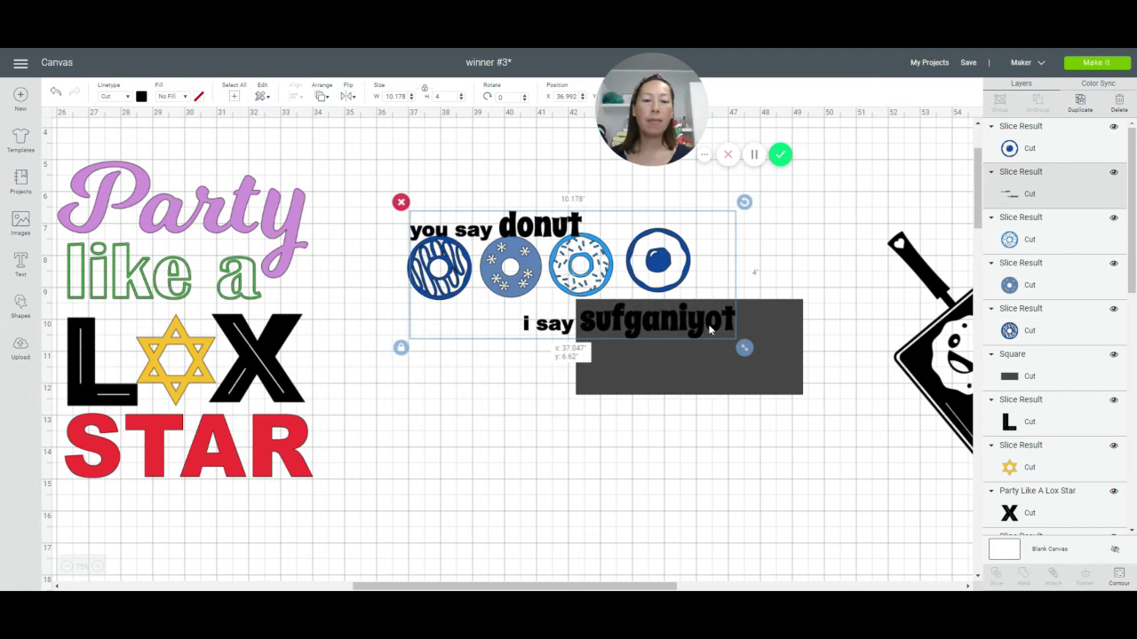
left_click(724, 441)
left_click_drag(757, 440, 693, 316)
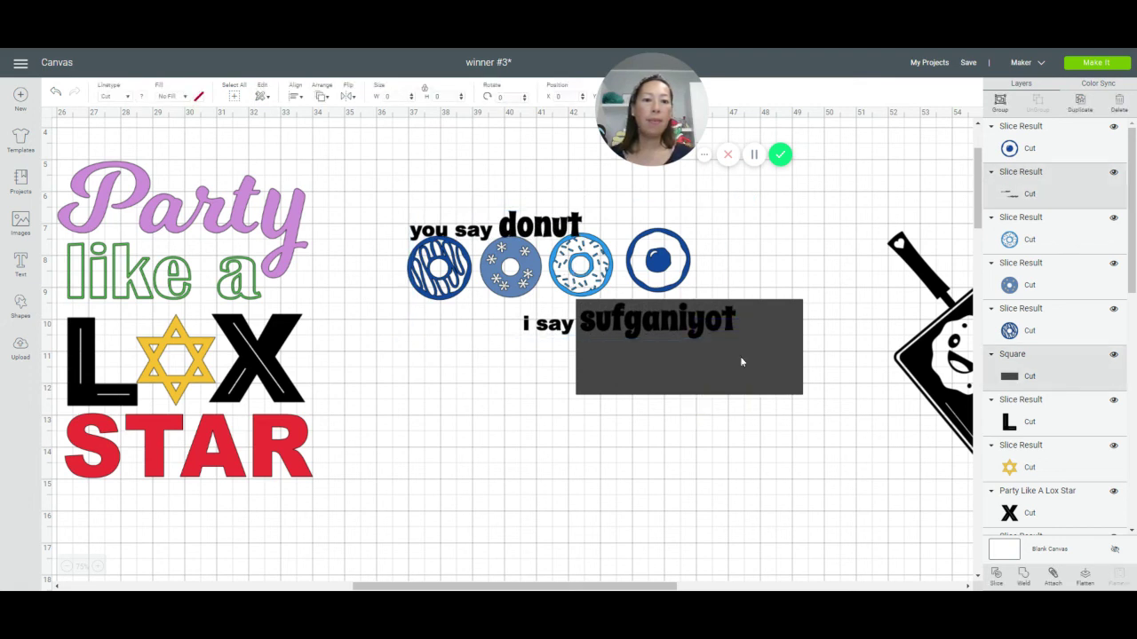
left_click(995, 574)
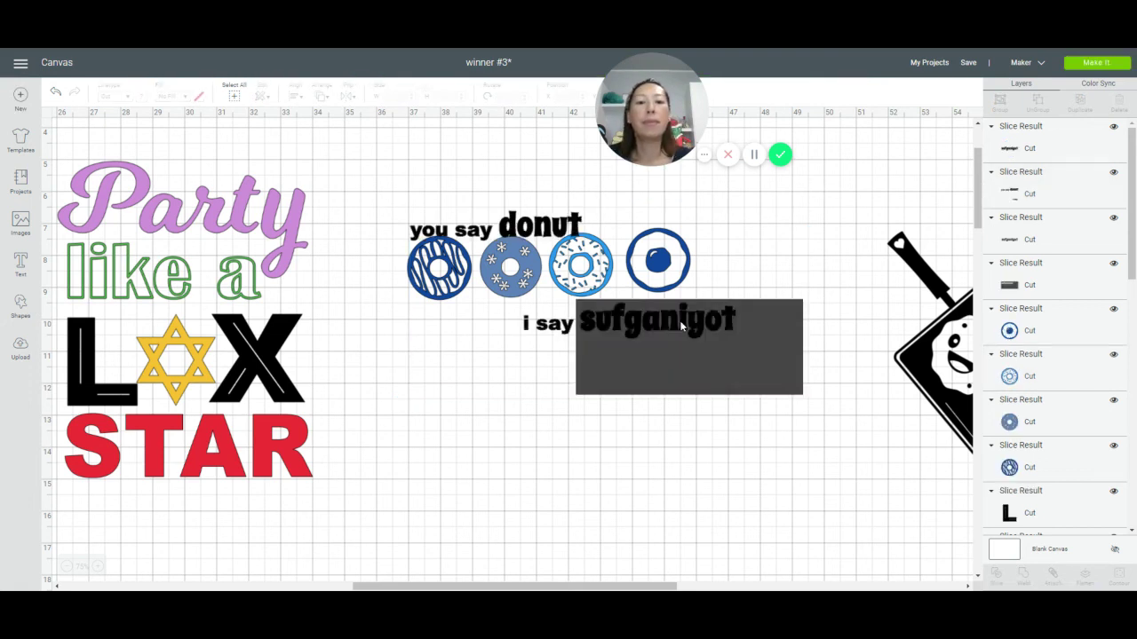
left_click_drag(663, 362, 657, 454)
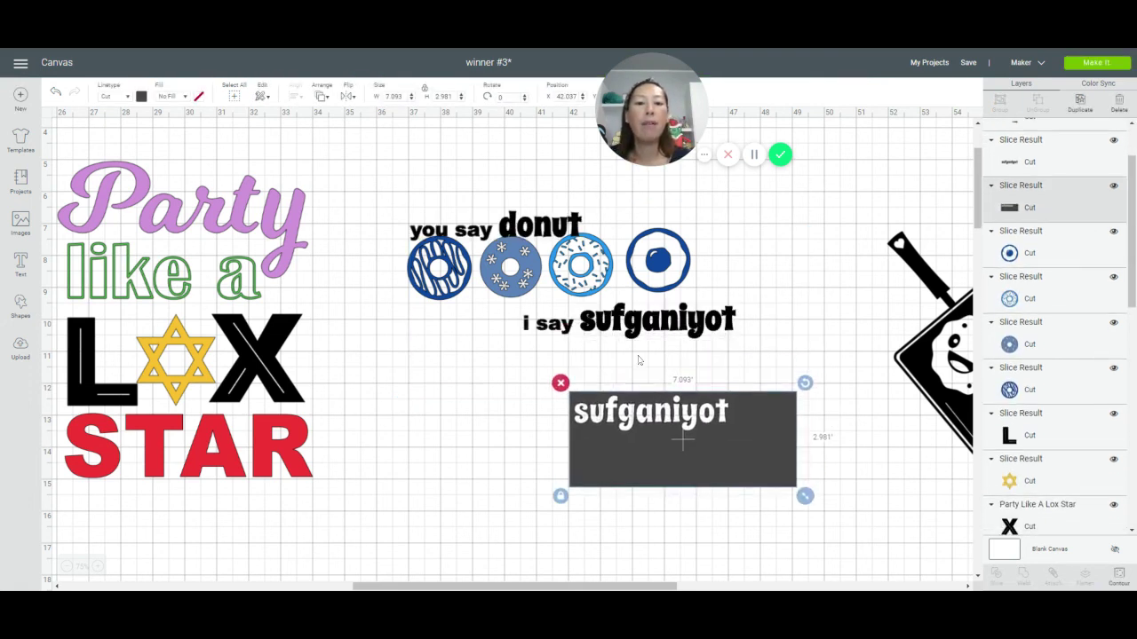
left_click_drag(635, 330, 624, 451)
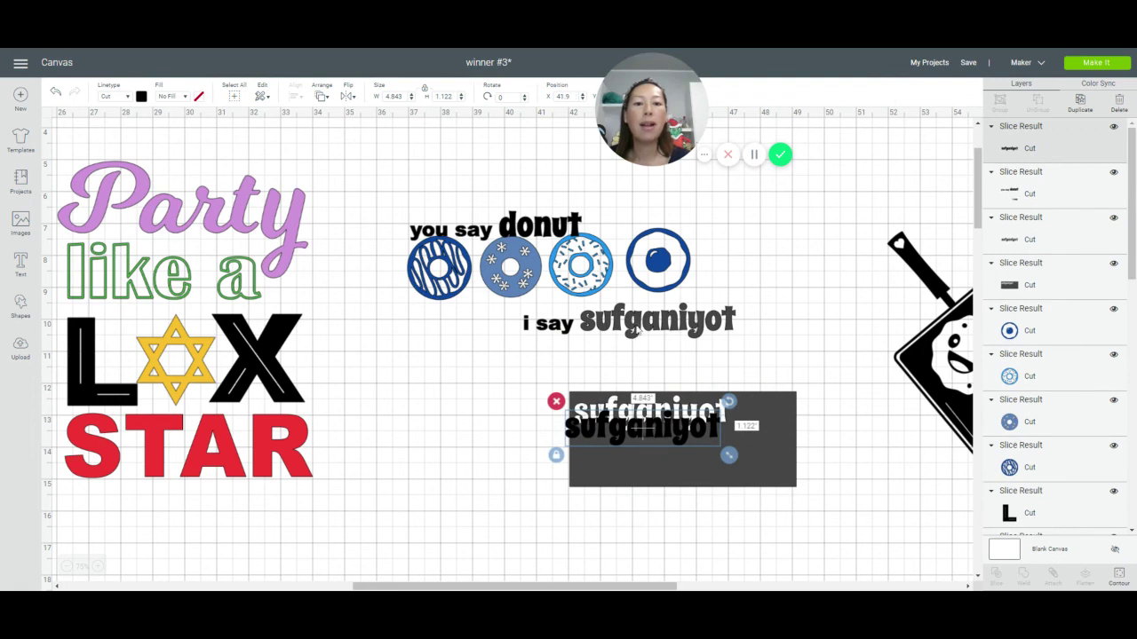
Step: Recolor the gray "sufganiyot" beside "i say" dark orange
left_click(638, 331)
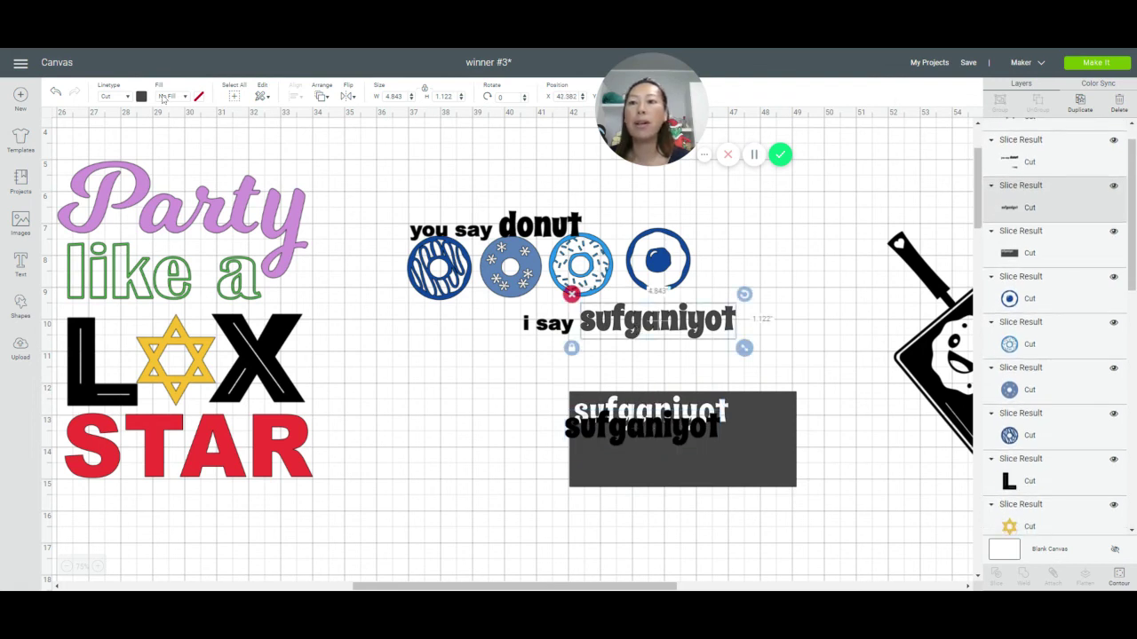
left_click(142, 96)
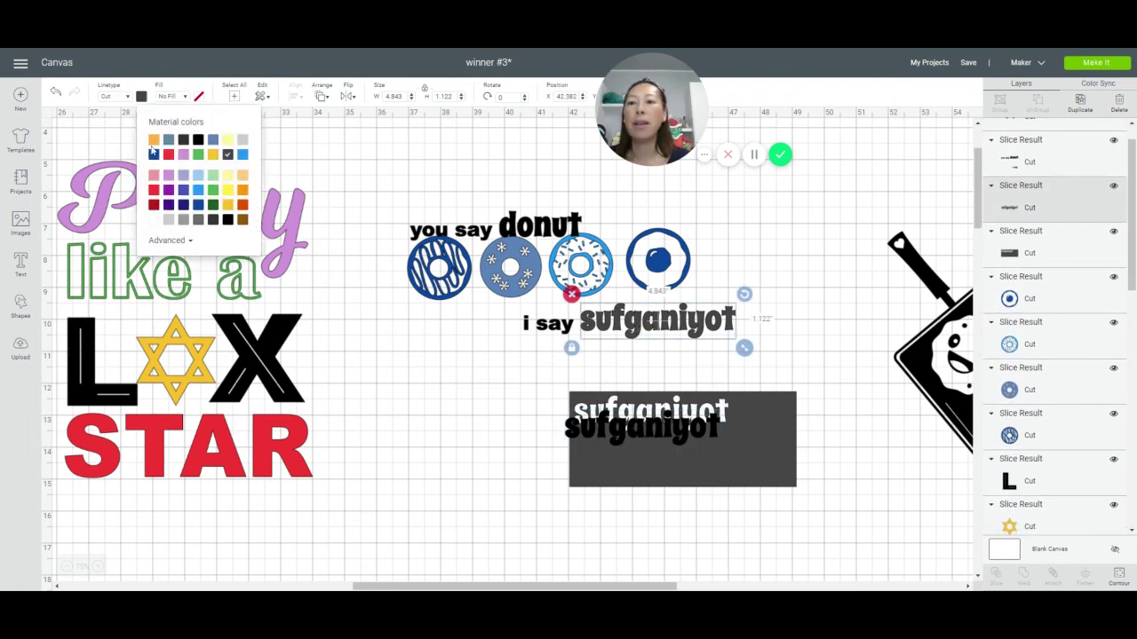
left_click(242, 205)
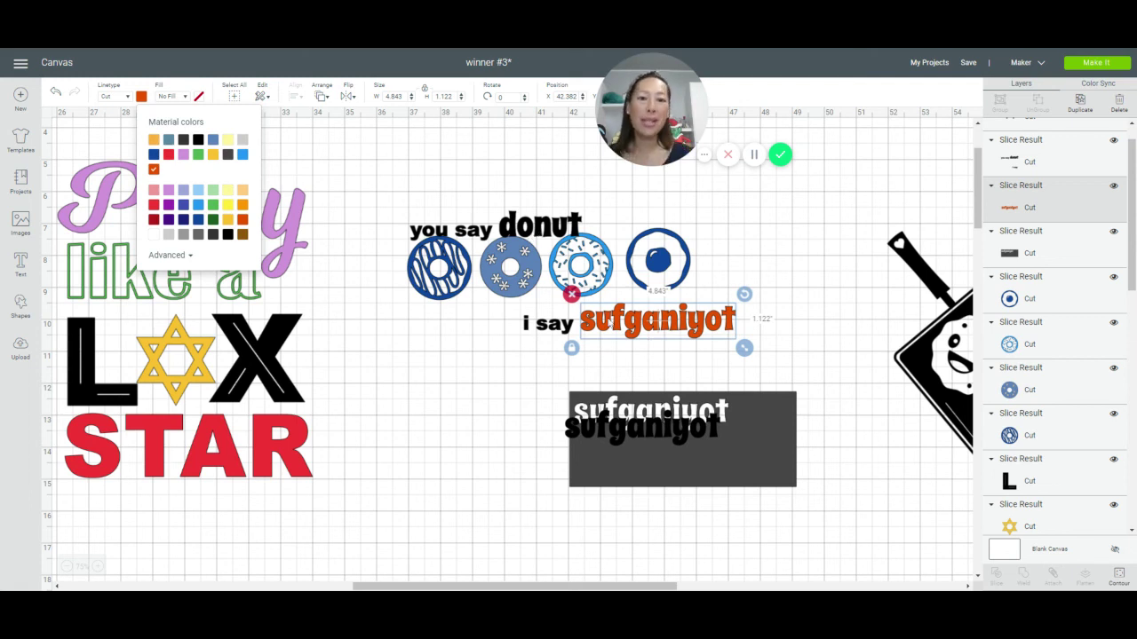
Step: Delete the leftover rectangle with the word cutout and the extra black "sufganiyot"
left_click(523, 407)
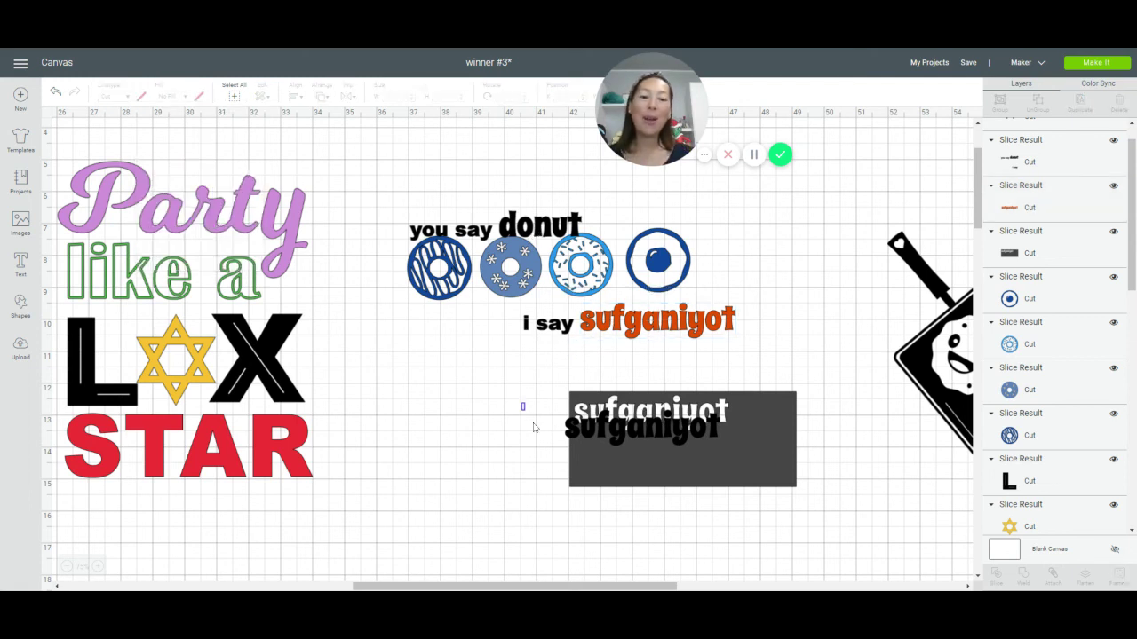
left_click_drag(521, 402, 780, 499)
key("Delete")
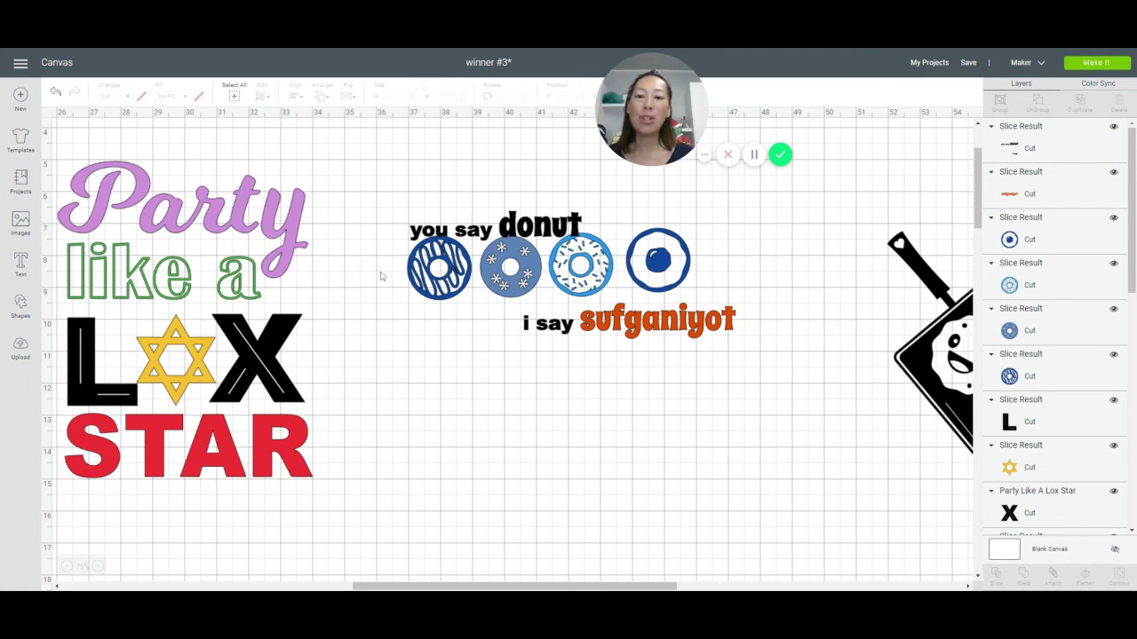
Step: Move the black text and the four donuts together slightly up and right, closer to the orange "sufganiyot"
left_click_drag(381, 268, 672, 262)
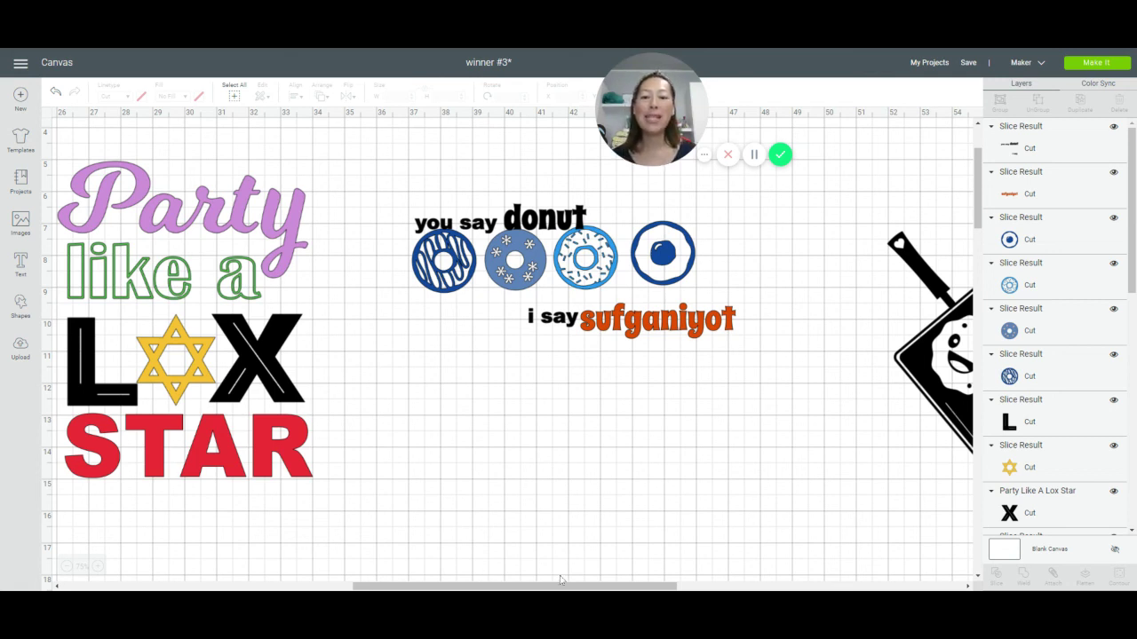
mouse_move(574, 588)
left_mouse_down()
mouse_move(351, 588)
mouse_move(555, 588)
left_mouse_up()
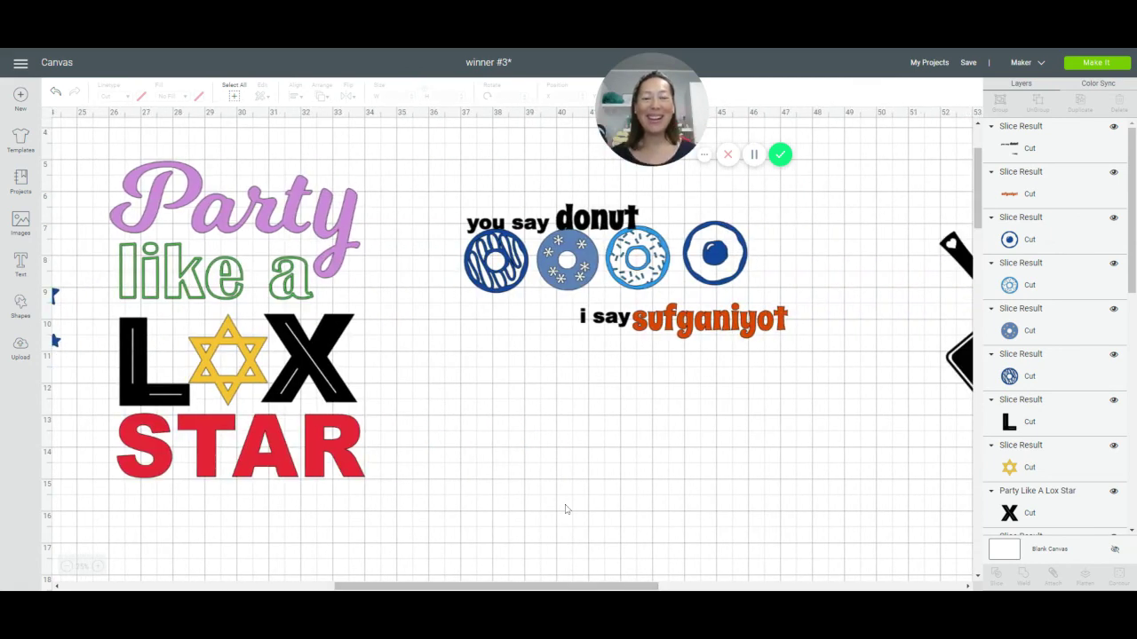